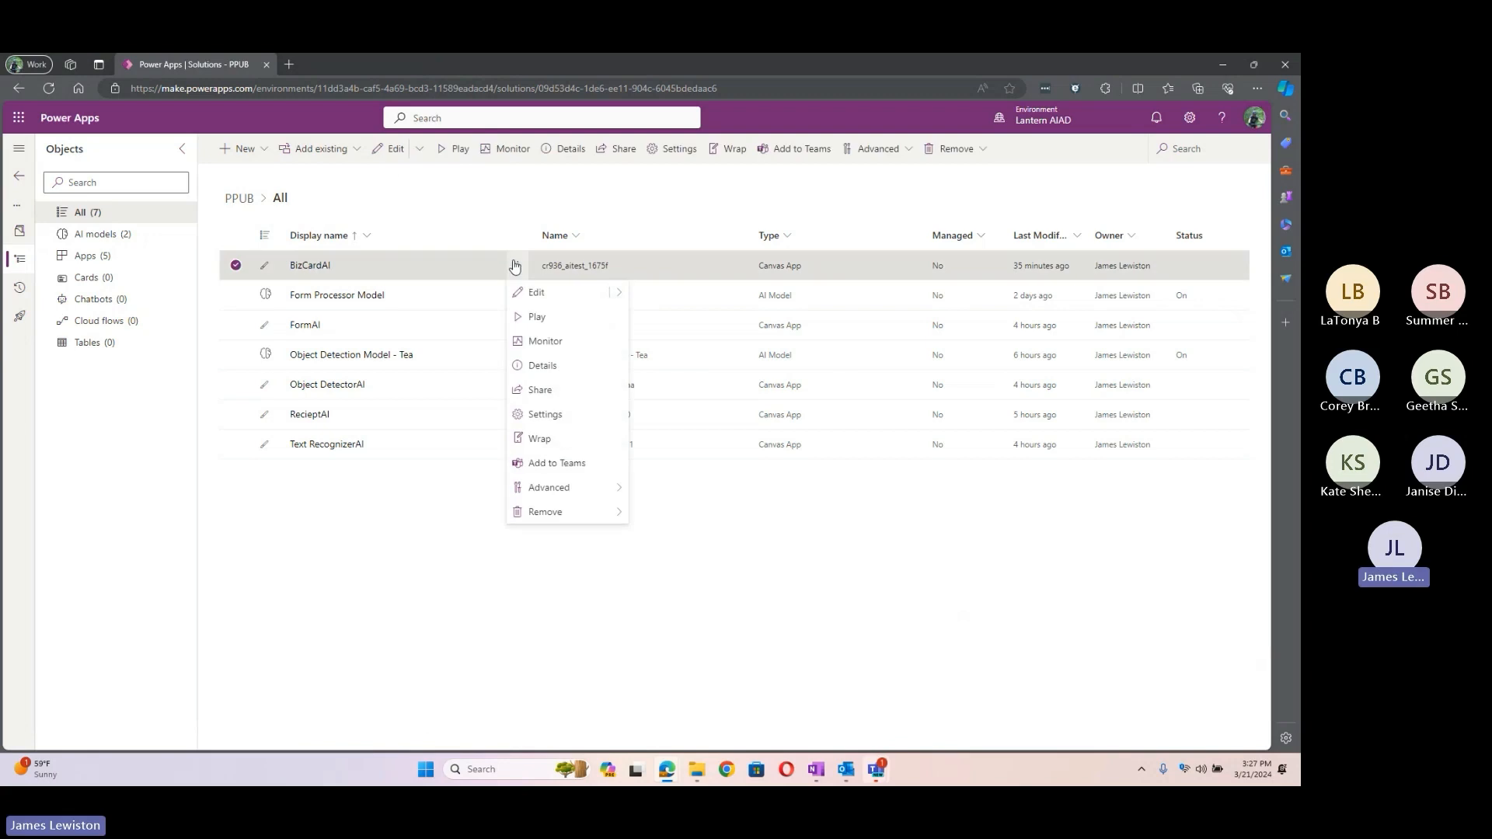
Step: Launch the BizCardAI app, refresh it to the latest version, and pick the BizCard image
{"action": "left_click", "coordinate": [530, 321]}
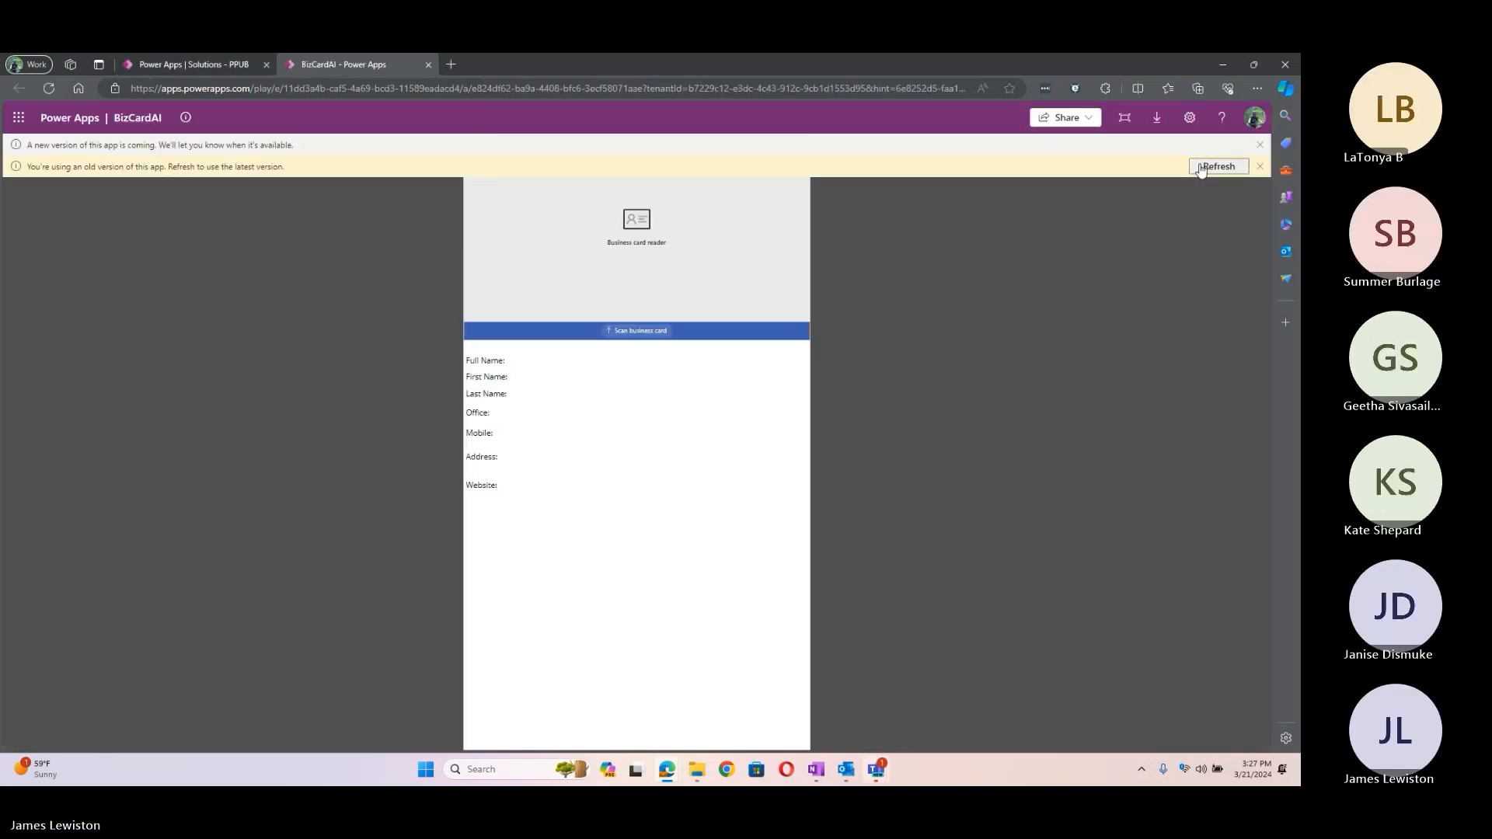
{"action": "left_click", "coordinate": [1201, 166]}
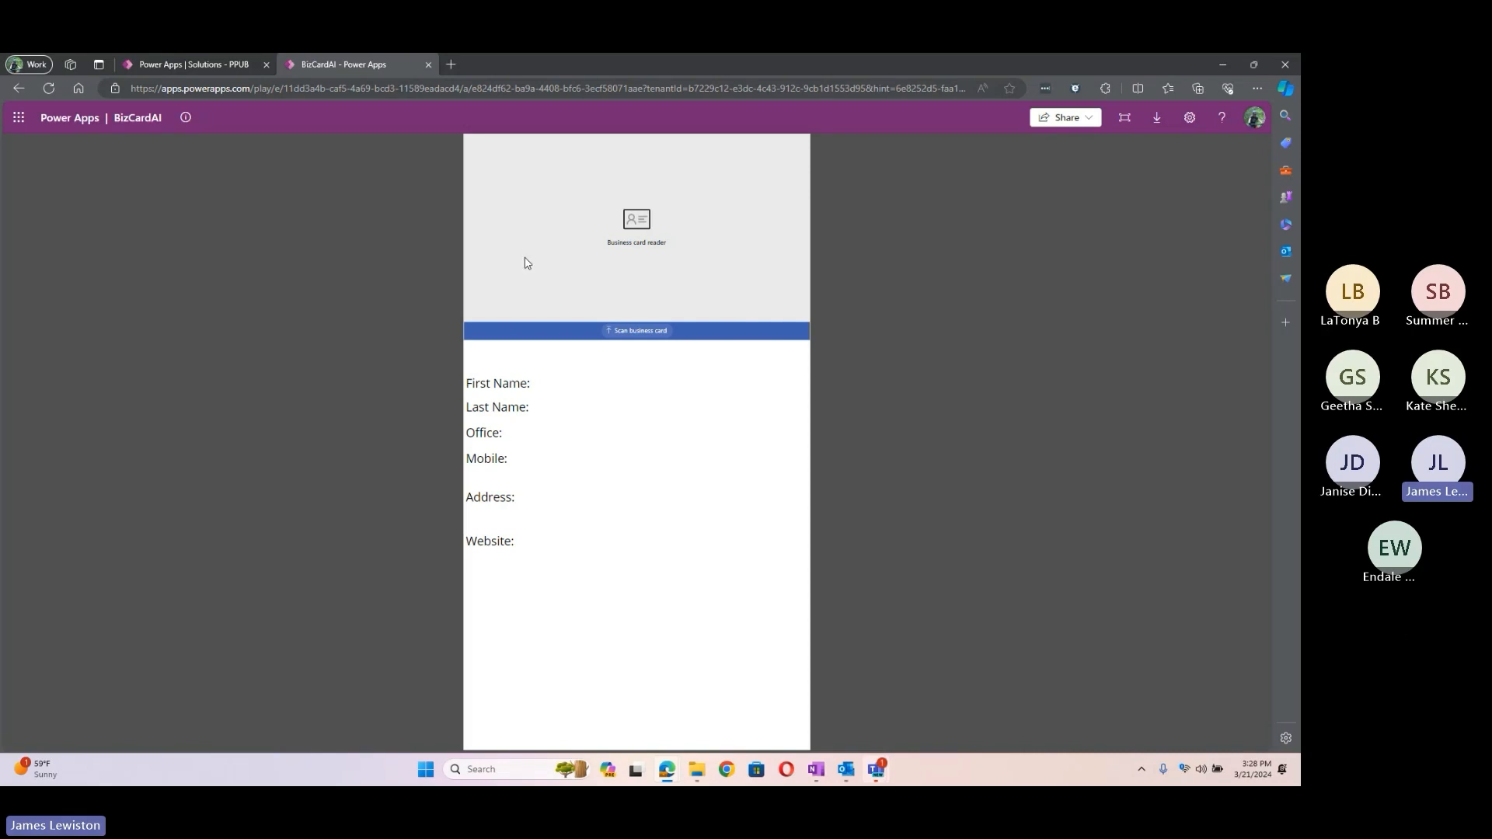
{"action": "left_click", "coordinate": [640, 334]}
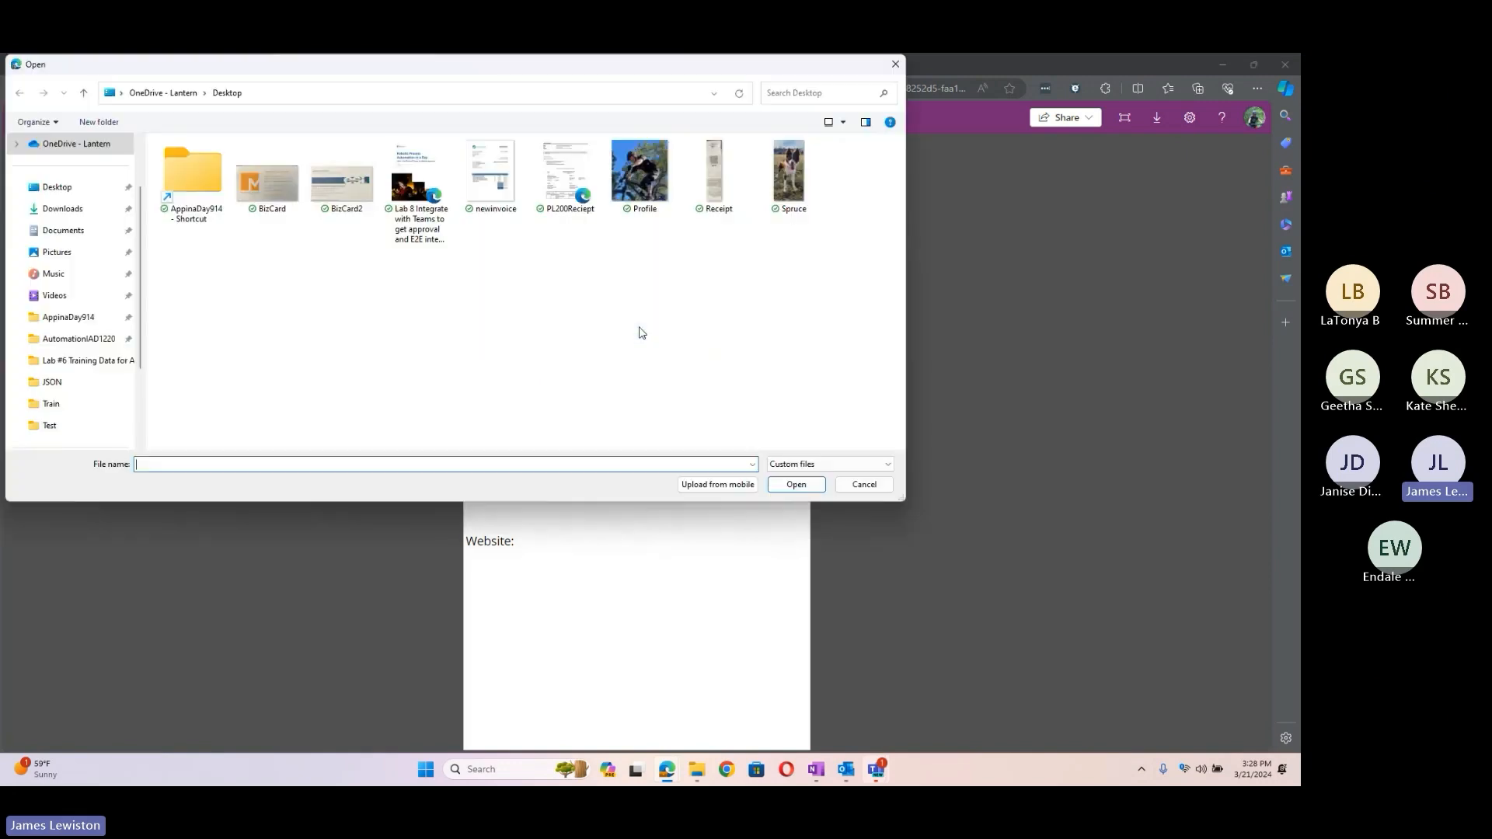
{"action": "left_click", "coordinate": [272, 177]}
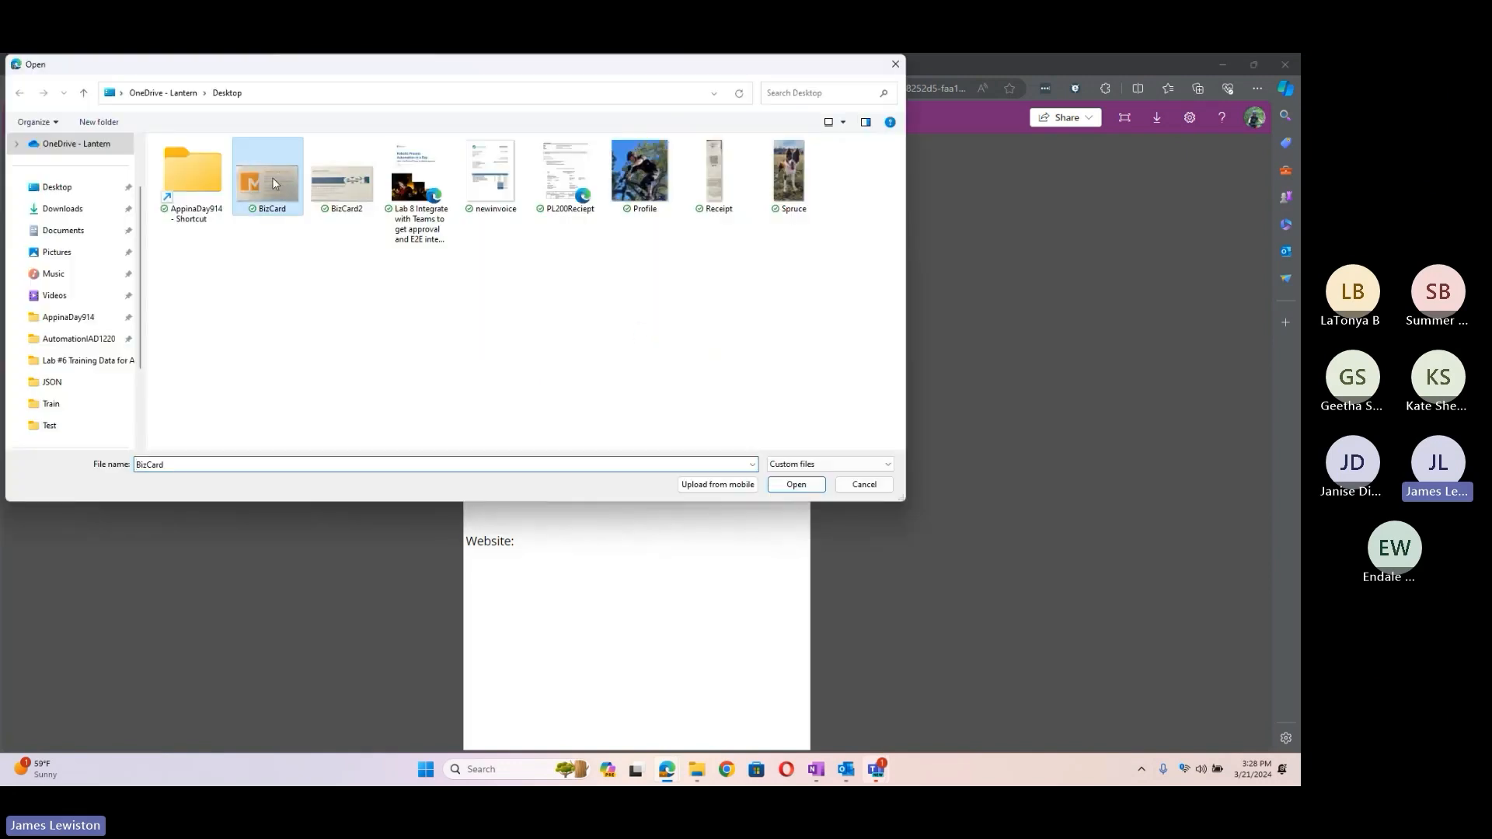
{"action": "left_click", "coordinate": [795, 484]}
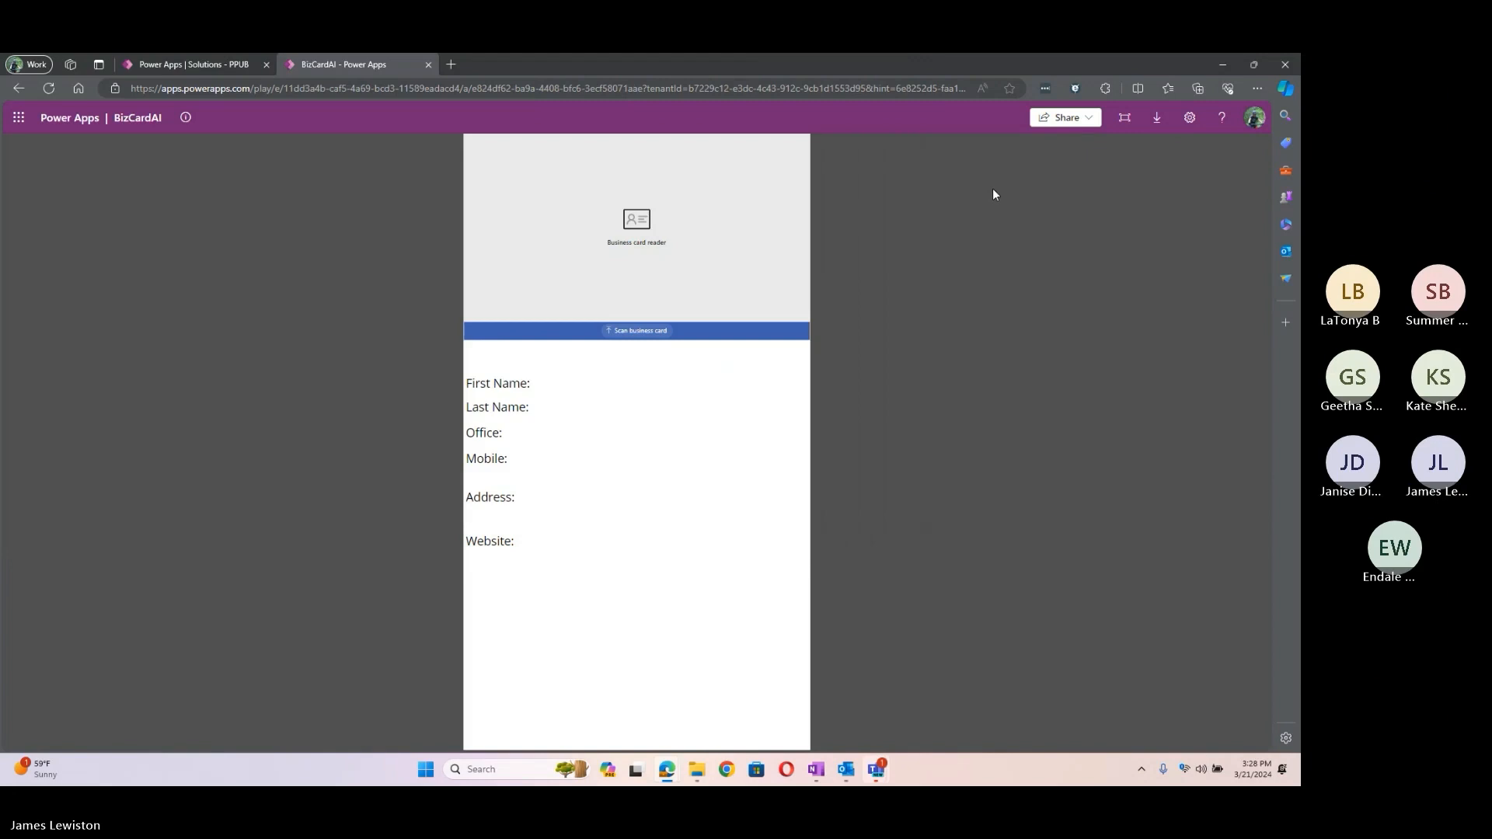
Step: Load the BizCard image so the name, phone, address and website fields fill in
{"action": "left_click", "coordinate": [641, 337]}
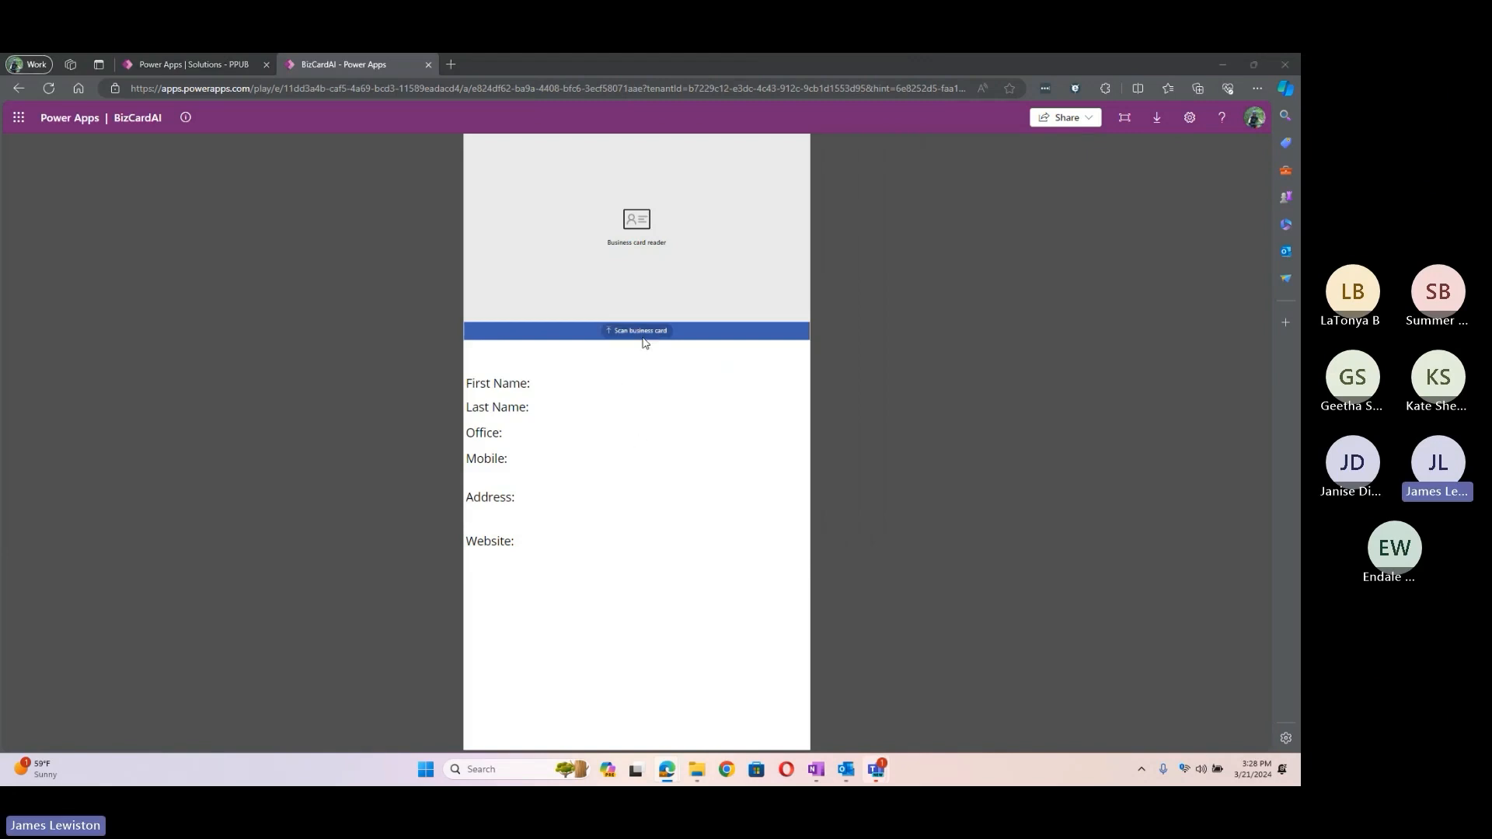
{"action": "left_click", "coordinate": [270, 184]}
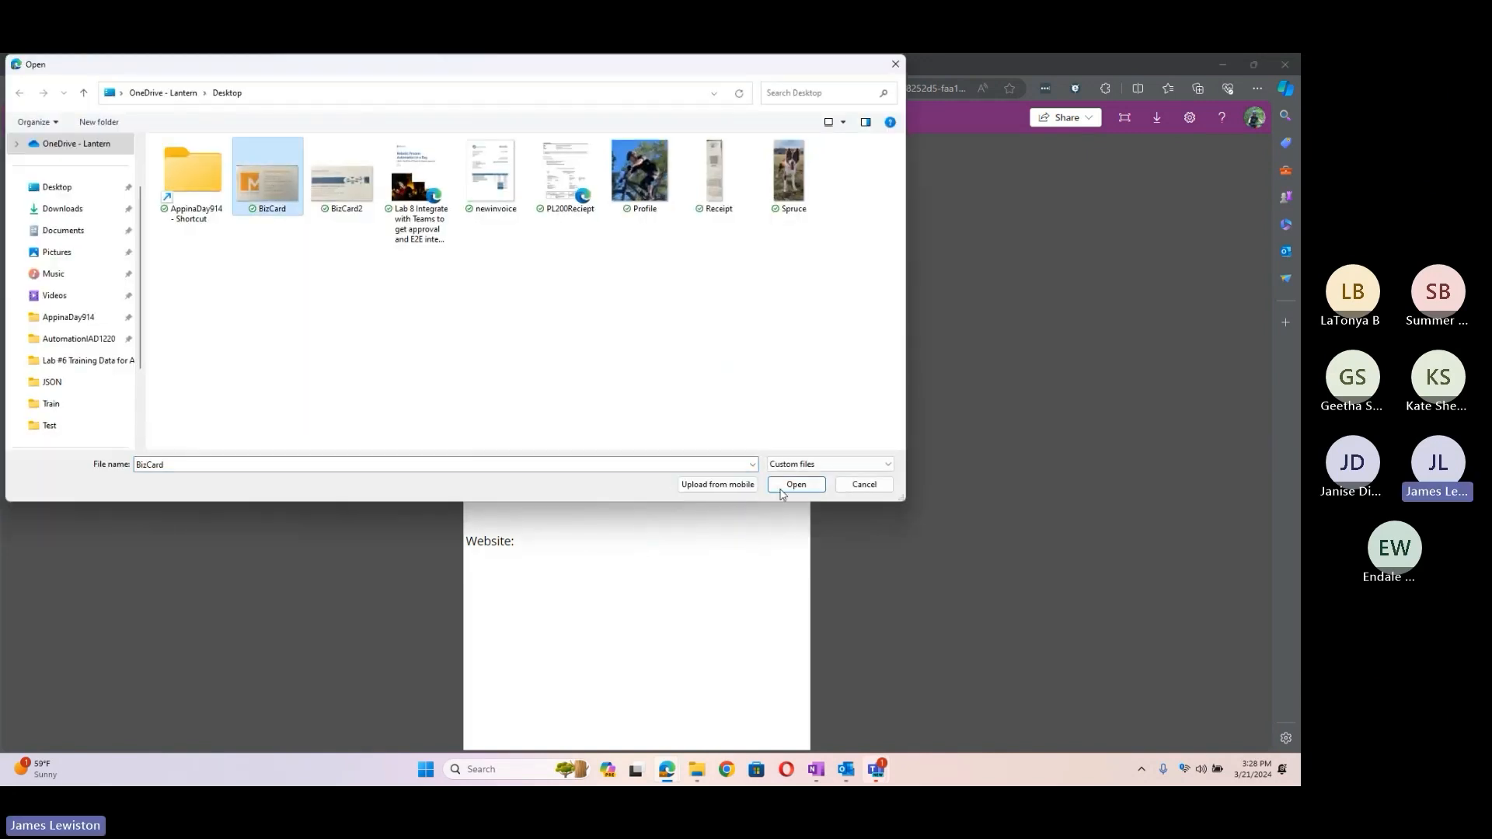
{"action": "left_click", "coordinate": [808, 488]}
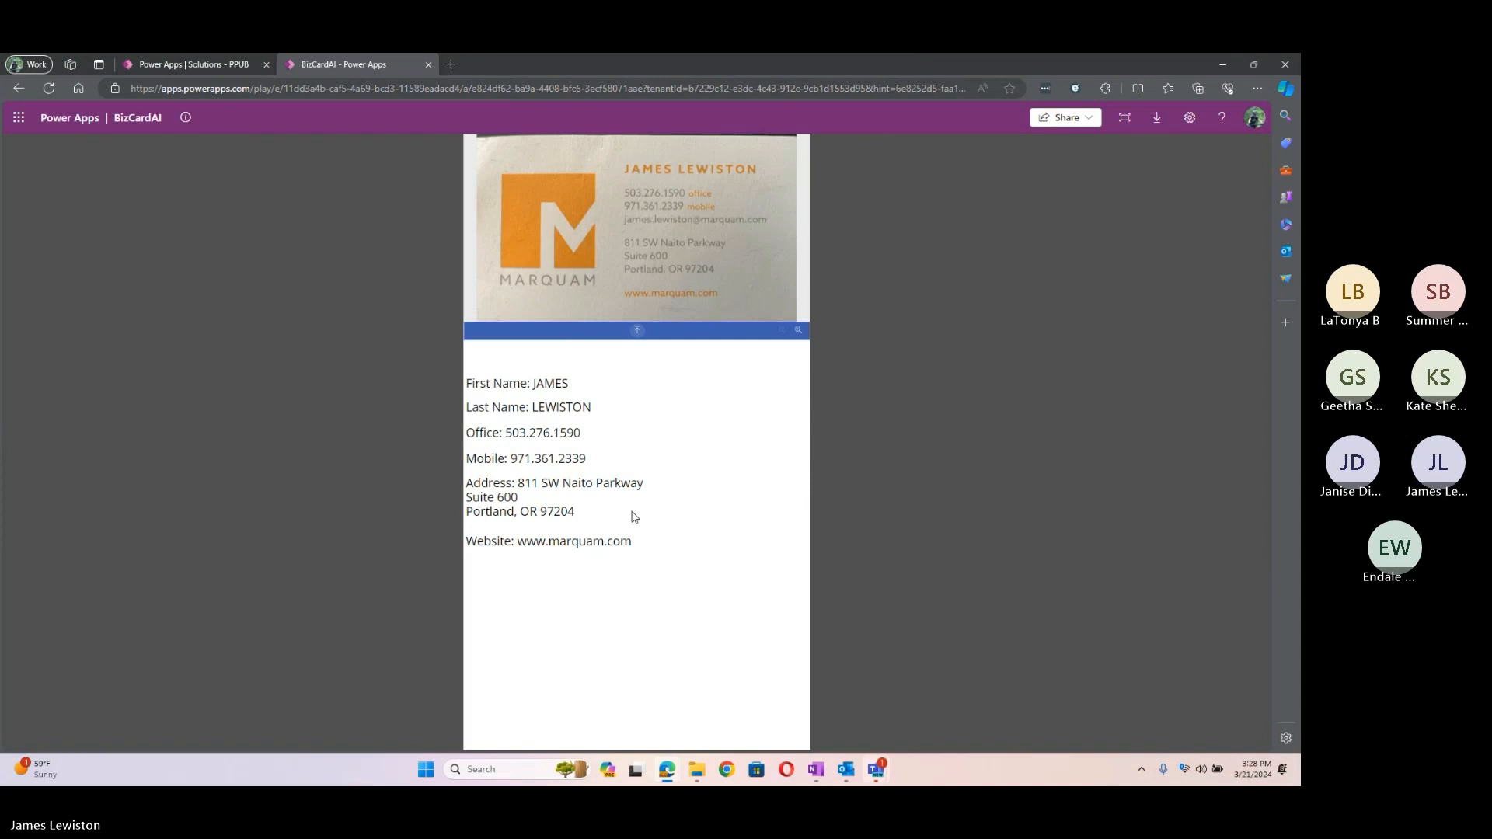
{"action": "left_click", "coordinate": [637, 336]}
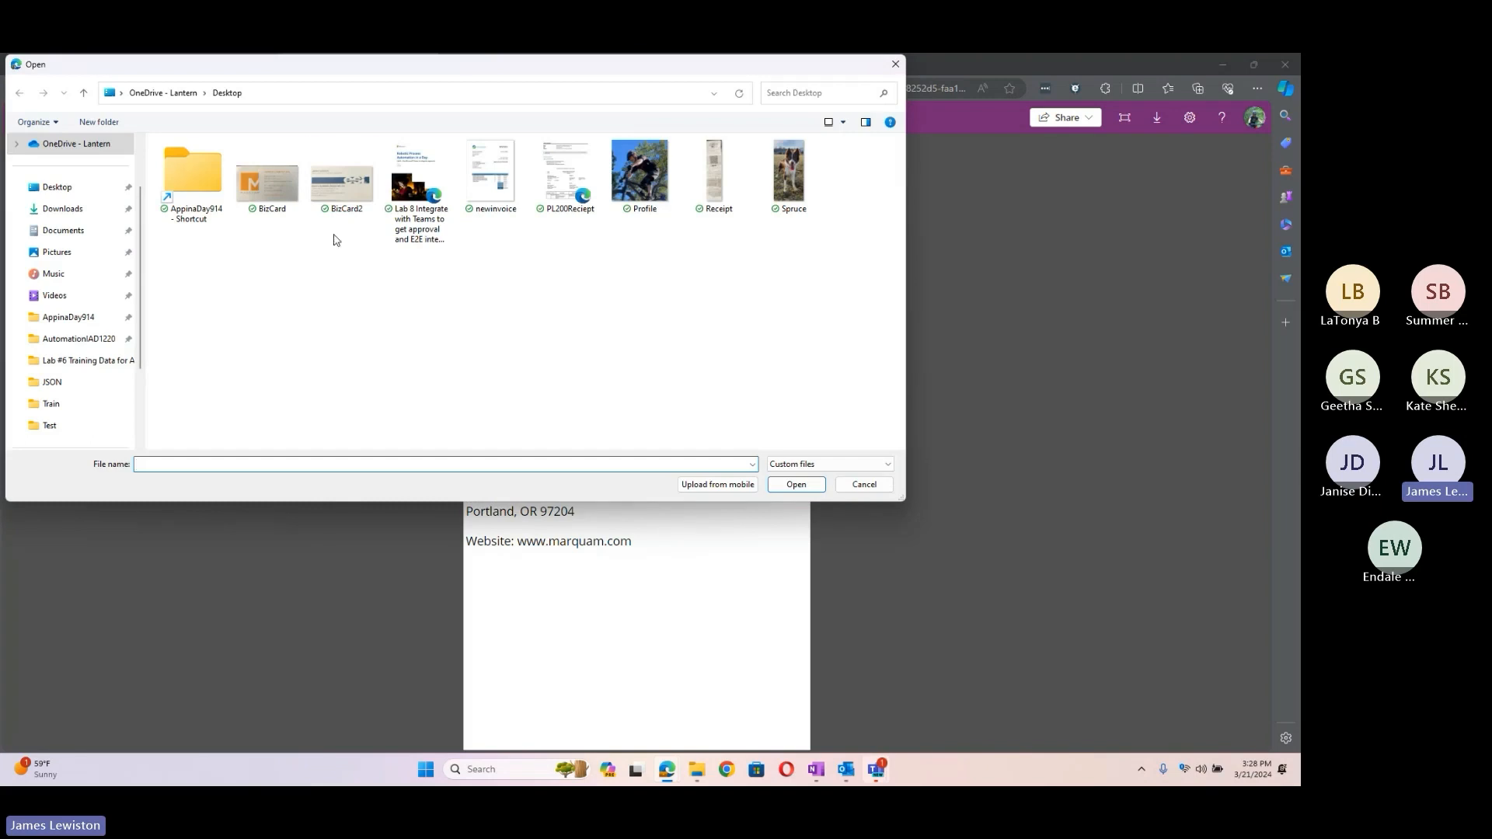
Step: Load BizCard2 into the card reader, review its fields, and close the BizCardAI app
{"action": "left_click", "coordinate": [333, 185]}
{"action": "left_click", "coordinate": [809, 488]}
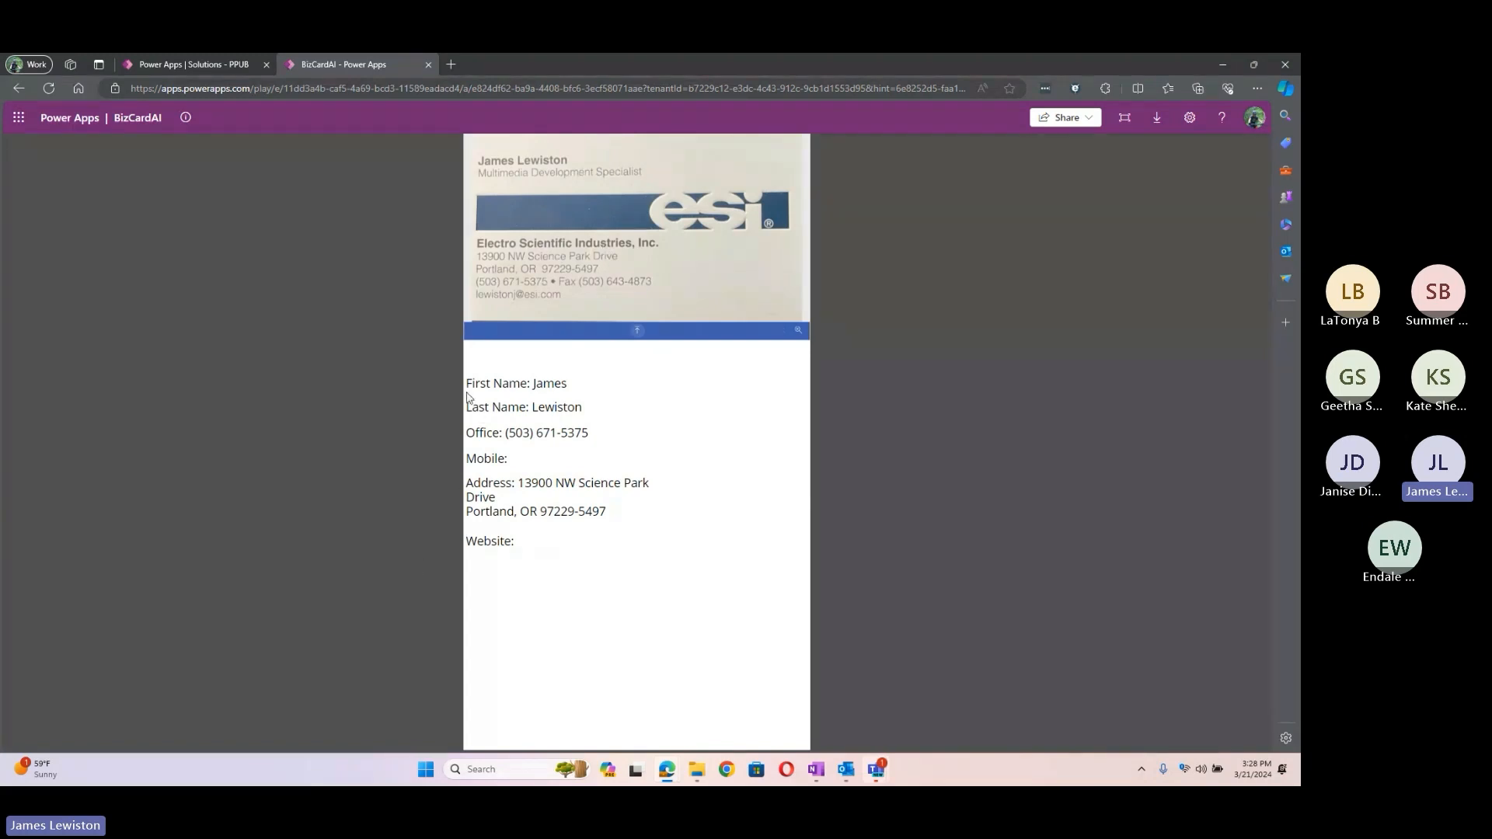
{"action": "left_click", "coordinate": [430, 64]}
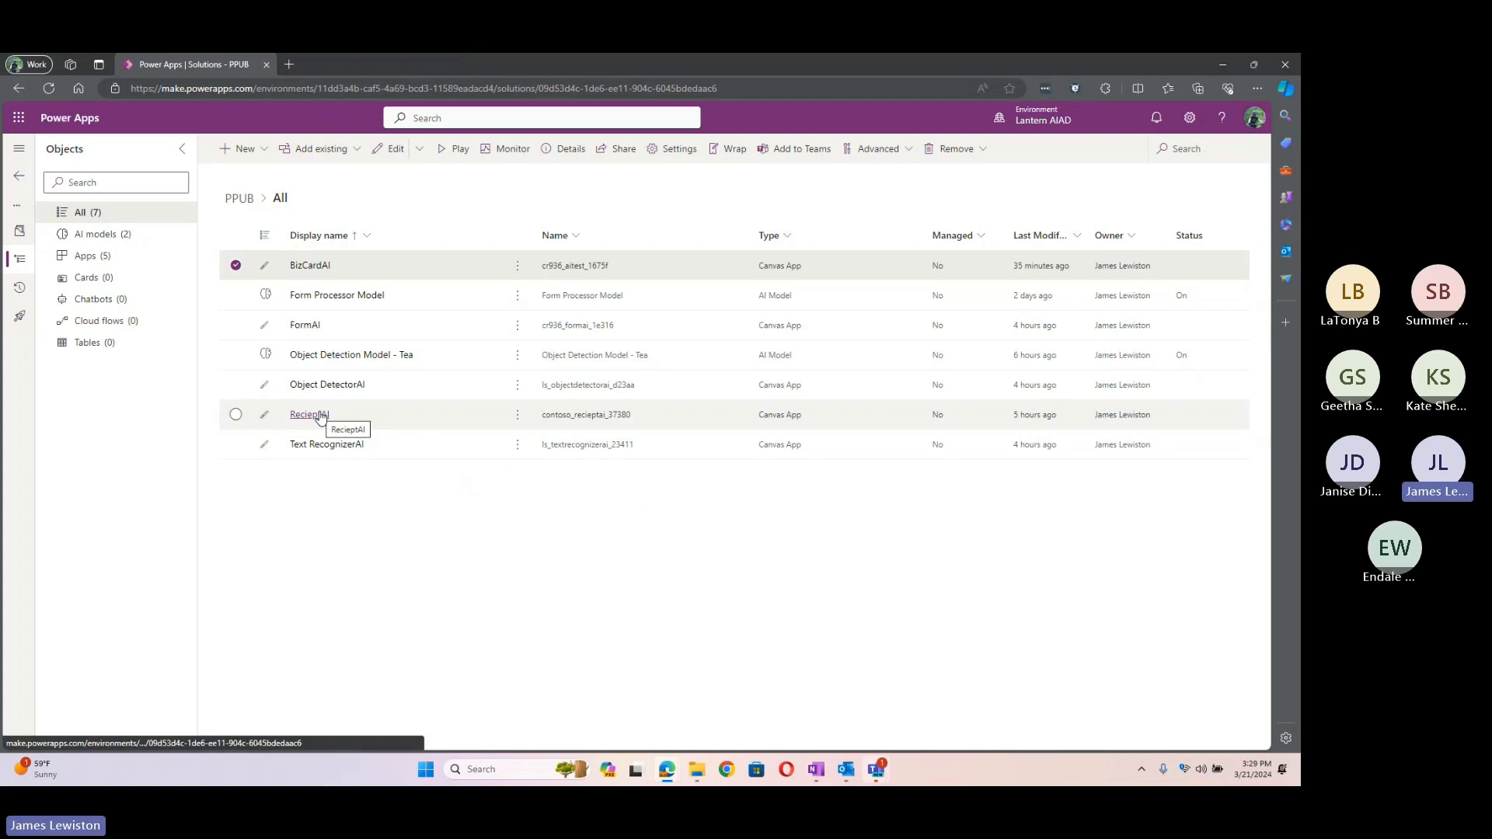
Step: Launch RecieptAI and scan the Receipt image, showing Caldera Brewery & Restaurant with a $150.50 subtotal
{"action": "left_click", "coordinate": [517, 415]}
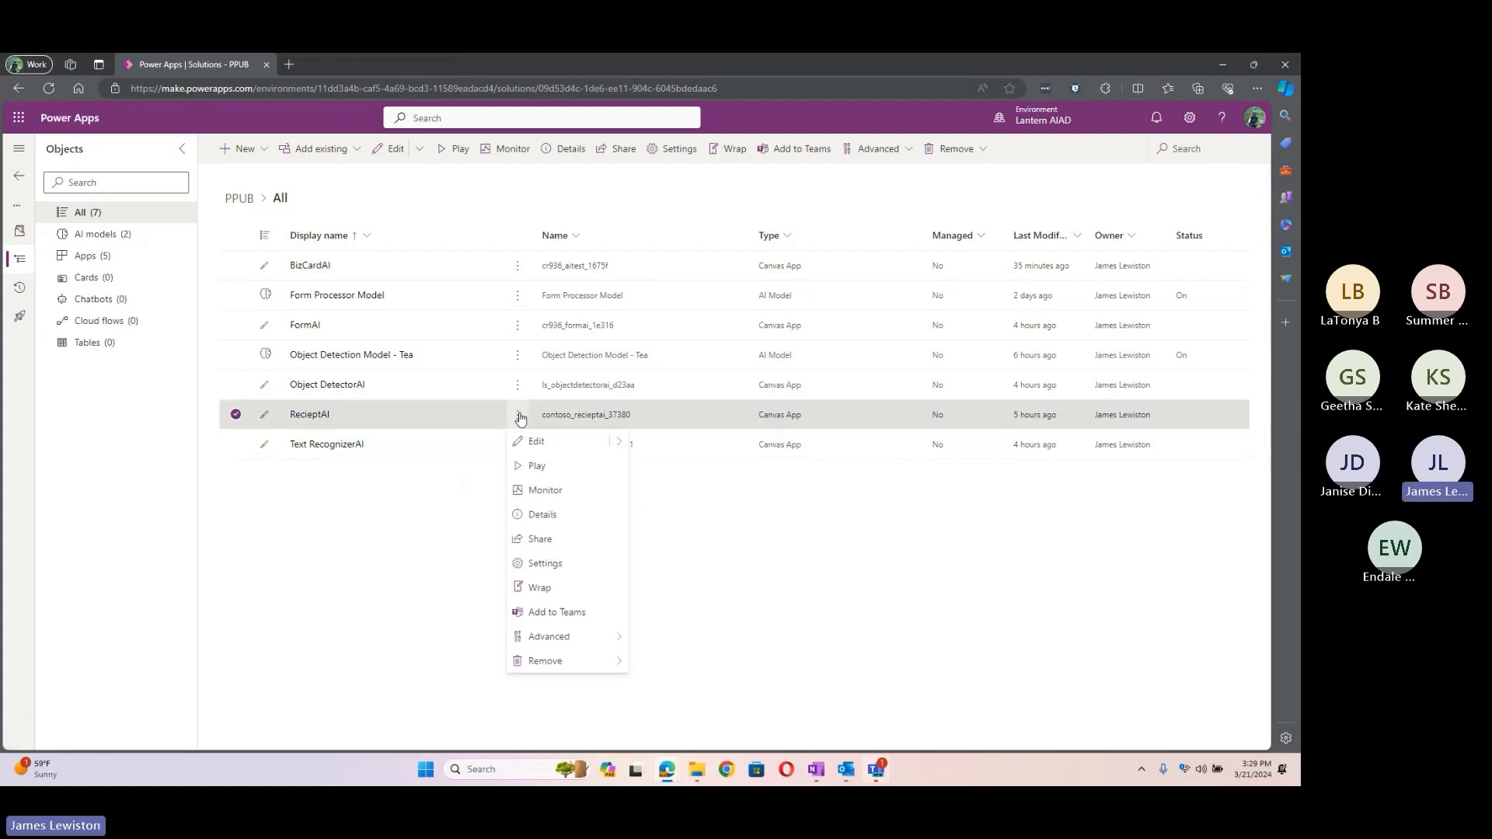
{"action": "left_click", "coordinate": [547, 466]}
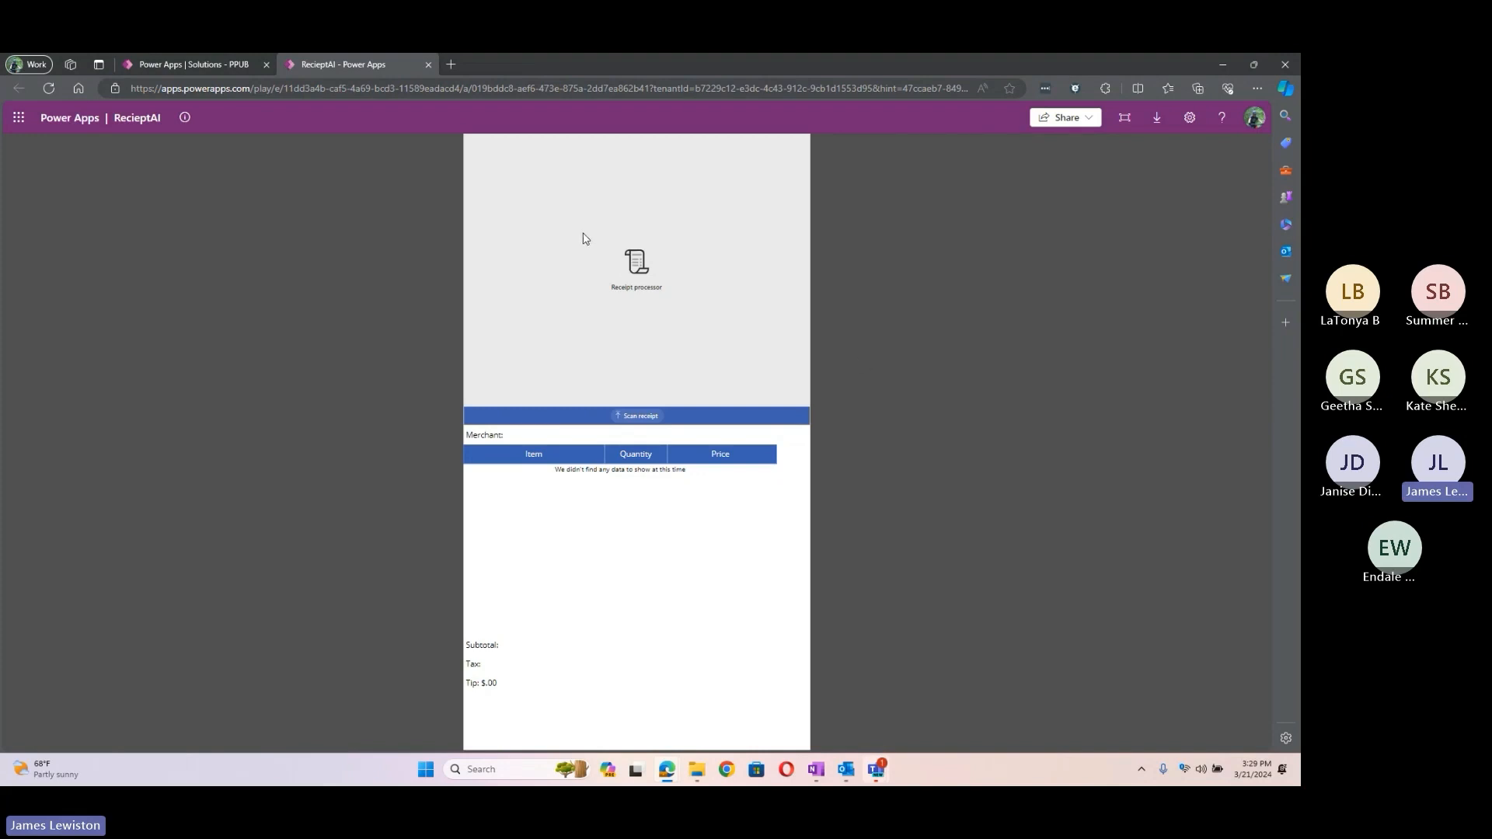
{"action": "left_click", "coordinate": [642, 417]}
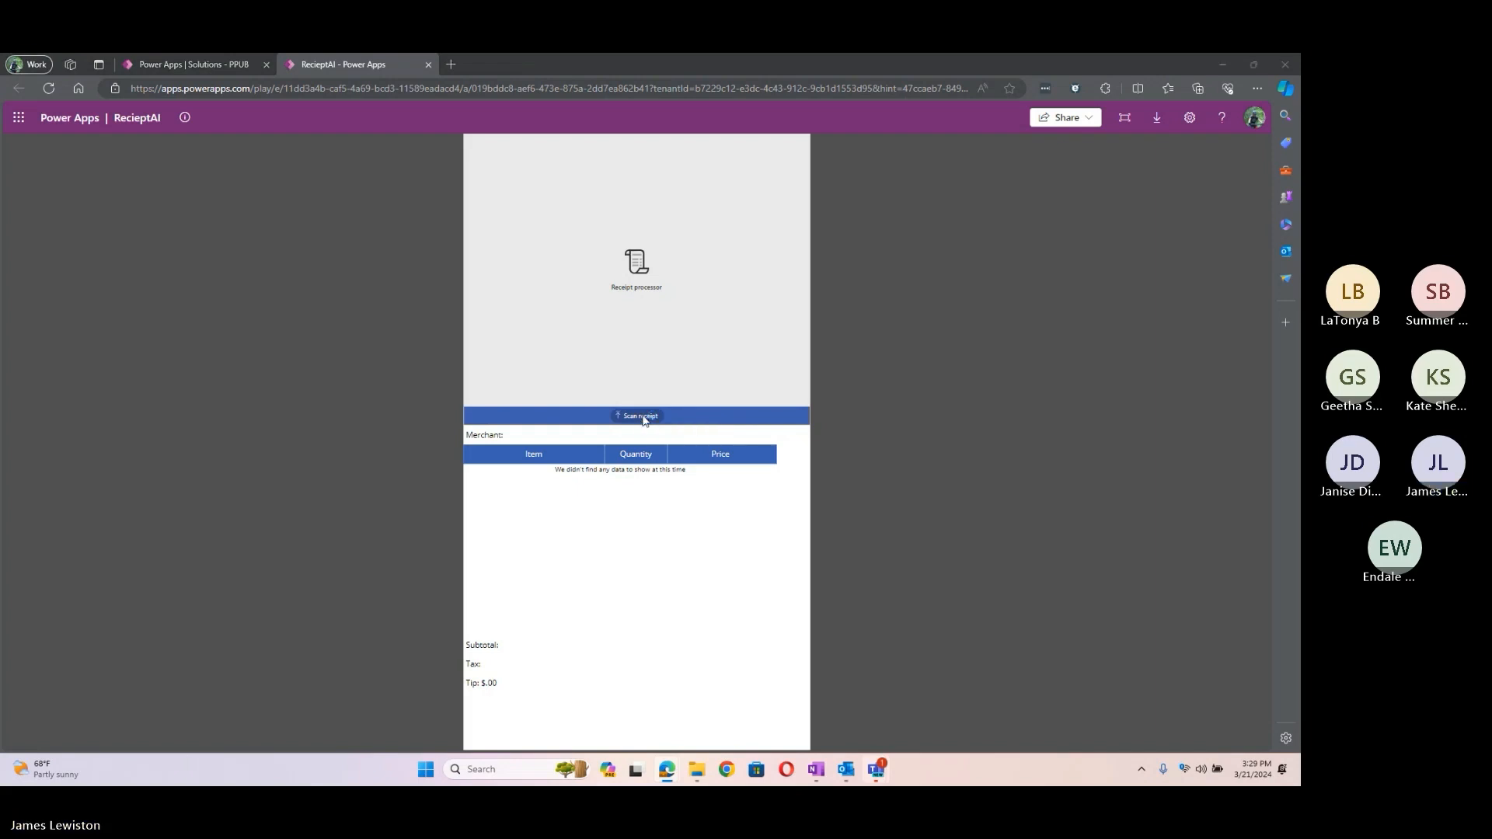
{"action": "left_click", "coordinate": [727, 181]}
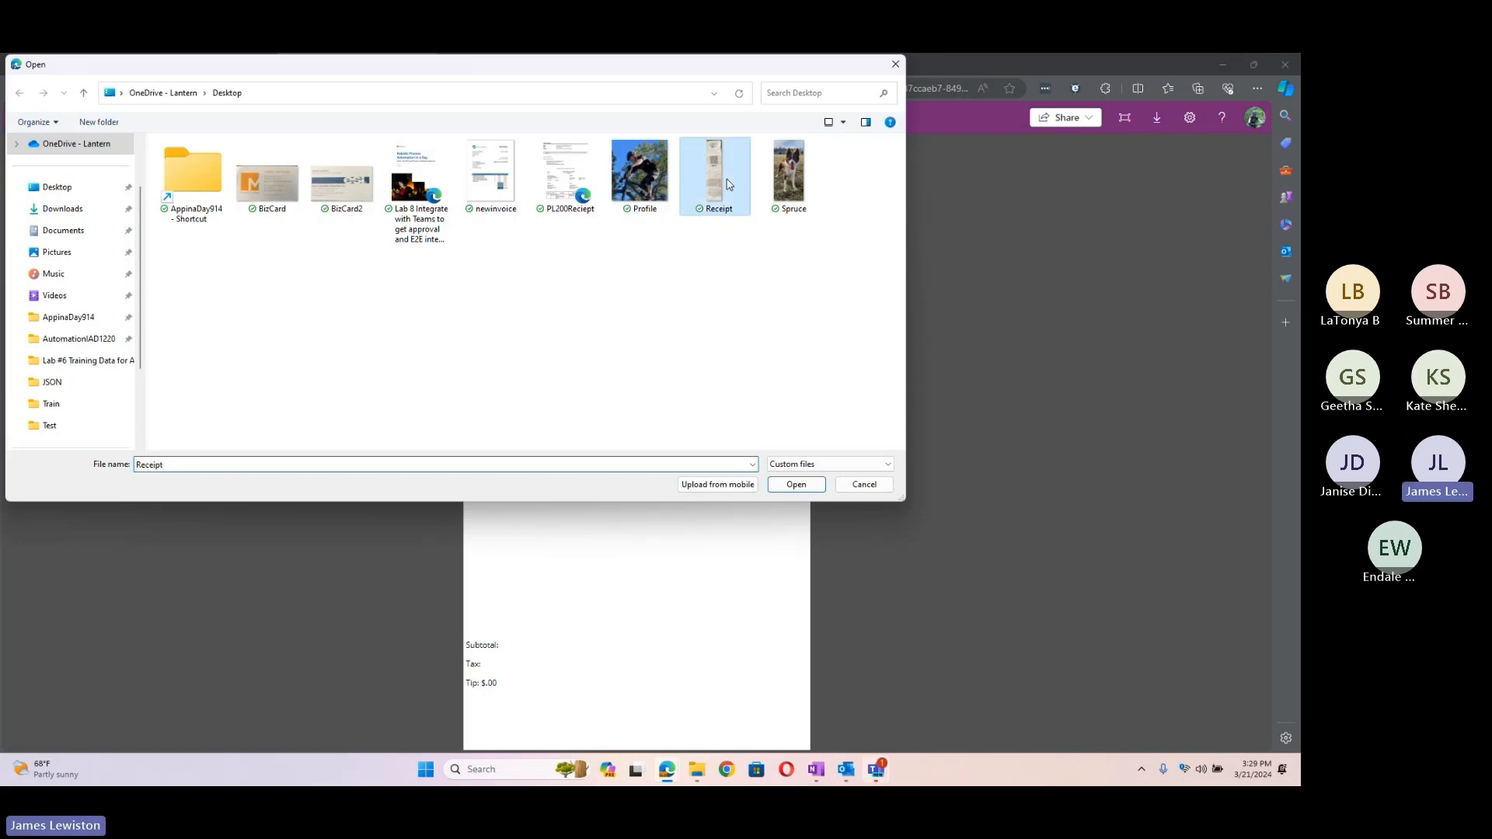
{"action": "left_click", "coordinate": [786, 483]}
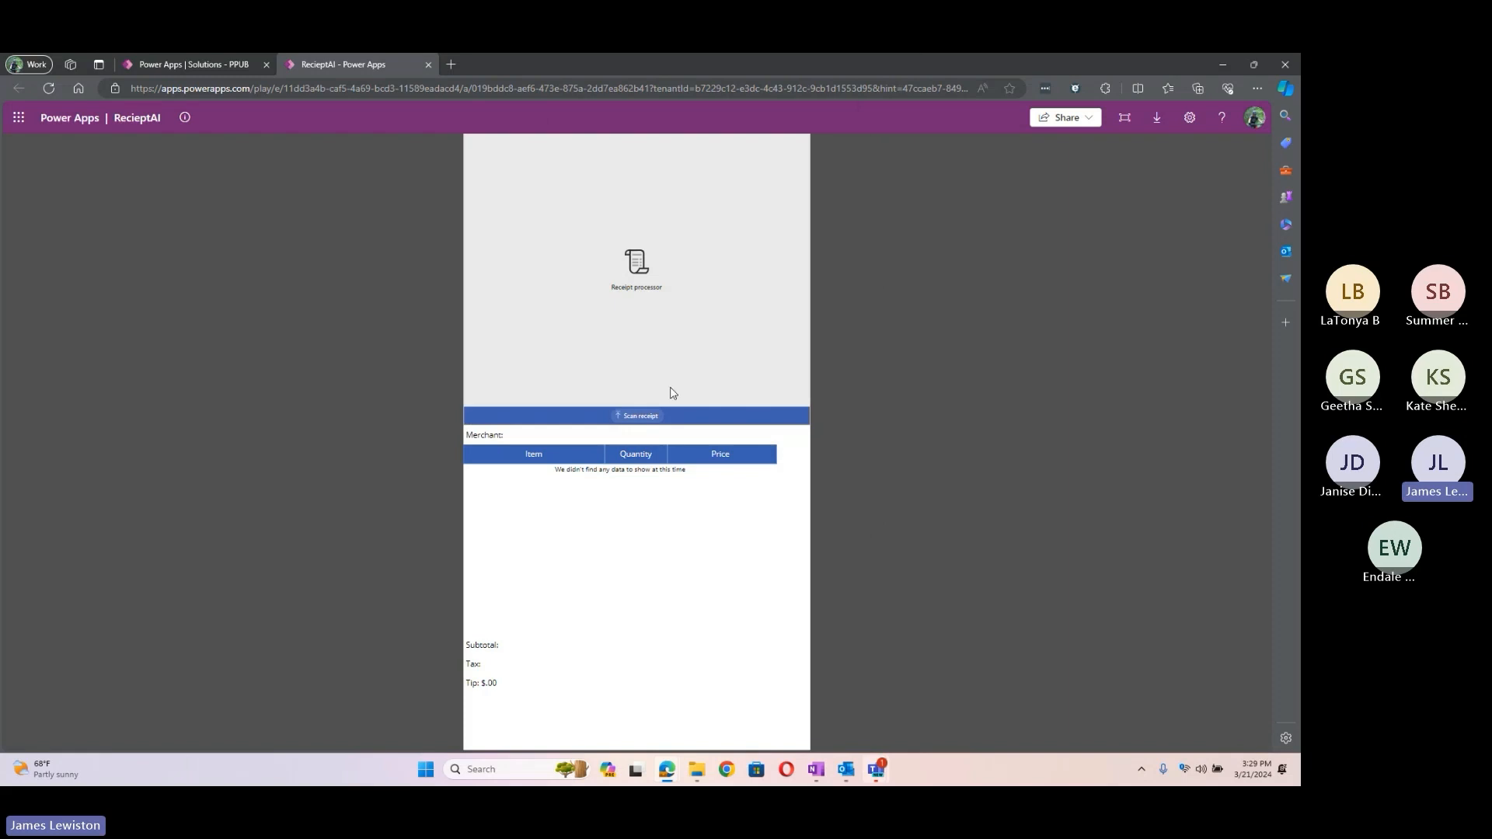
{"action": "left_click", "coordinate": [639, 416]}
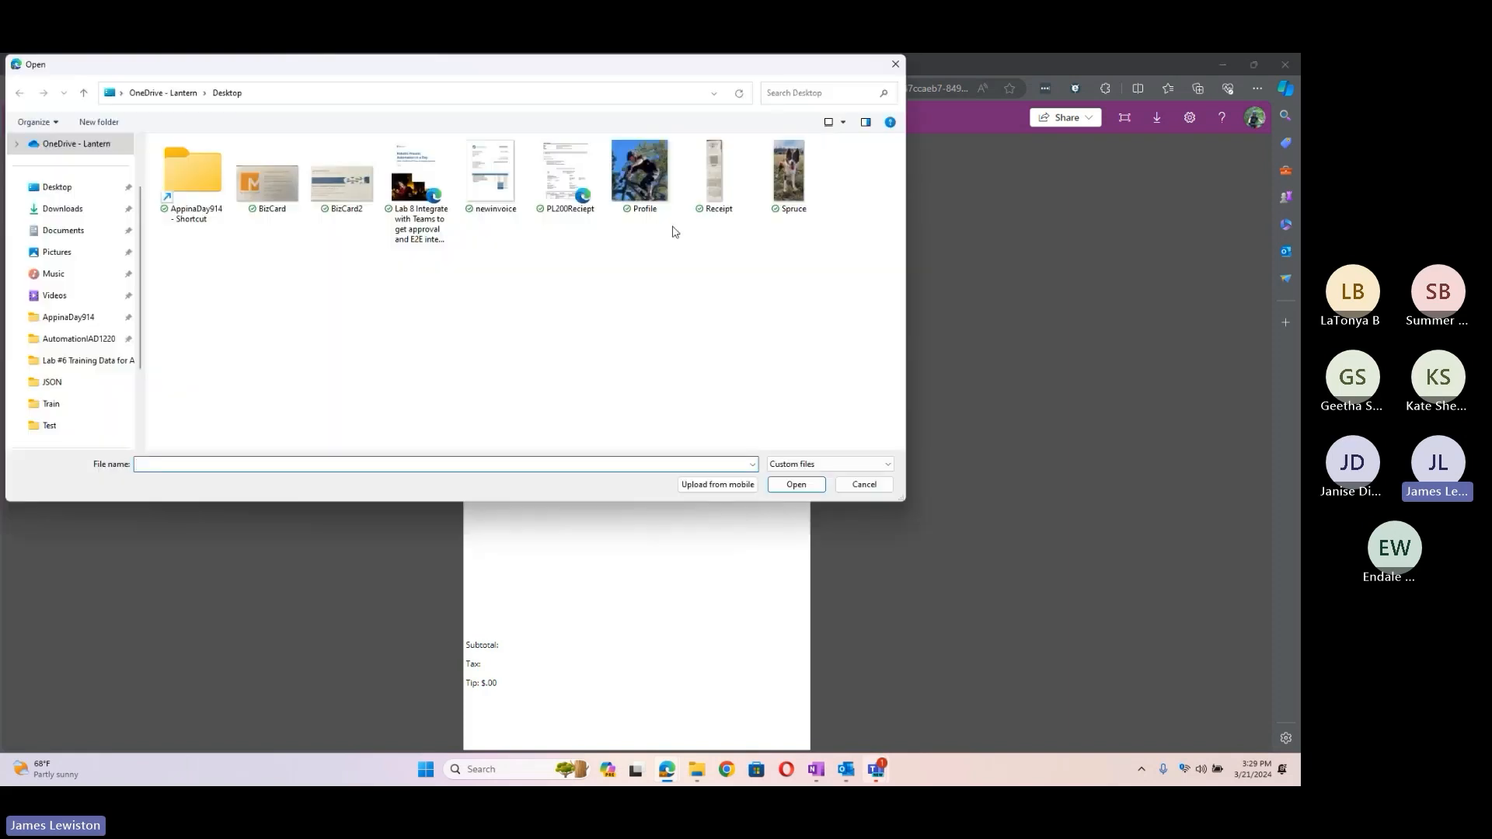
{"action": "left_click", "coordinate": [714, 190]}
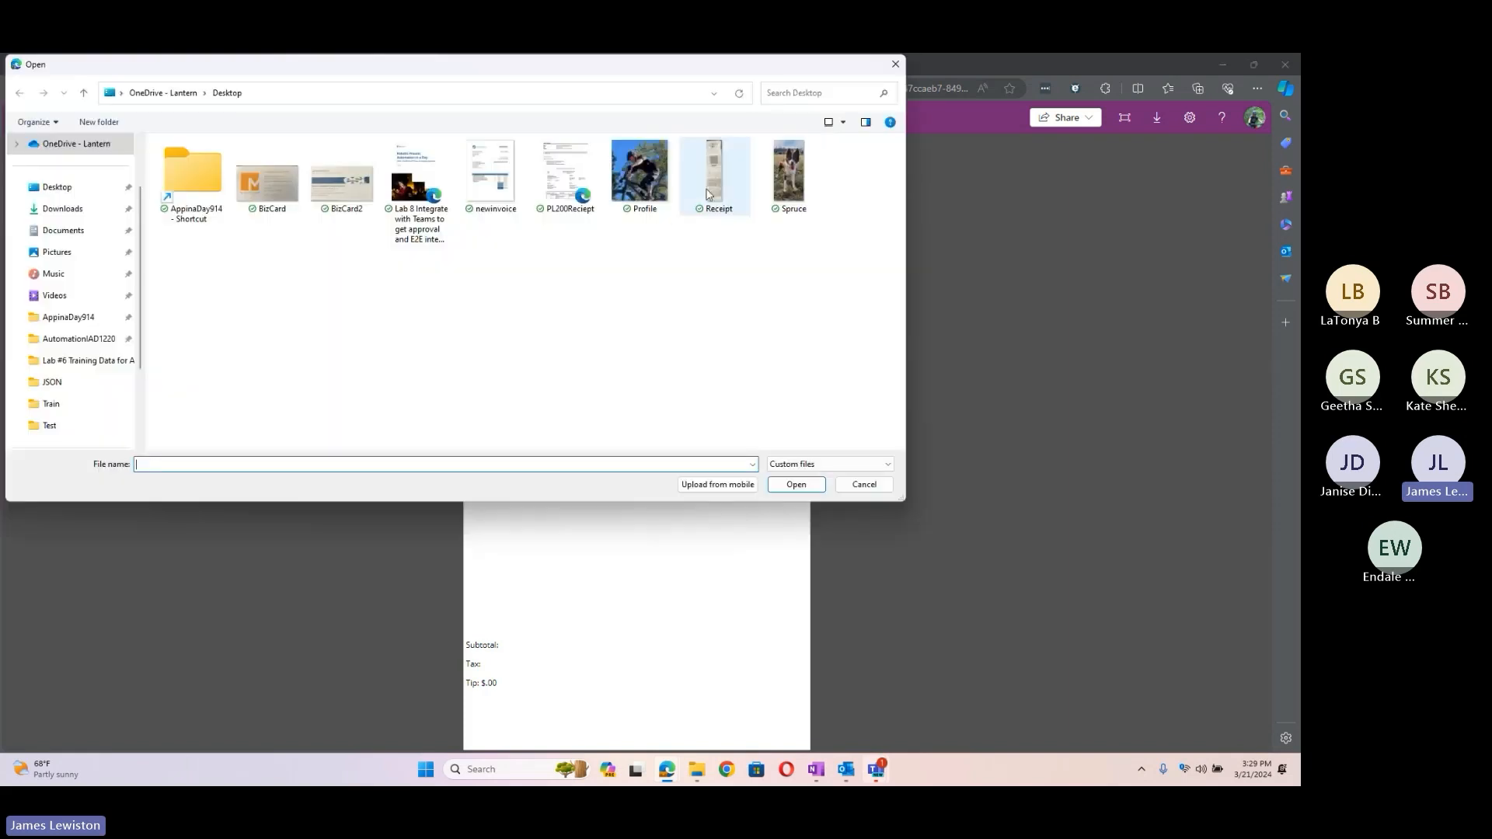
{"action": "left_click", "coordinate": [795, 484]}
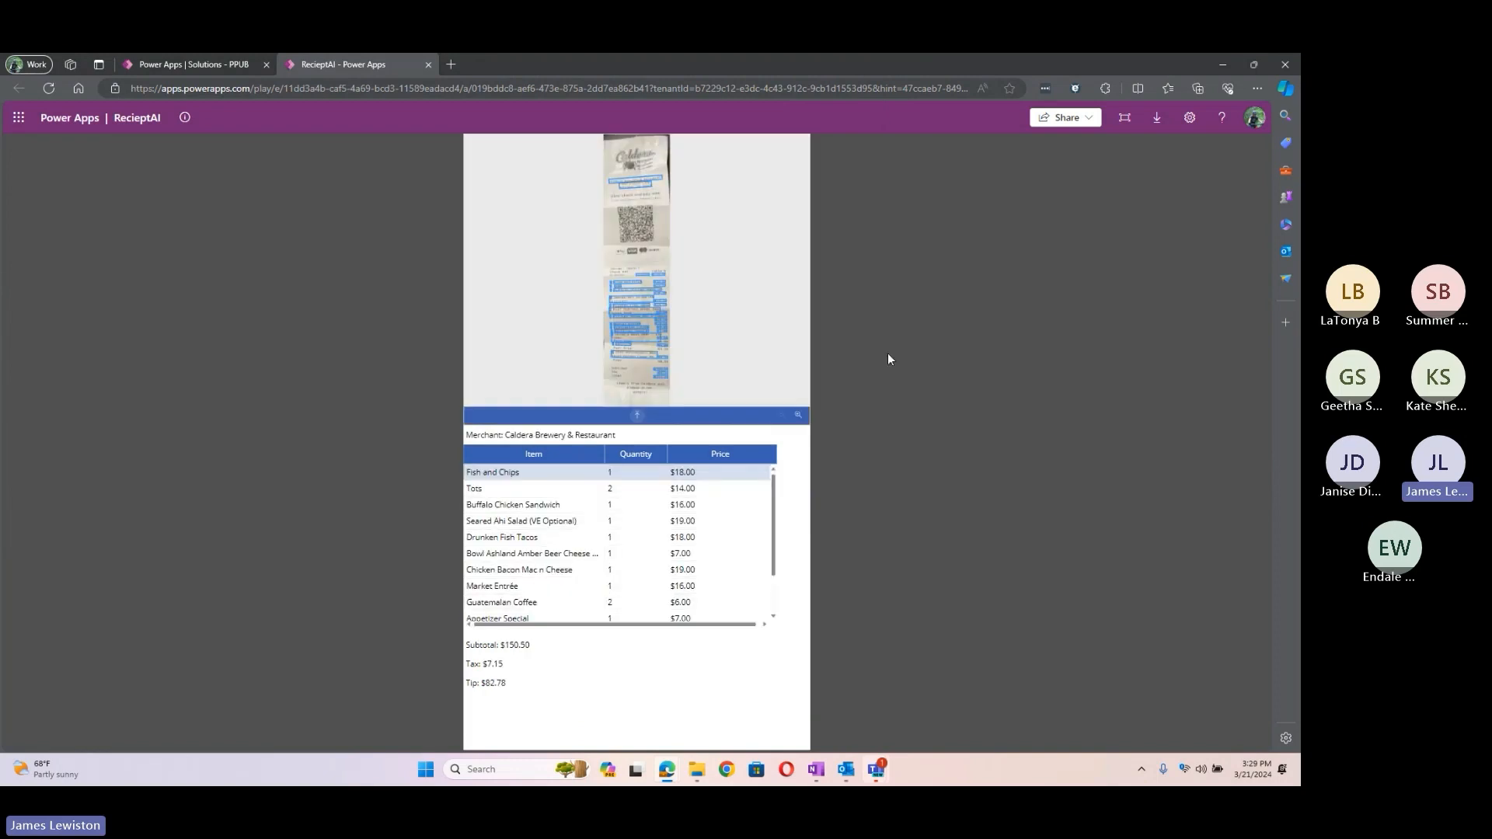
Step: Zoom in three times and scroll through the receipt image and items table
{"action": "left_click", "coordinate": [796, 418]}
{"action": "left_click", "coordinate": [797, 418]}
{"action": "left_click", "coordinate": [796, 418]}
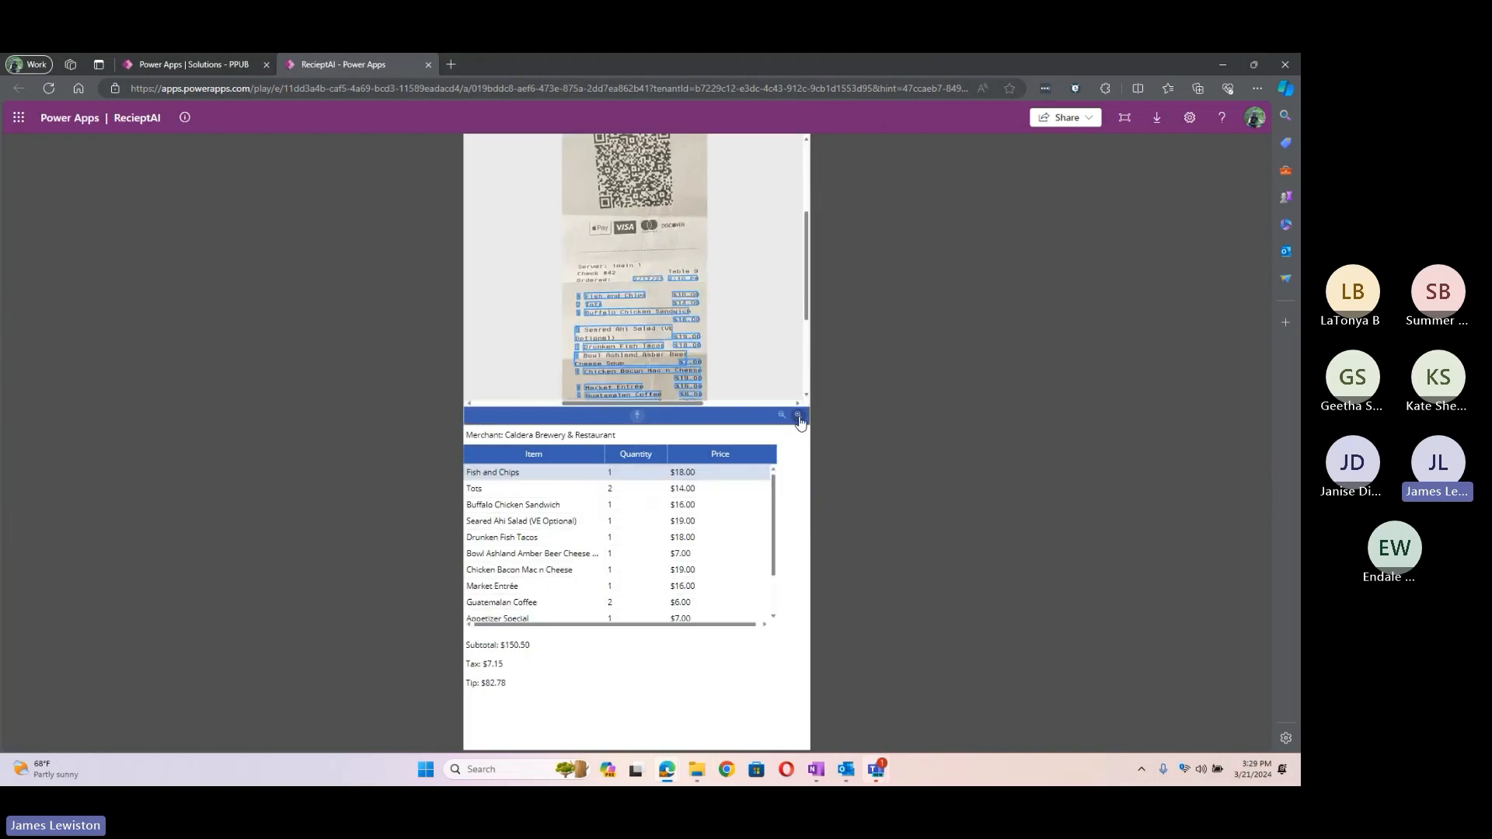
{"action": "scroll", "coordinate": [687, 334], "scroll_direction": "up", "scroll_amount": 1}
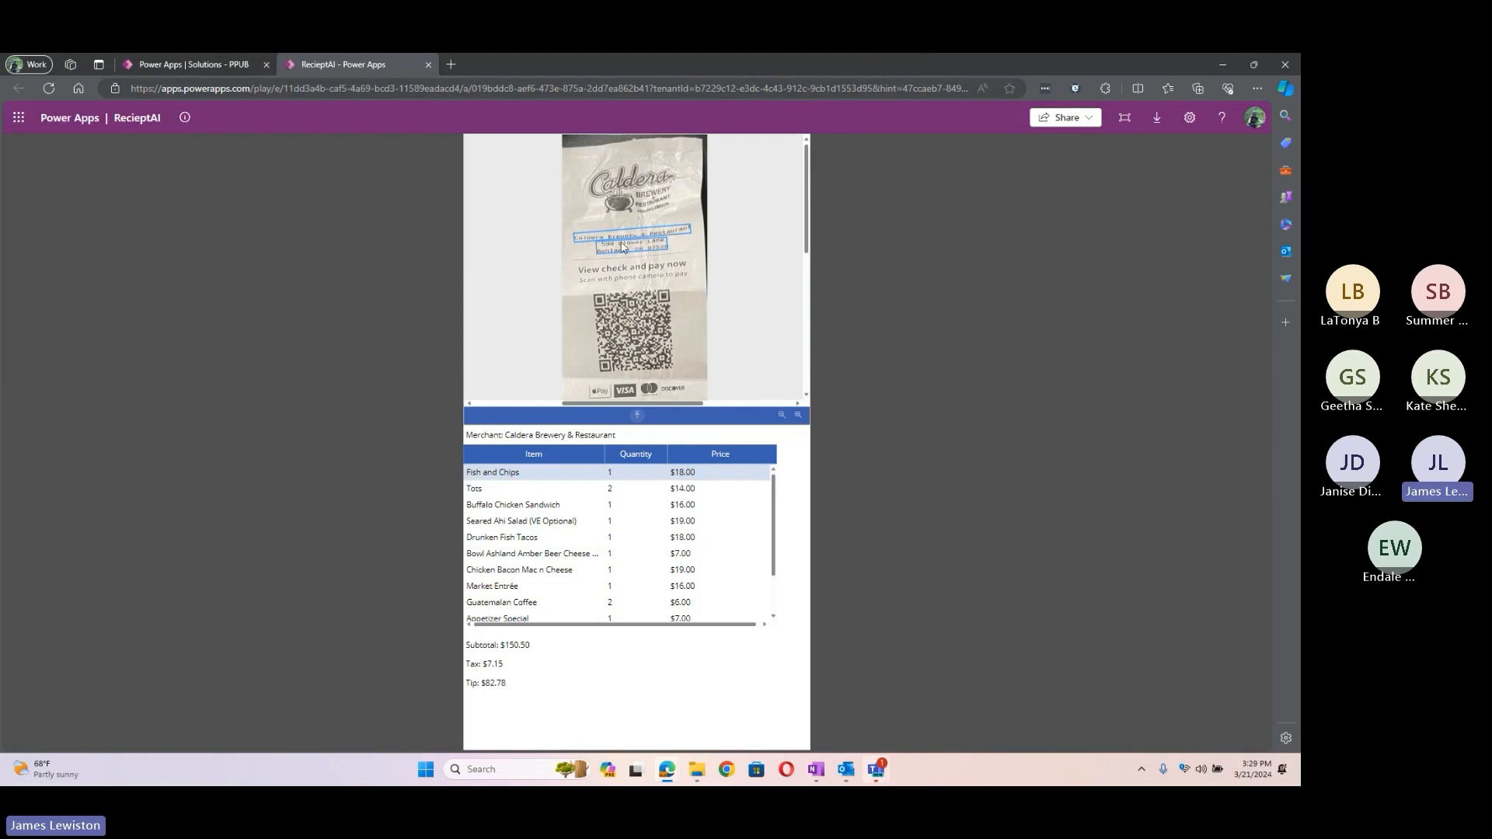
{"action": "scroll", "coordinate": [642, 250], "scroll_direction": "down", "scroll_amount": 8}
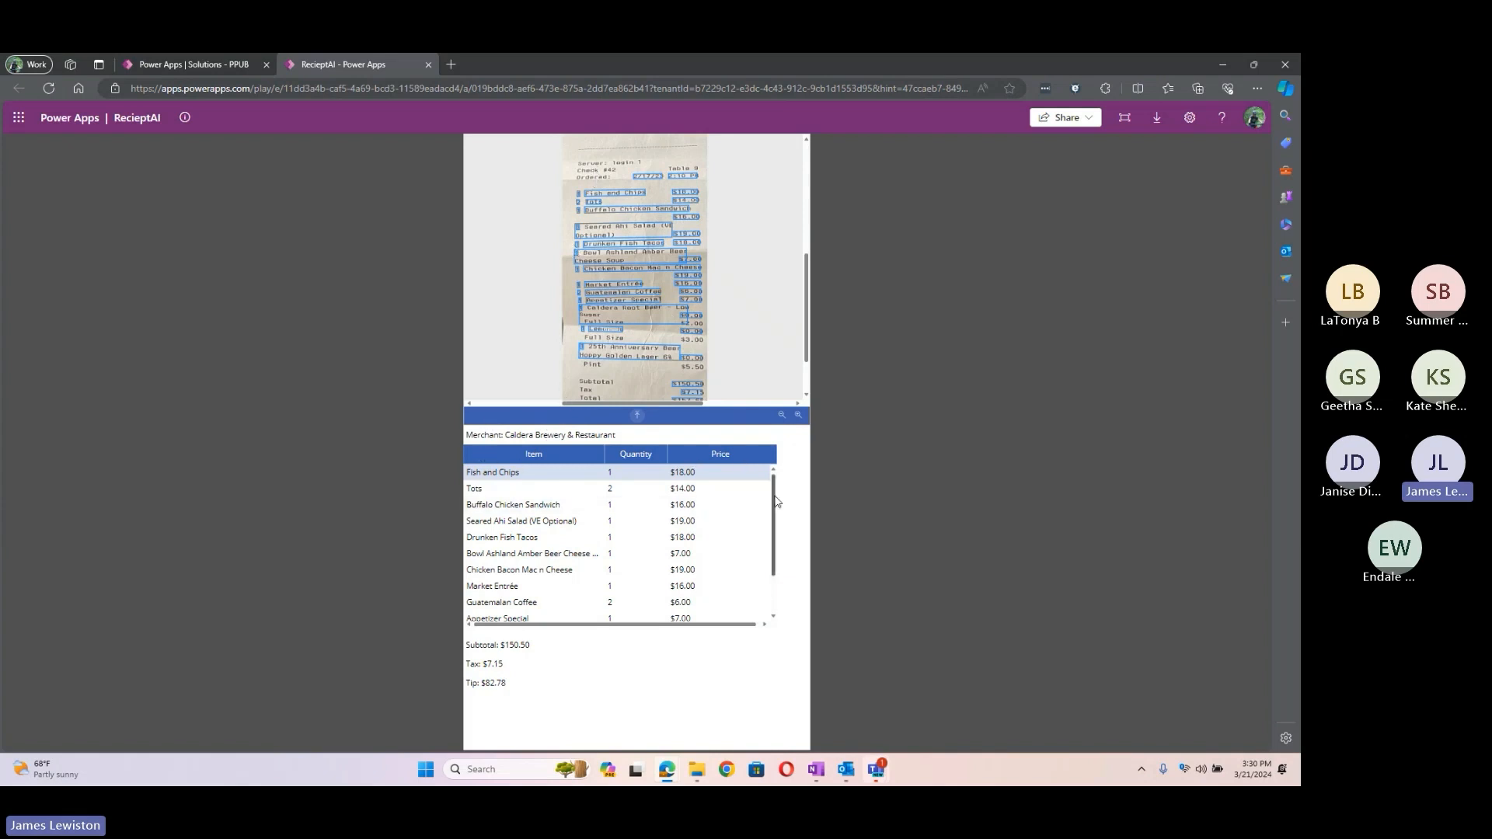
{"action": "scroll", "coordinate": [776, 501], "scroll_direction": "down", "scroll_amount": 2}
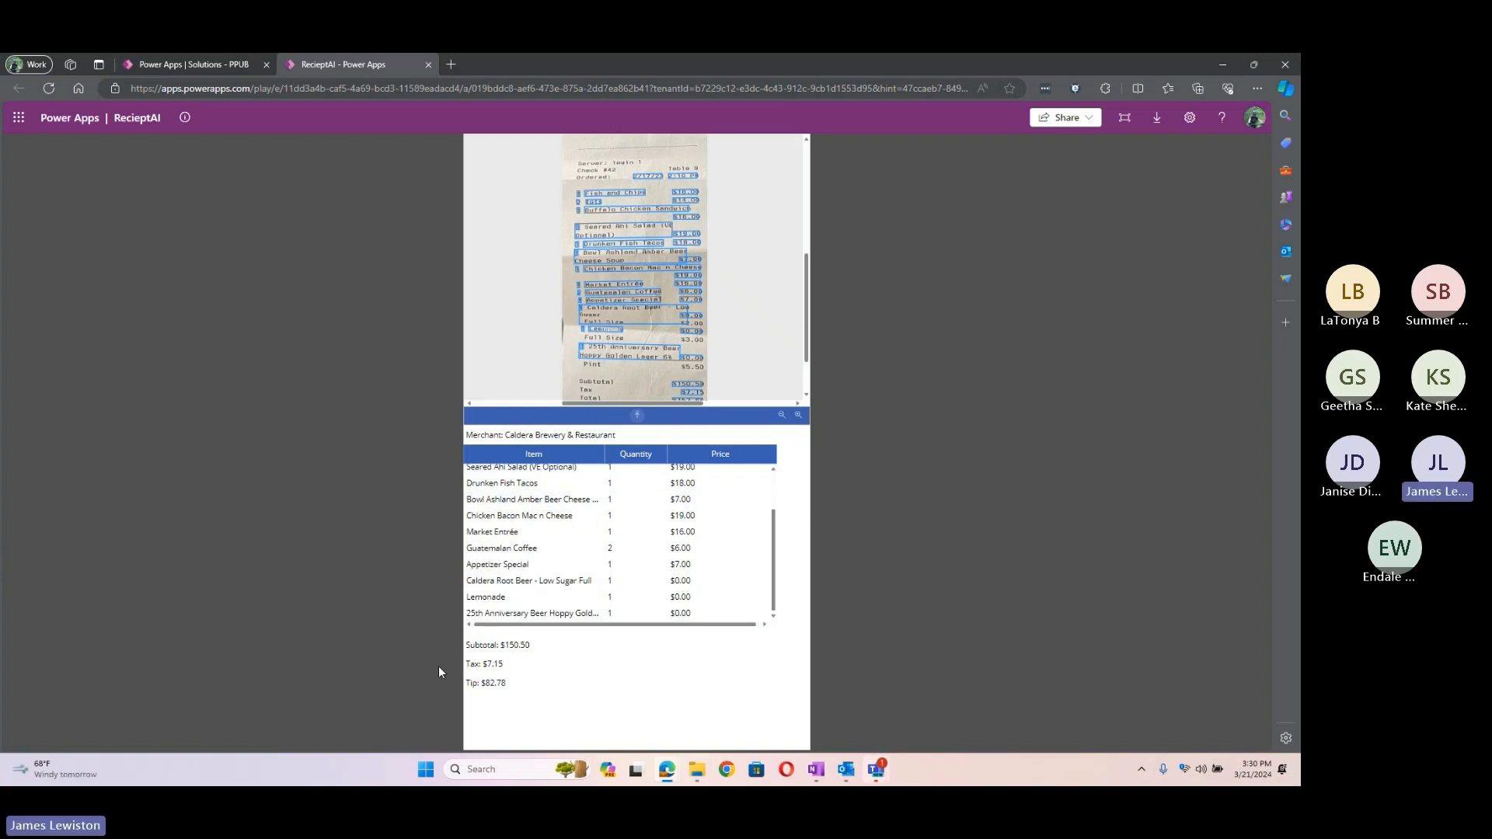
Step: Zoom further into the receipt's item lines, then close the RecieptAI app
{"action": "left_click", "coordinate": [798, 416]}
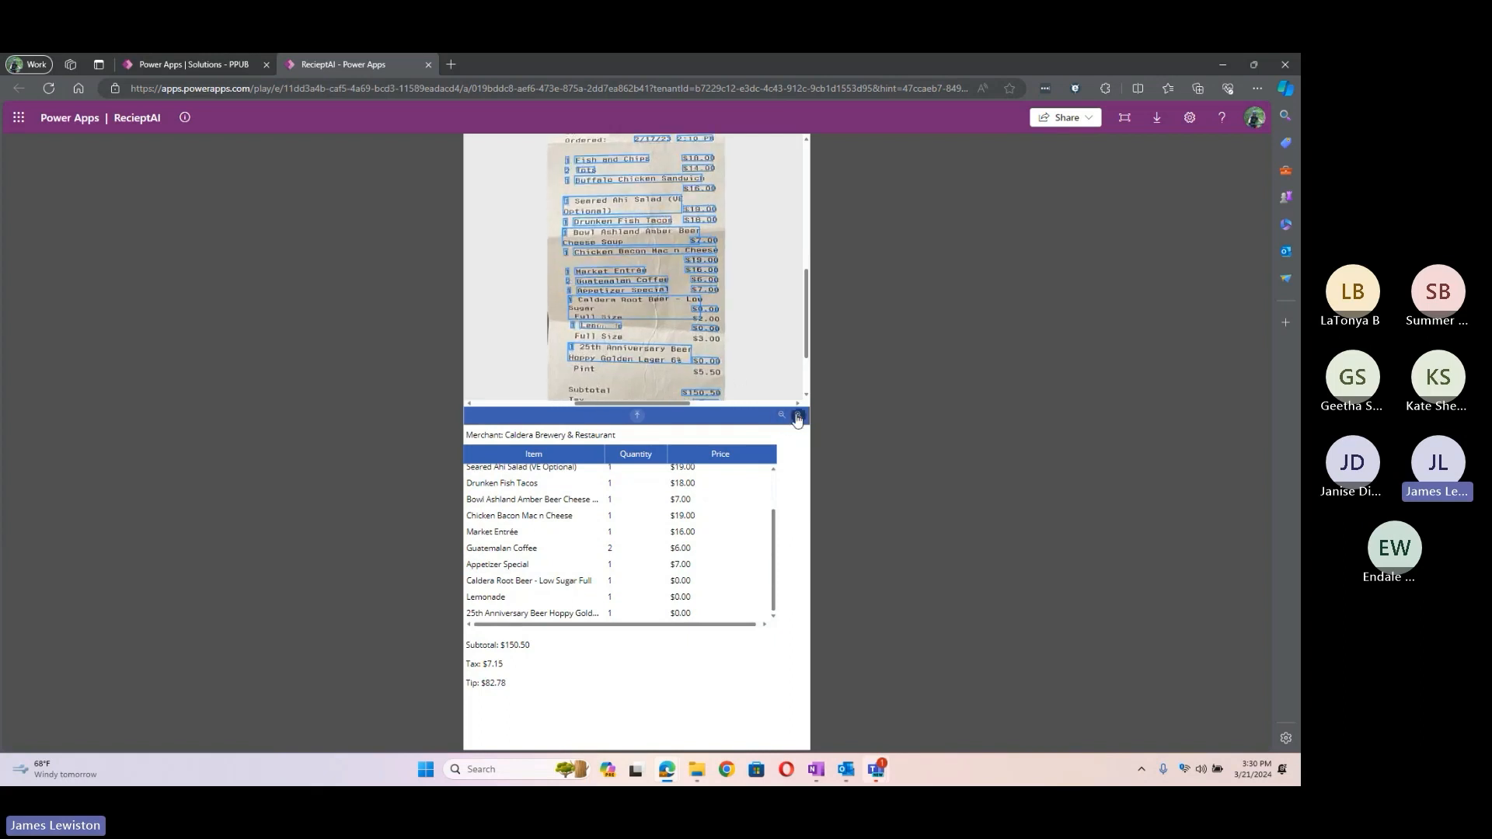
{"action": "left_click", "coordinate": [798, 416]}
{"action": "left_click", "coordinate": [798, 417]}
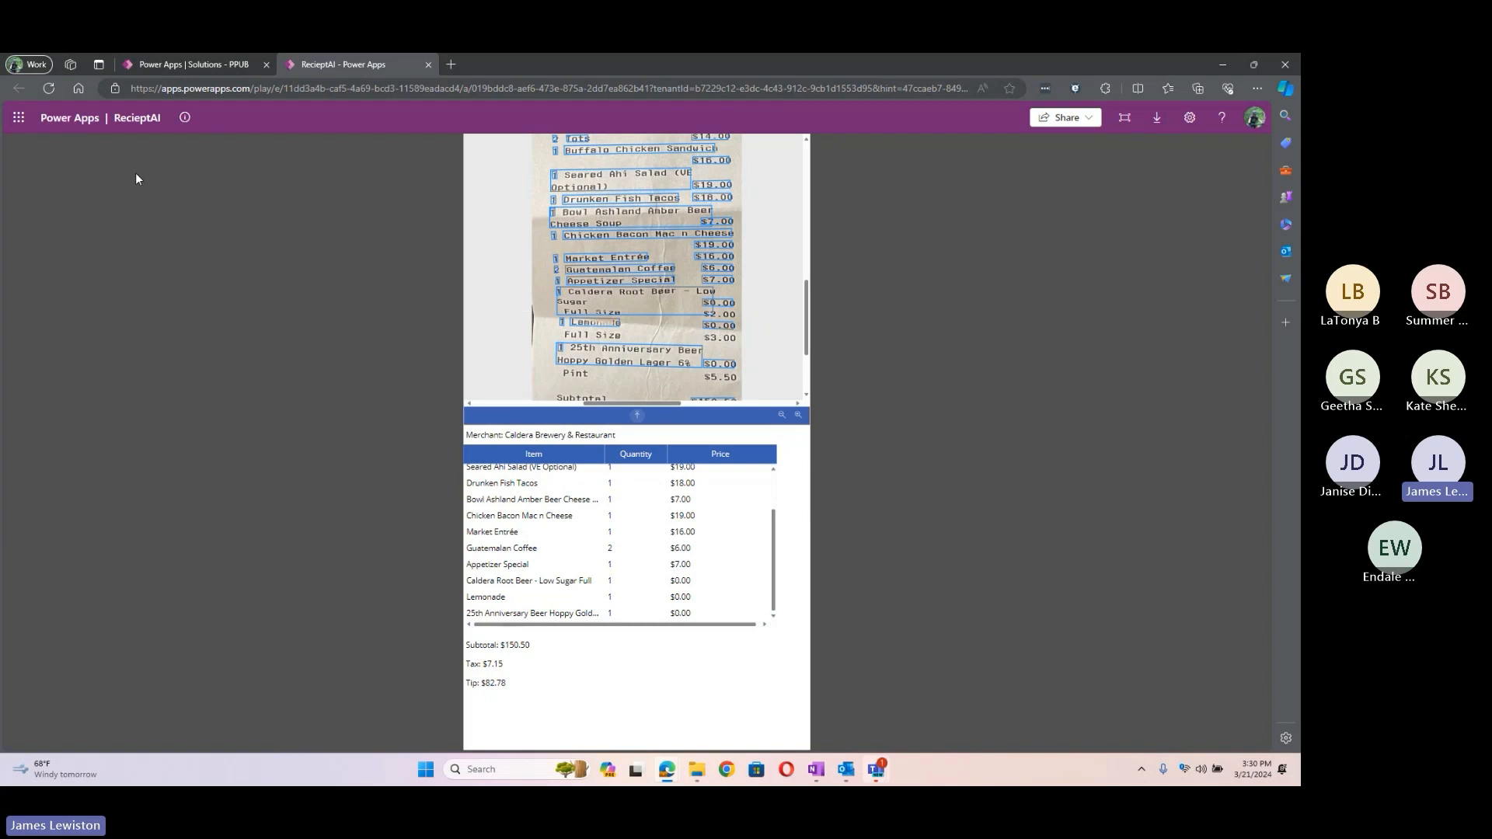
{"action": "left_click", "coordinate": [428, 64]}
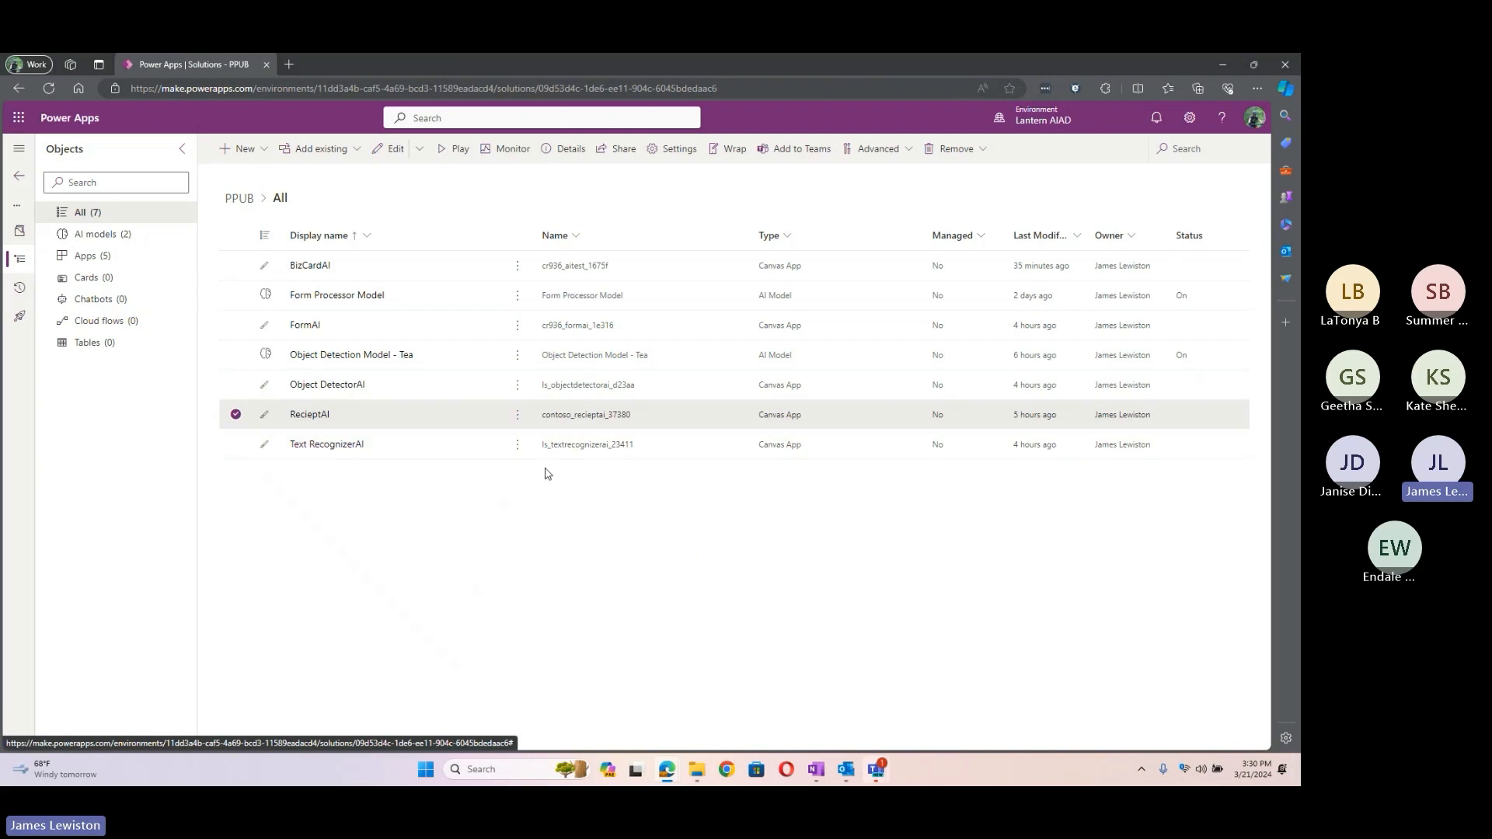
Step: Launch Text RecognizerAI and recognize newinvoice, listing lines like Contoso Coffee Shop and Balance due $6,743.12
{"action": "left_click", "coordinate": [515, 441]}
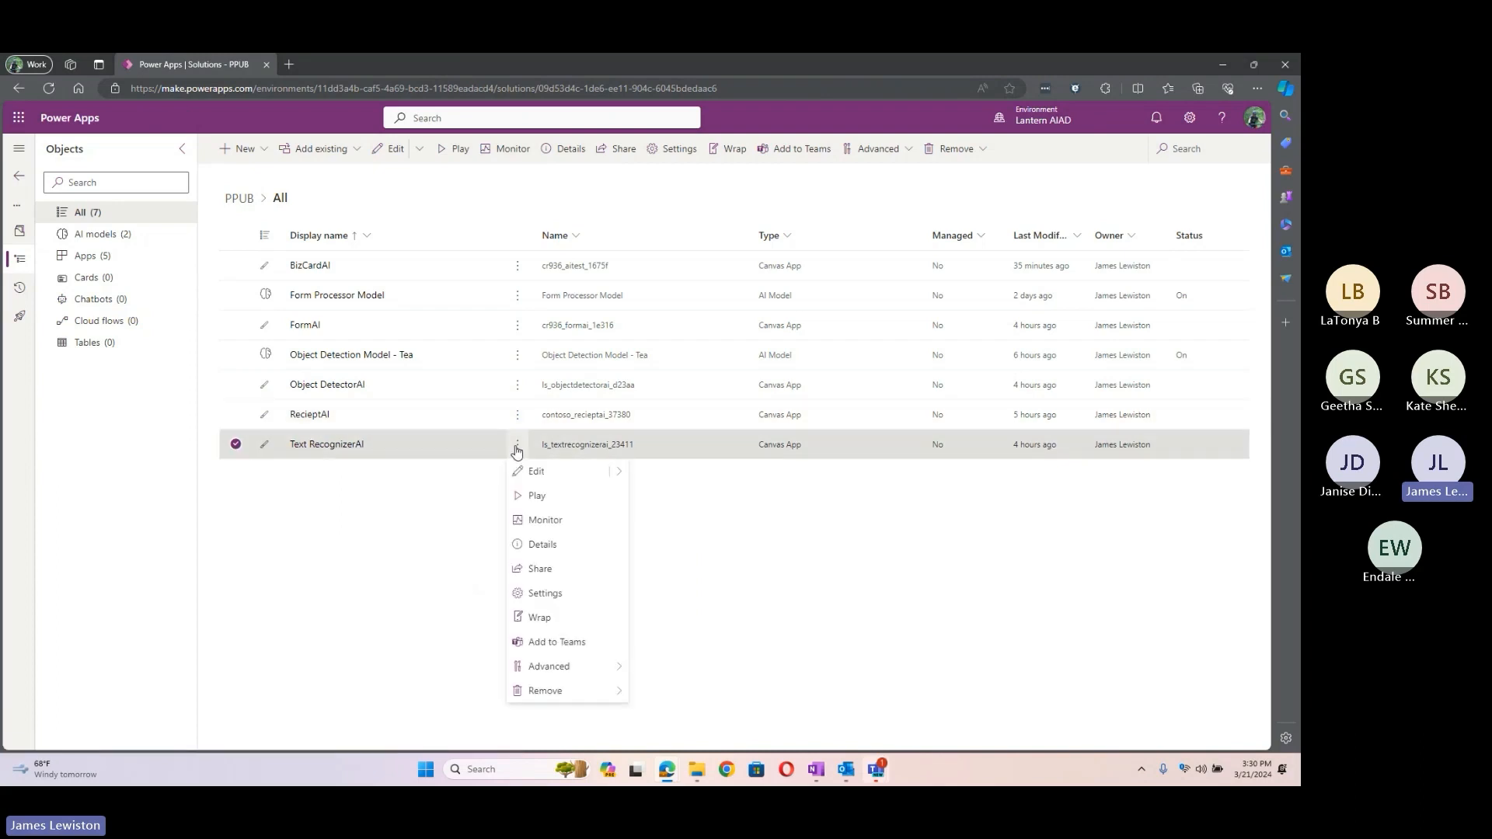
{"action": "left_click", "coordinate": [570, 497]}
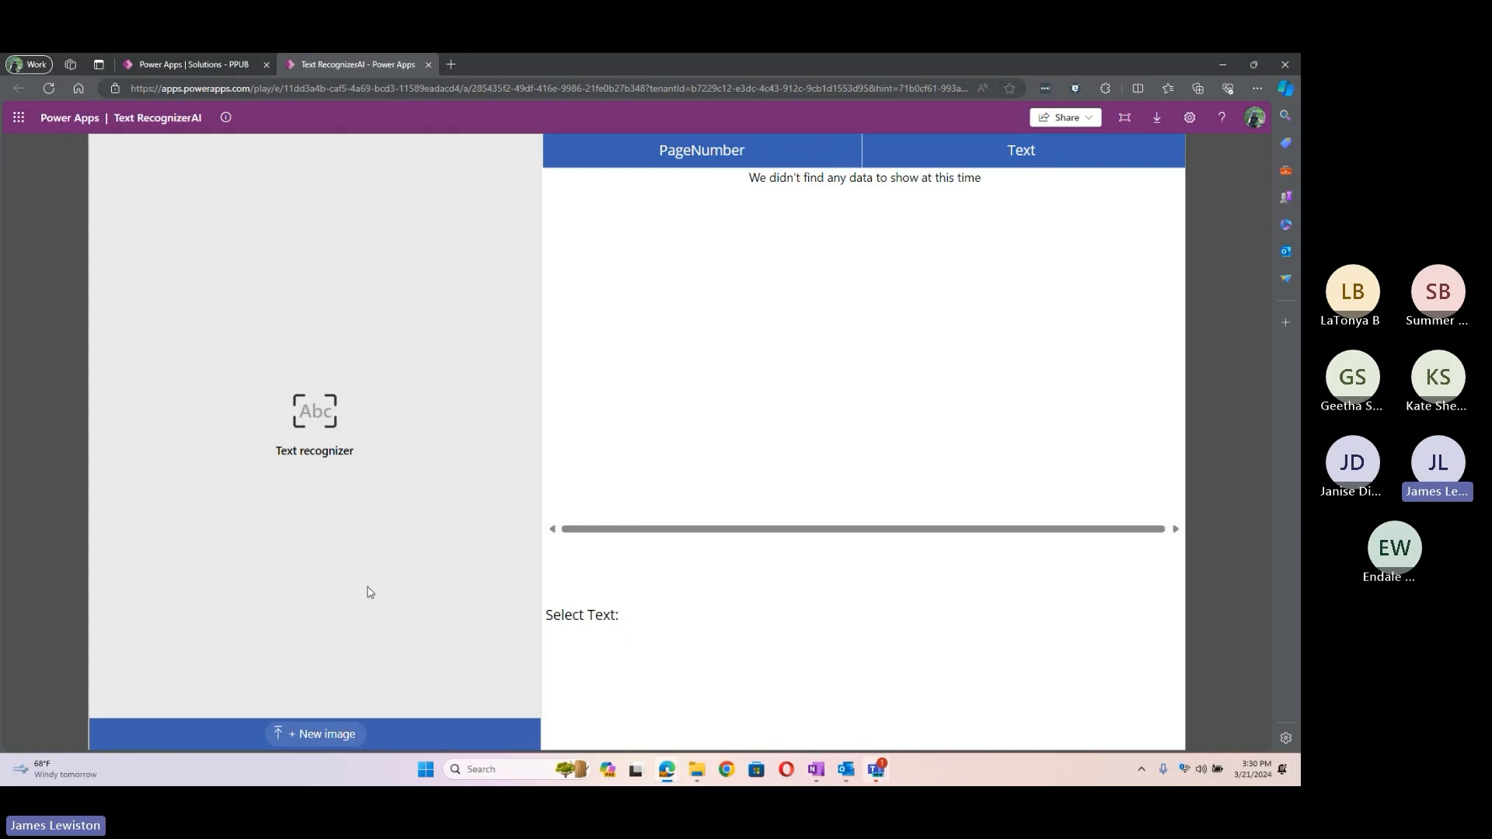
{"action": "left_click", "coordinate": [323, 733]}
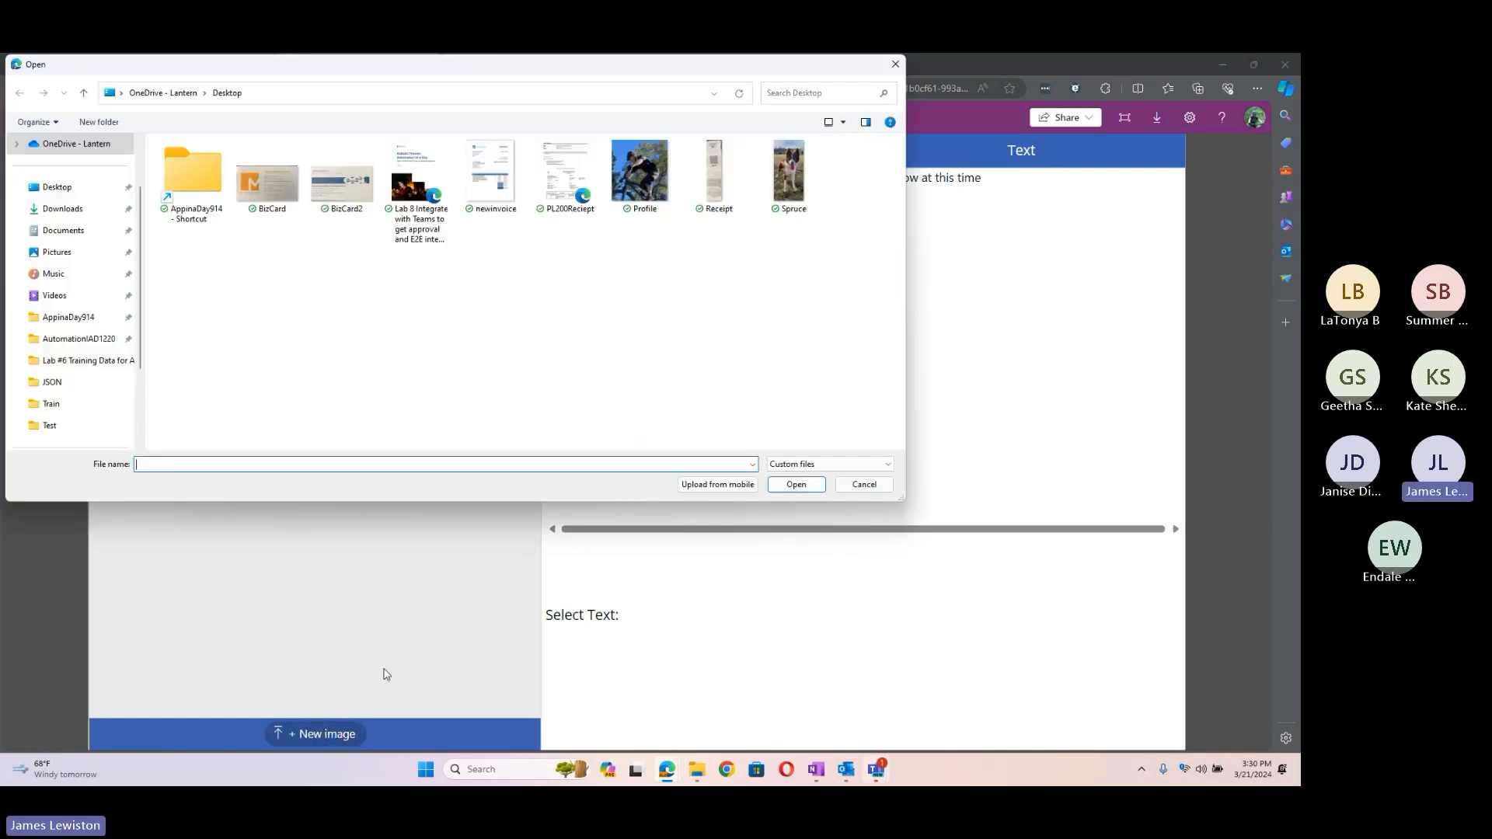
{"action": "left_click", "coordinate": [481, 186]}
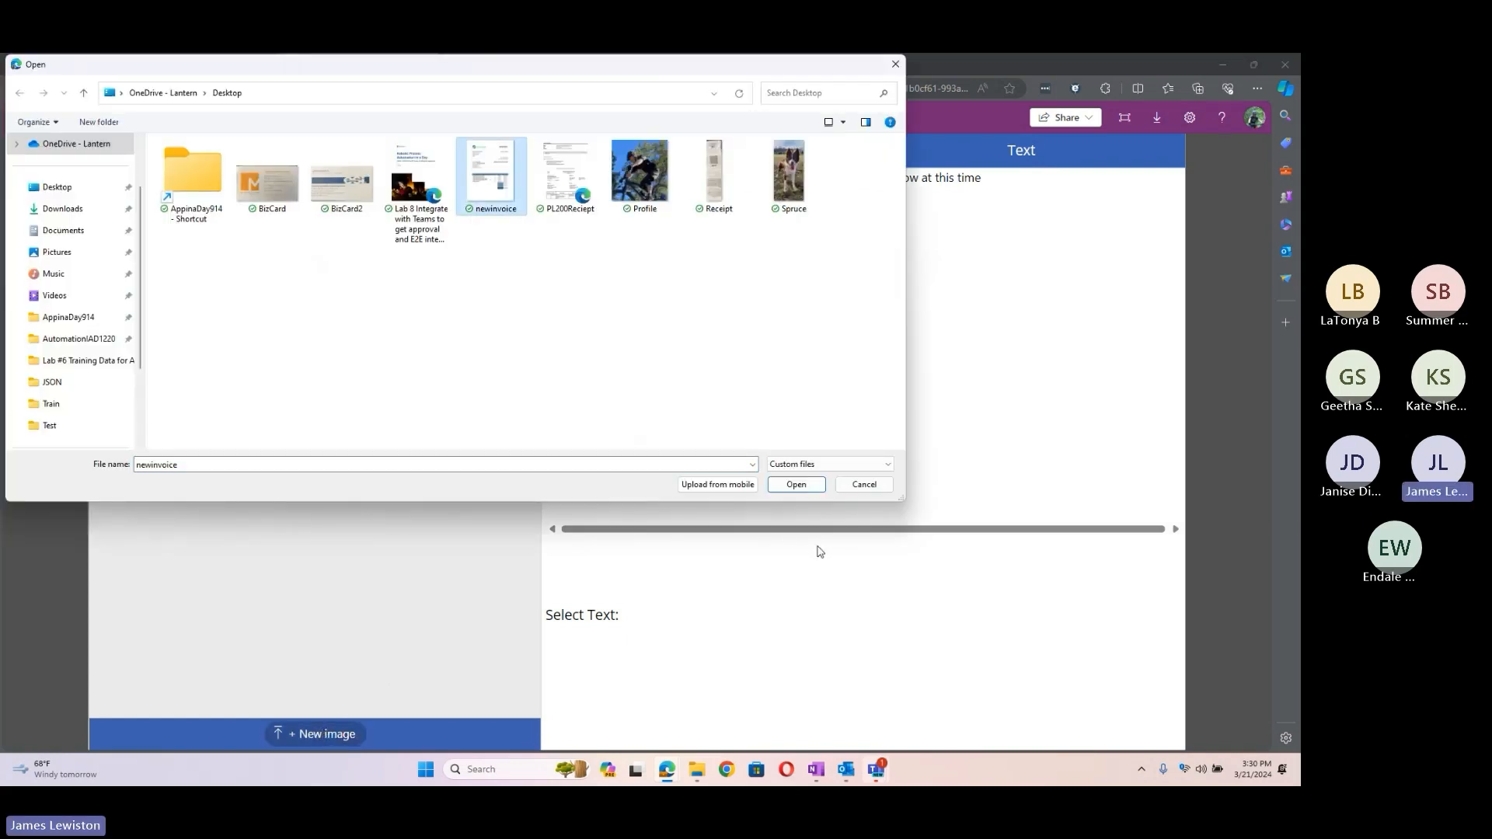
{"action": "left_click", "coordinate": [798, 484]}
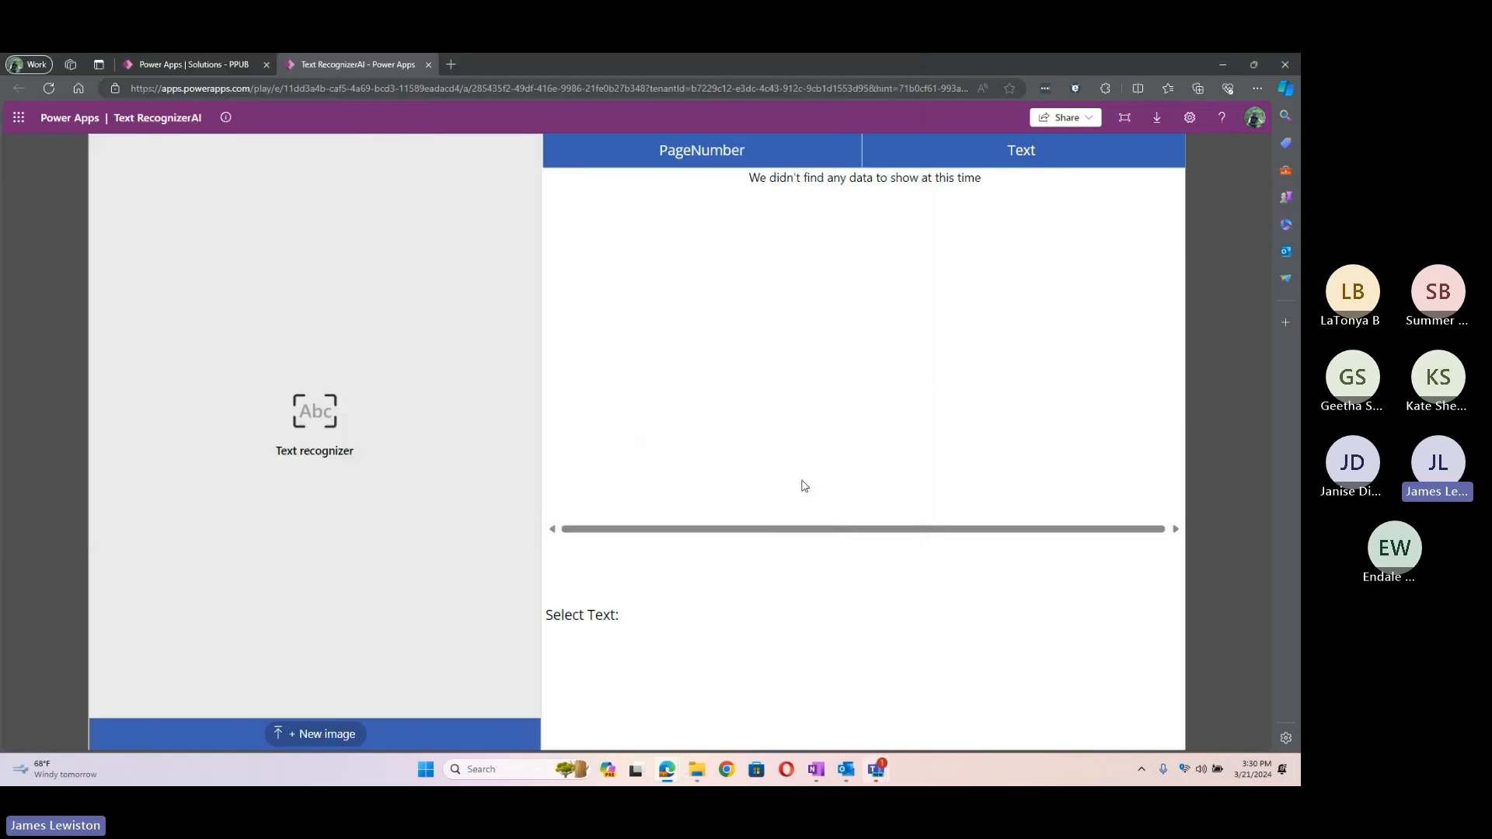
{"action": "left_click", "coordinate": [308, 737]}
{"action": "left_click", "coordinate": [483, 194]}
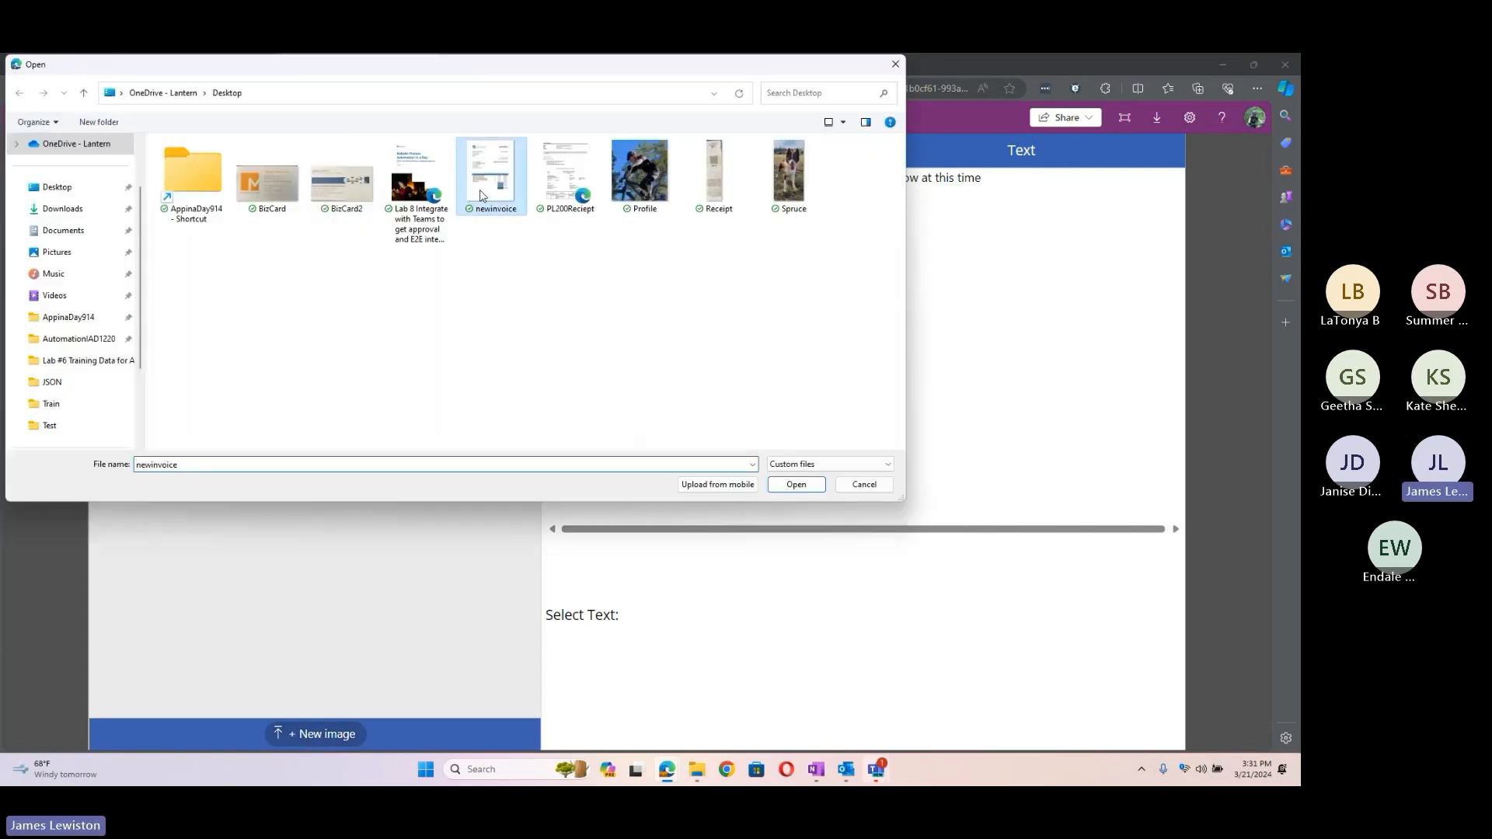
{"action": "left_click", "coordinate": [795, 486]}
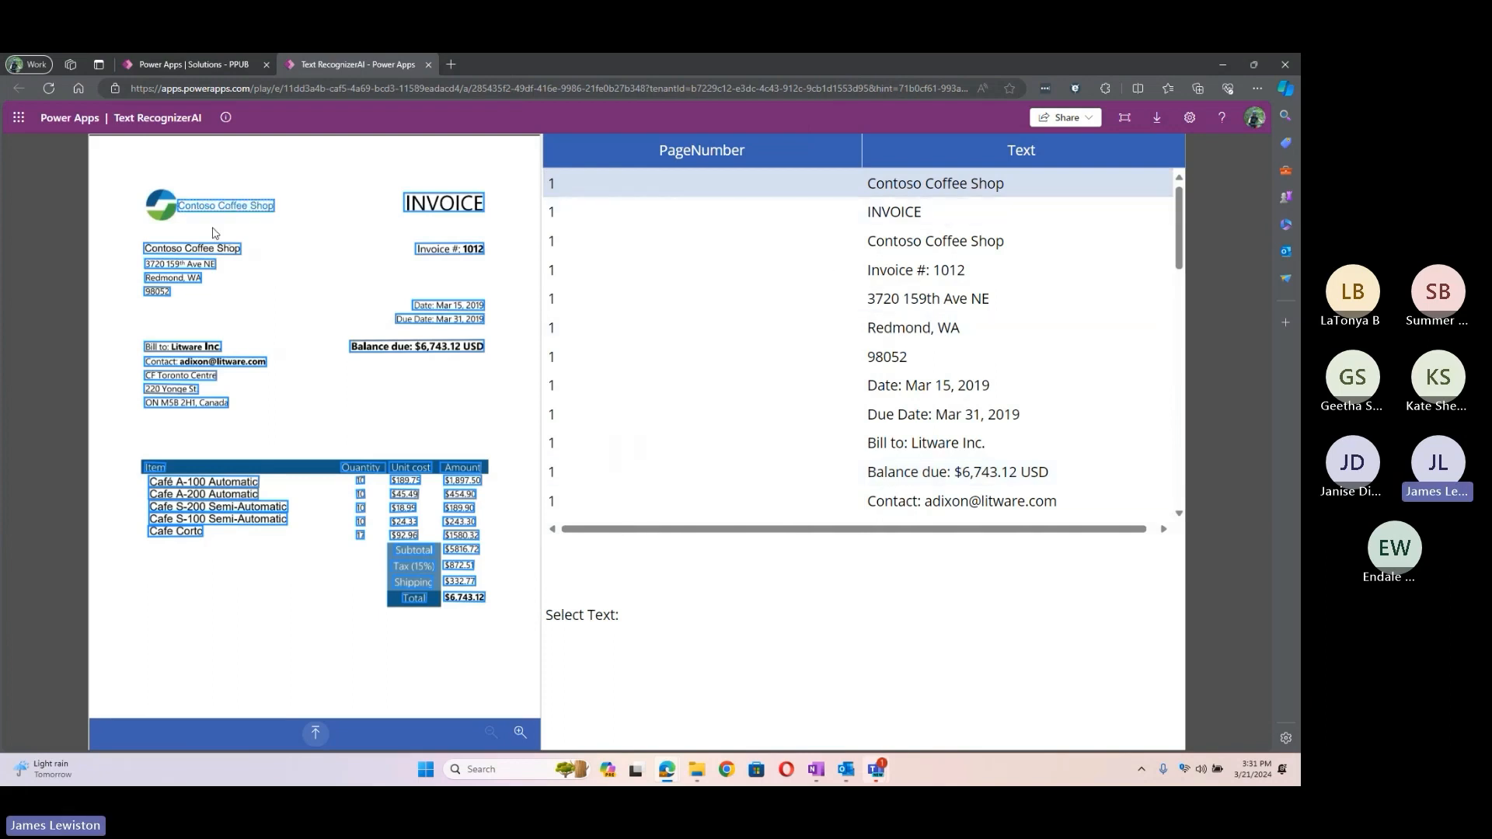
Step: Inspect the recognized address lines: 3720 159th Ave NE, Redmond WA, CF Toronto Centre, 220 Yonge St
{"action": "left_click", "coordinate": [189, 268]}
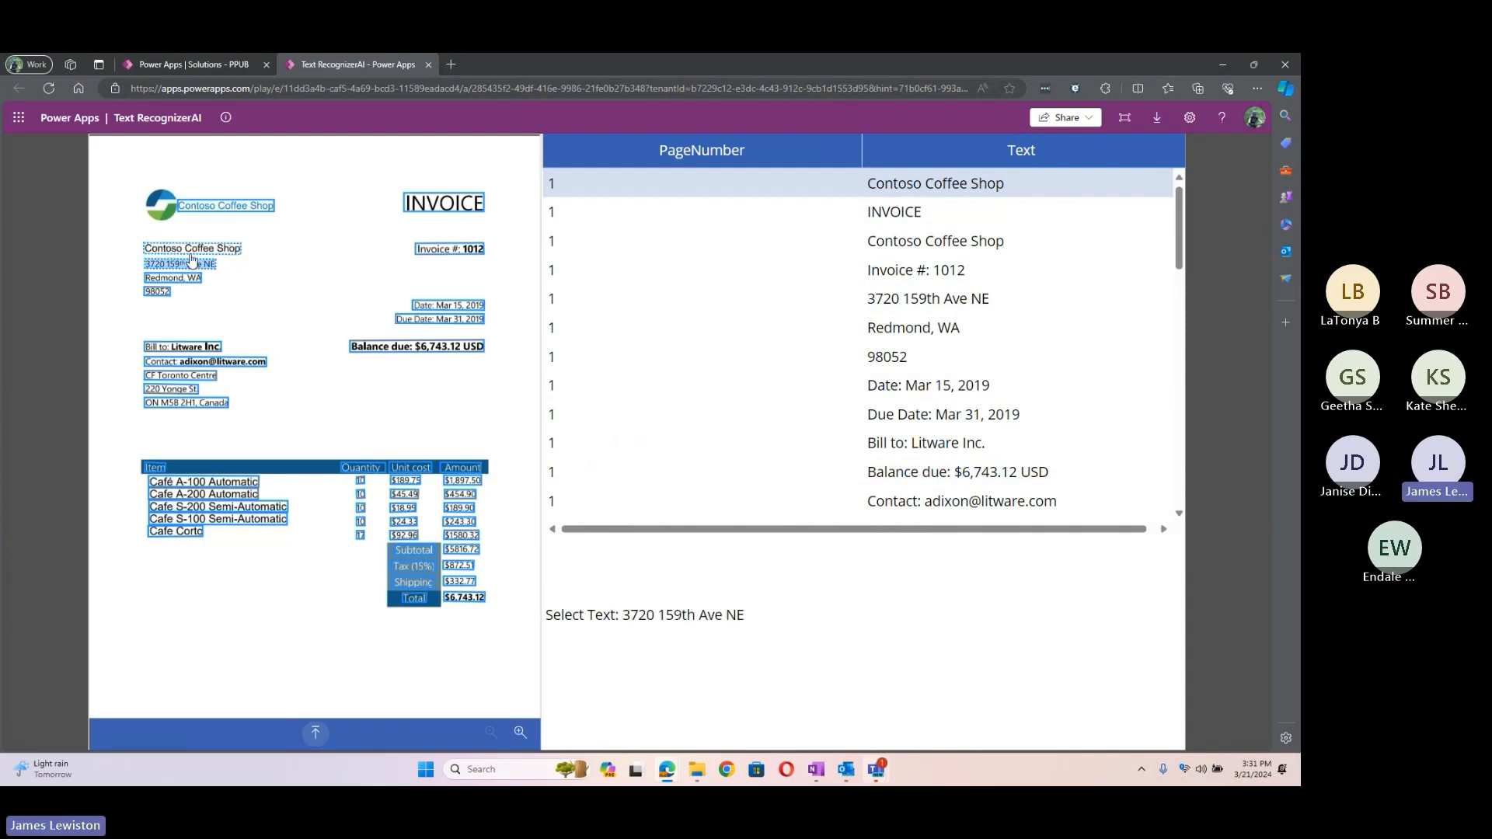
{"action": "left_click", "coordinate": [180, 284]}
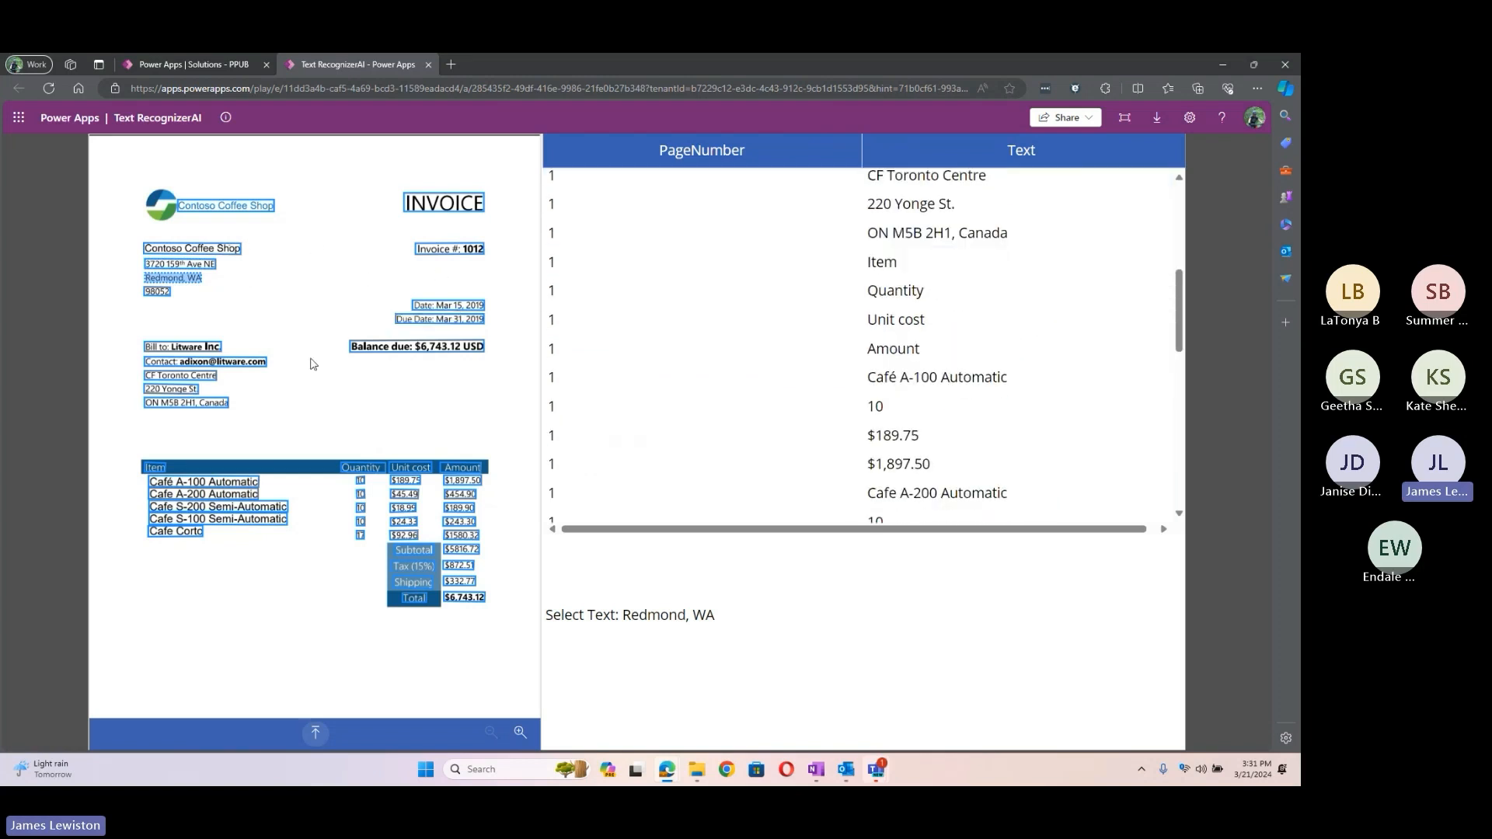
{"action": "left_click", "coordinate": [223, 364]}
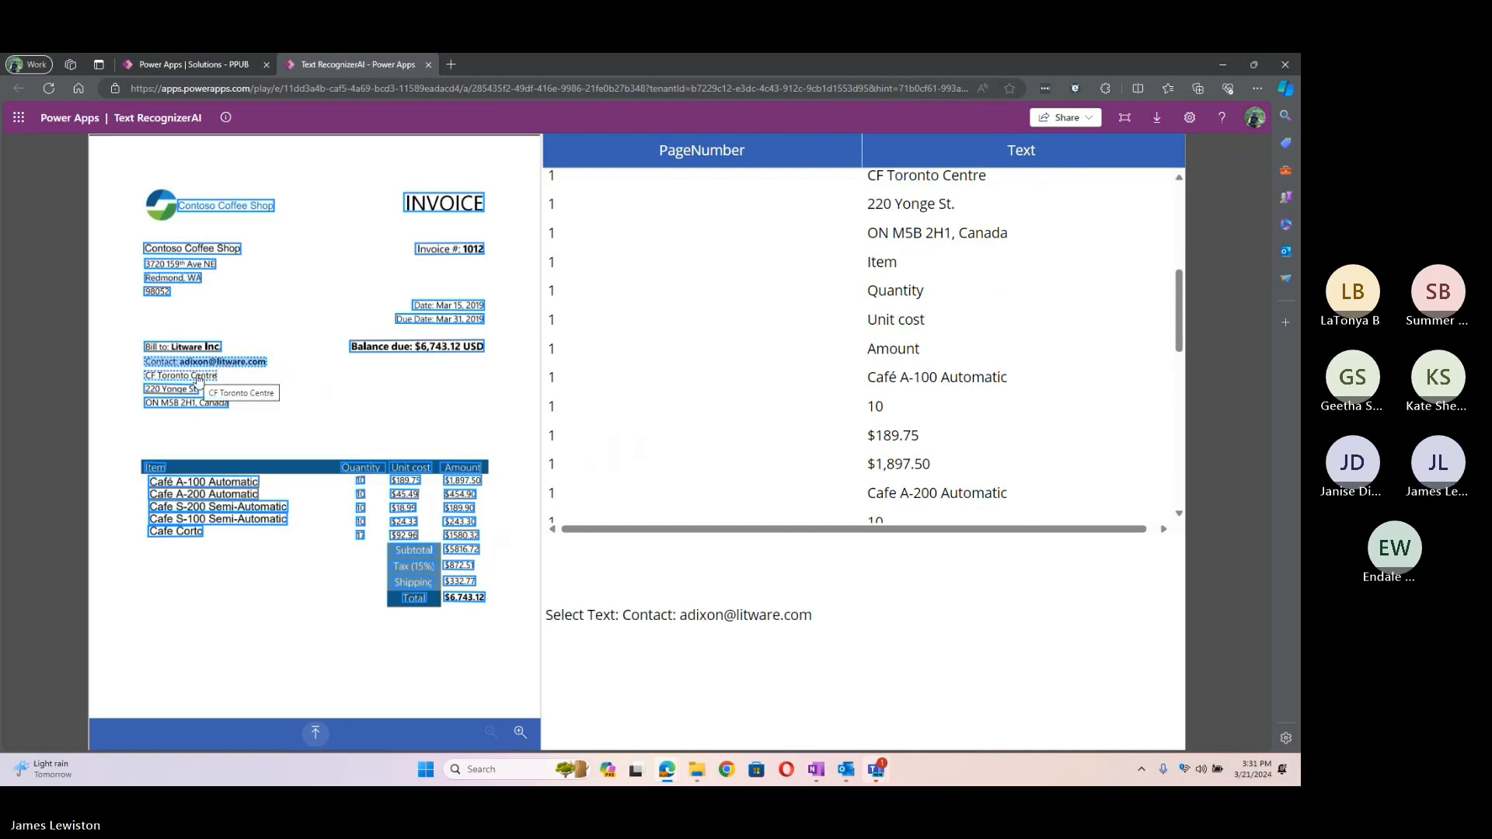
{"action": "left_click", "coordinate": [198, 378]}
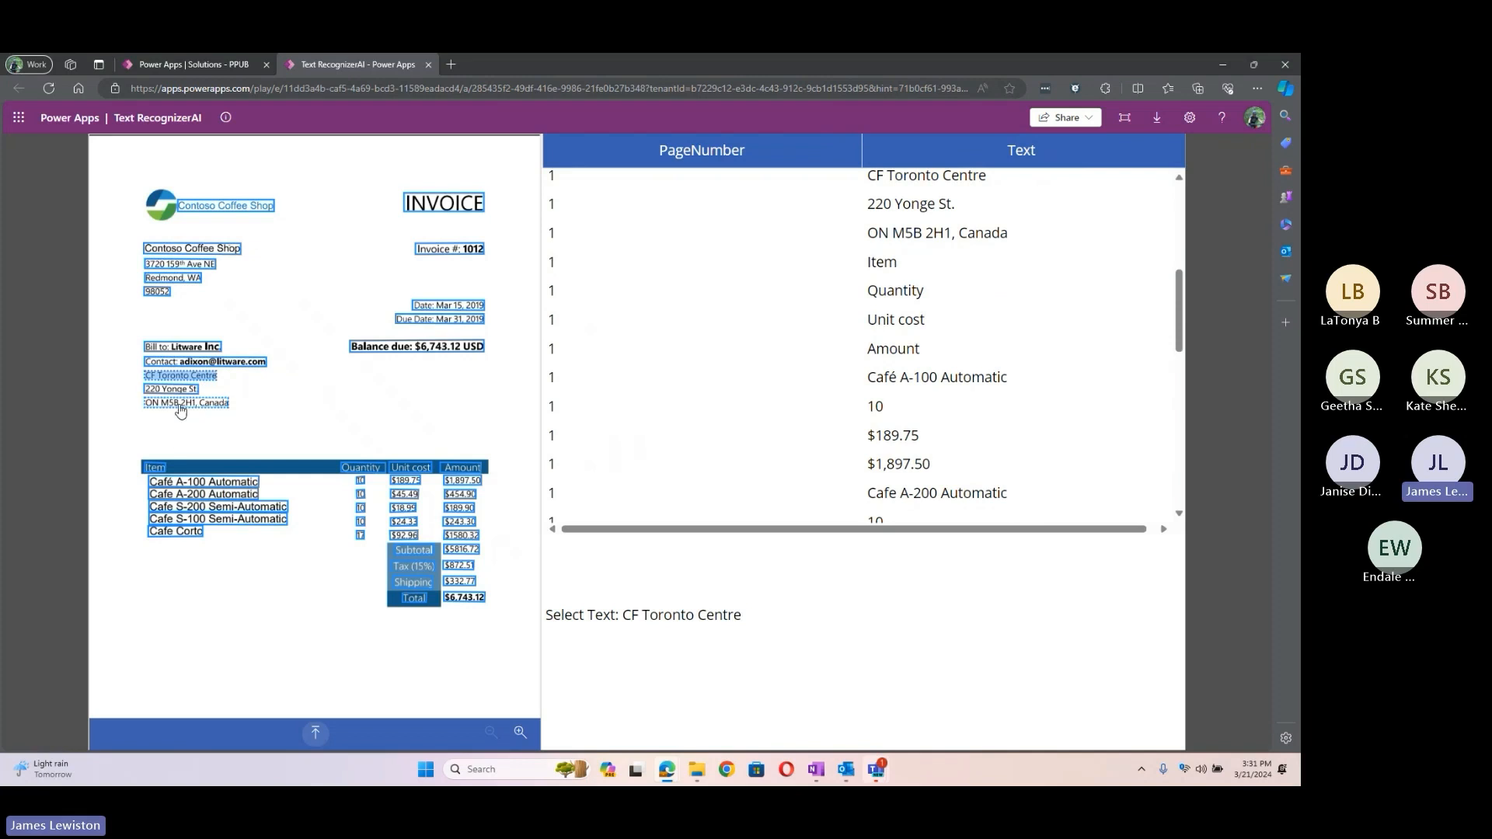
{"action": "left_click", "coordinate": [181, 404]}
{"action": "left_click", "coordinate": [172, 389]}
Step: Inspect the balance due, due date, invoice date and invoice number lines, then close the app
{"action": "left_click", "coordinate": [419, 347]}
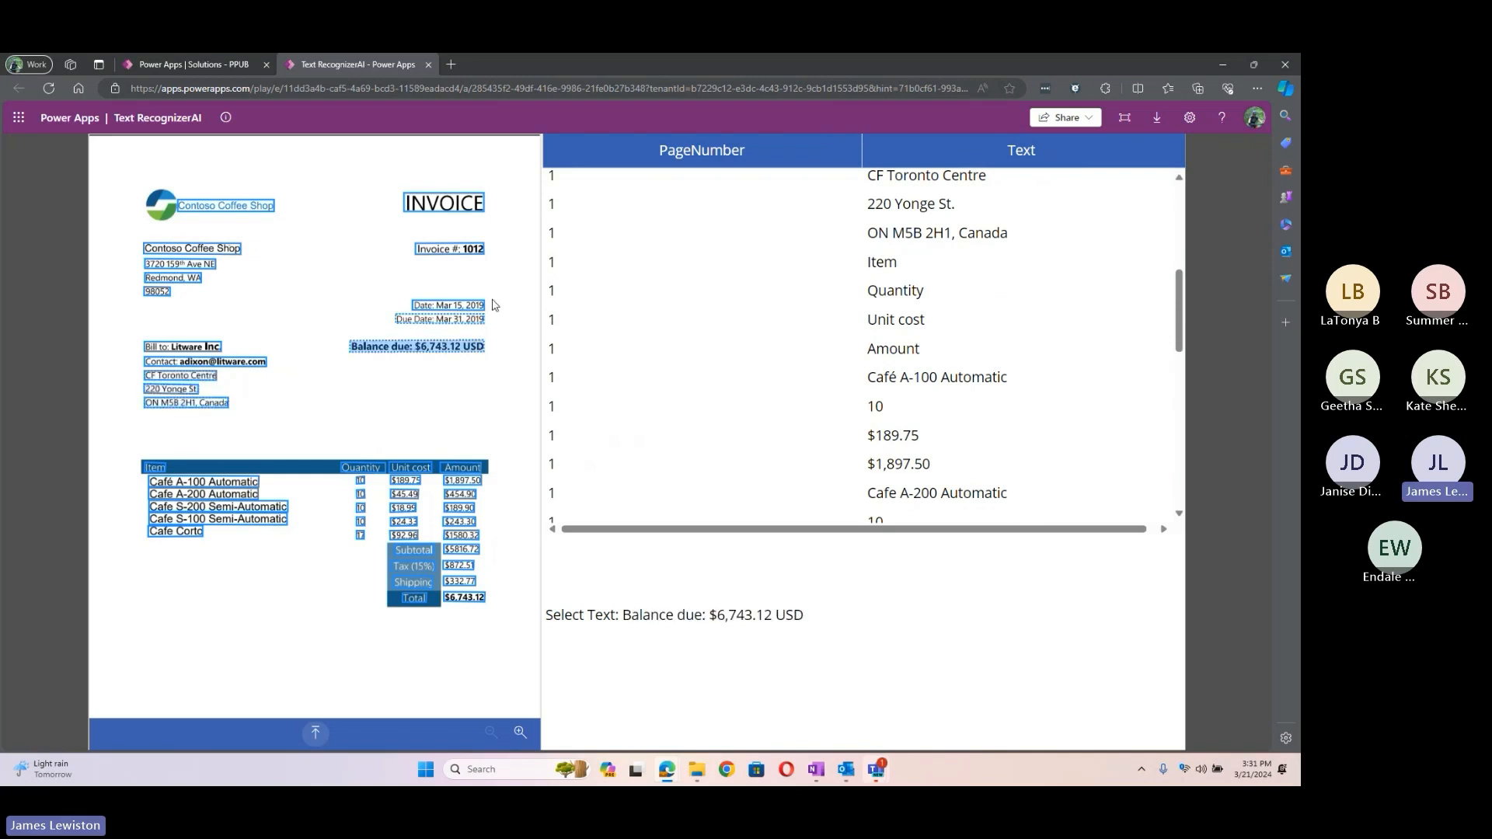
{"action": "left_click", "coordinate": [440, 319]}
{"action": "left_click", "coordinate": [449, 305]}
{"action": "left_click", "coordinate": [449, 249]}
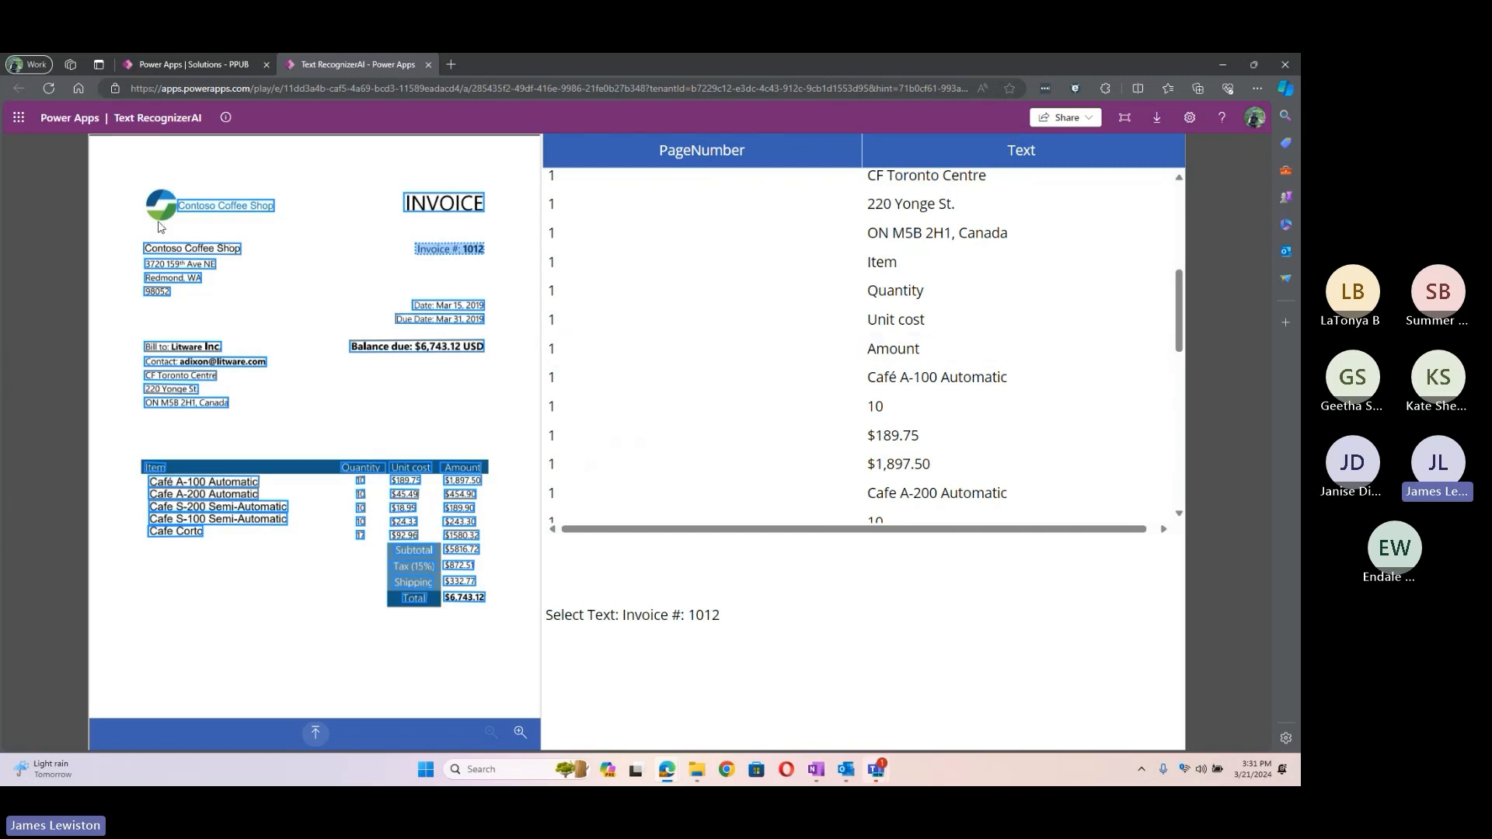
{"action": "left_click", "coordinate": [429, 65]}
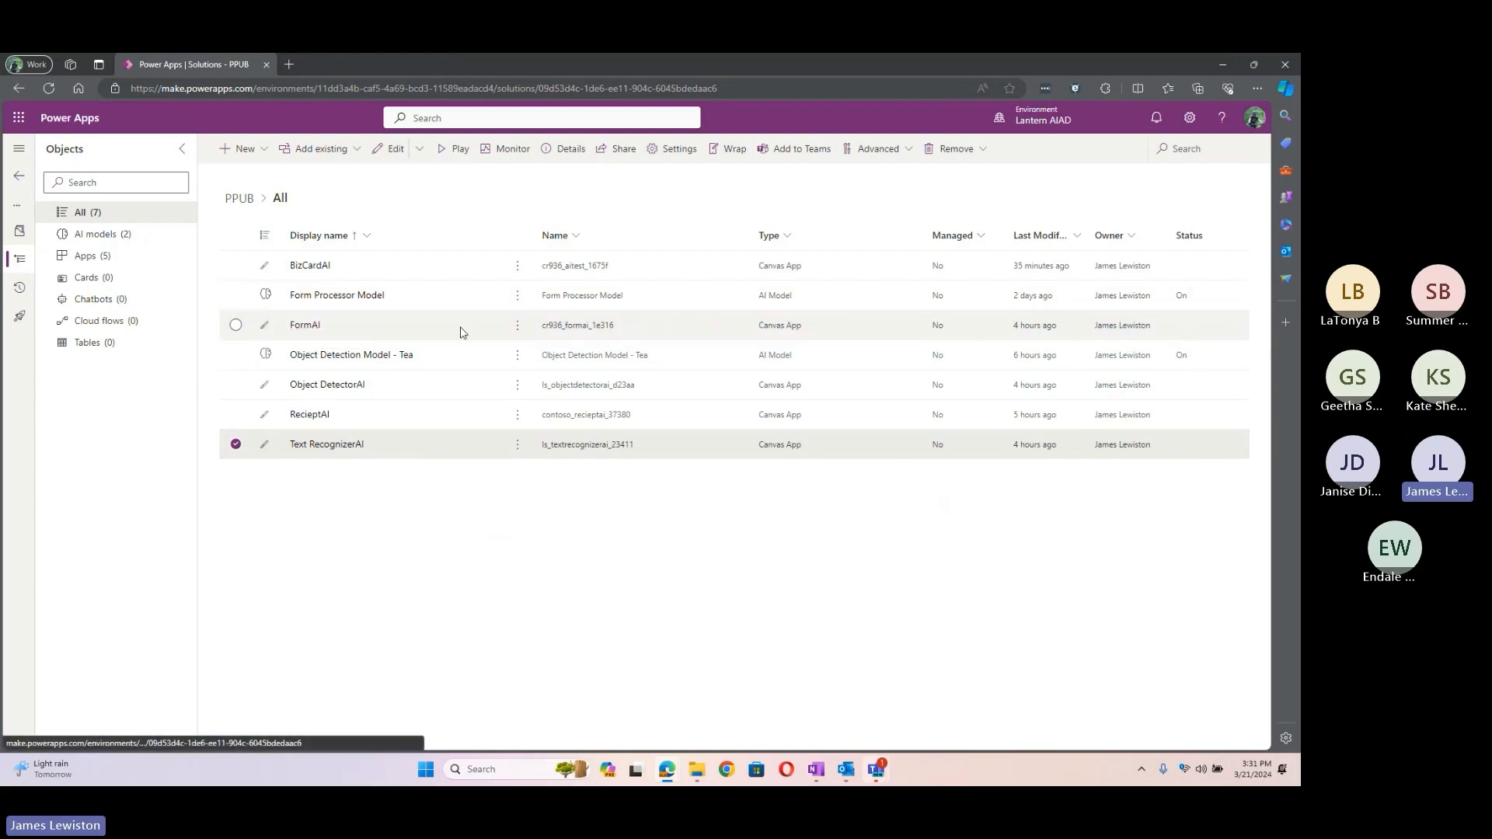
Step: Launch FormAI and analyze newinvoice, filling Date Mar 15, 2019, Bill To Litware Inc., Total $6,743.12
{"action": "left_click", "coordinate": [517, 324]}
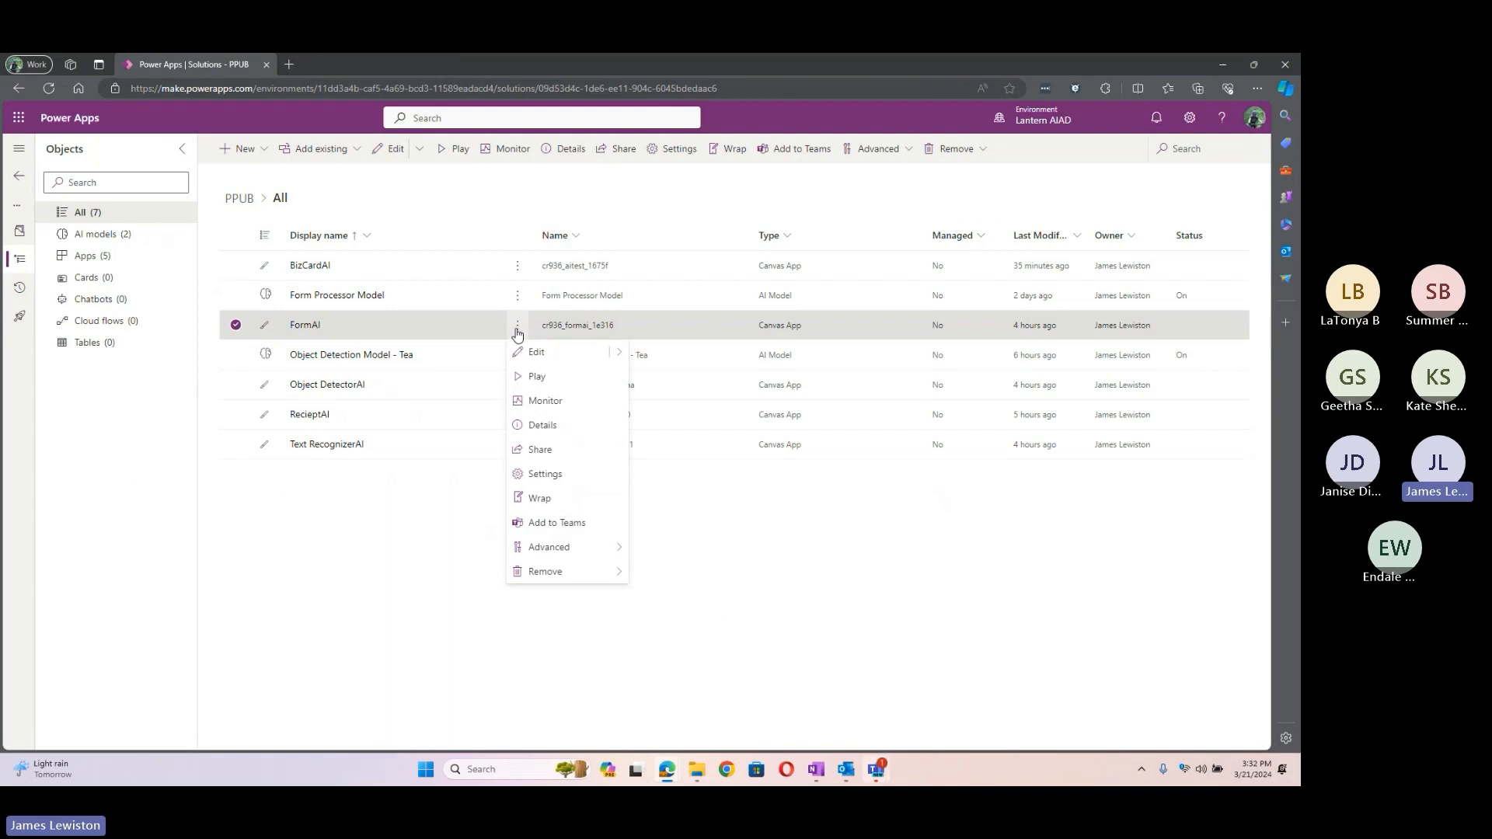
{"action": "left_click", "coordinate": [539, 376]}
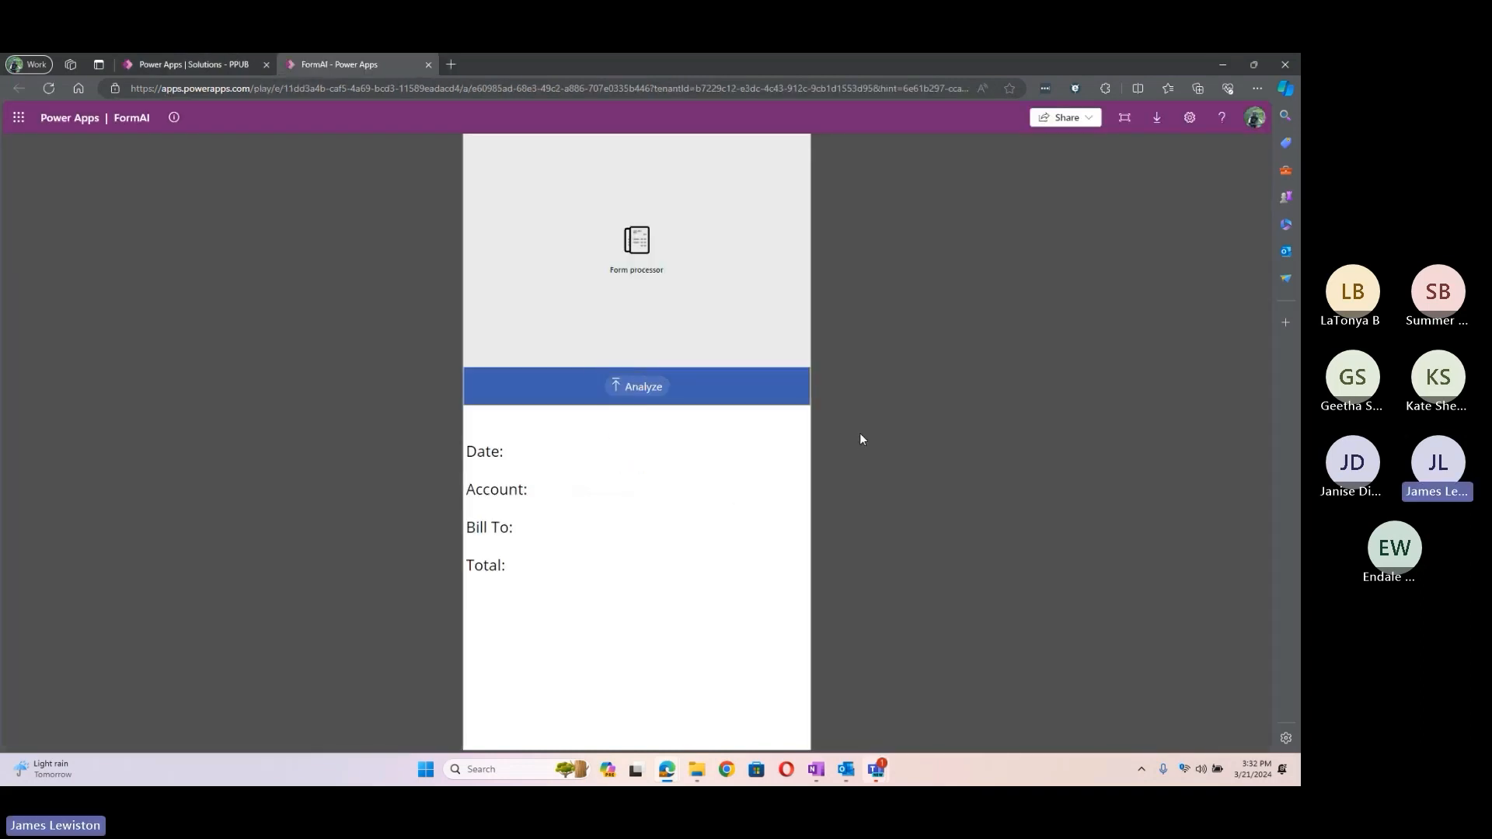
{"action": "left_click", "coordinate": [644, 392]}
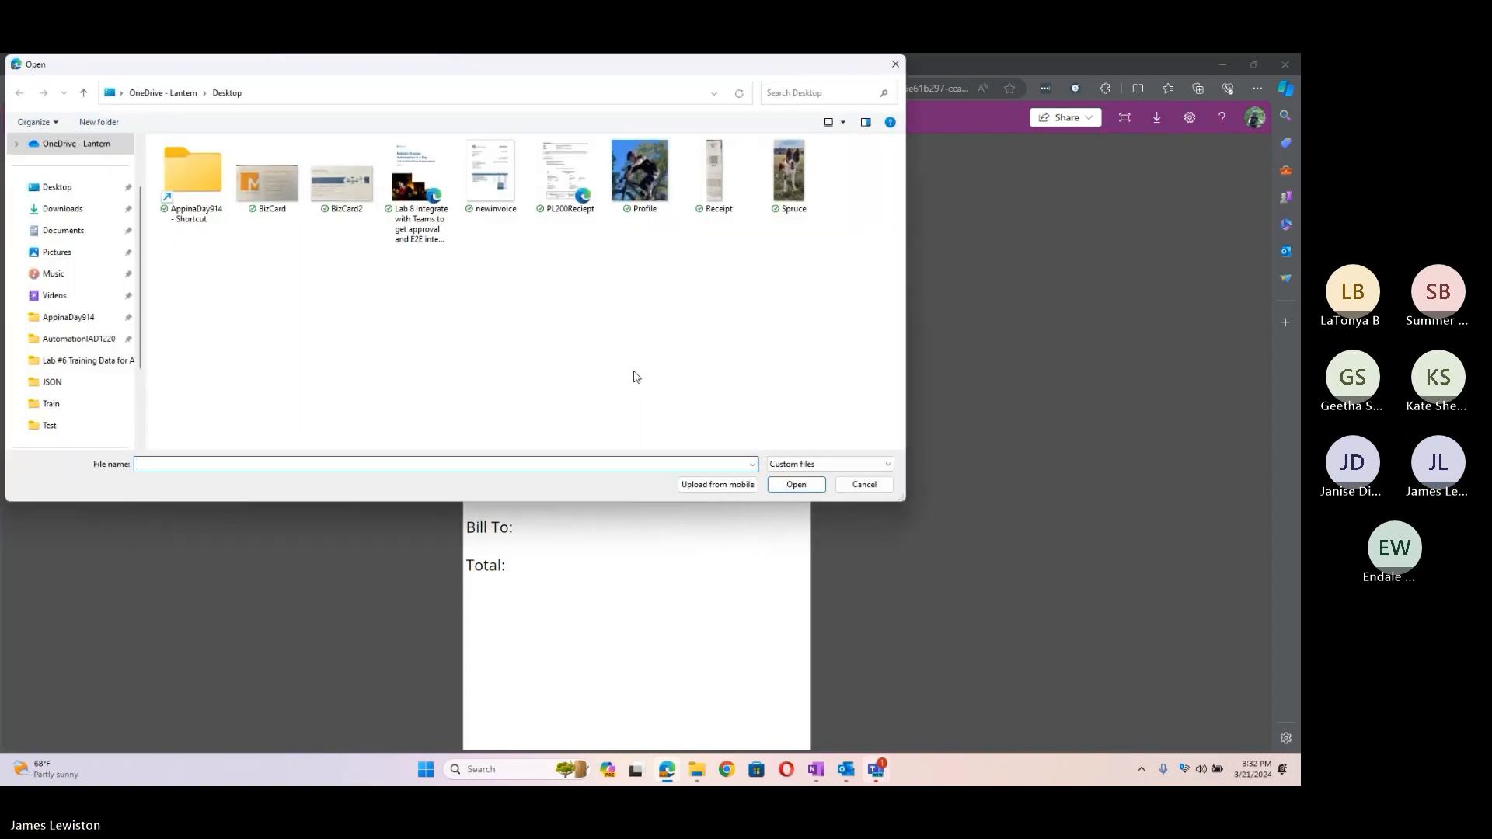
{"action": "left_click", "coordinate": [482, 213]}
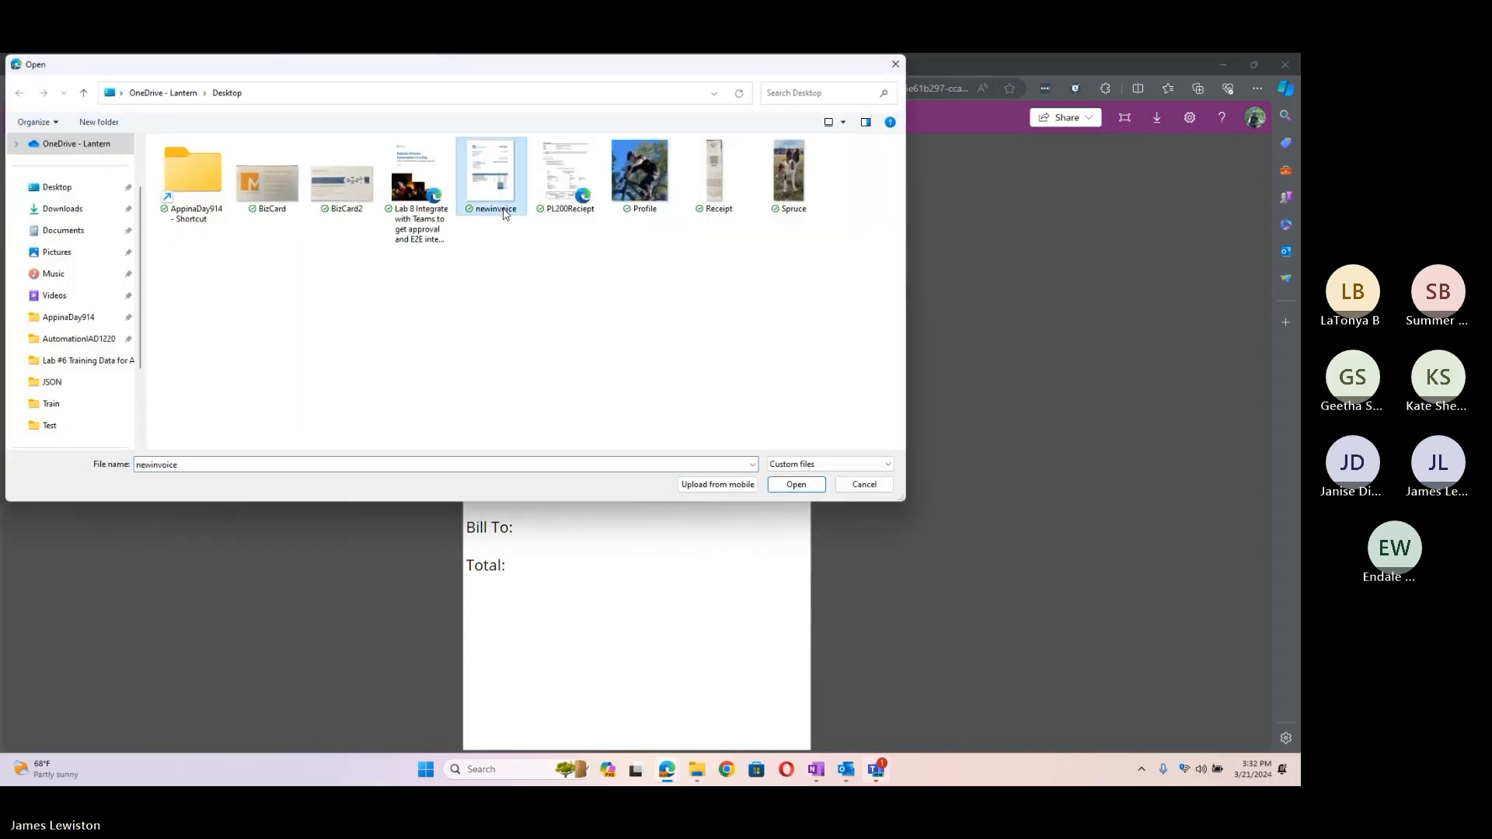
{"action": "left_click", "coordinate": [795, 485]}
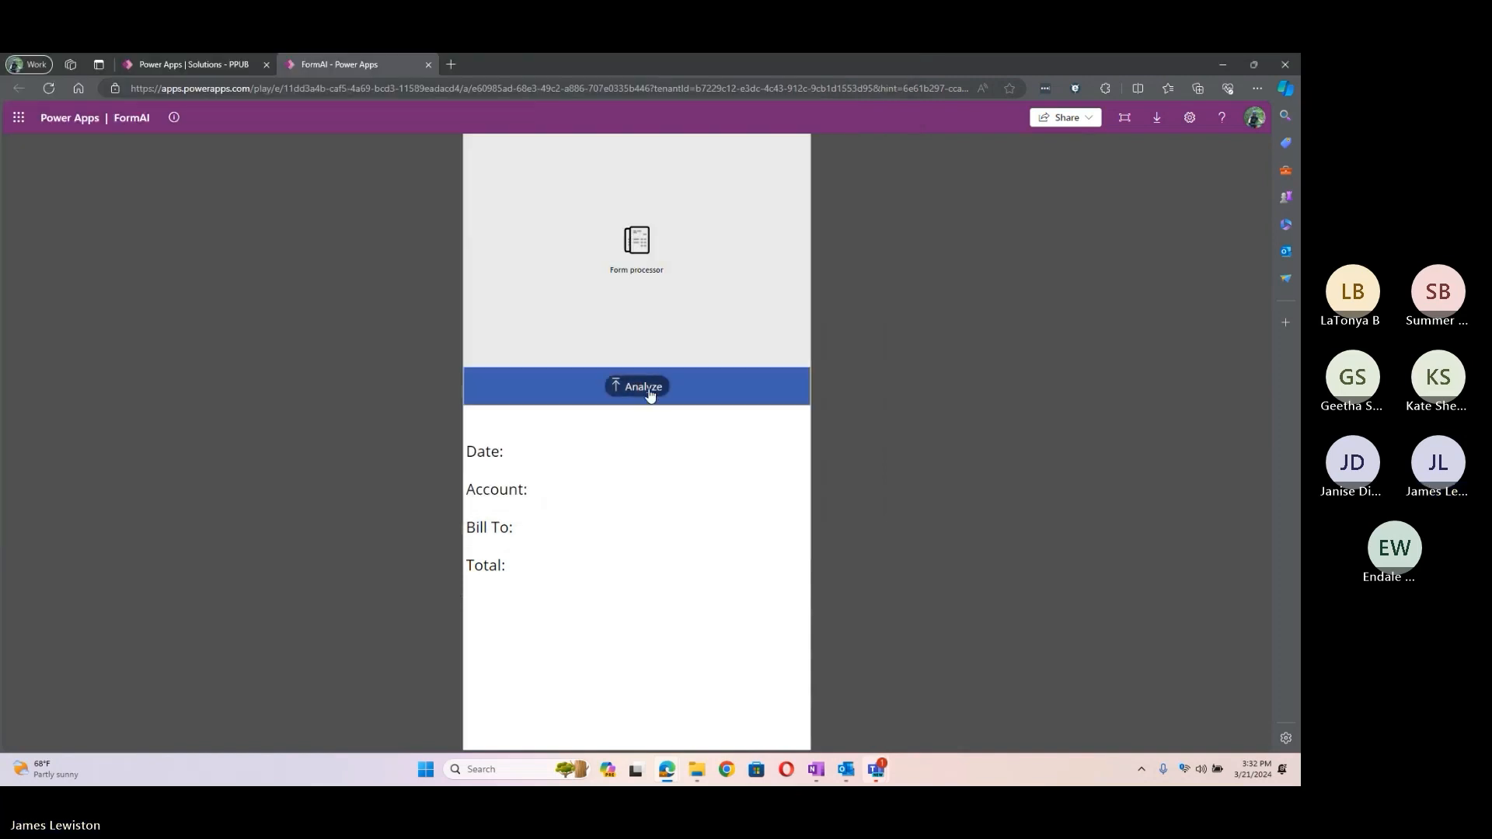
{"action": "left_click", "coordinate": [651, 396]}
{"action": "left_click", "coordinate": [491, 174]}
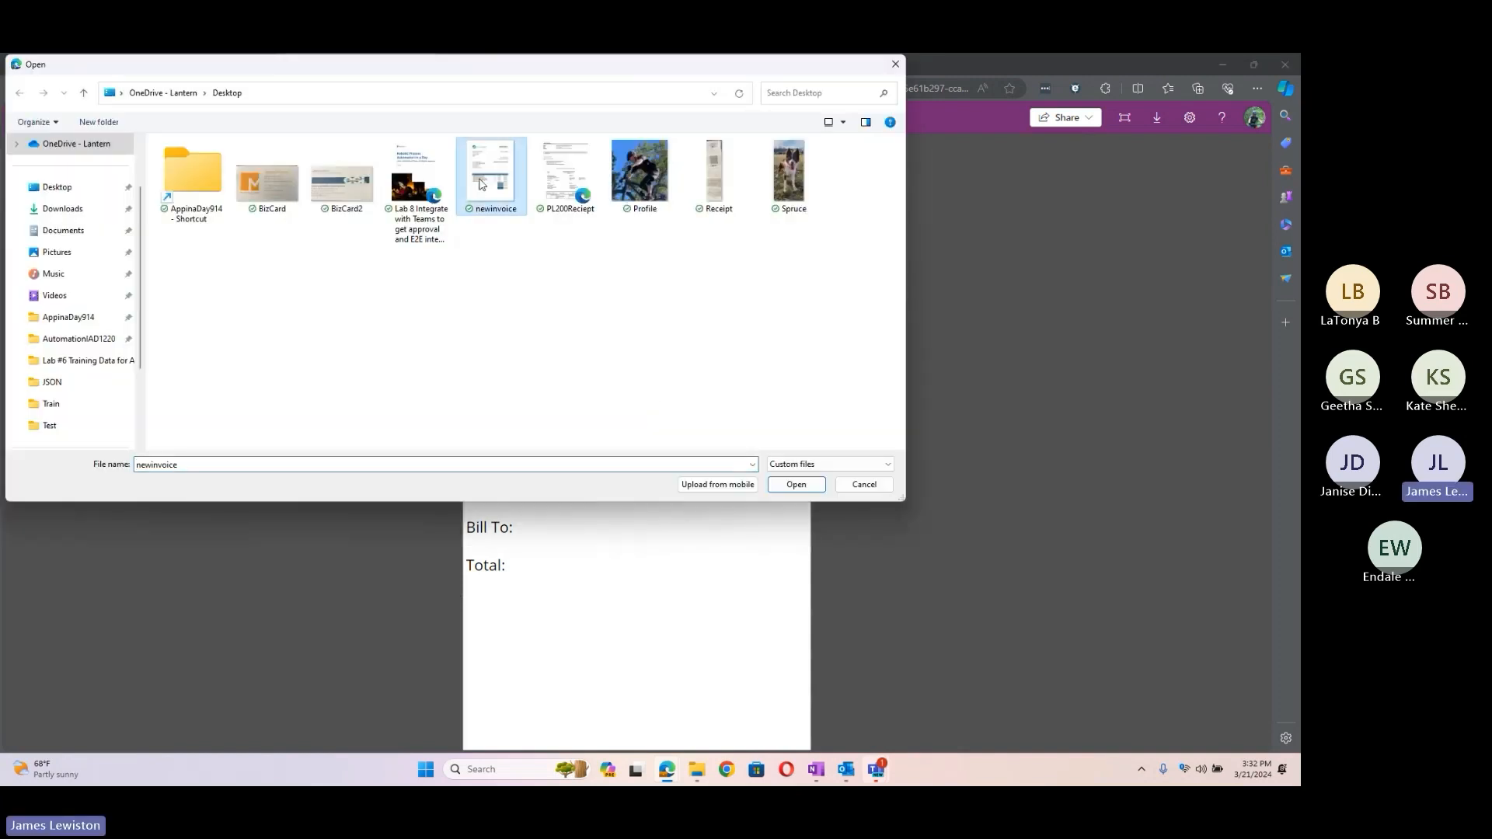
{"action": "left_click", "coordinate": [795, 483]}
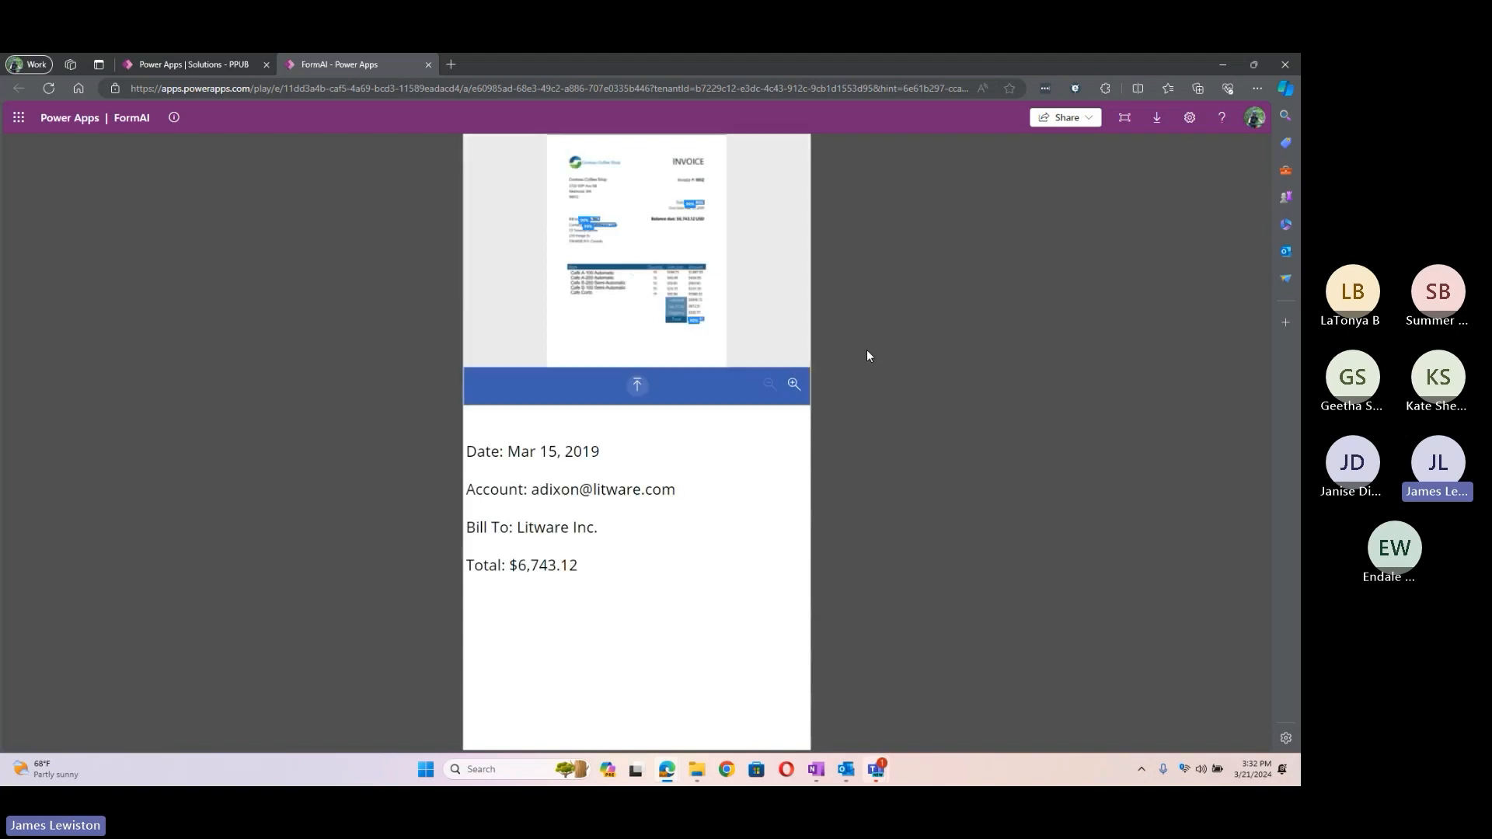
Step: Zoom into the analyzed invoice, scroll through its 99% field badges, and close the FormAI app
{"action": "left_click", "coordinate": [793, 385]}
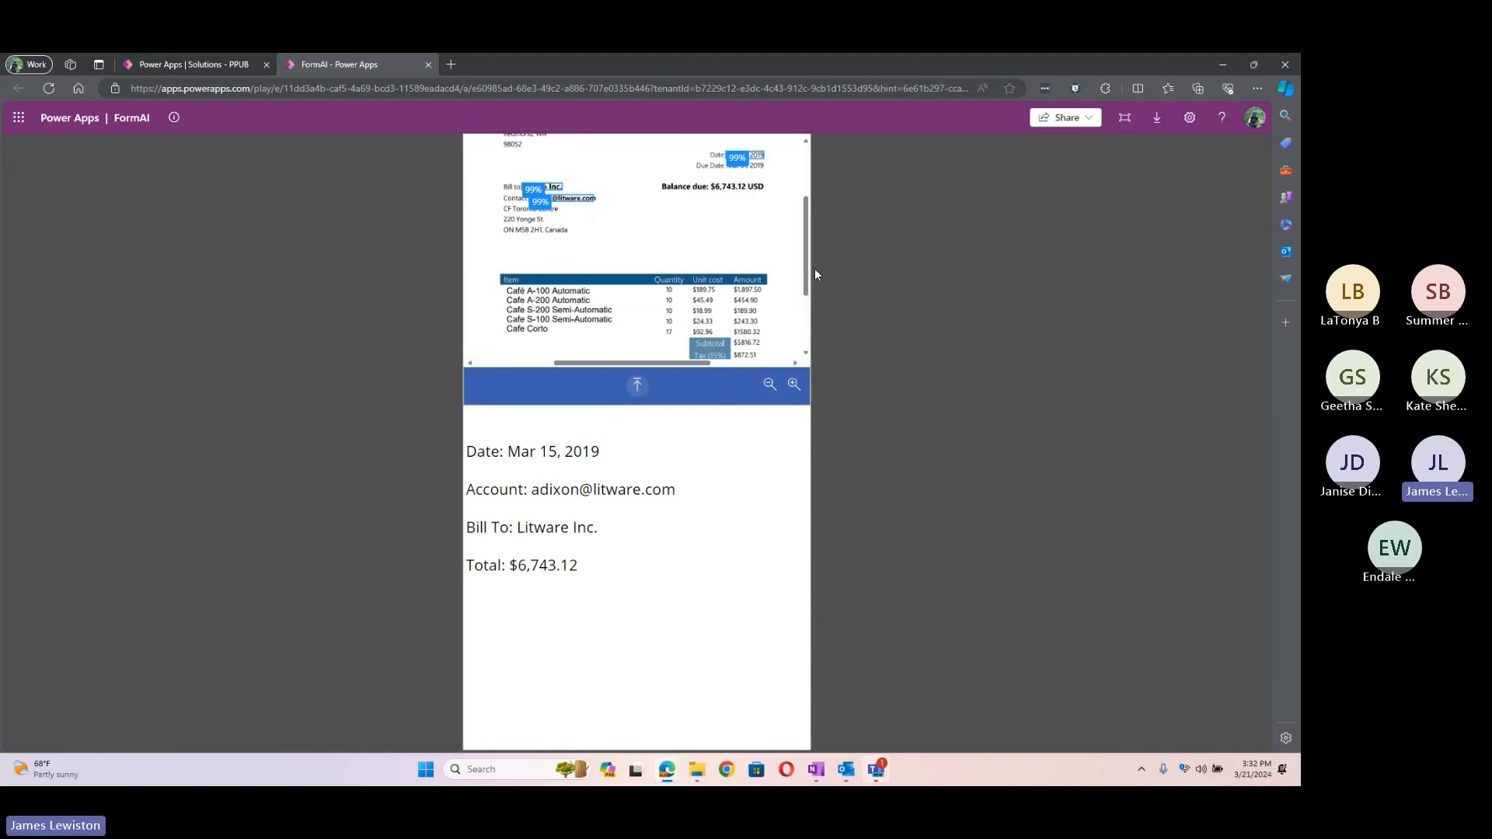
{"action": "left_click_drag", "start_coordinate": [806, 277], "coordinate": [809, 232]}
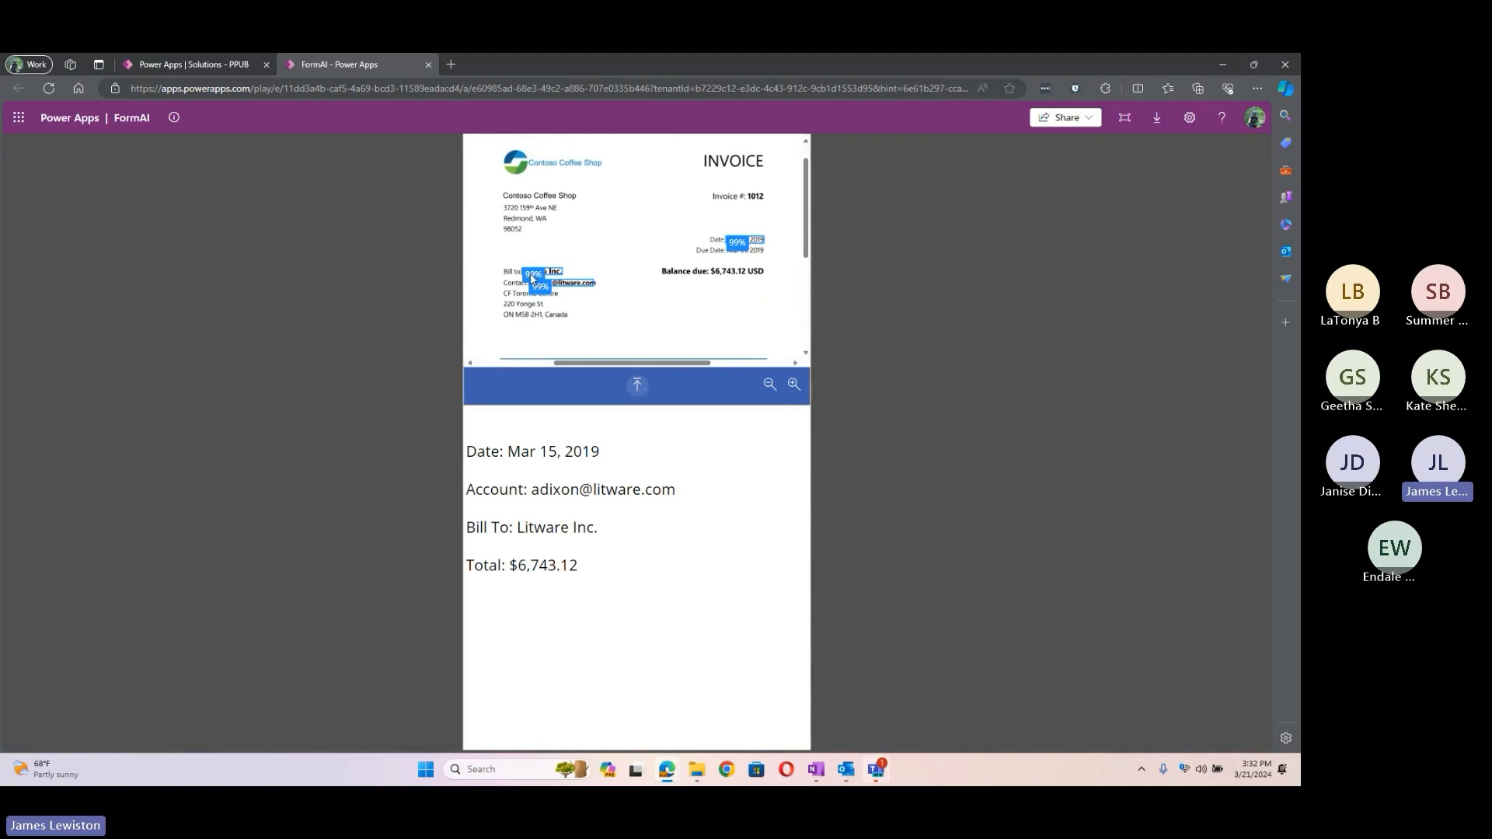
{"action": "mouse_move", "coordinate": [530, 281]}
{"action": "scroll", "coordinate": [706, 269], "scroll_direction": "down", "scroll_amount": 2}
{"action": "scroll", "coordinate": [638, 339], "scroll_direction": "down", "scroll_amount": 1}
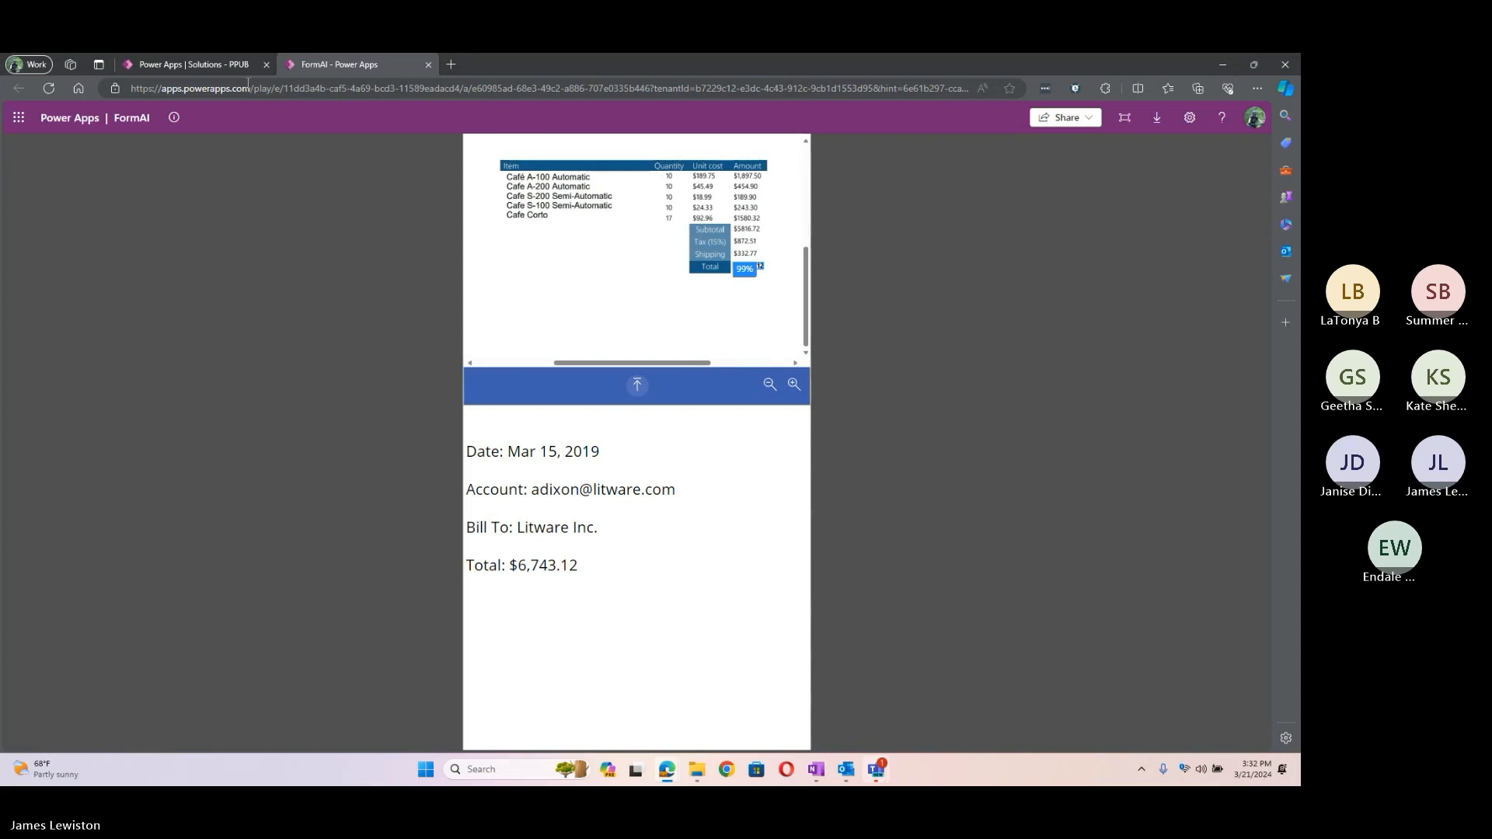
{"action": "left_click", "coordinate": [428, 64]}
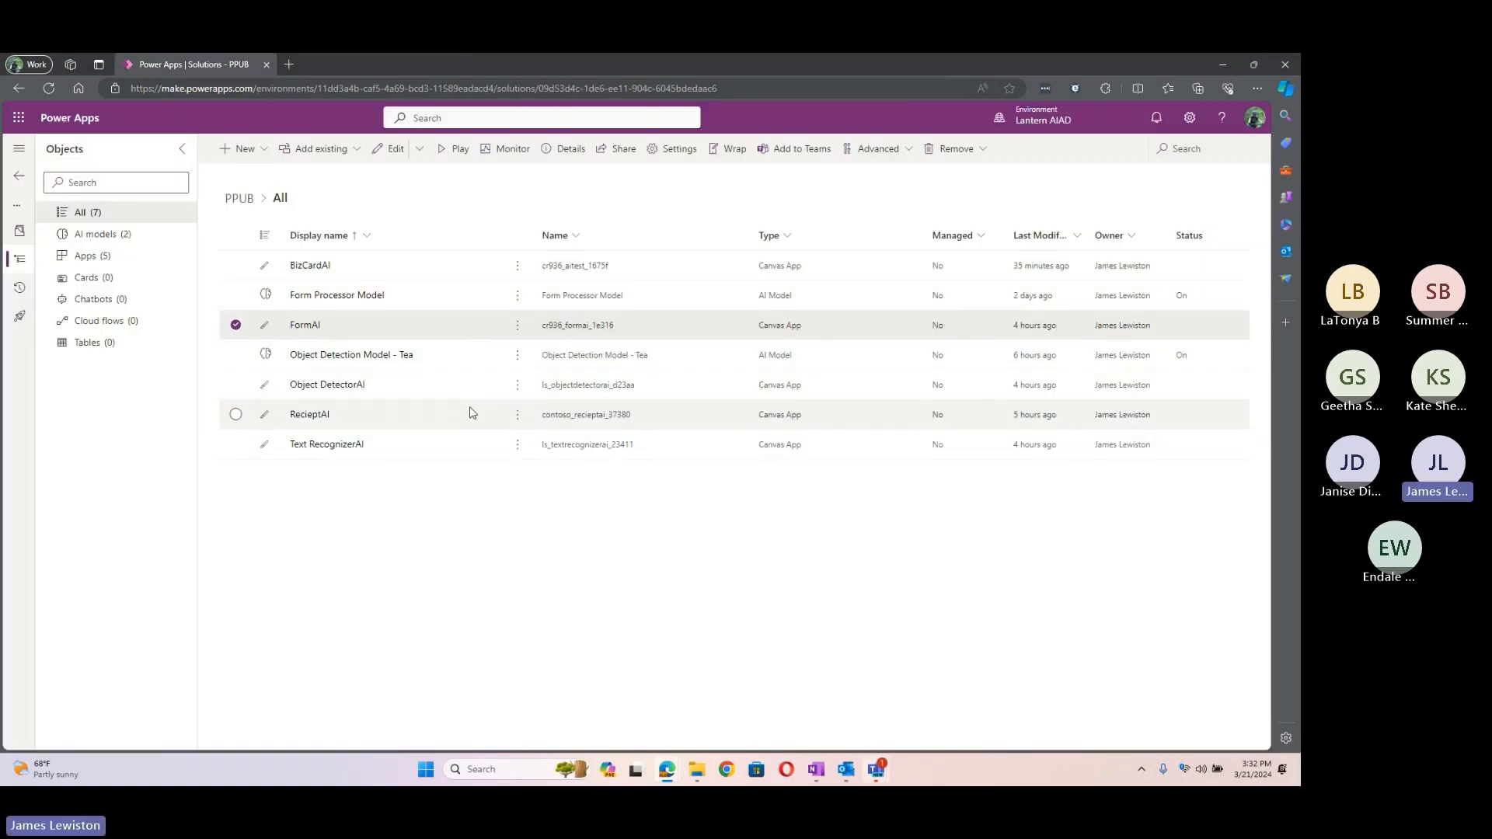
Step: Launch the Object DetectorAI app and begin adding an image to test
{"action": "left_click", "coordinate": [515, 390]}
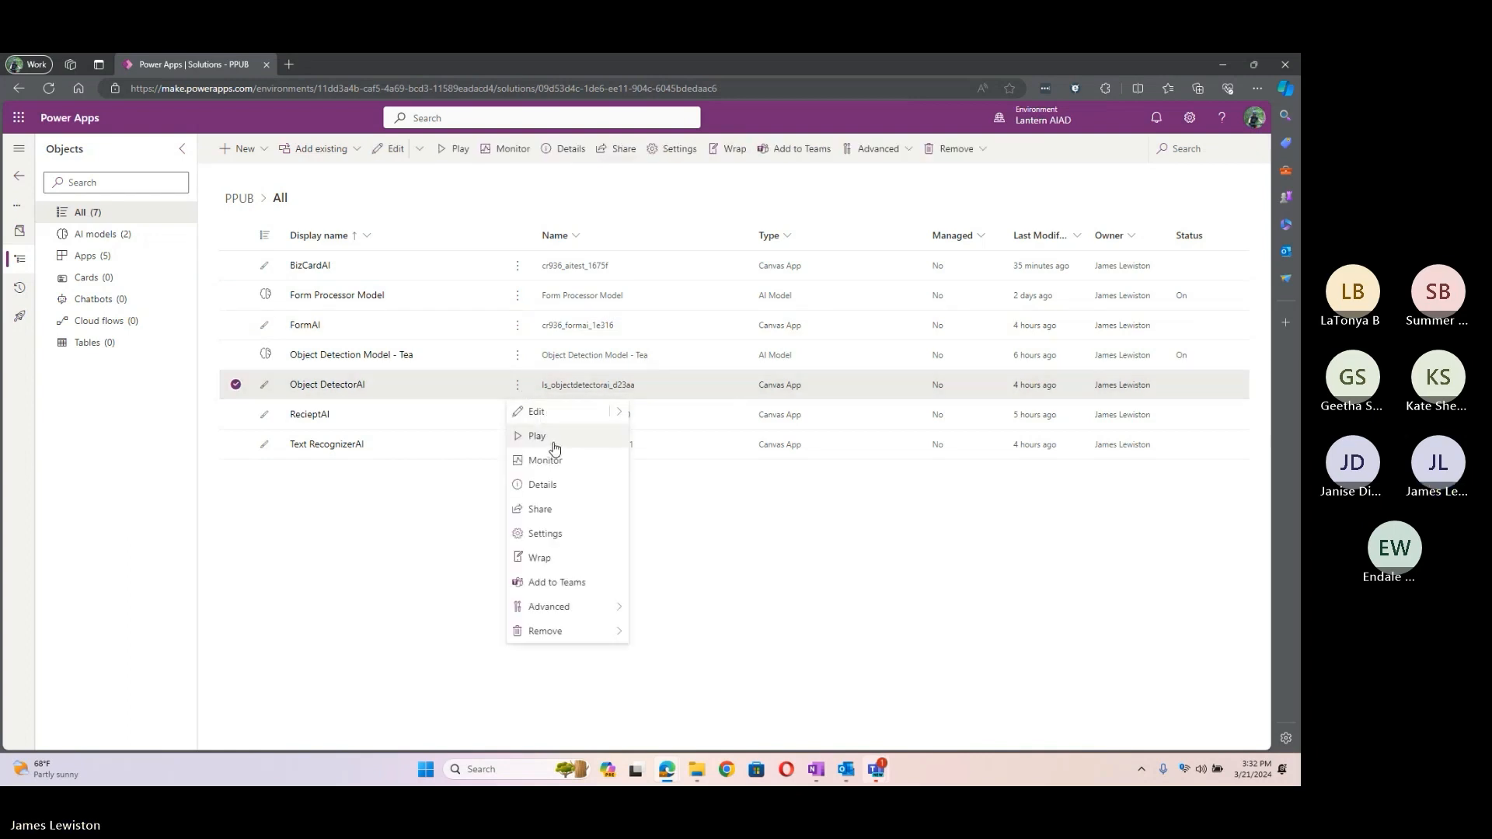
{"action": "left_click", "coordinate": [771, 473]}
{"action": "left_click", "coordinate": [517, 388]}
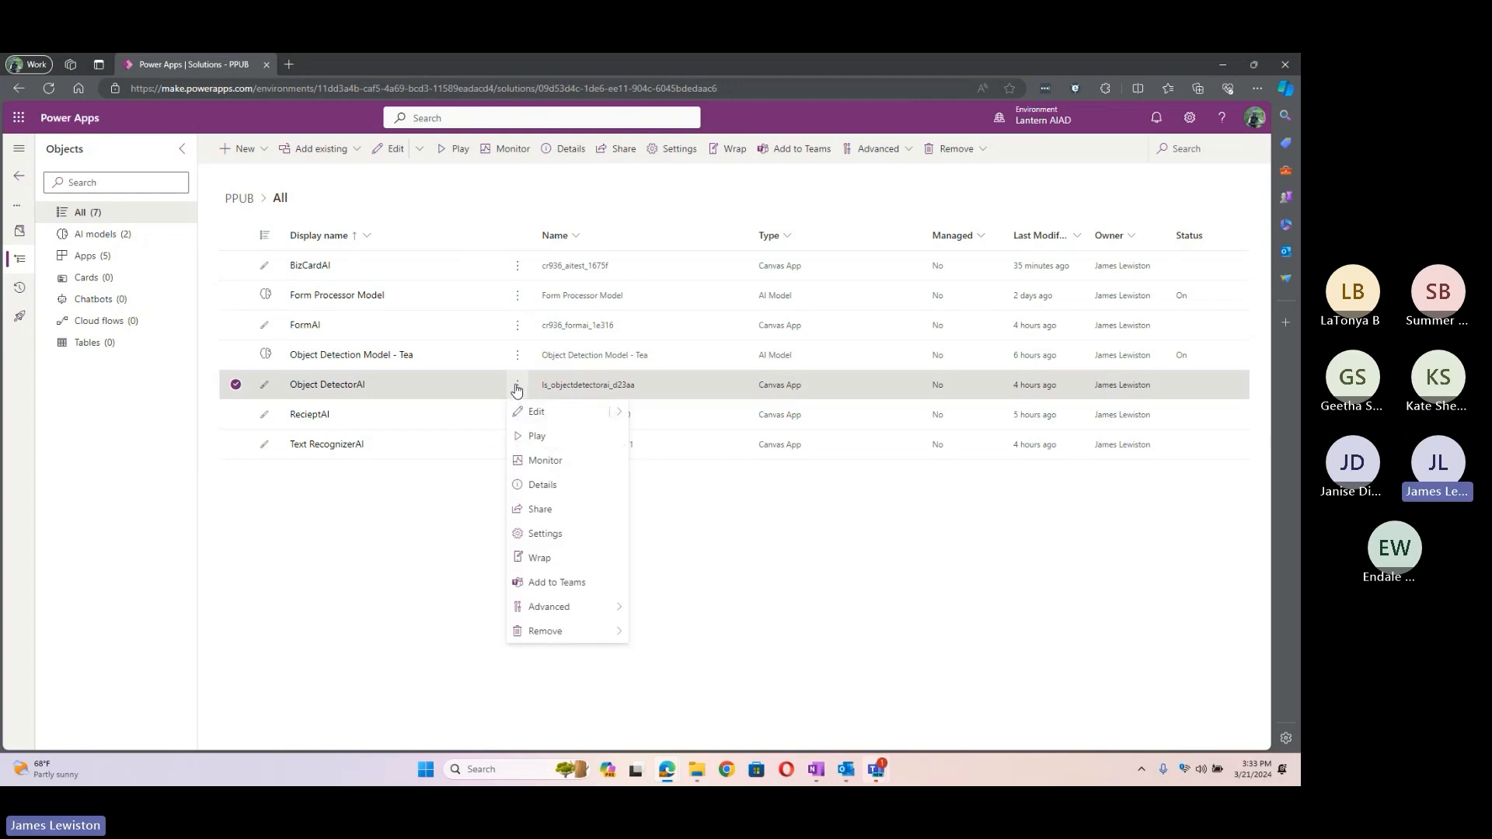
{"action": "left_click", "coordinate": [544, 435]}
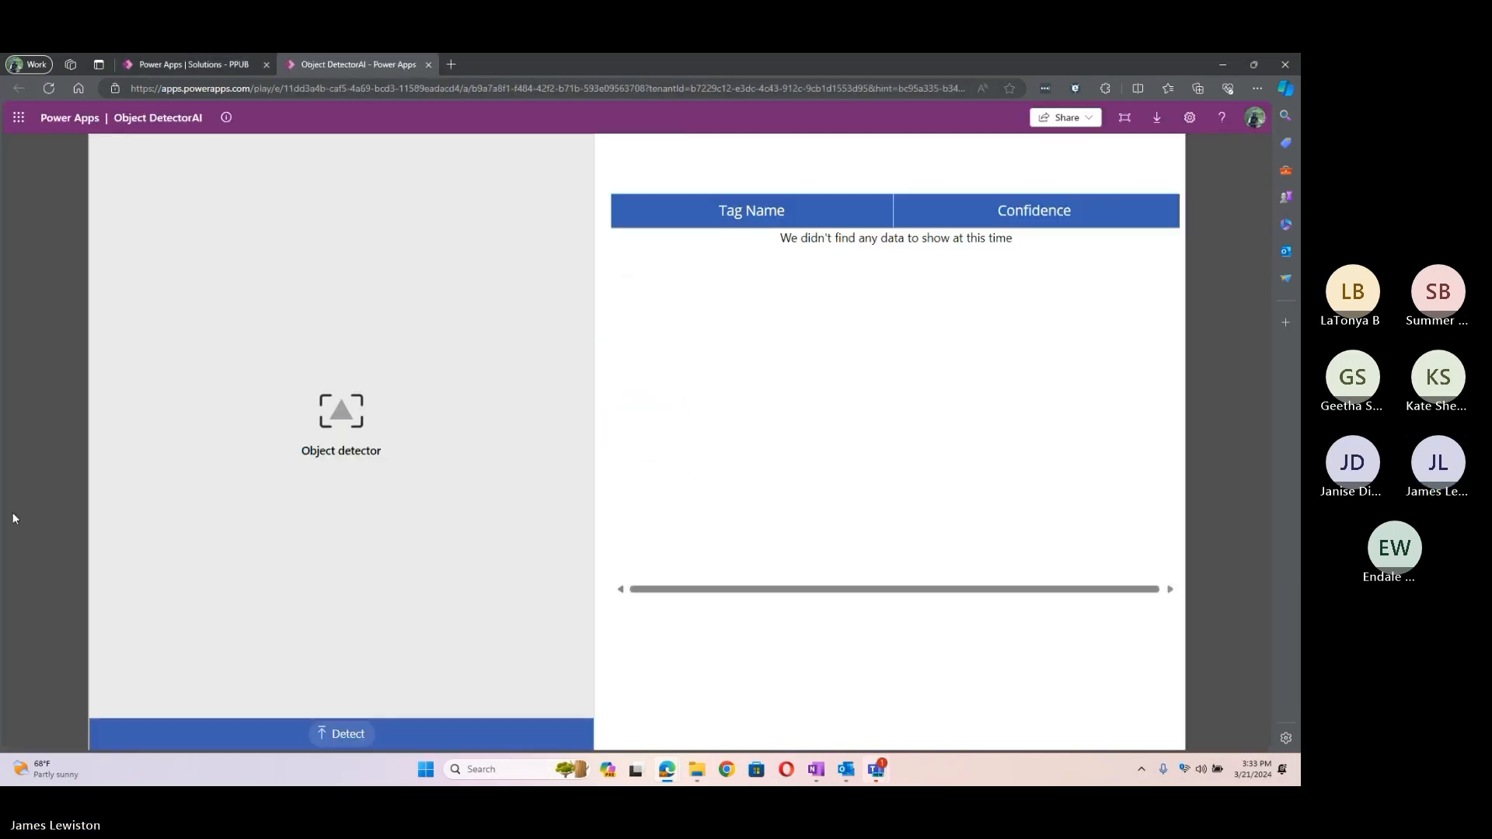
{"action": "left_click", "coordinate": [342, 736]}
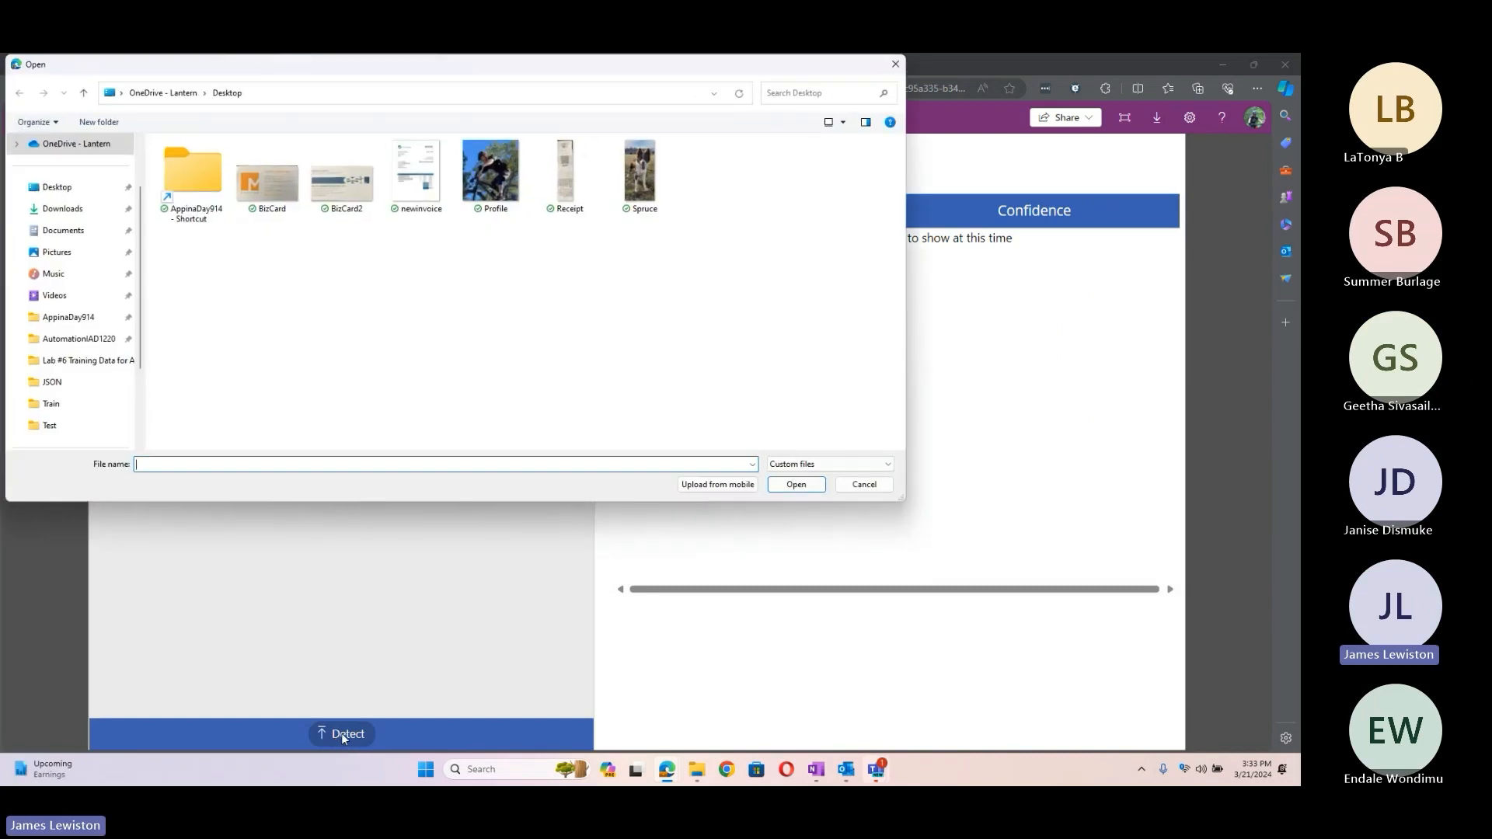
Step: Browse Downloads > AIBuilder_Lab > Lab Images > ObjectDetection_GreenTea > Test images and load Contoso Tea (2)
{"action": "left_click", "coordinate": [66, 211]}
{"action": "double_click", "coordinate": [200, 183]}
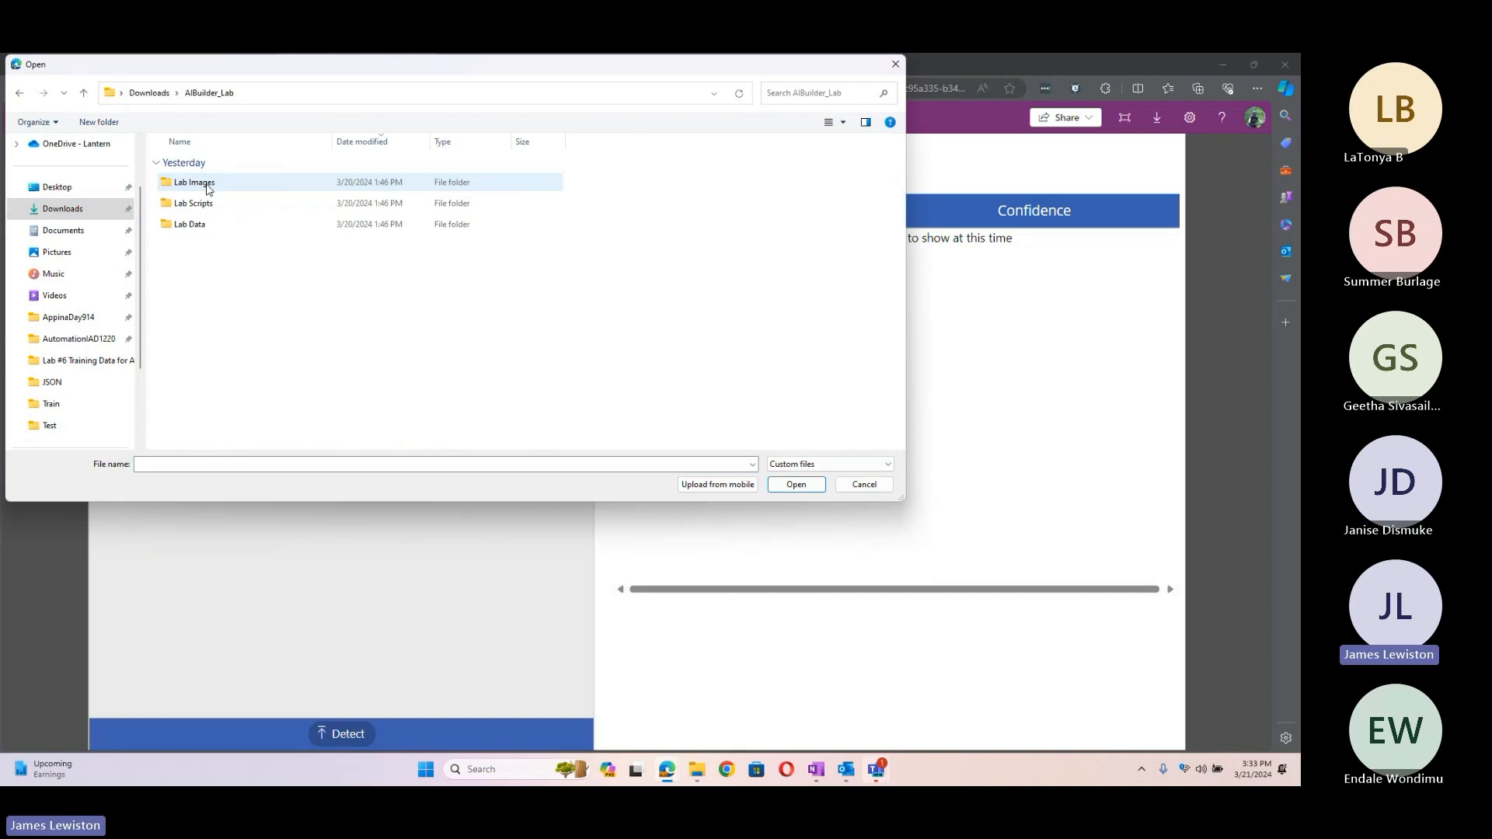
{"action": "left_click", "coordinate": [221, 191]}
{"action": "double_click", "coordinate": [221, 191]}
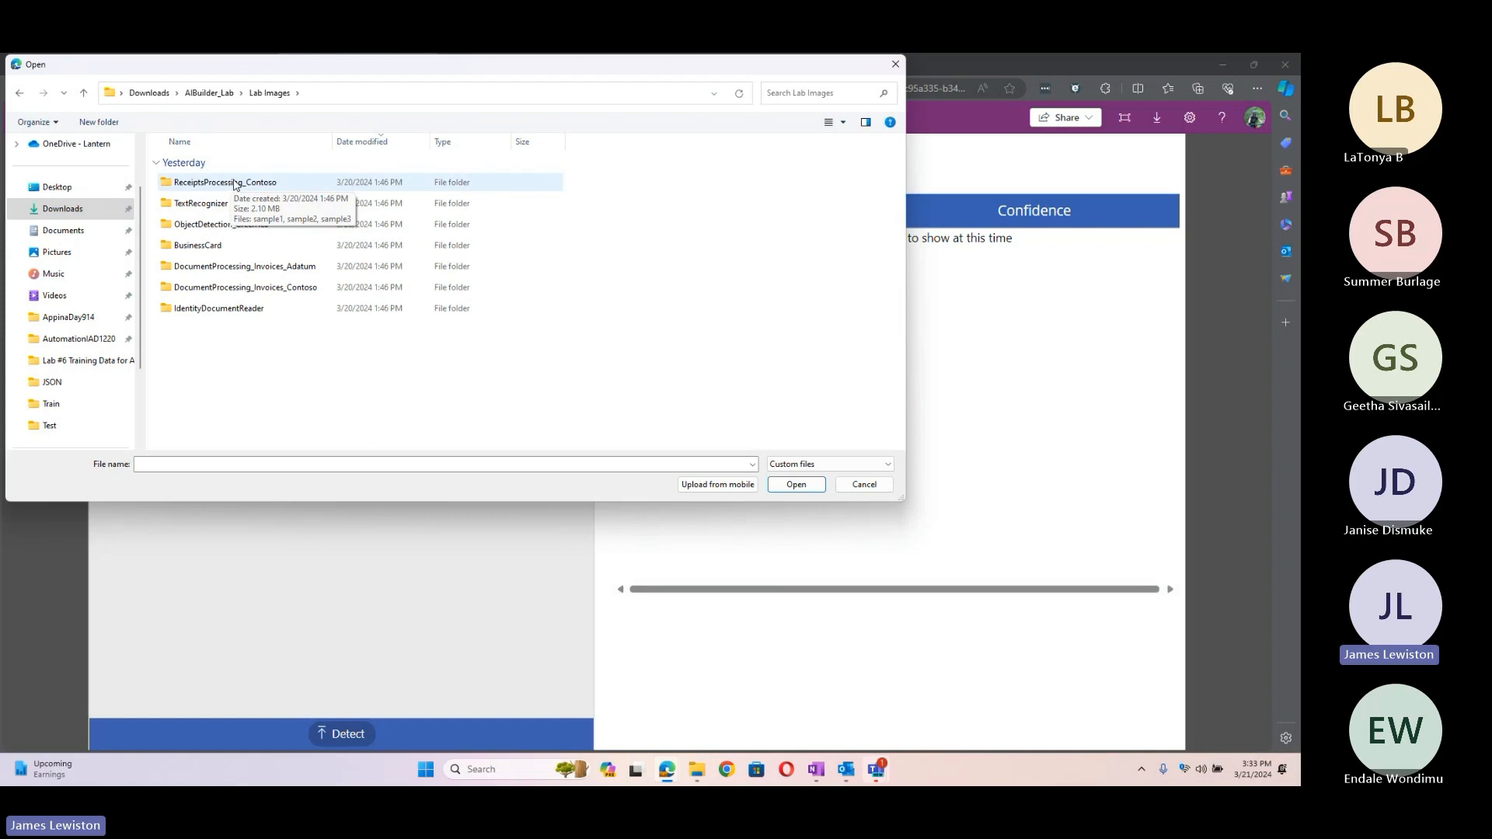
{"action": "double_click", "coordinate": [235, 183]}
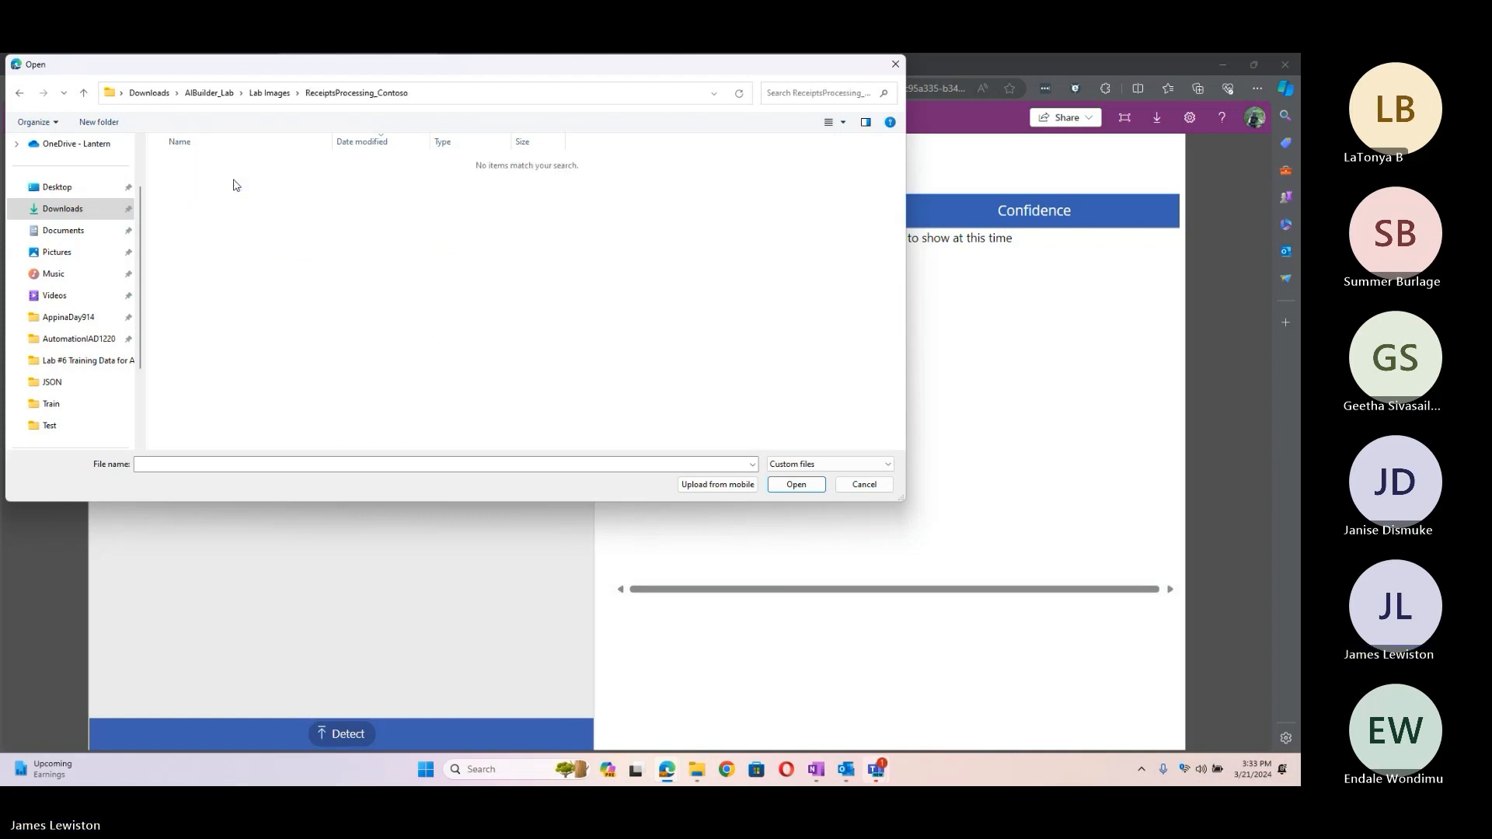
{"action": "left_click", "coordinate": [257, 93]}
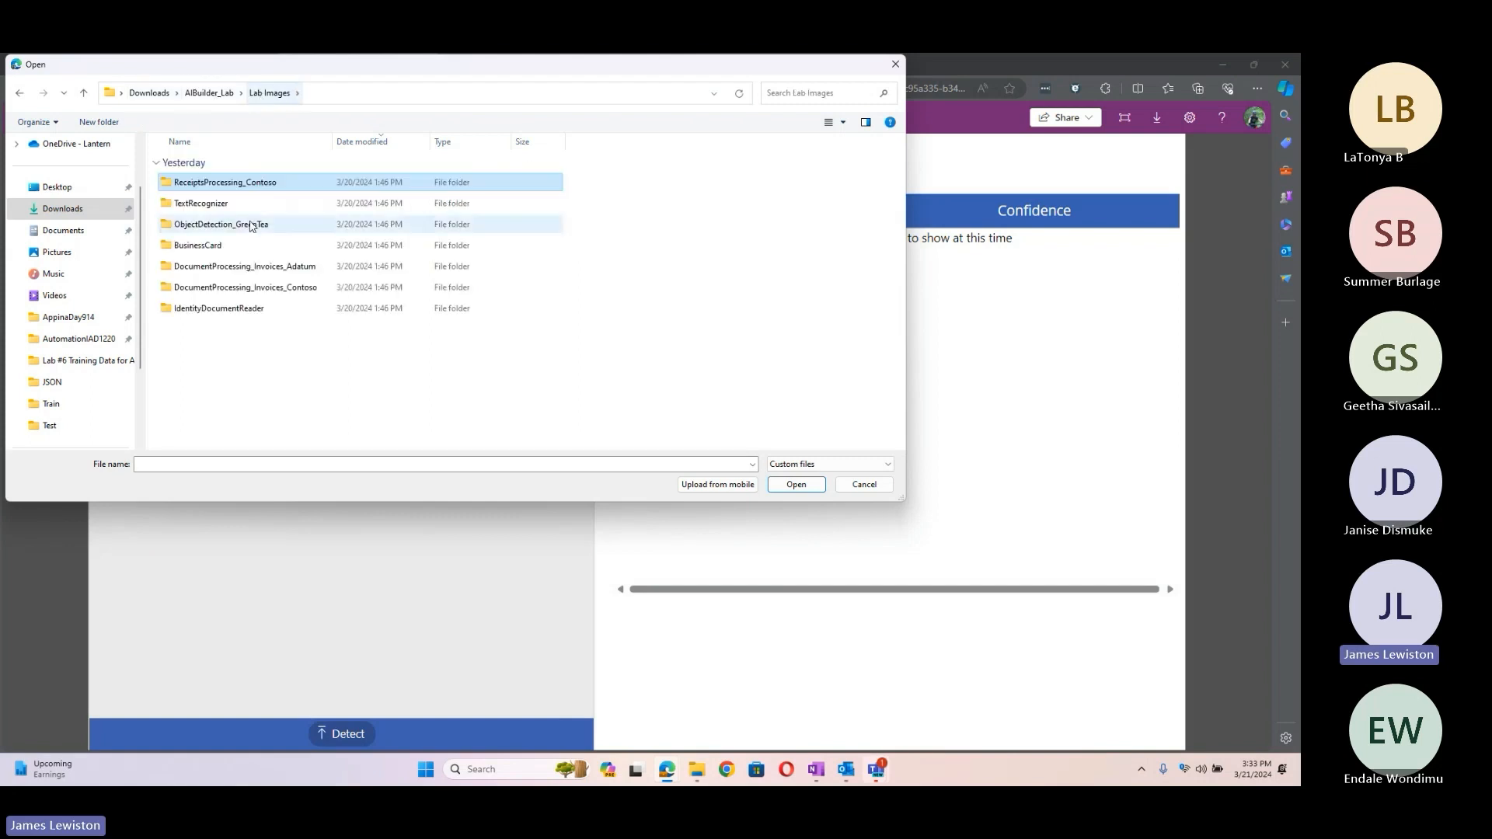
{"action": "double_click", "coordinate": [216, 226]}
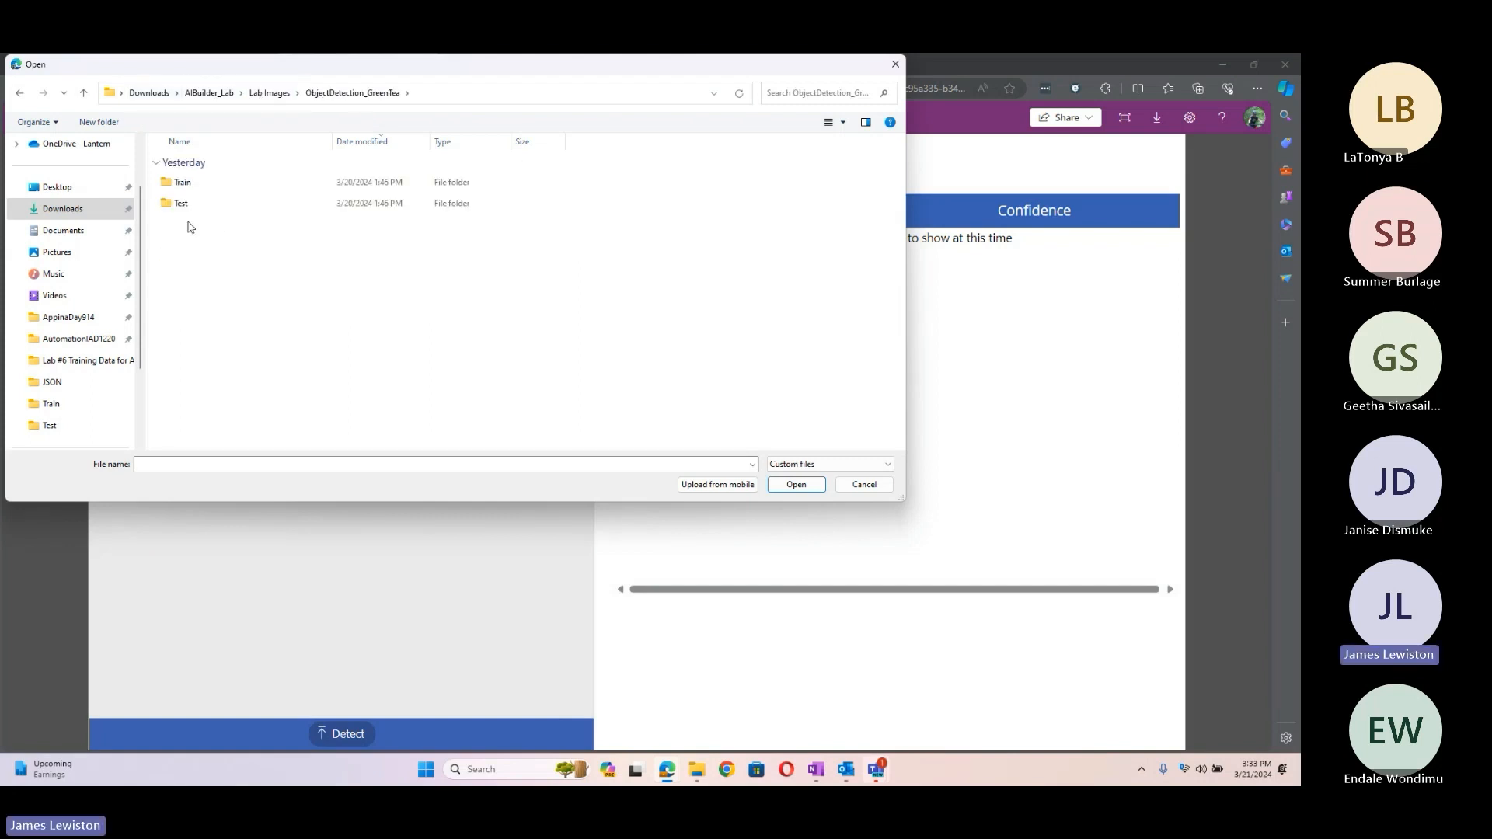
{"action": "double_click", "coordinate": [180, 204]}
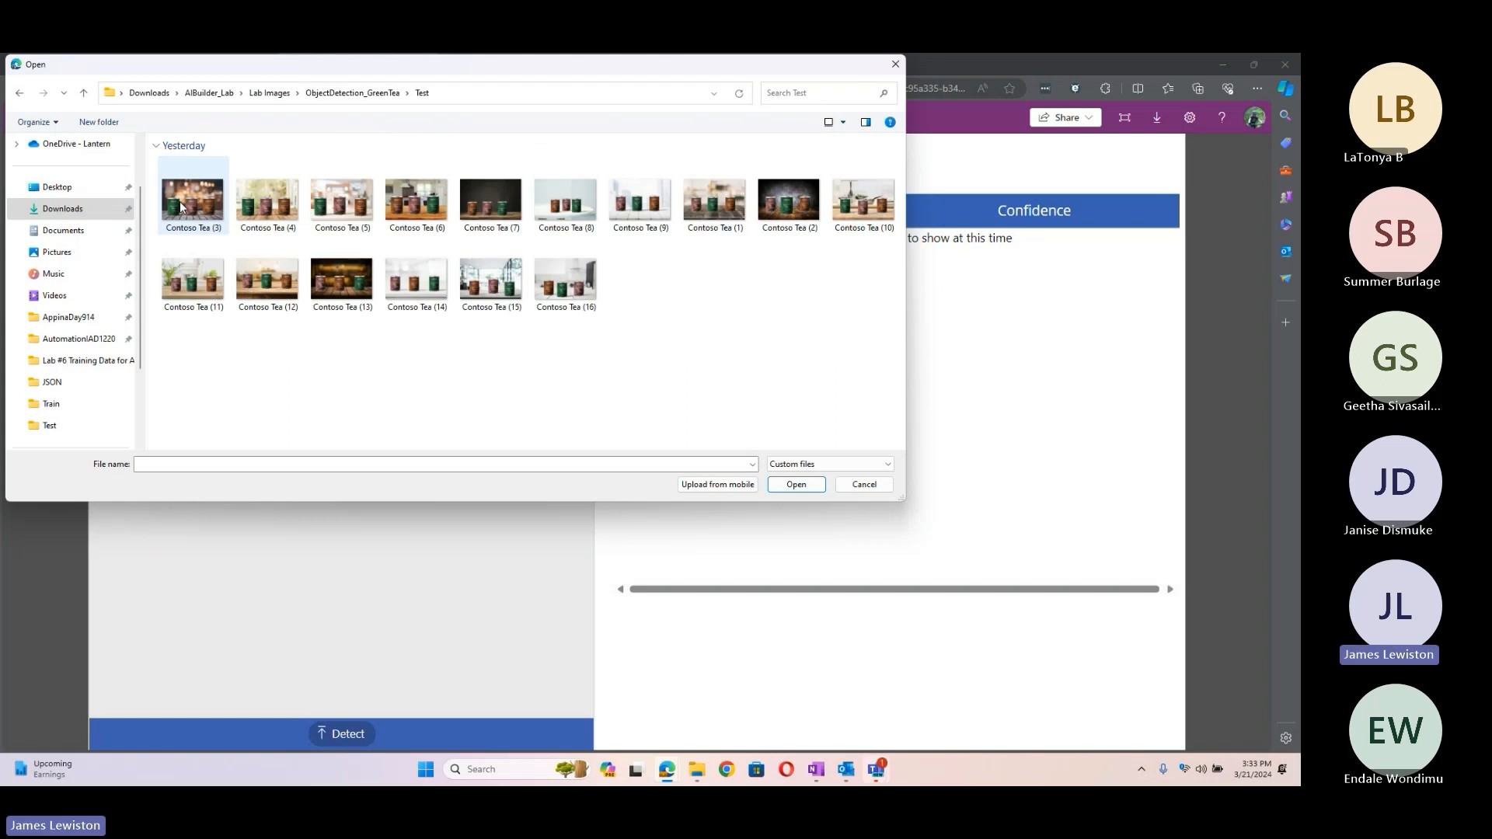
{"action": "left_click", "coordinate": [788, 200]}
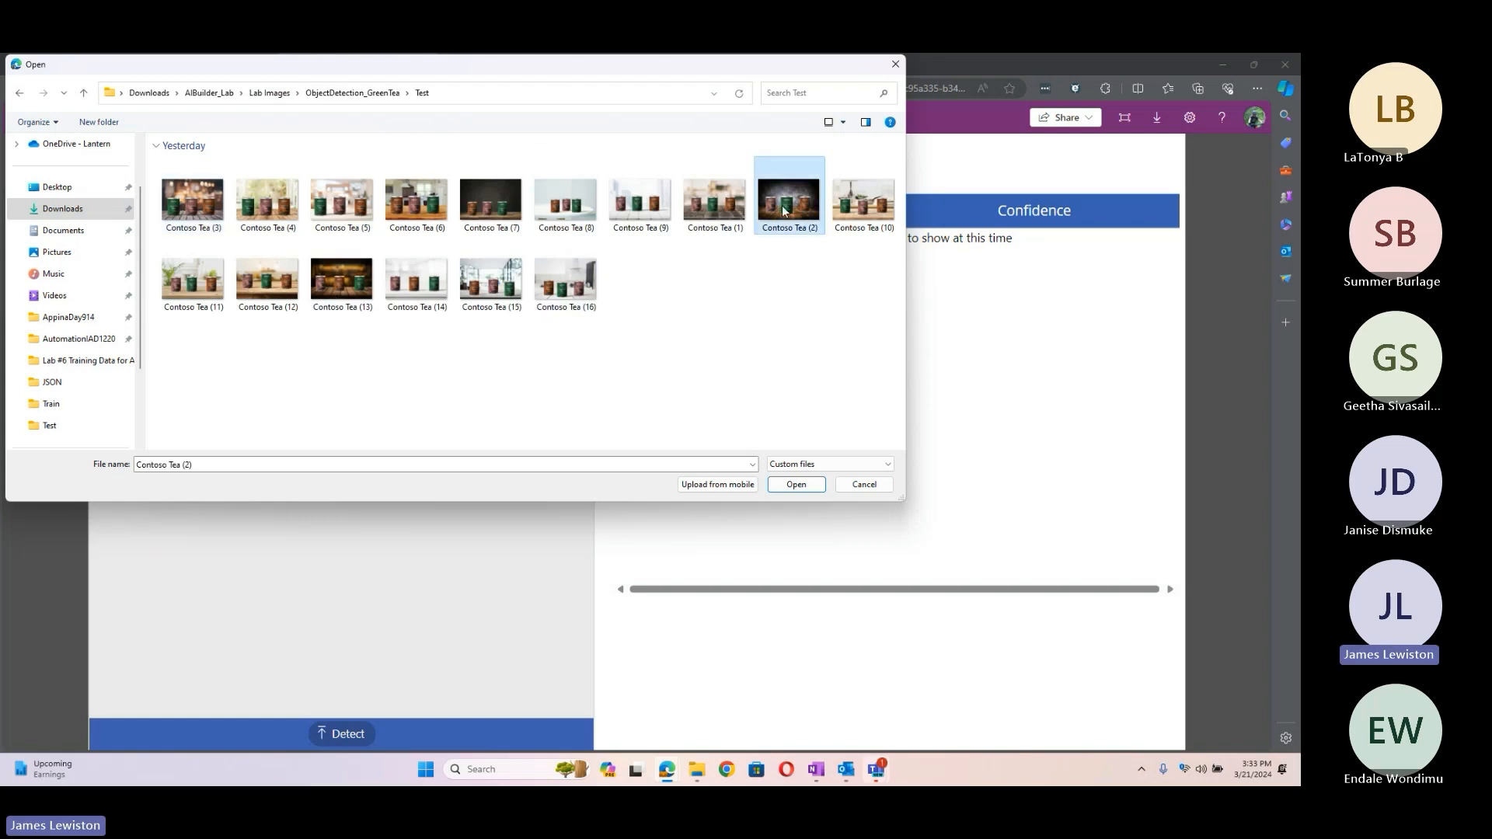
{"action": "left_click", "coordinate": [796, 485]}
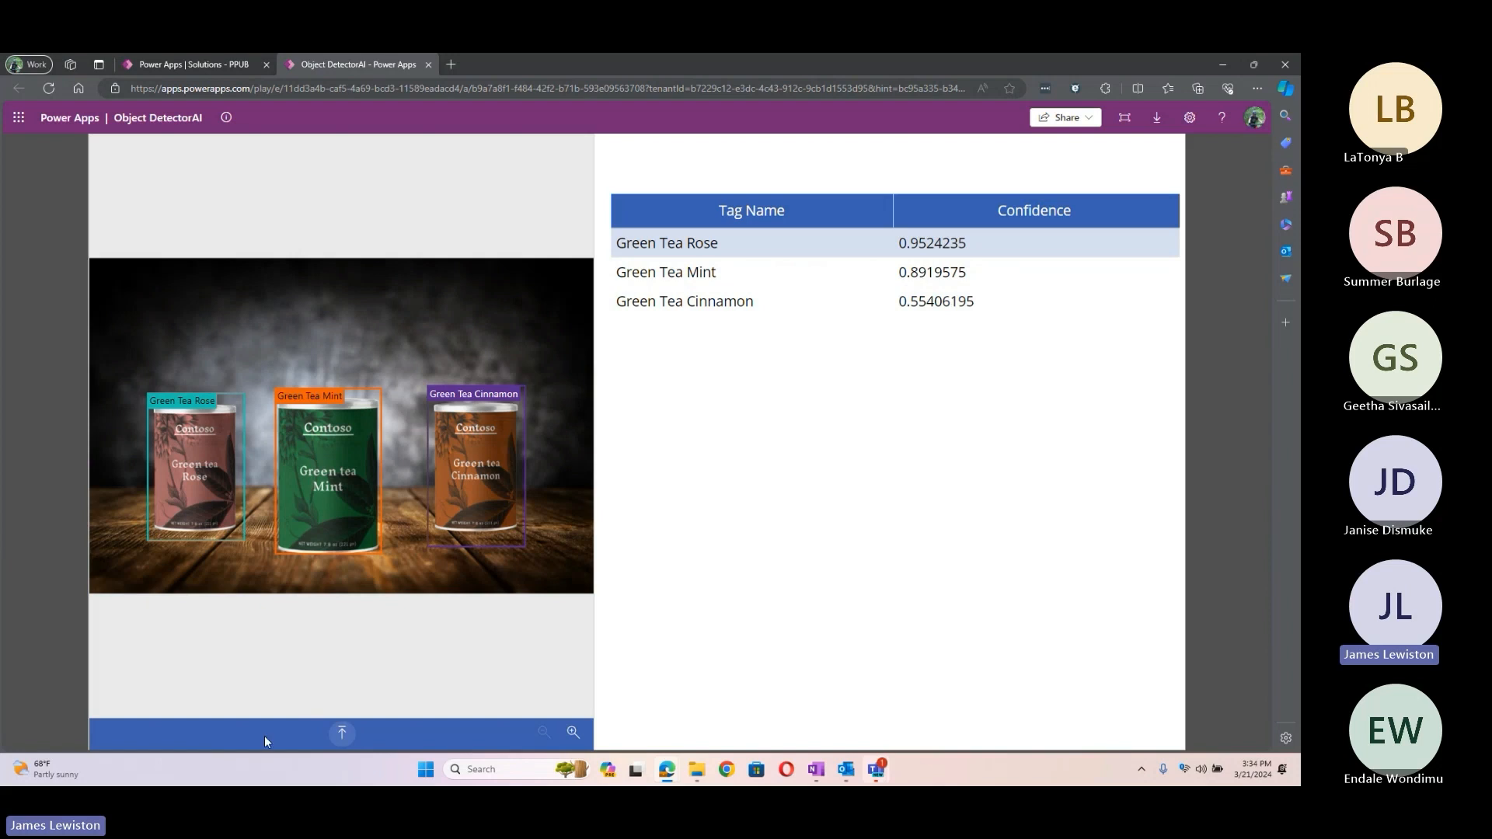
Step: Review the boxed Rose, Mint and Cinnamon cans and their confidences, then pick another test photo
{"action": "left_click", "coordinate": [342, 735]}
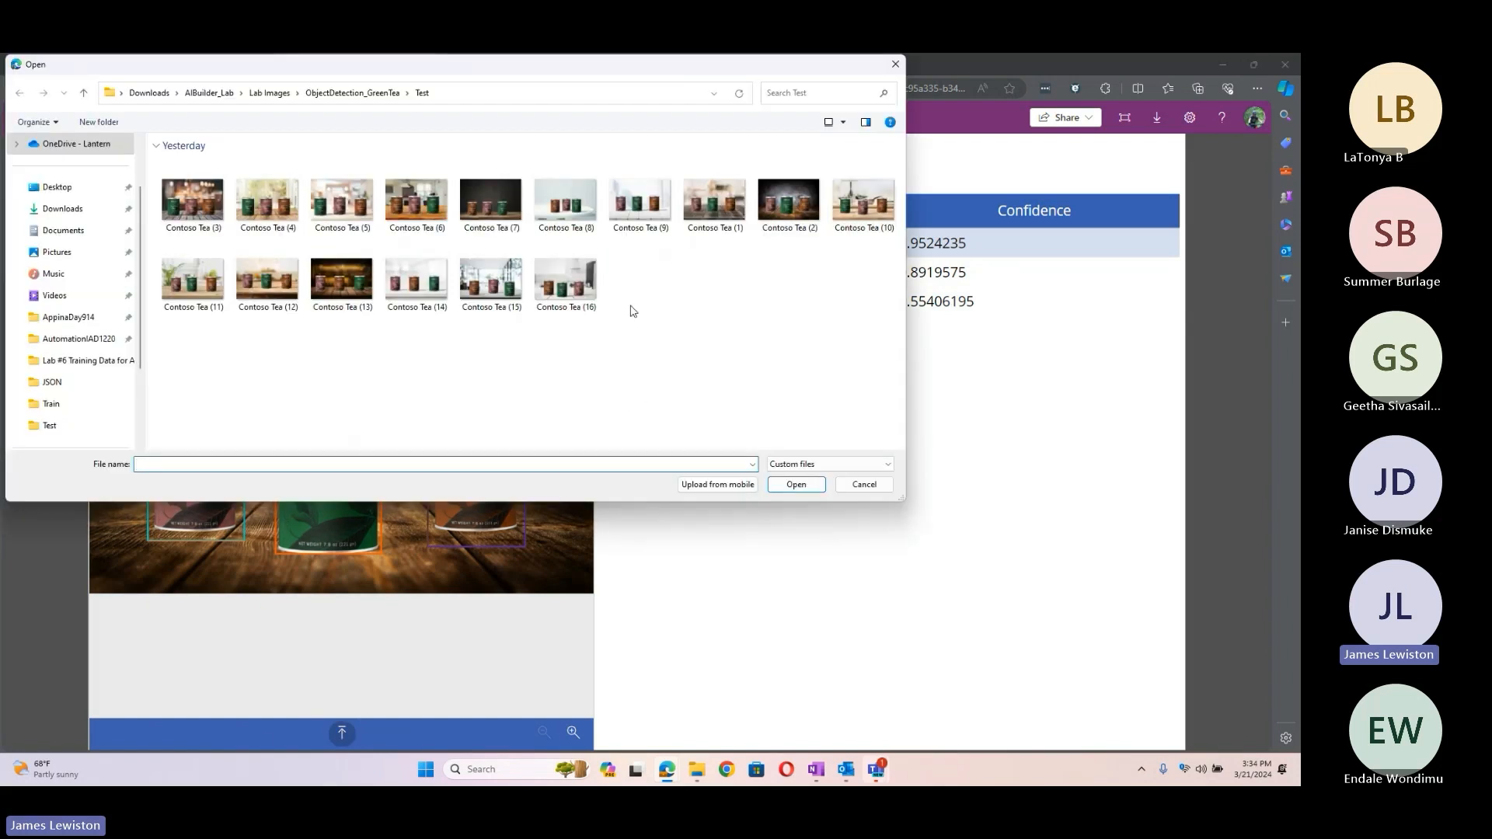
Step: Run the detector on Contoso Tea (15), review the low-confidence Green Tea results, then close the app
{"action": "left_click", "coordinate": [491, 279]}
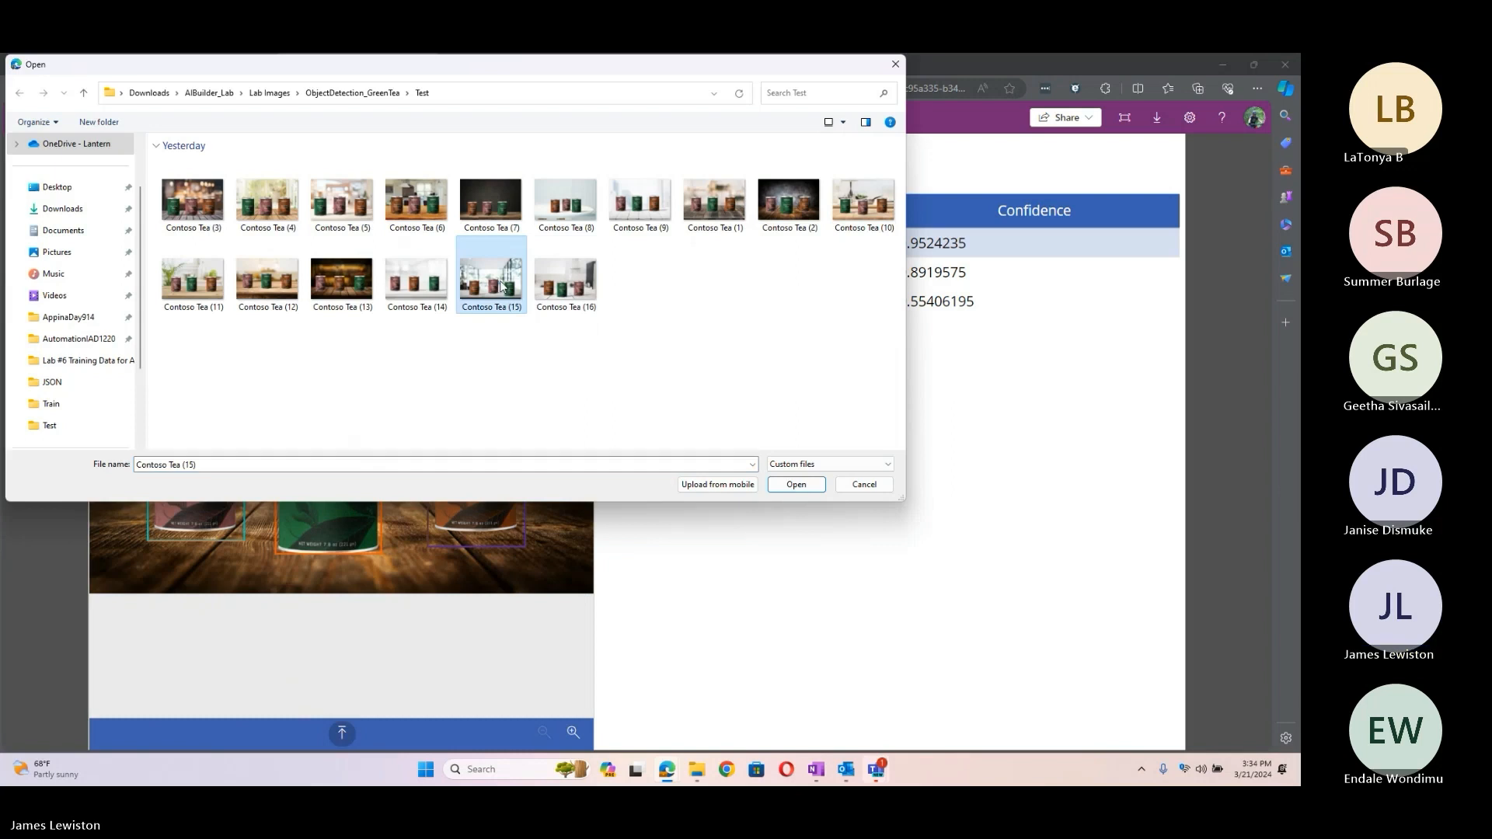
{"action": "left_click", "coordinate": [796, 484]}
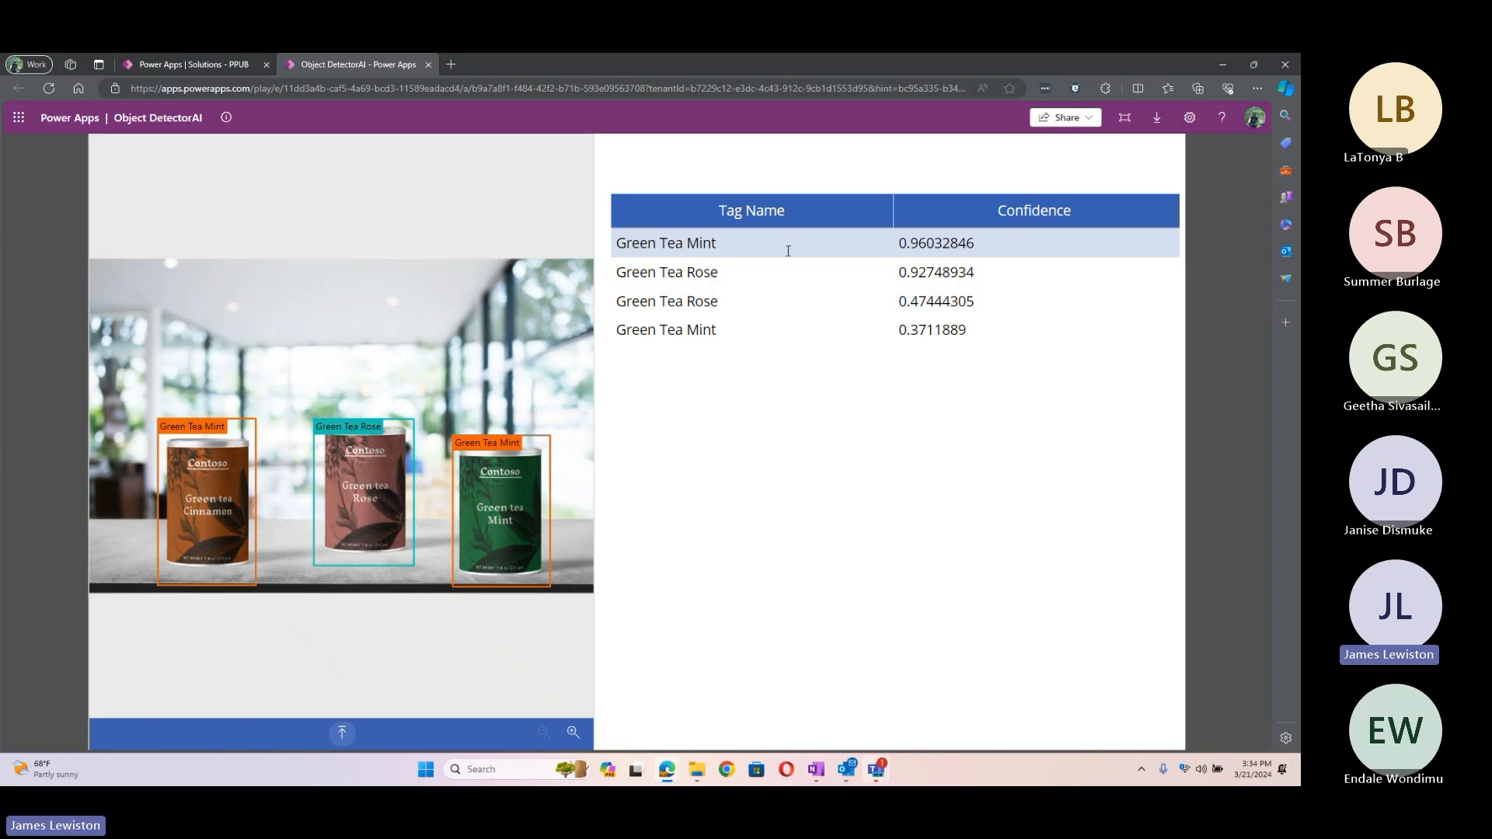
{"action": "left_click", "coordinate": [908, 330]}
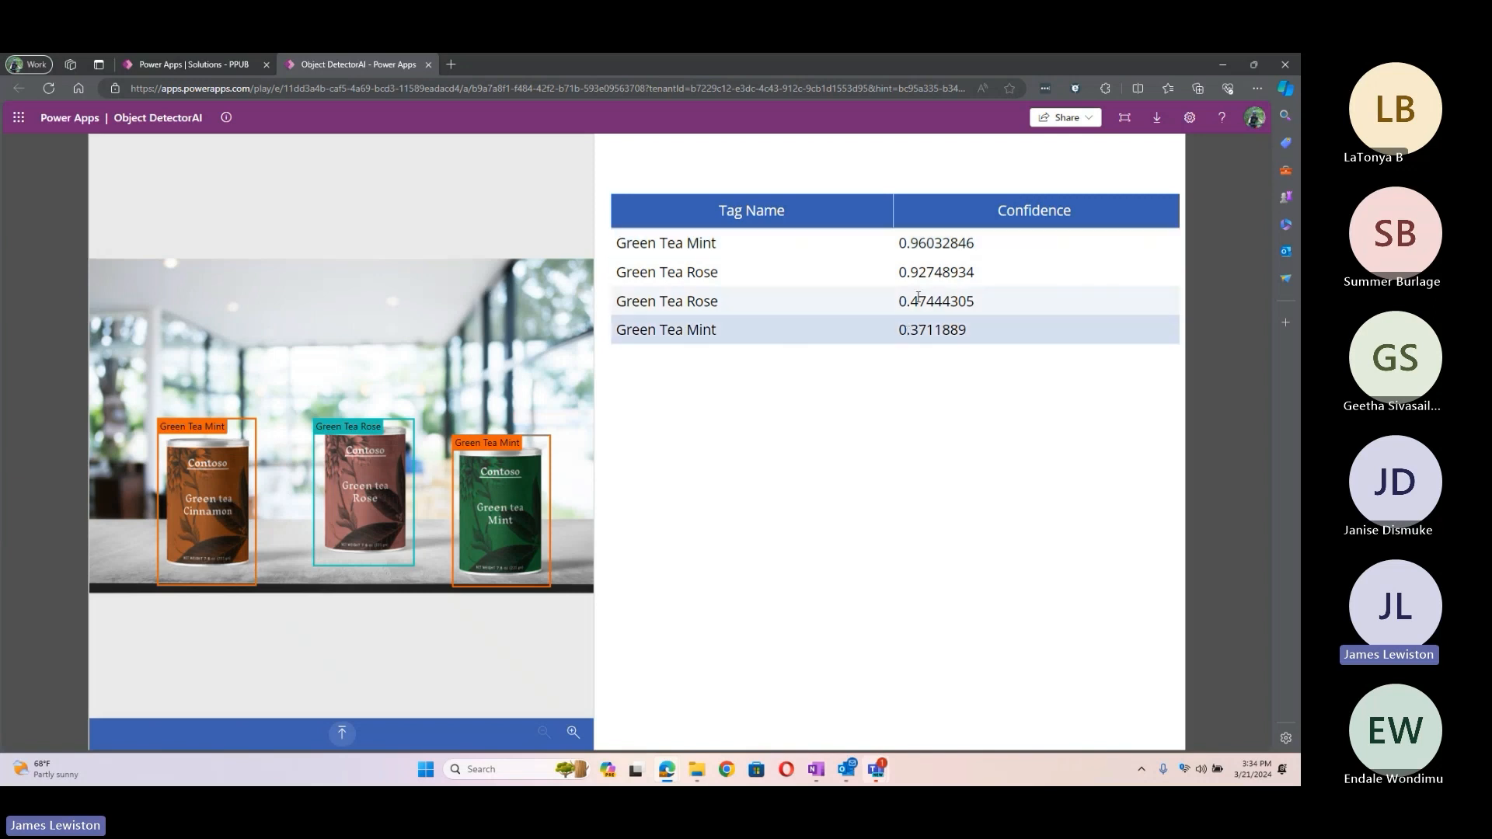
{"action": "left_click", "coordinate": [918, 298]}
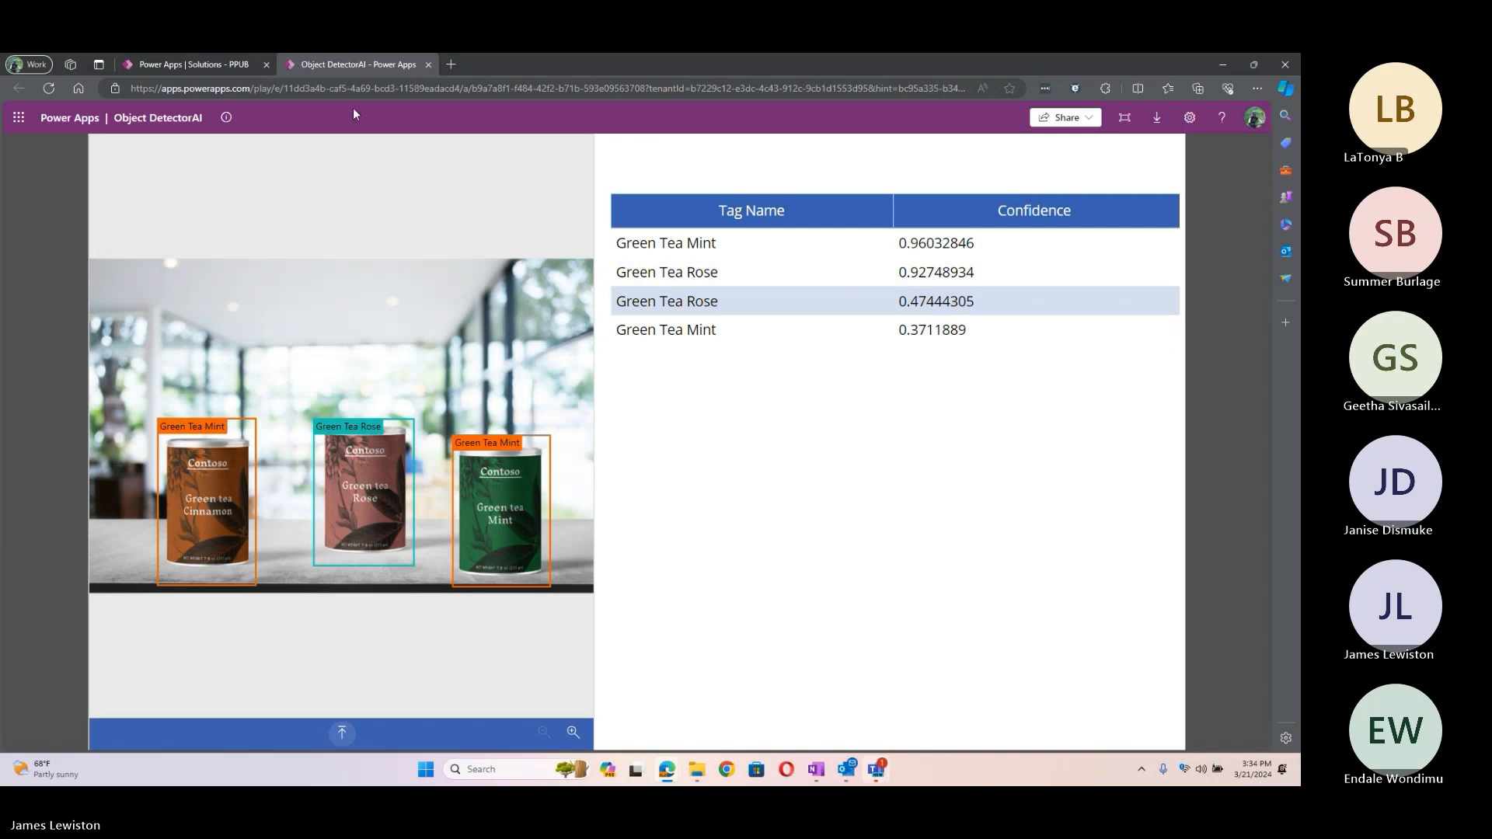
{"action": "left_click", "coordinate": [427, 65]}
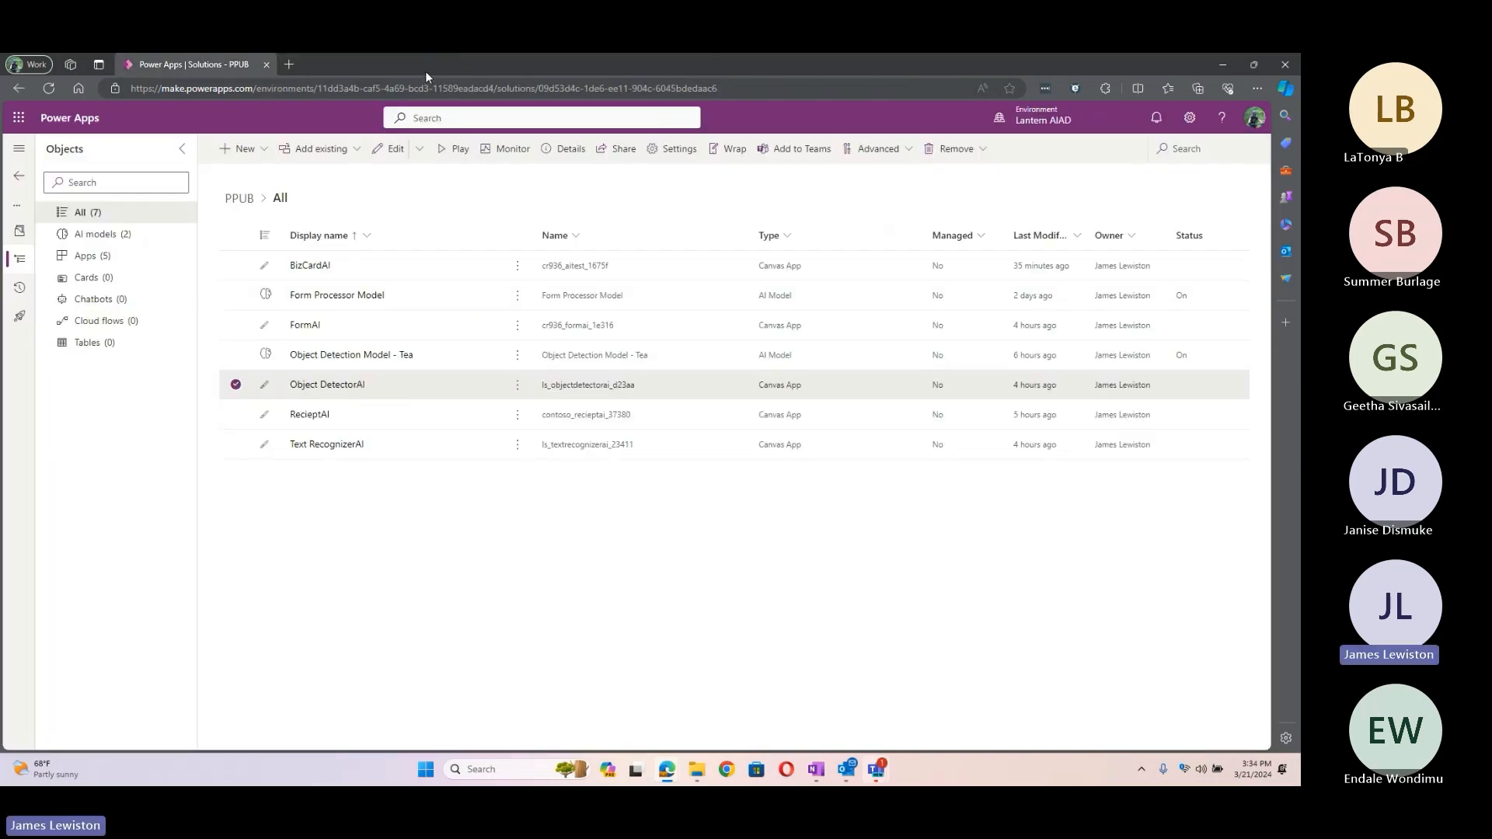
Step: Open BizCardAI for editing and select its business card reader bcr1
{"action": "left_click", "coordinate": [517, 266]}
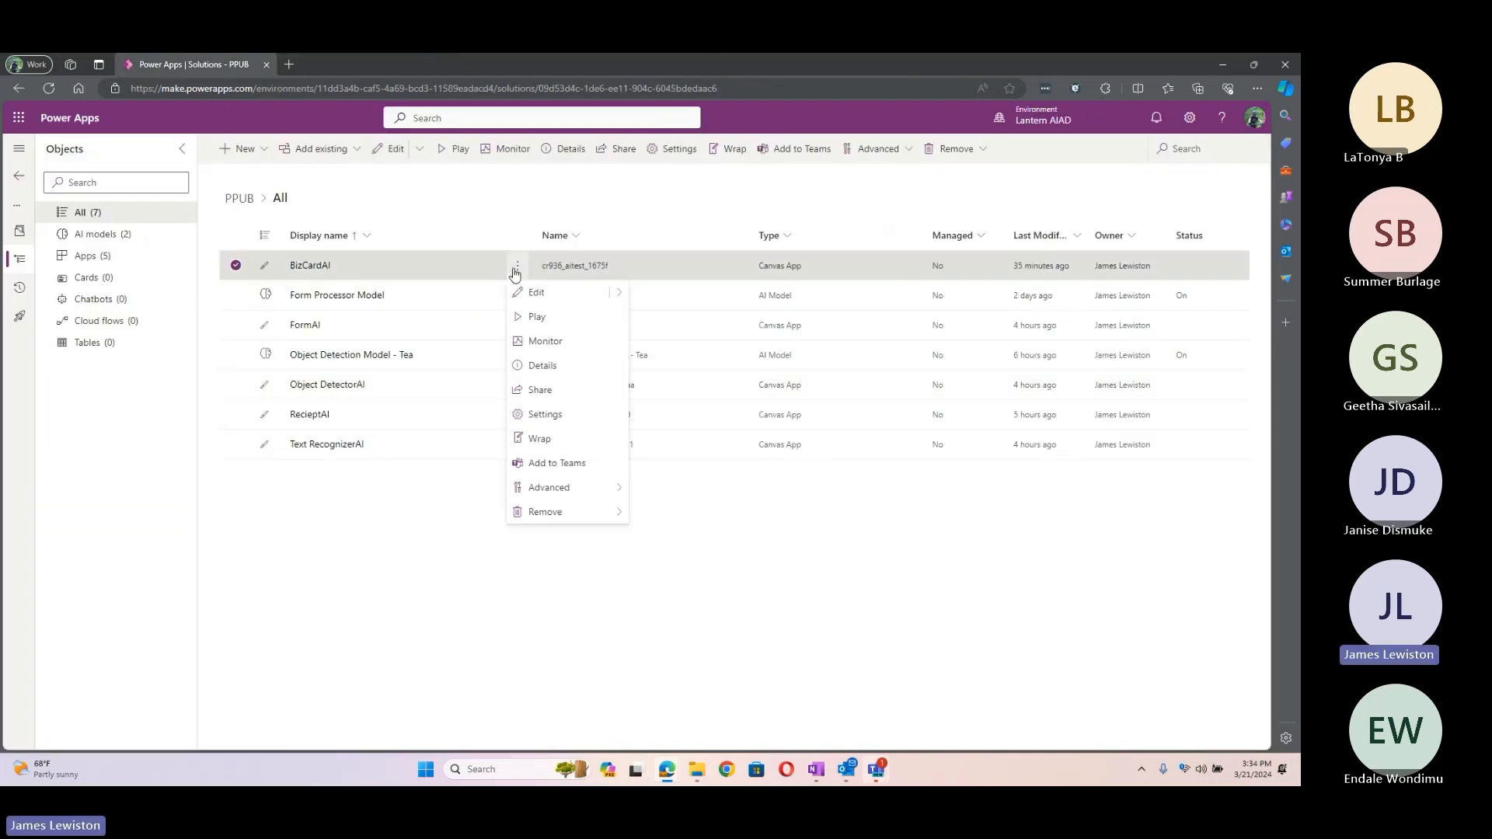
{"action": "left_click", "coordinate": [538, 293]}
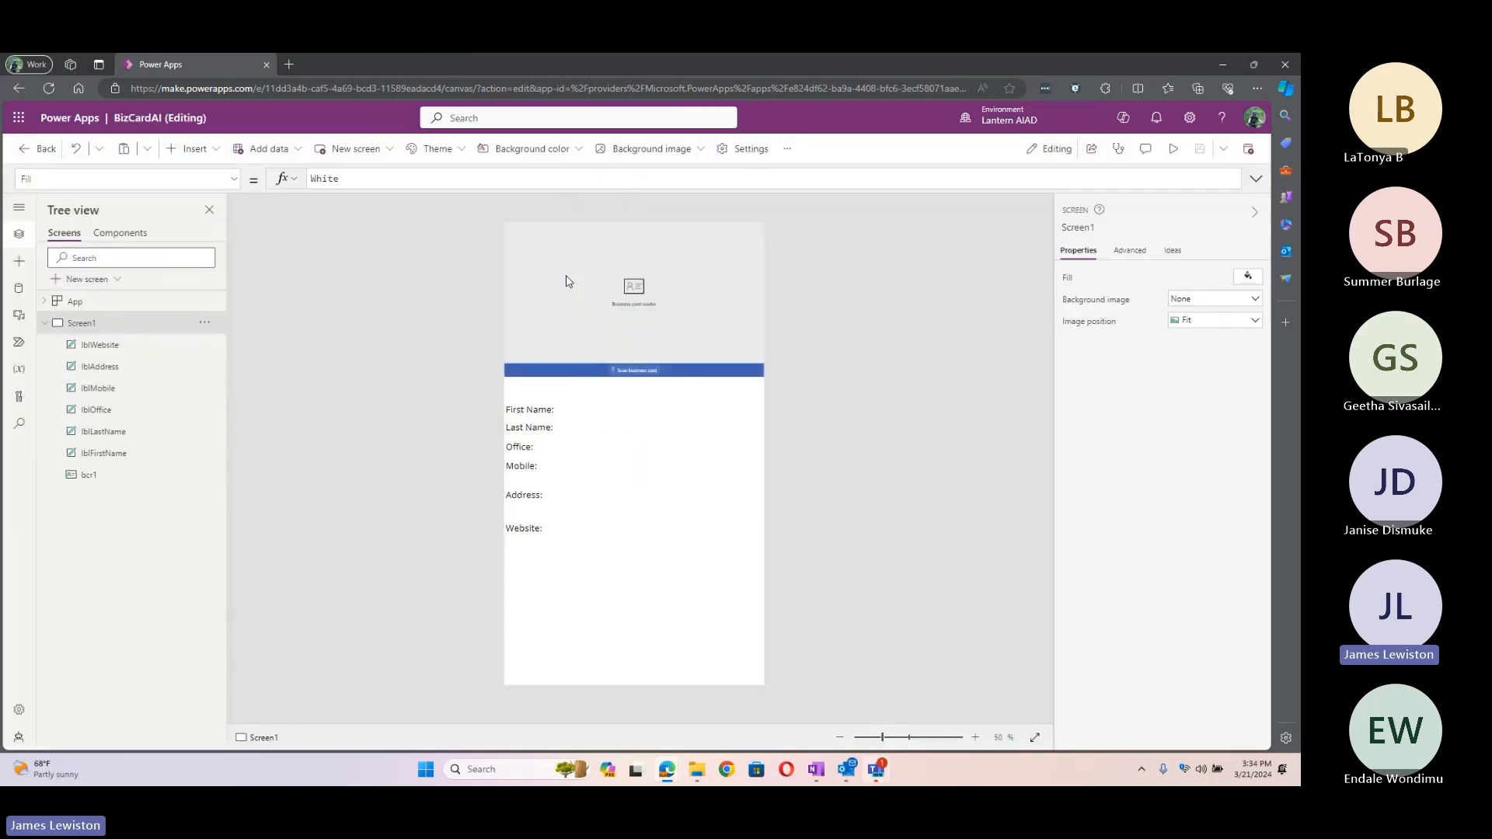
{"action": "left_click", "coordinate": [609, 260]}
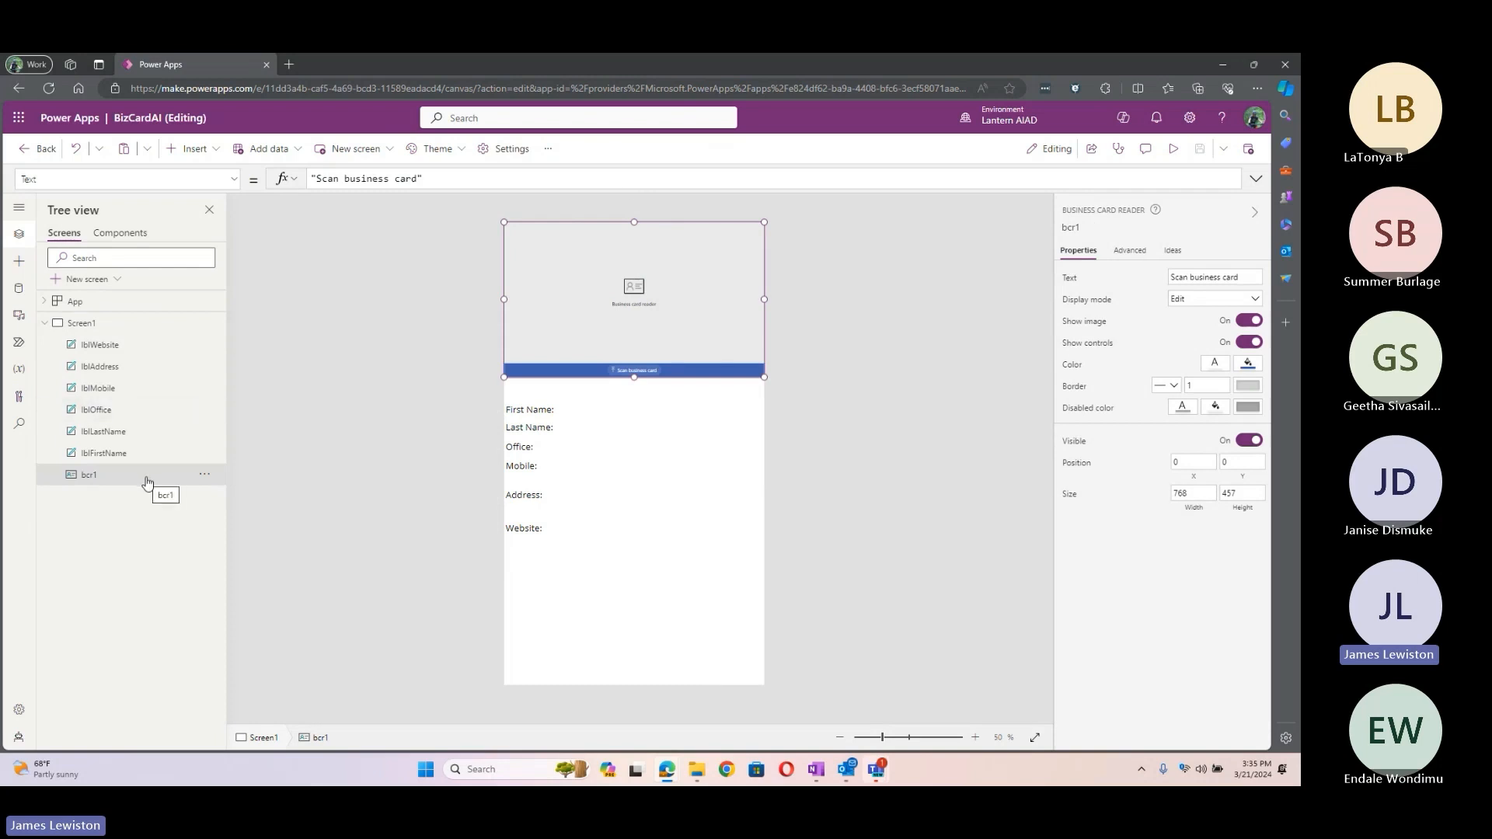
Step: Inspect the formulas of lblFirstName, lblLastName, lblOffice, lblMobile and lblWebsite
{"action": "left_click", "coordinate": [112, 458]}
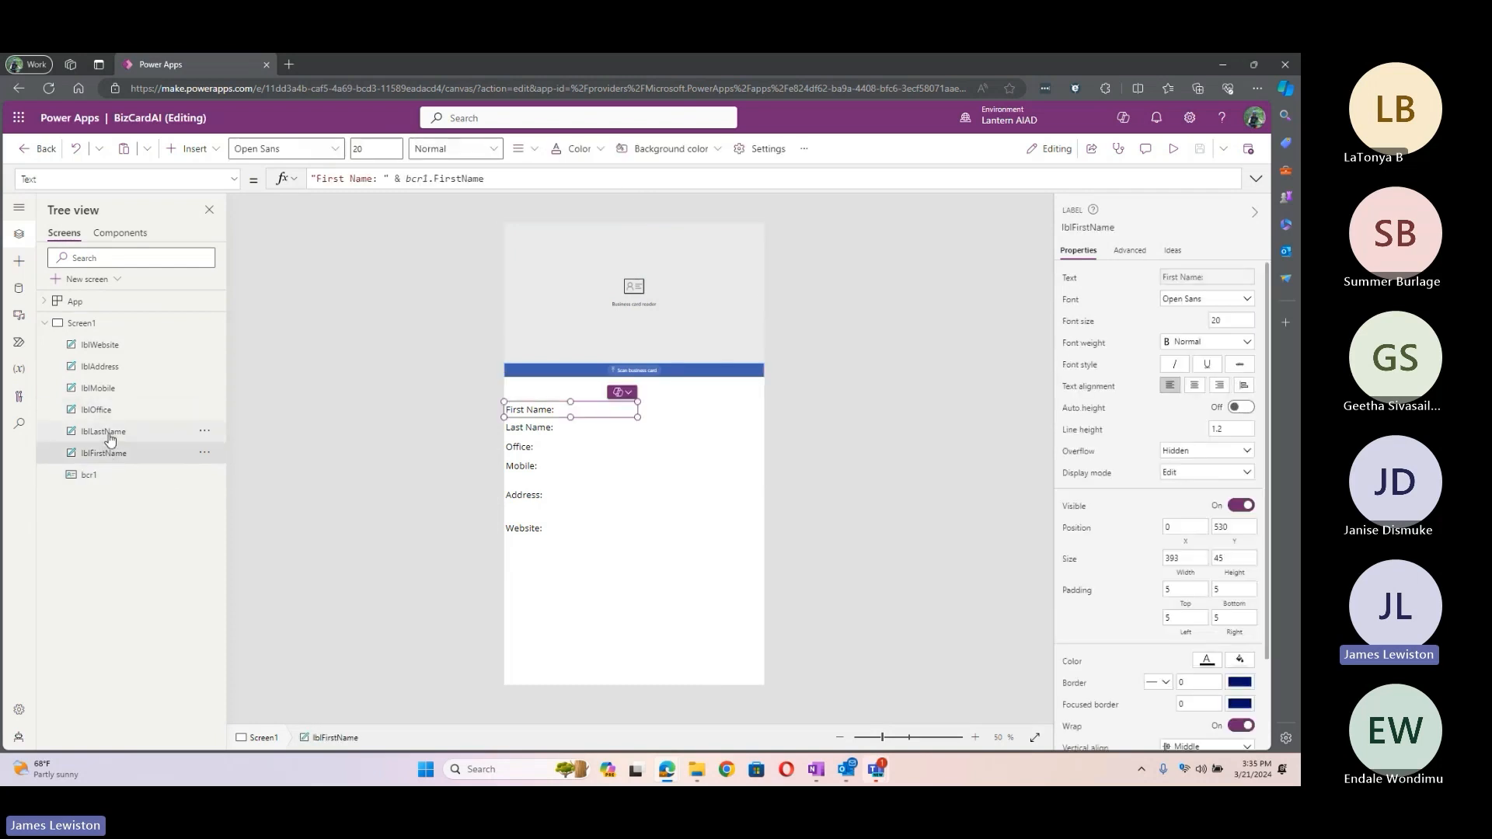
{"action": "left_click", "coordinate": [110, 438]}
{"action": "left_click", "coordinate": [98, 409]}
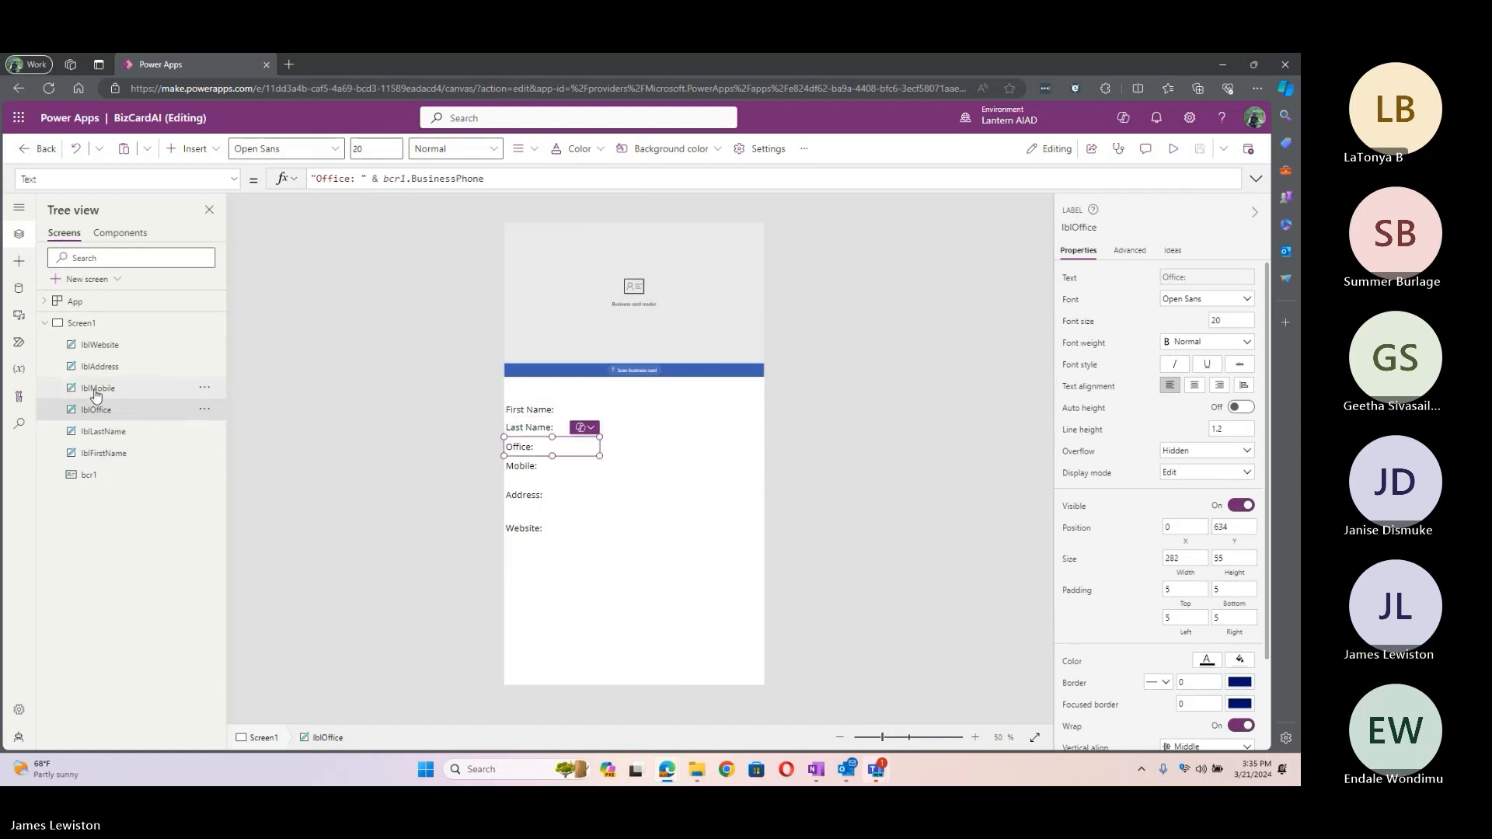
{"action": "left_click", "coordinate": [97, 390]}
{"action": "left_click", "coordinate": [101, 346]}
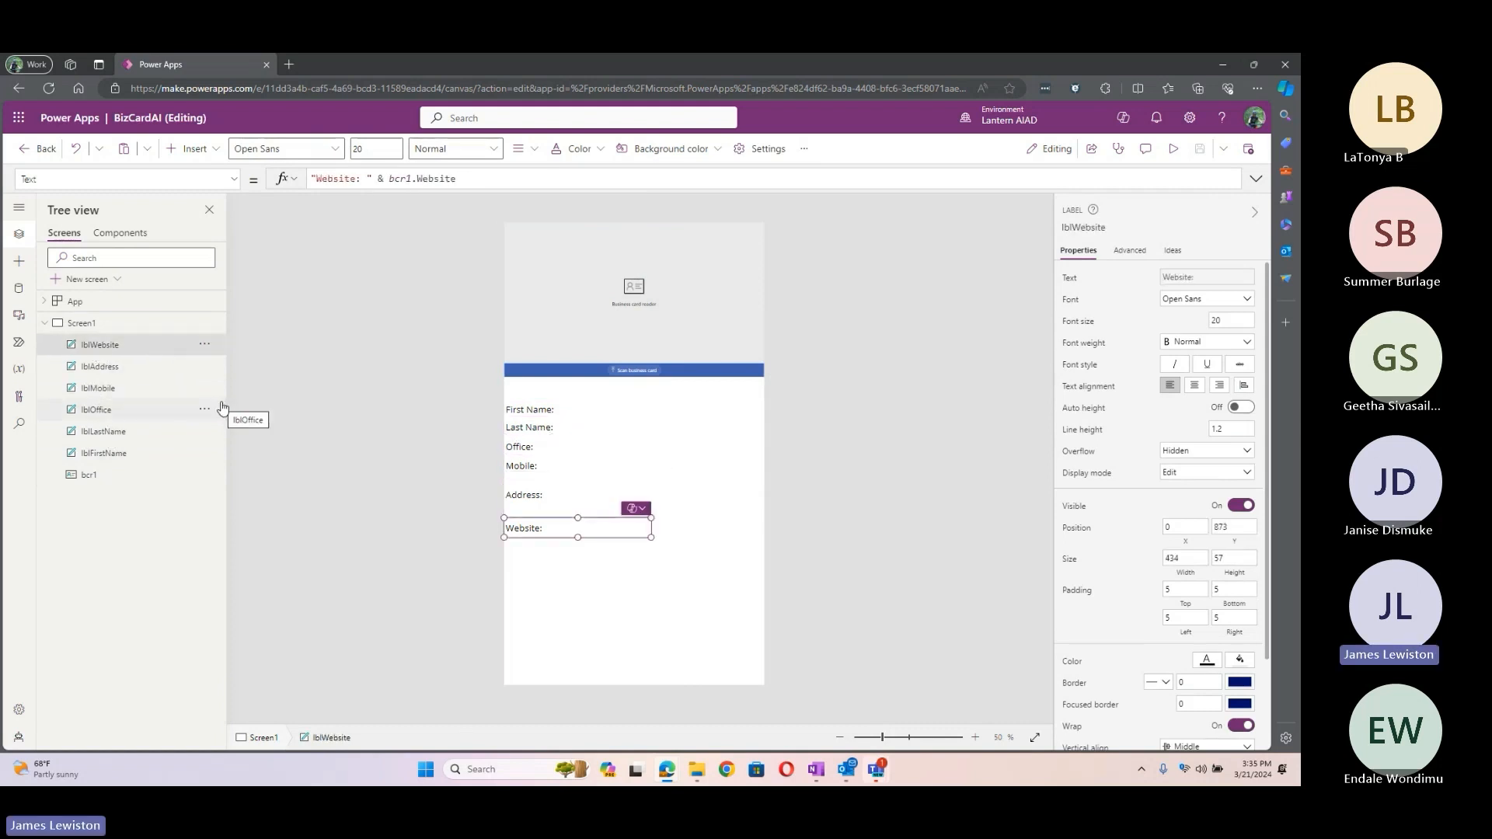
{"action": "left_click", "coordinate": [205, 387]}
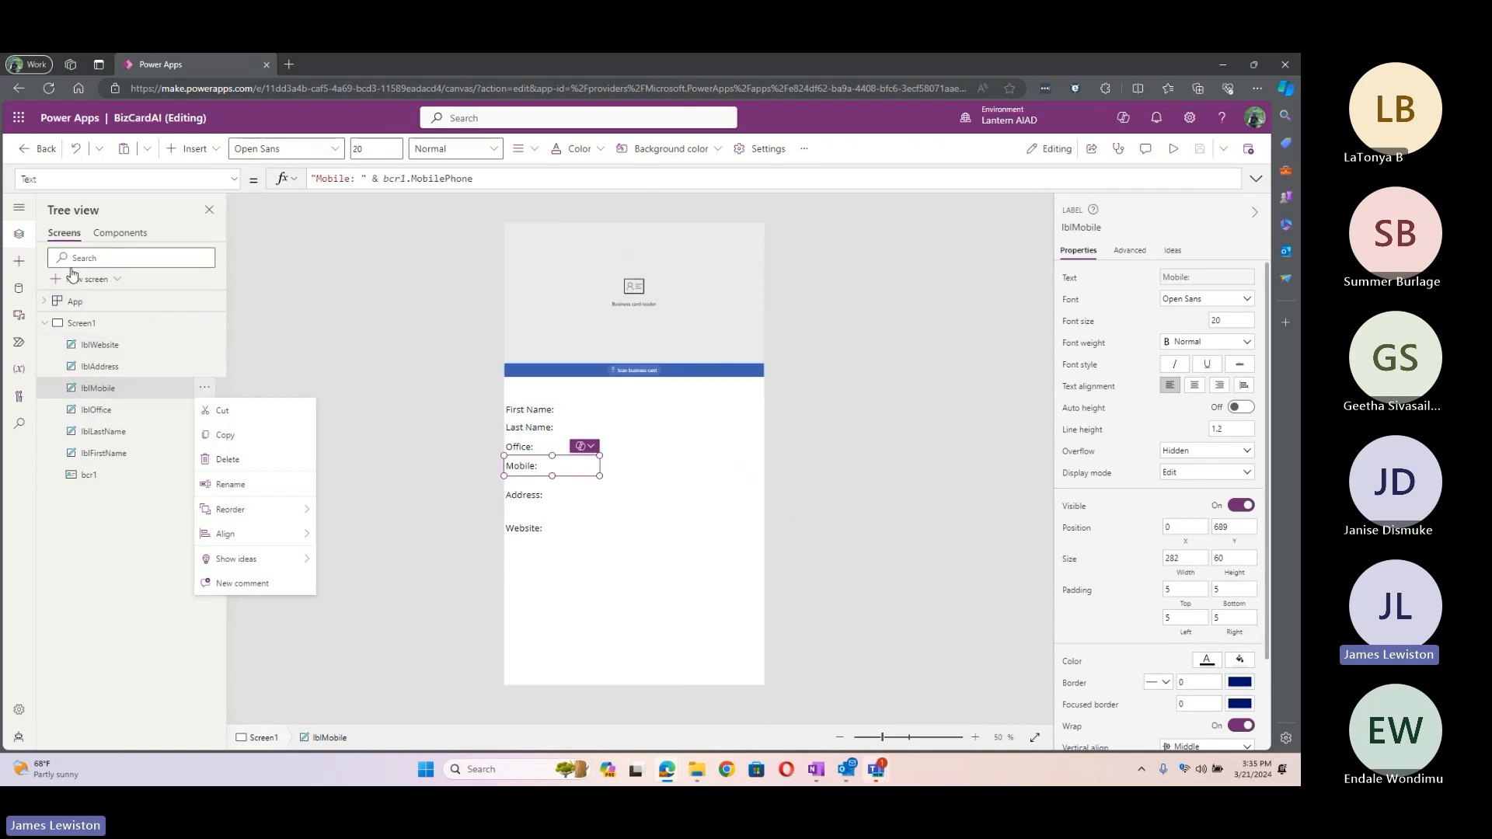
{"action": "left_click", "coordinate": [117, 280]}
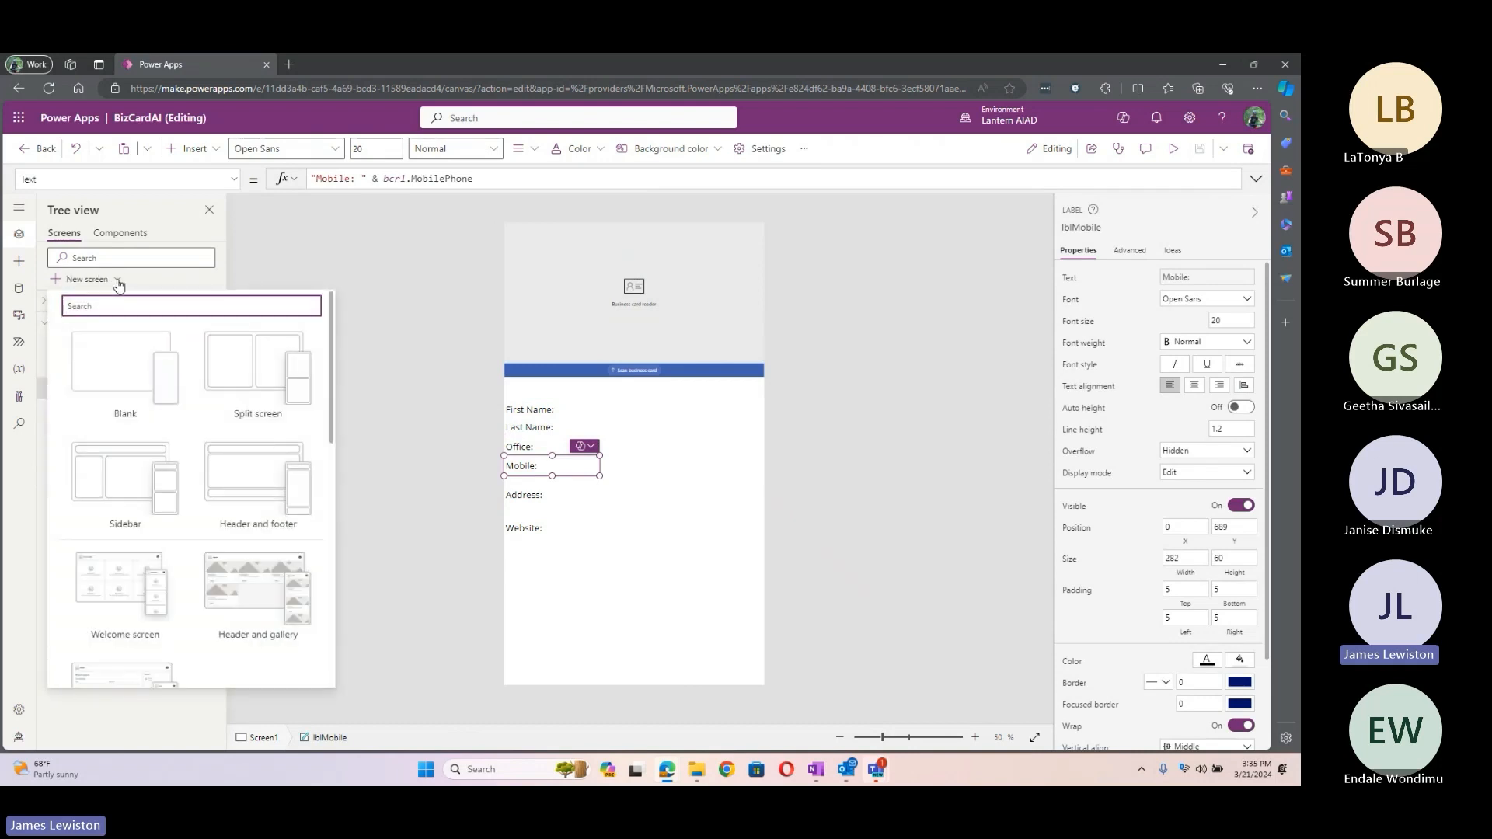
Step: Add a blank new screen and insert an AI Builder business card reader onto it
{"action": "left_click", "coordinate": [143, 370]}
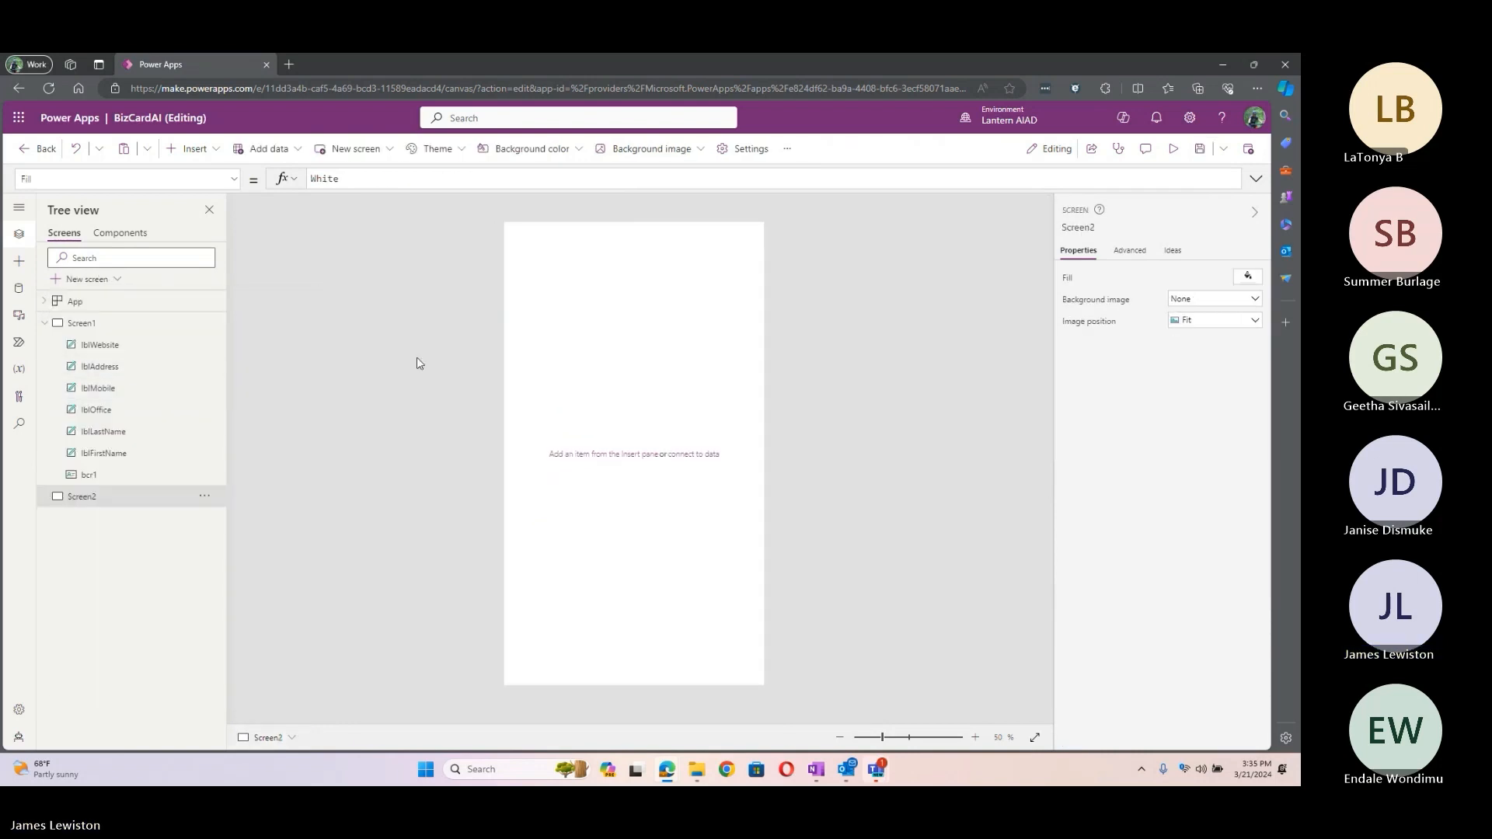
{"action": "left_click", "coordinate": [218, 155]}
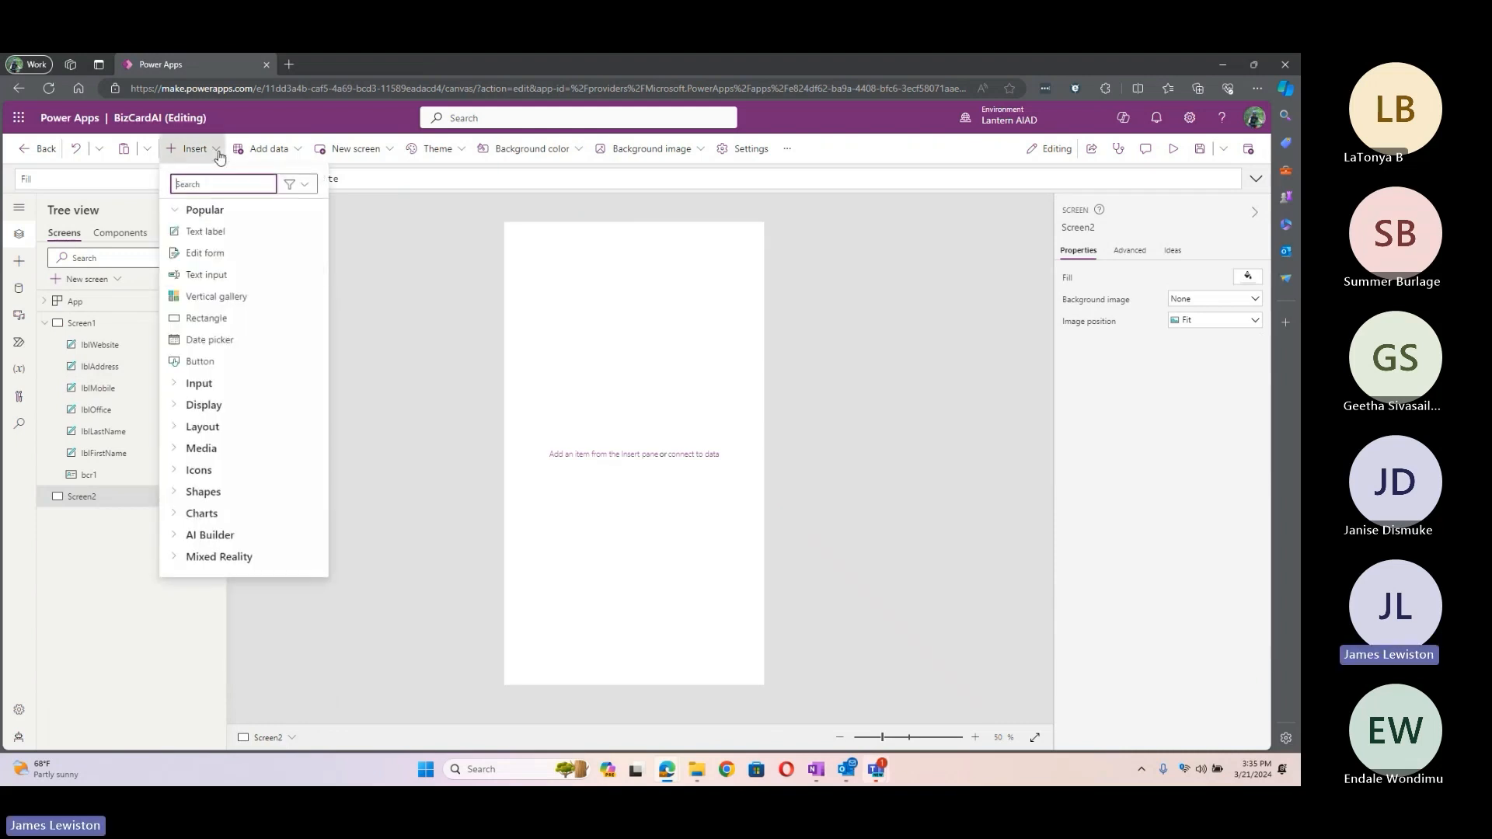
{"action": "left_click", "coordinate": [169, 538]}
{"action": "scroll", "coordinate": [233, 486], "scroll_direction": "down", "scroll_amount": 2}
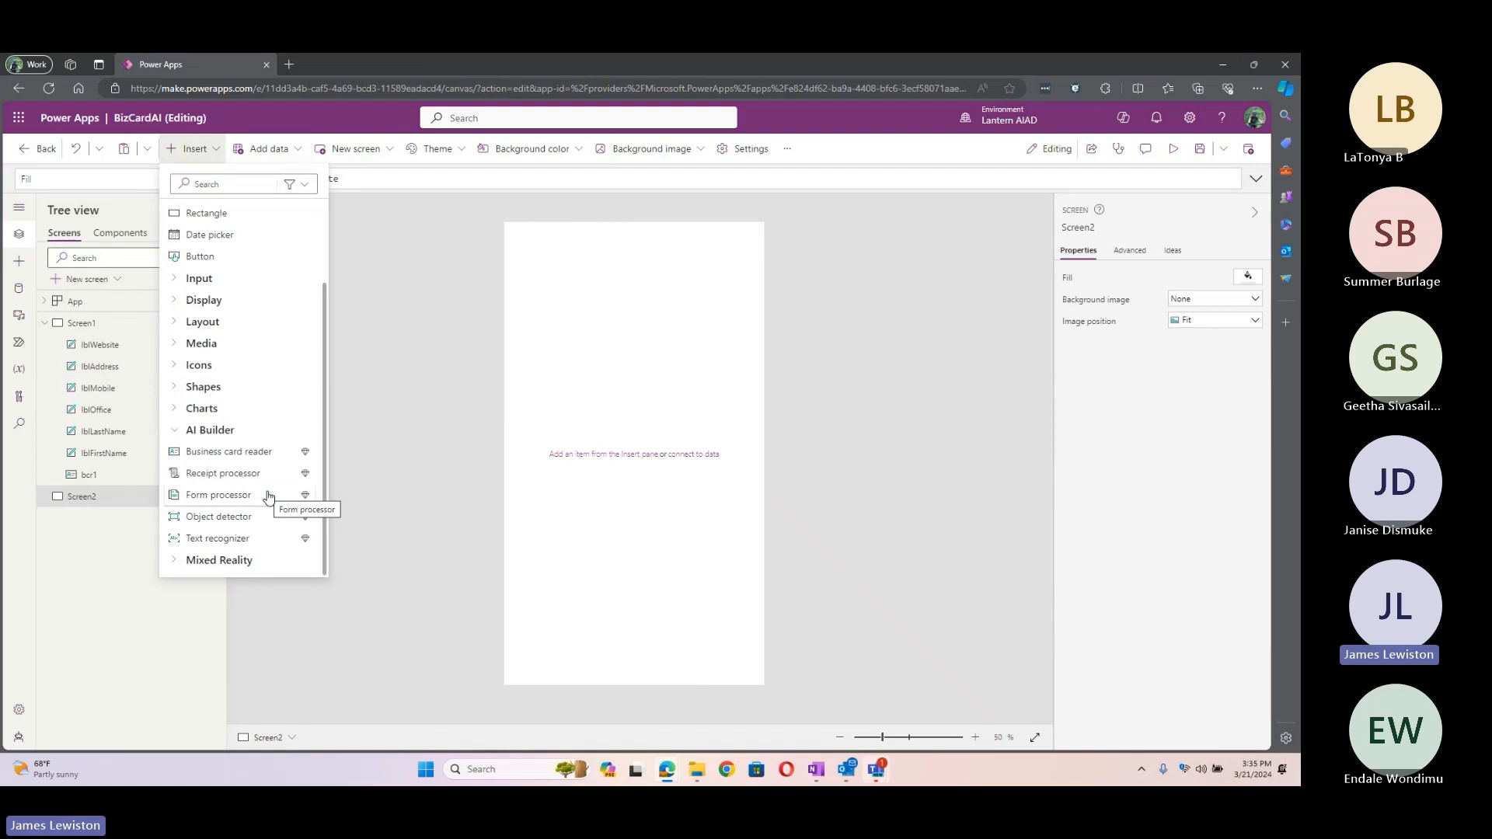
{"action": "left_click", "coordinate": [204, 452]}
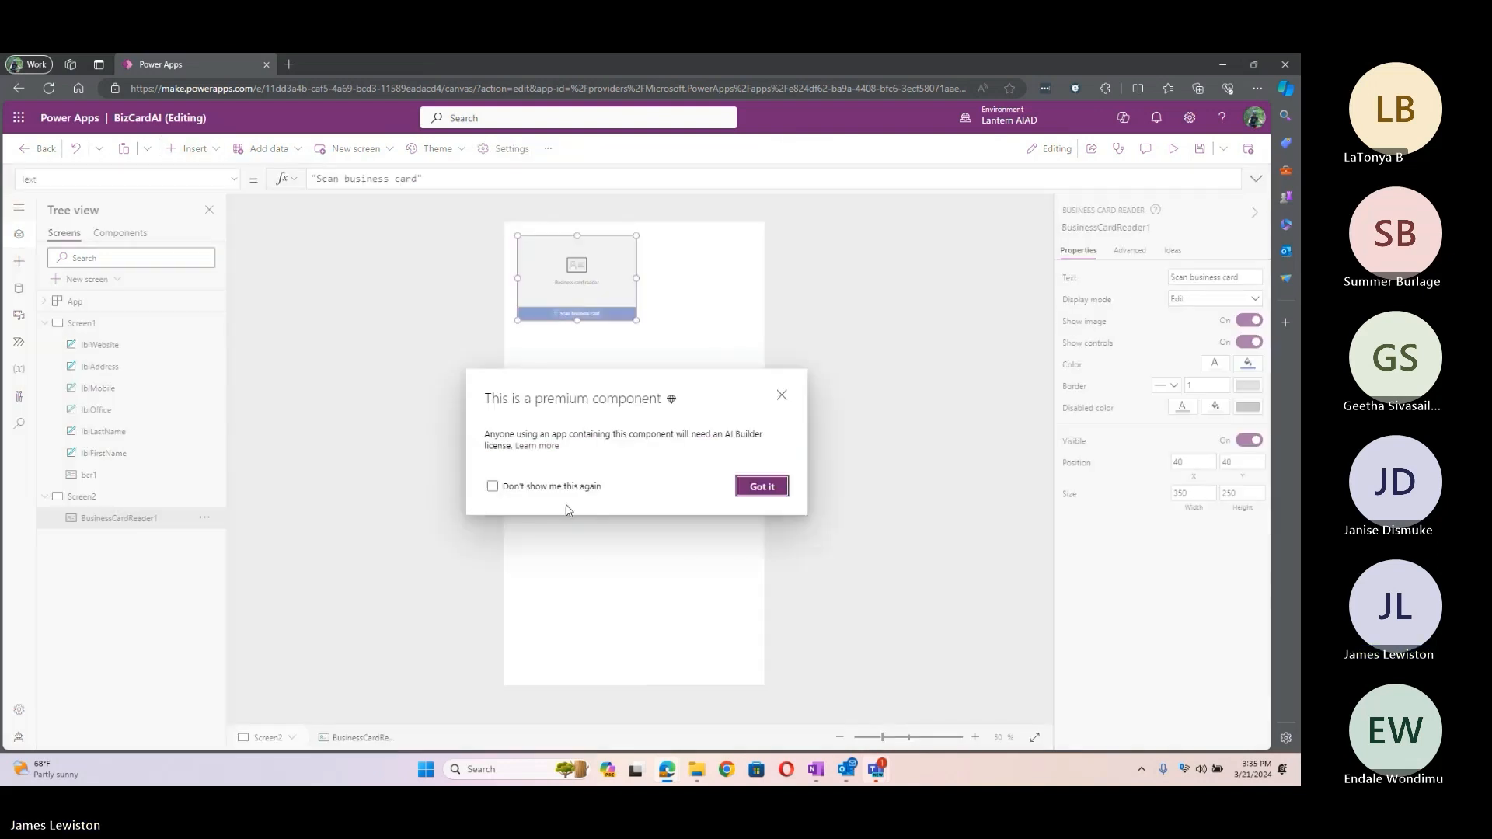
{"action": "left_click", "coordinate": [762, 487]}
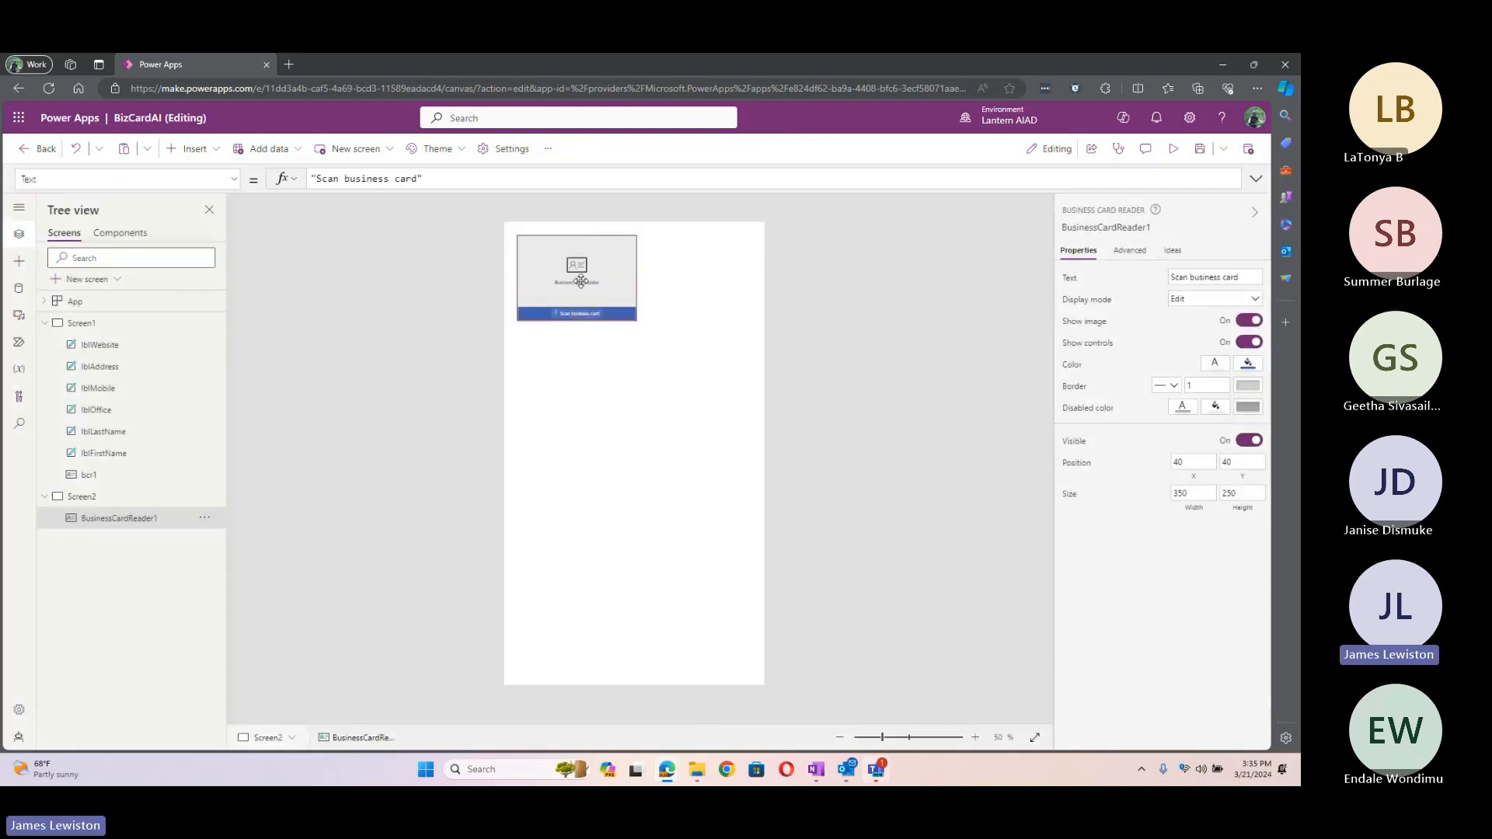
Step: Move the business card reader to the top-left corner and rename it bcr2
{"action": "left_click_drag", "start_coordinate": [579, 281], "coordinate": [813, 381]}
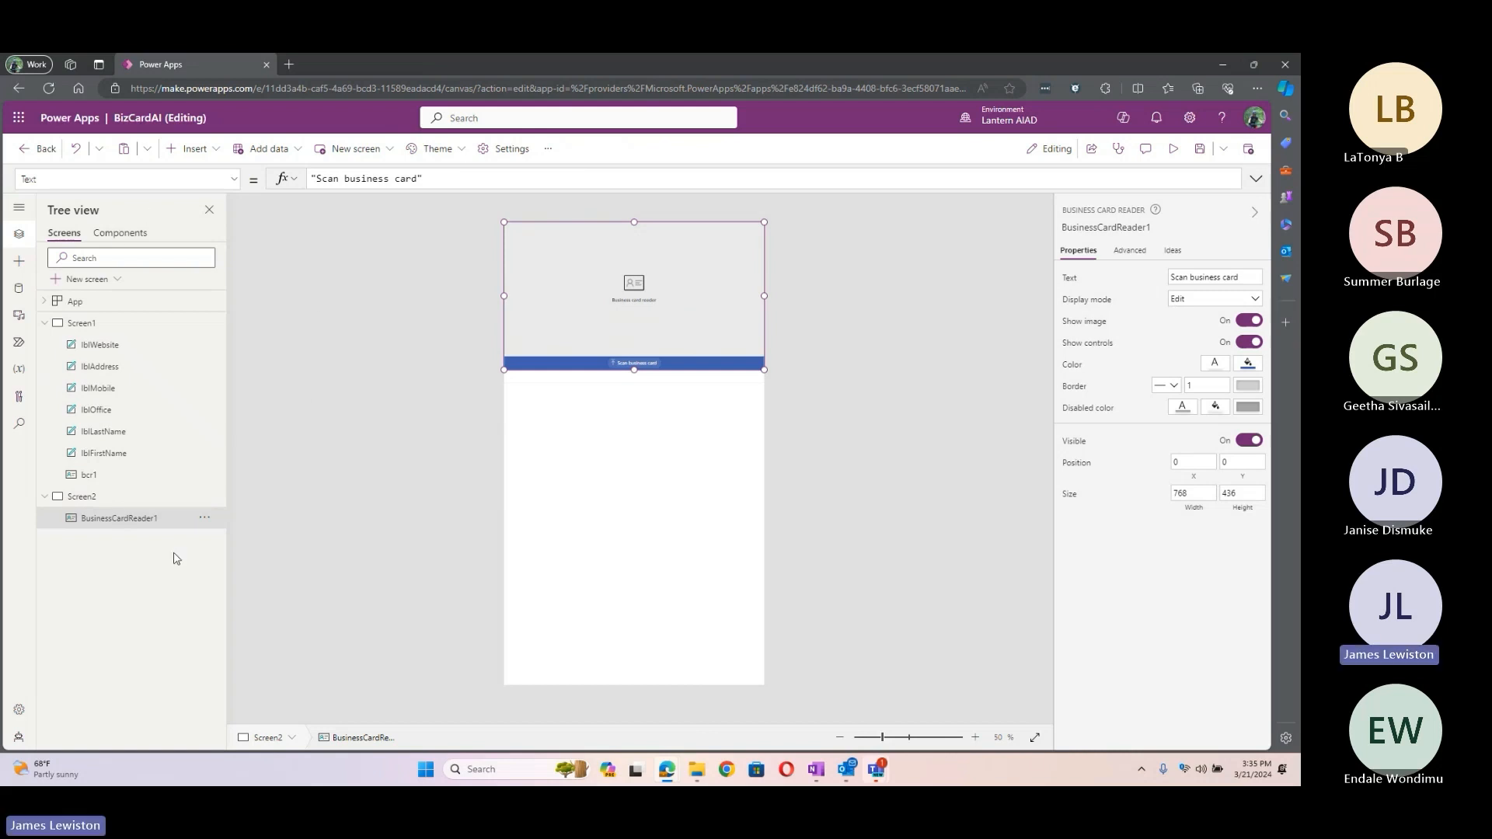
{"action": "left_click", "coordinate": [206, 519]}
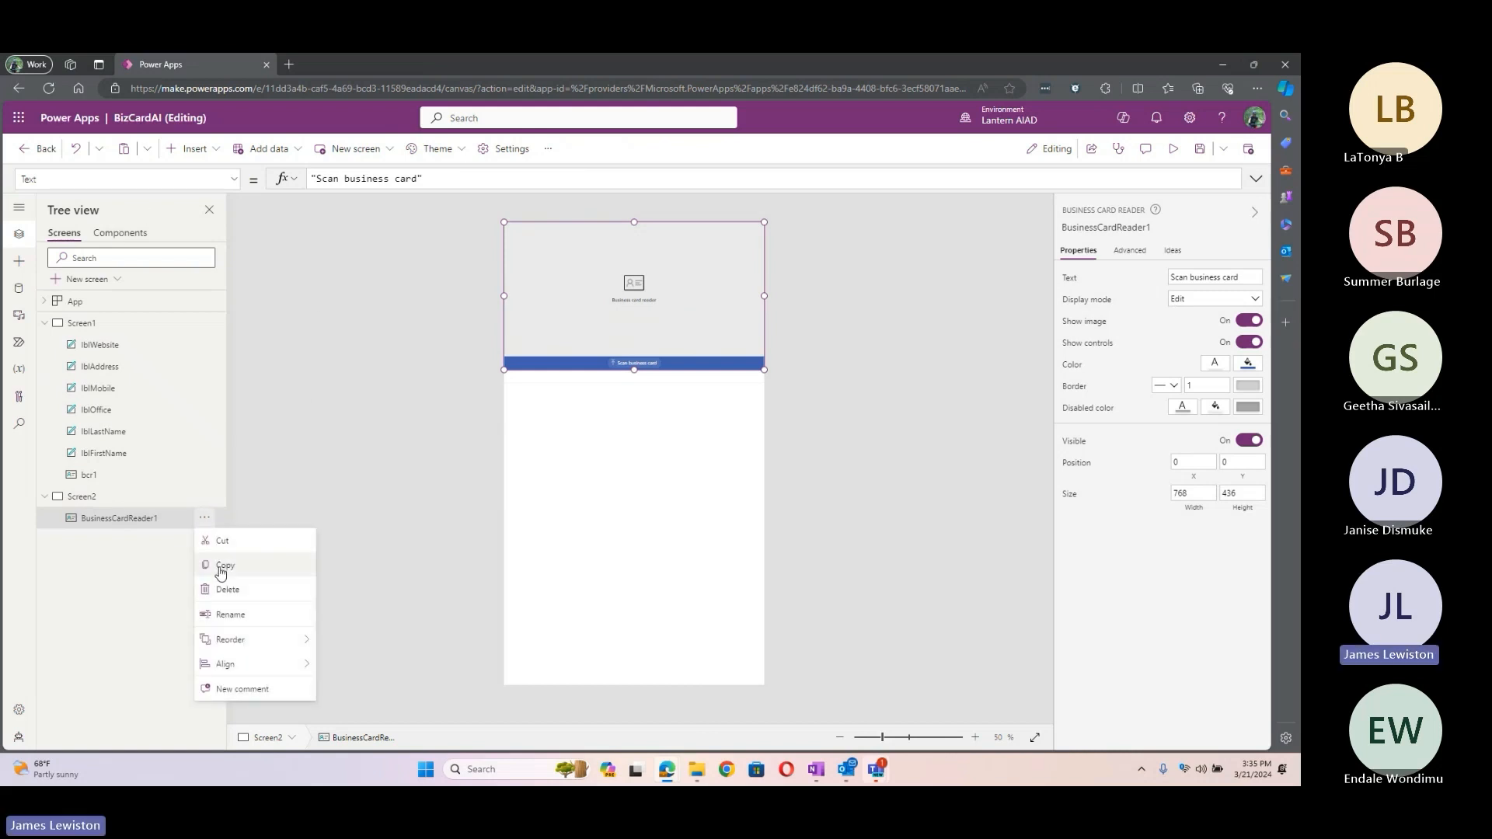
{"action": "left_click", "coordinate": [237, 613]}
{"action": "type", "text": "bcr2"}
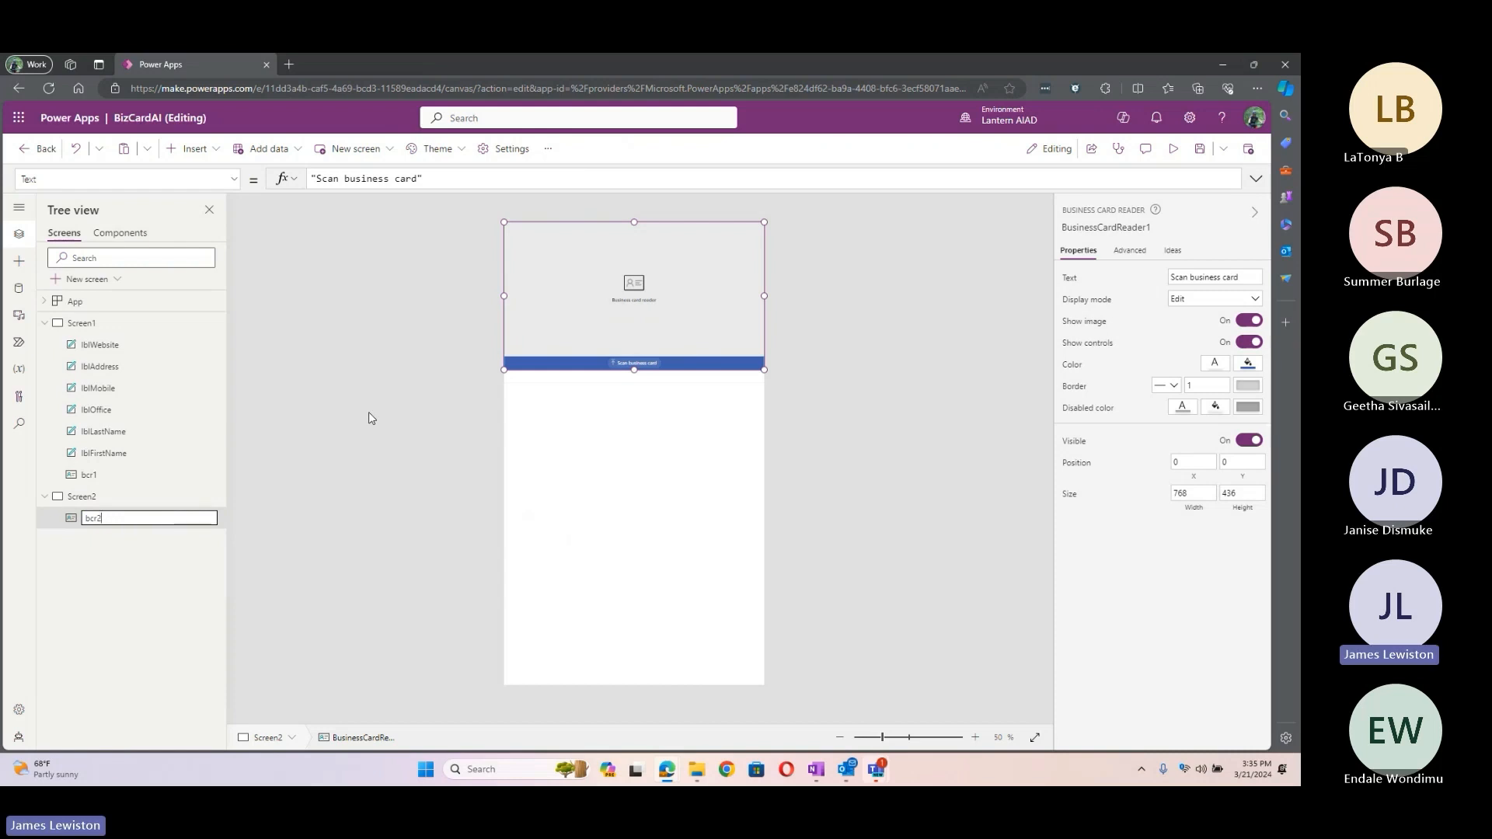
{"action": "key", "text": "Return"}
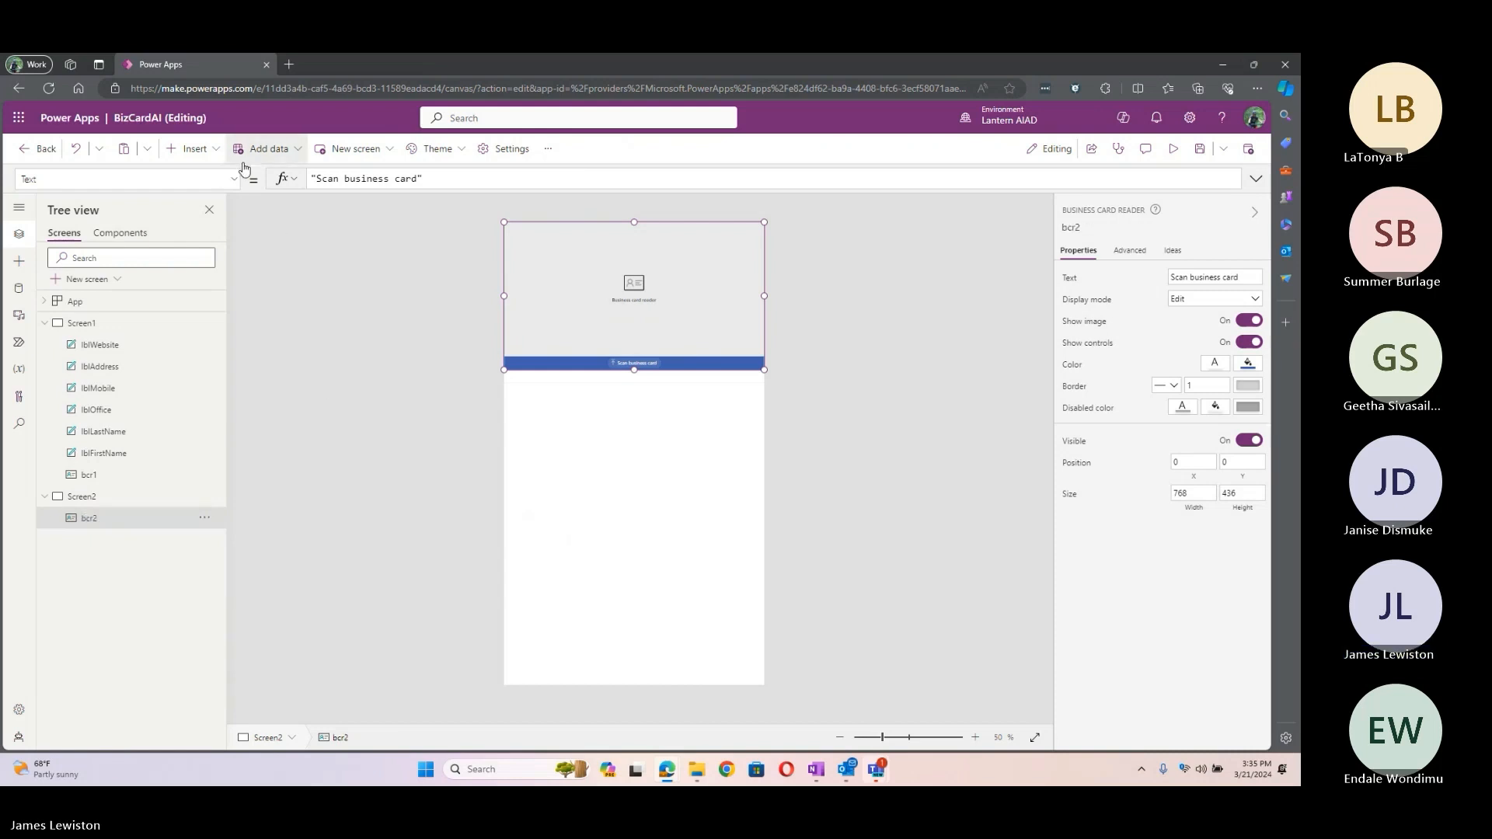
Step: Add a one-line text label below the scan bar with font size 20
{"action": "left_click", "coordinate": [192, 149]}
{"action": "left_click", "coordinate": [213, 239]}
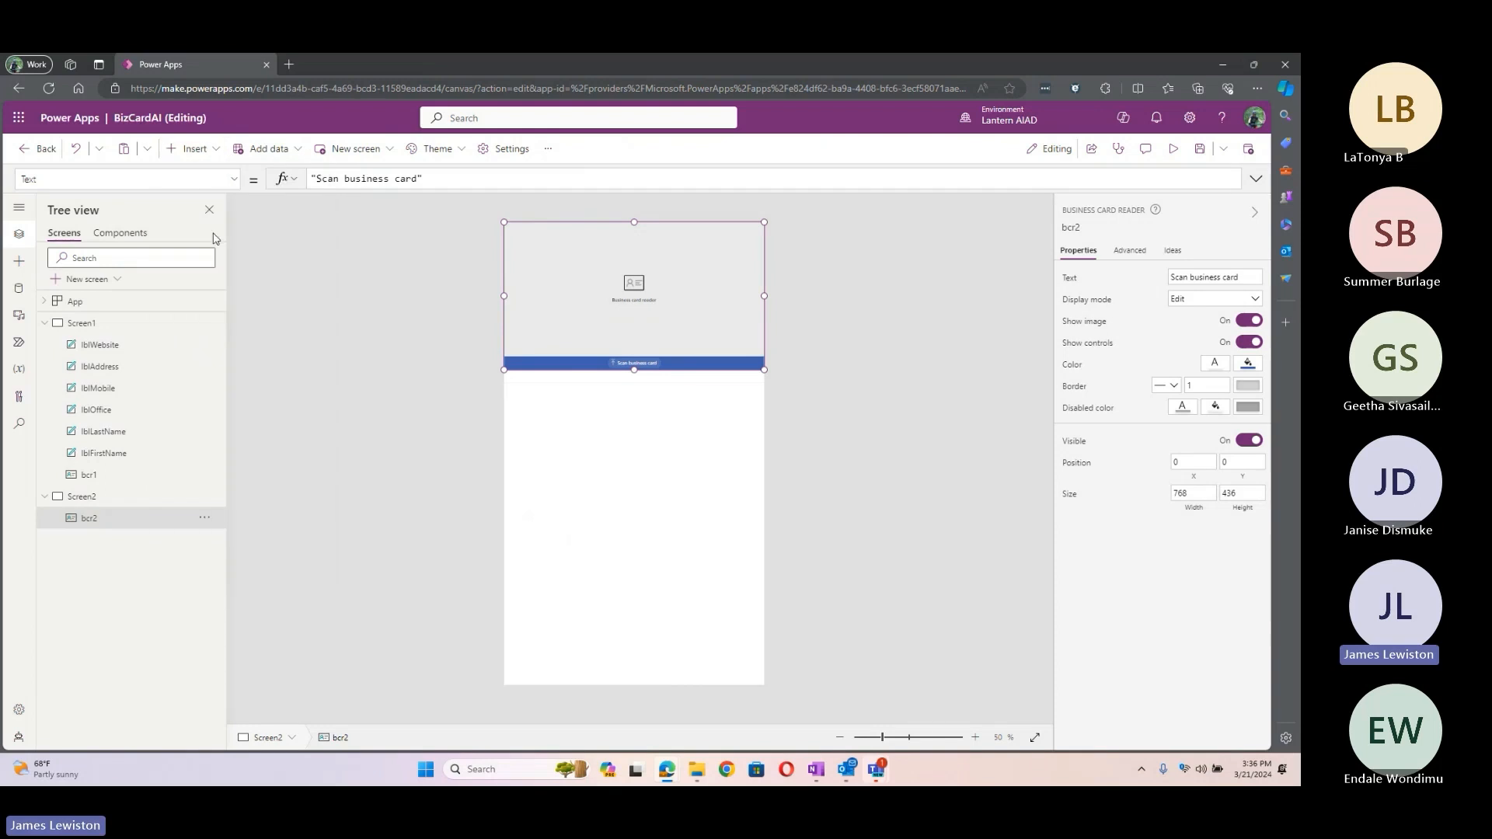
{"action": "left_click_drag", "start_coordinate": [554, 247], "coordinate": [699, 482]}
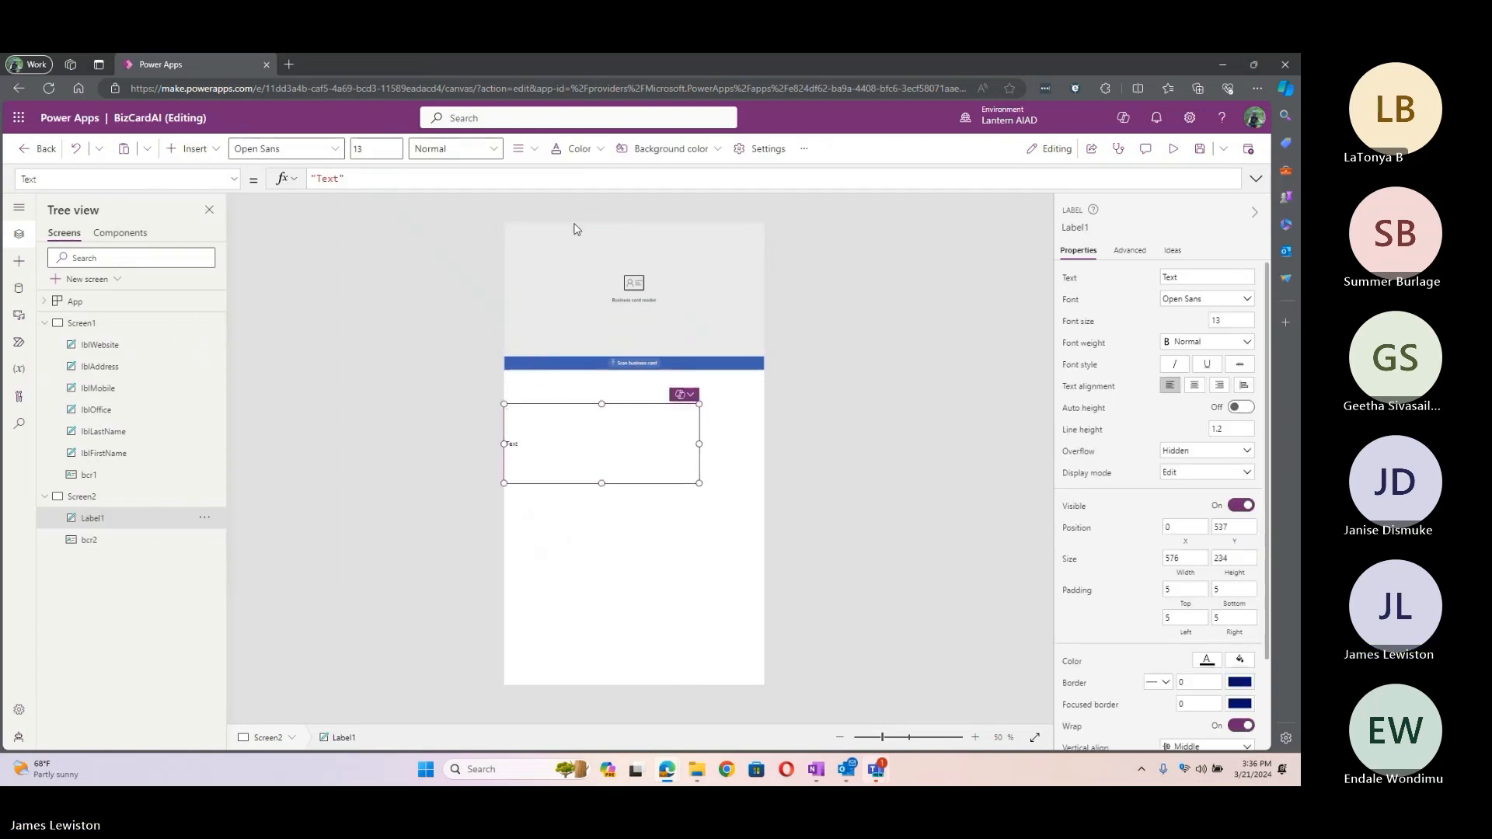
{"action": "left_click_drag", "start_coordinate": [604, 485], "coordinate": [603, 421]}
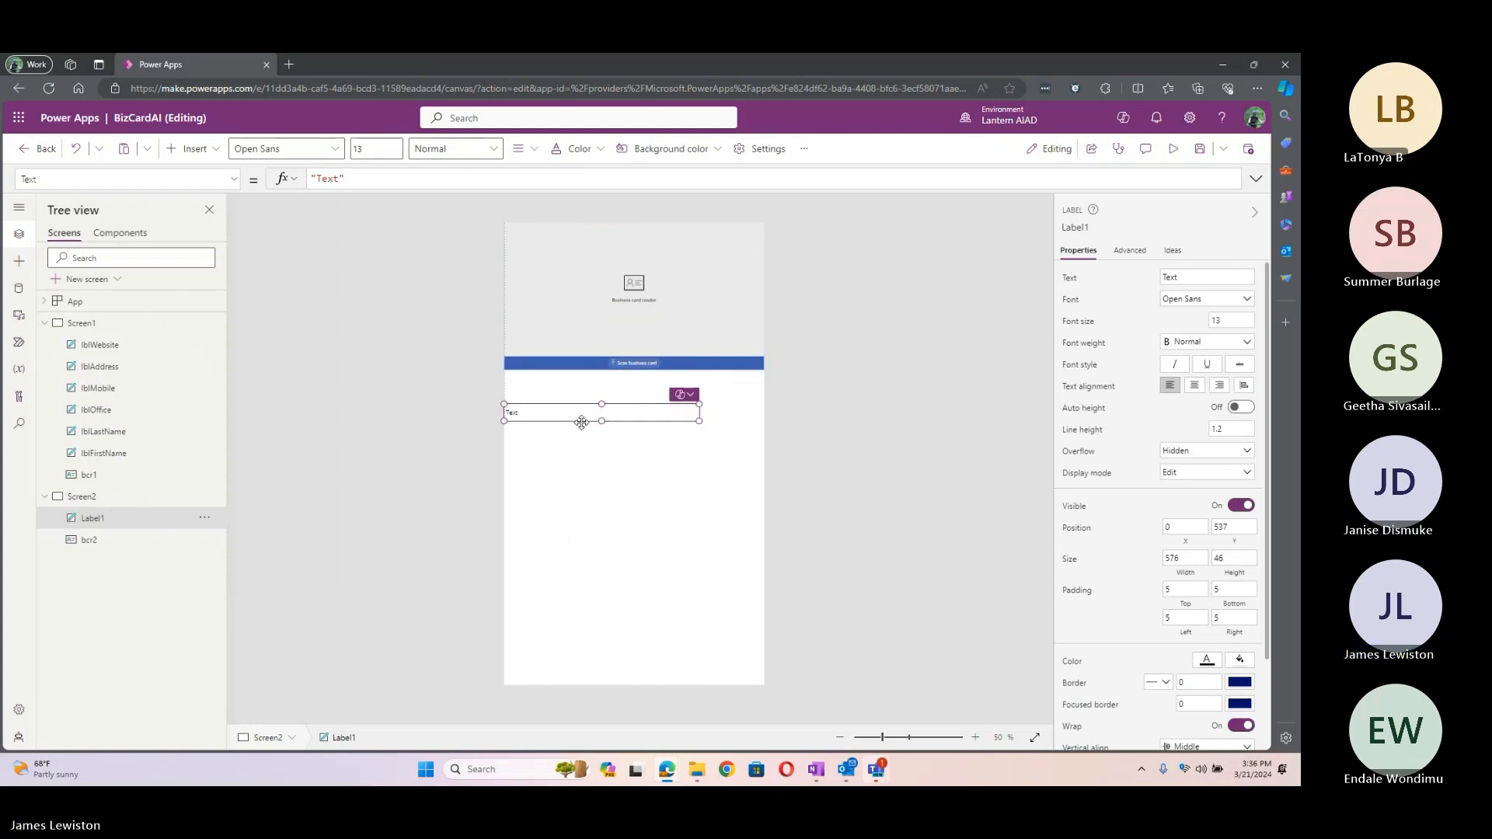
{"action": "left_click_drag", "start_coordinate": [393, 145], "coordinate": [320, 158]}
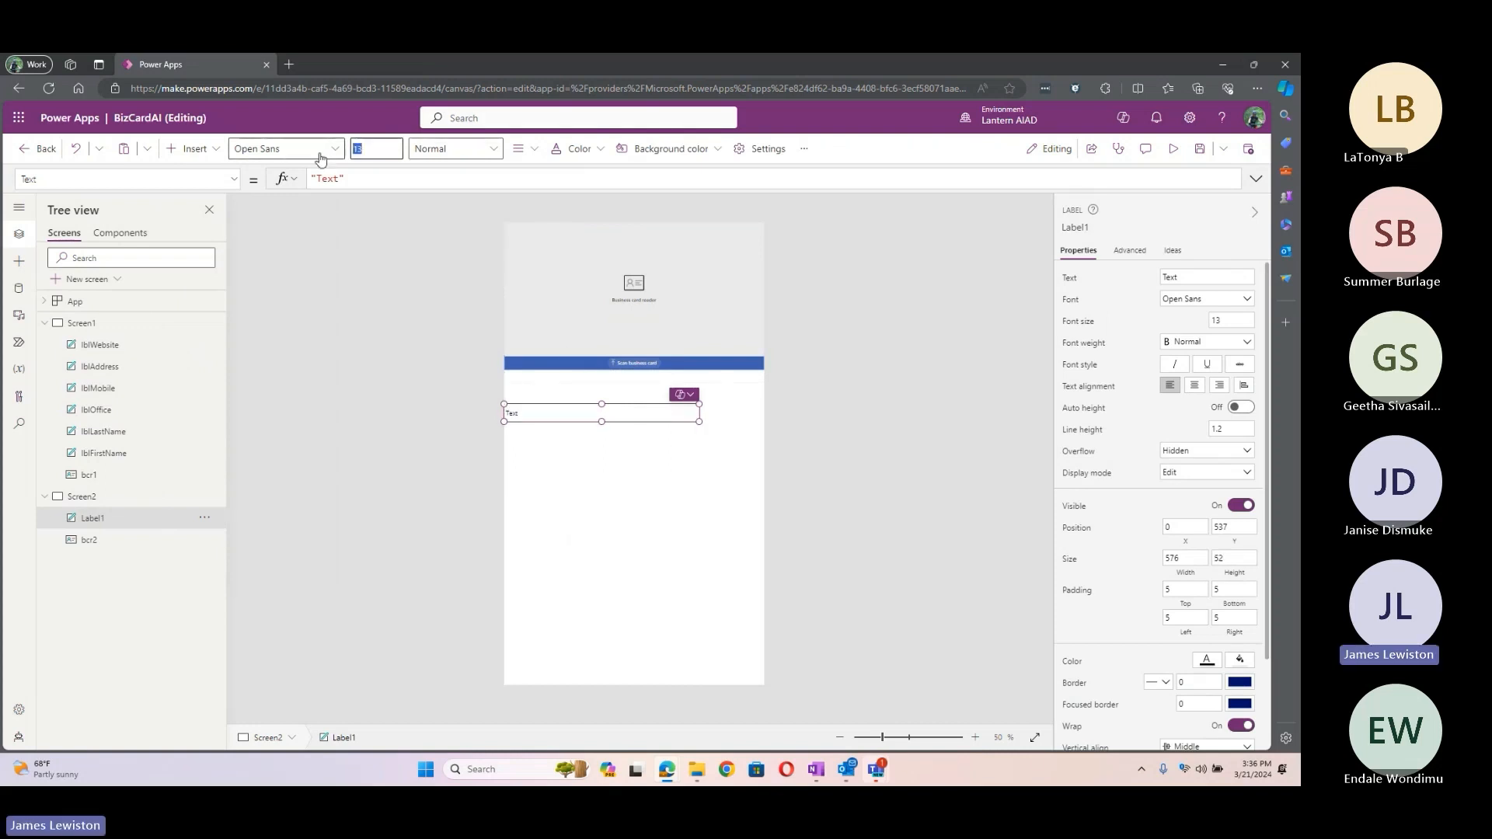
{"action": "type", "text": "20"}
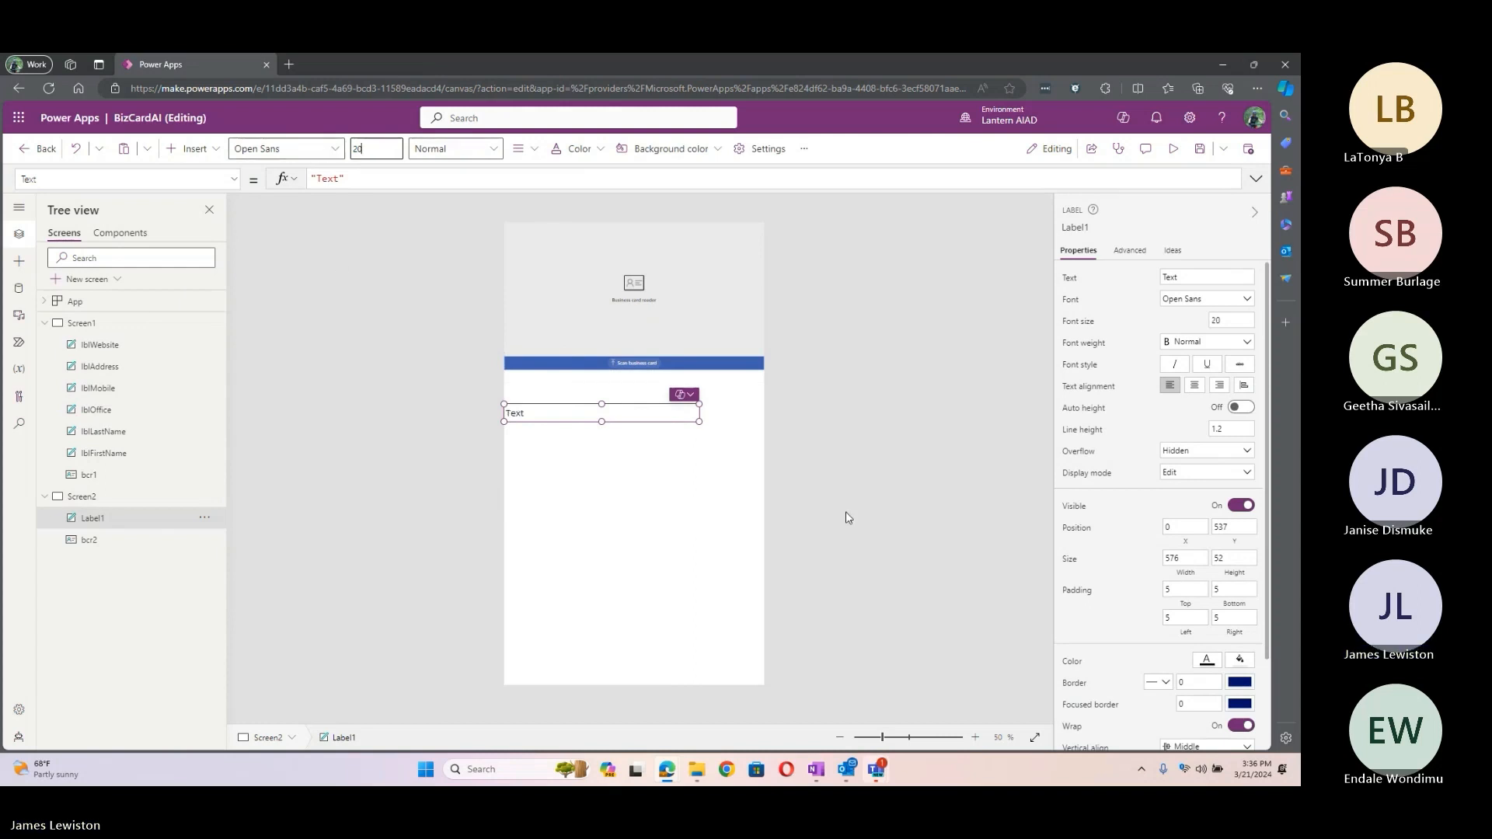
{"action": "left_click", "coordinate": [976, 738]}
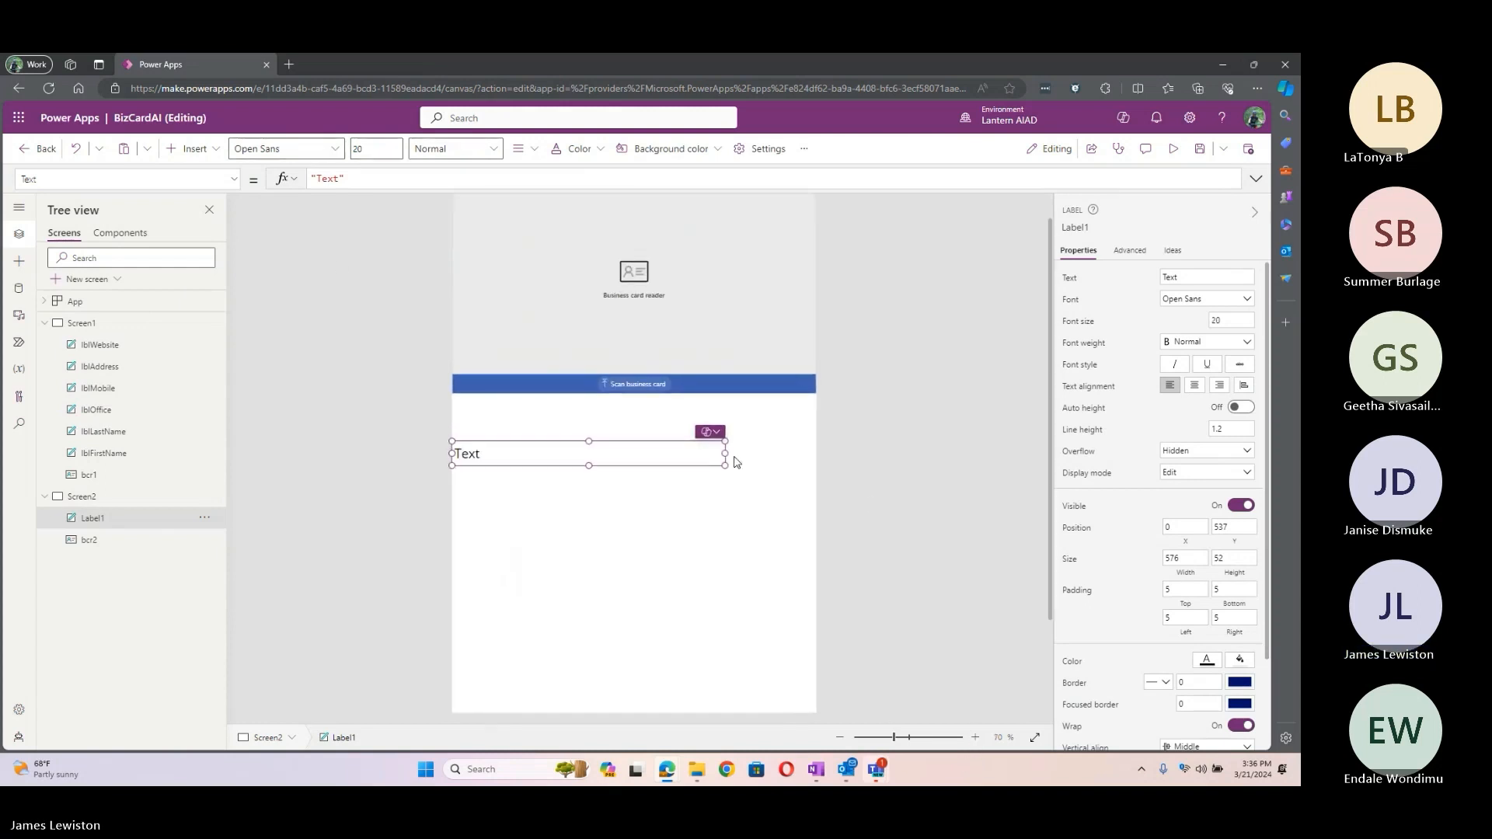
Step: Set Label1's text formula to "Full Name: " & bcr2.FullName
{"action": "left_click", "coordinate": [466, 185]}
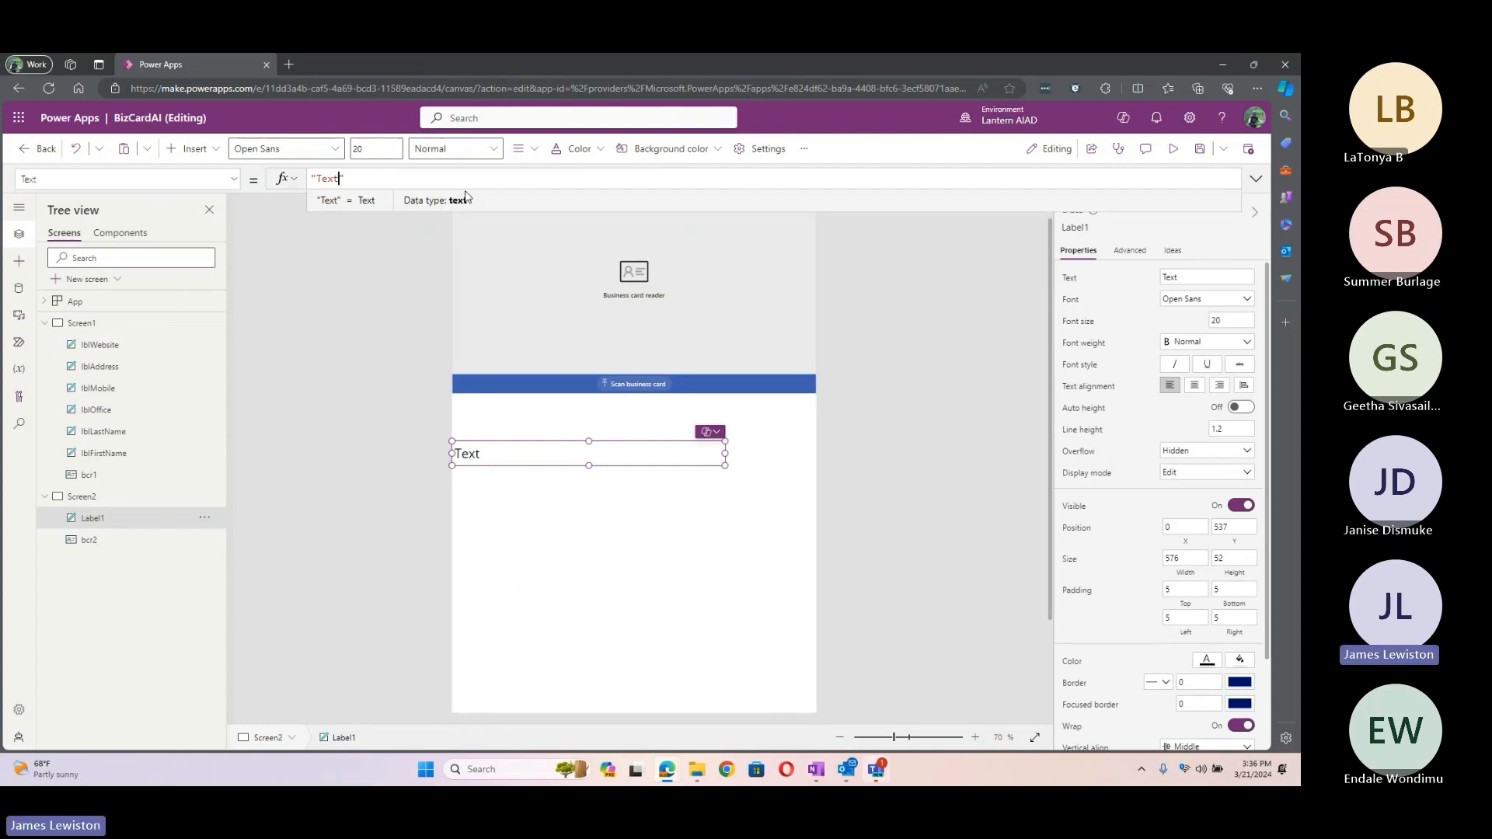
{"action": "key", "text": "BackSpace"}
{"action": "key", "text": "BackSpace"}
{"action": "key", "text": "BackSpace"}
{"action": "key", "text": "BackSpace"}
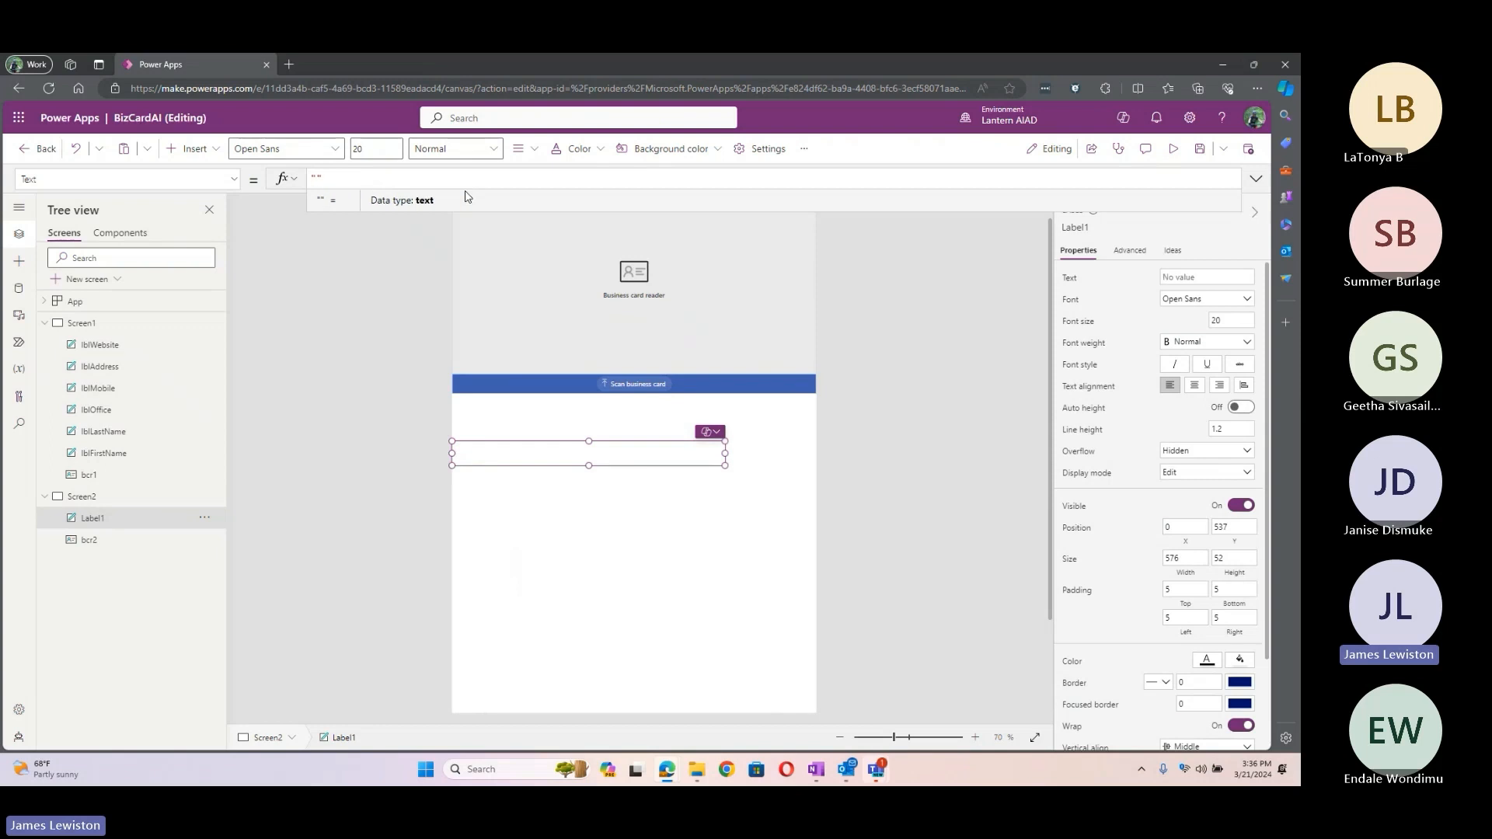
{"action": "type", "text": "Full "}
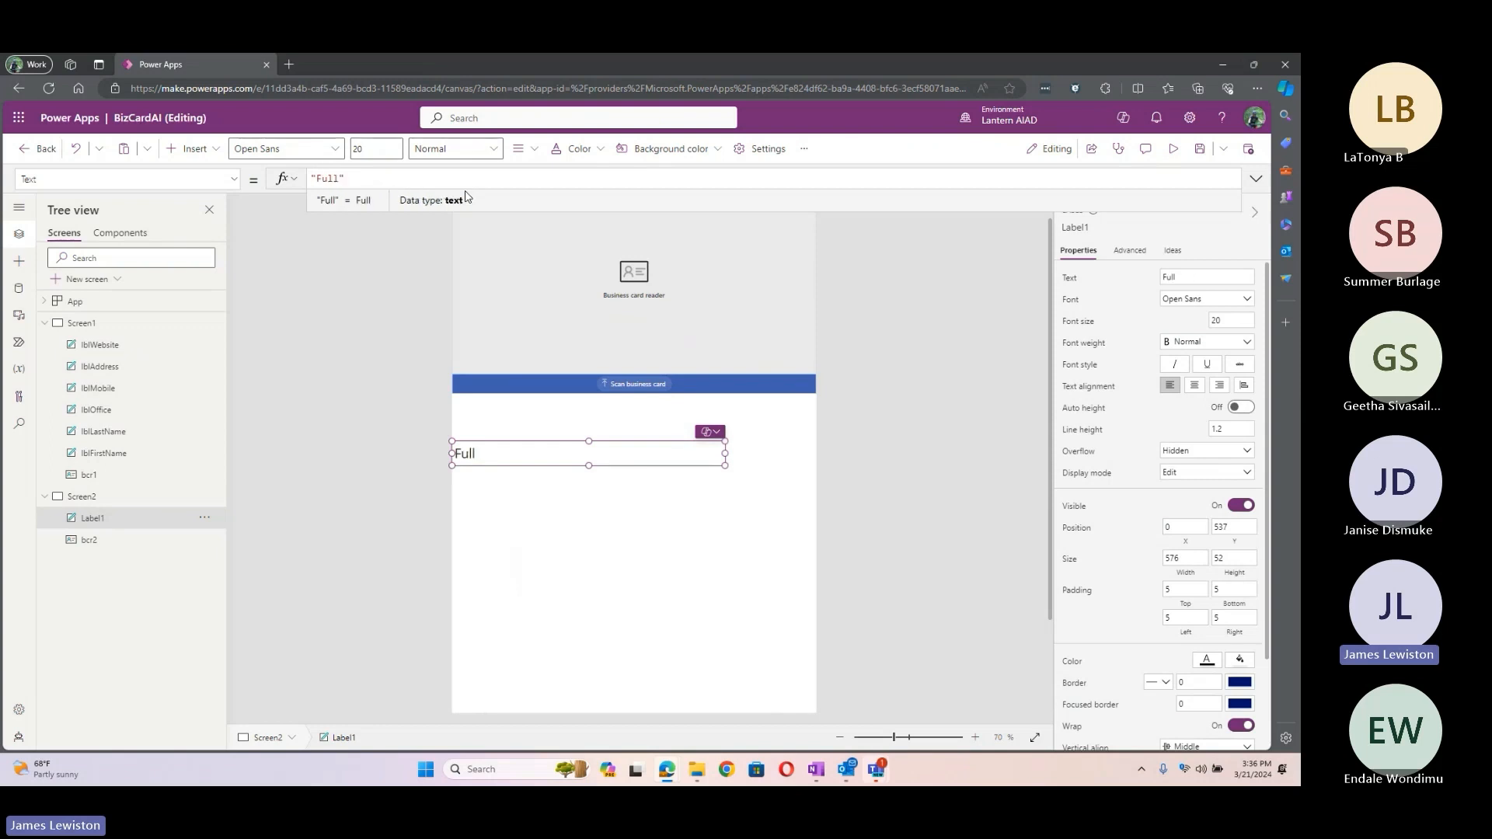
{"action": "type", "text": "Name"}
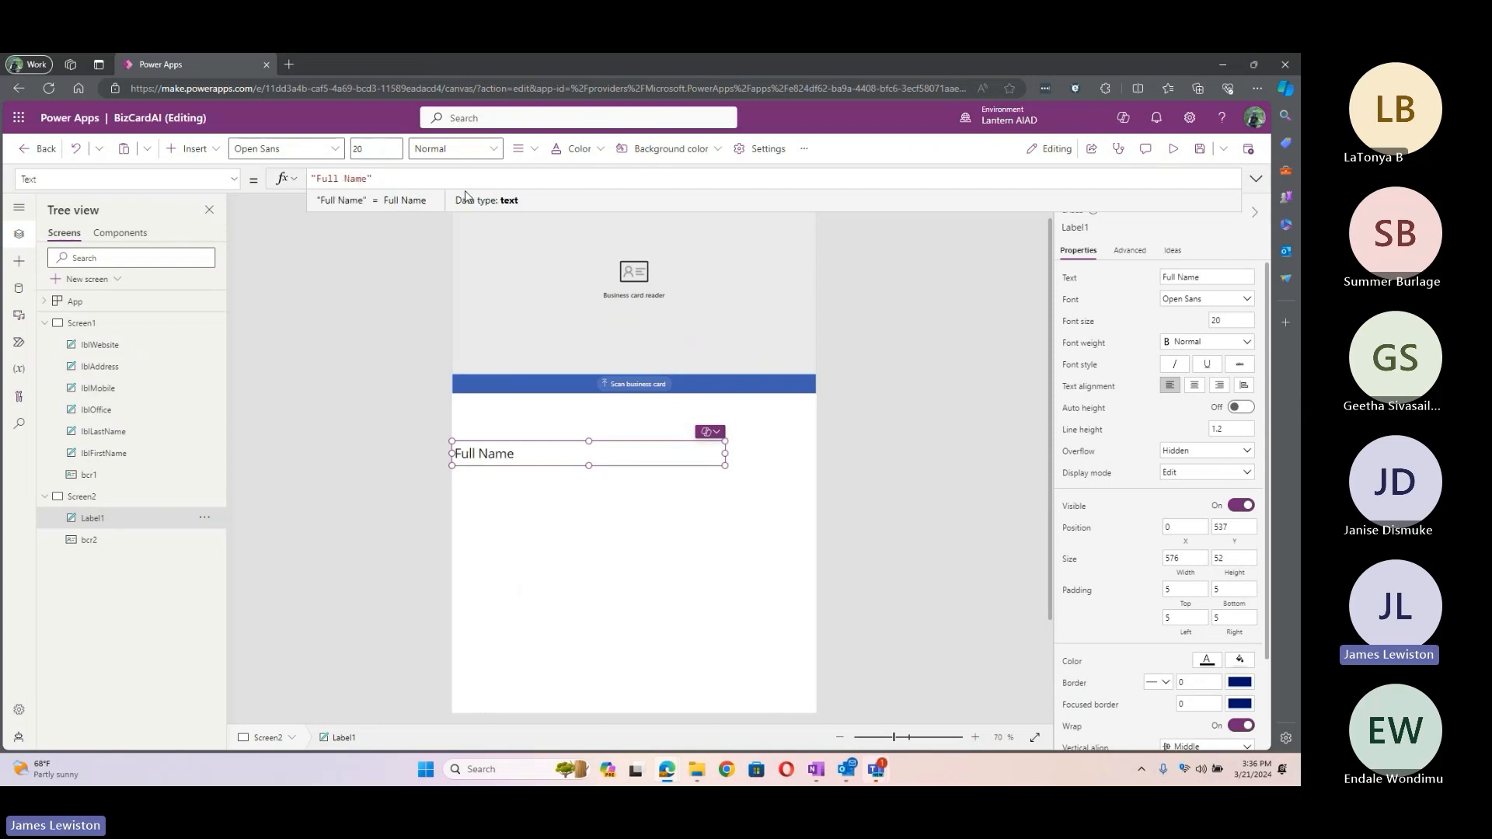
{"action": "type", "text": ": \" & "}
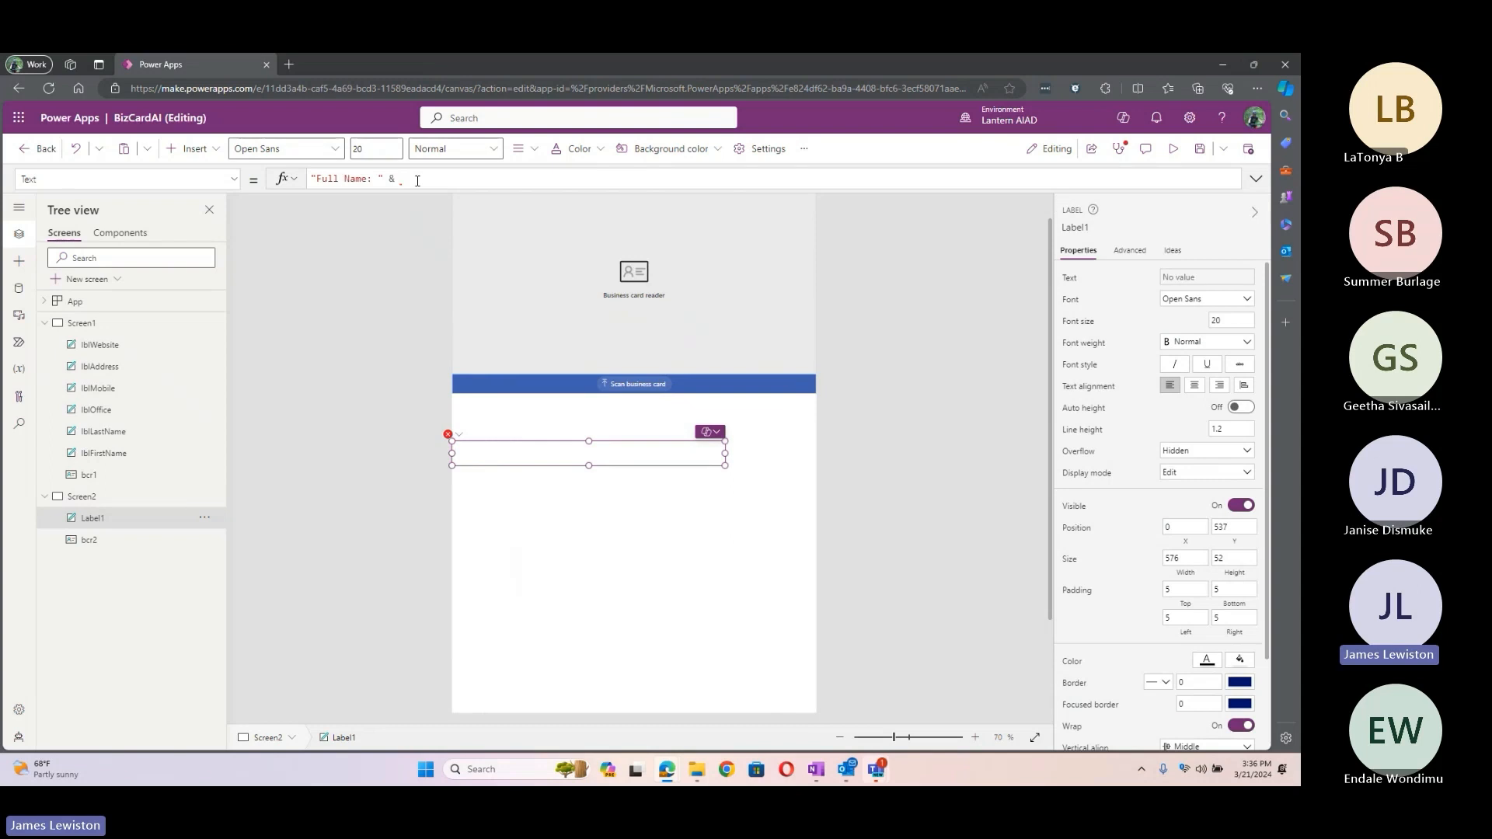
{"action": "type", "text": "bcr2."}
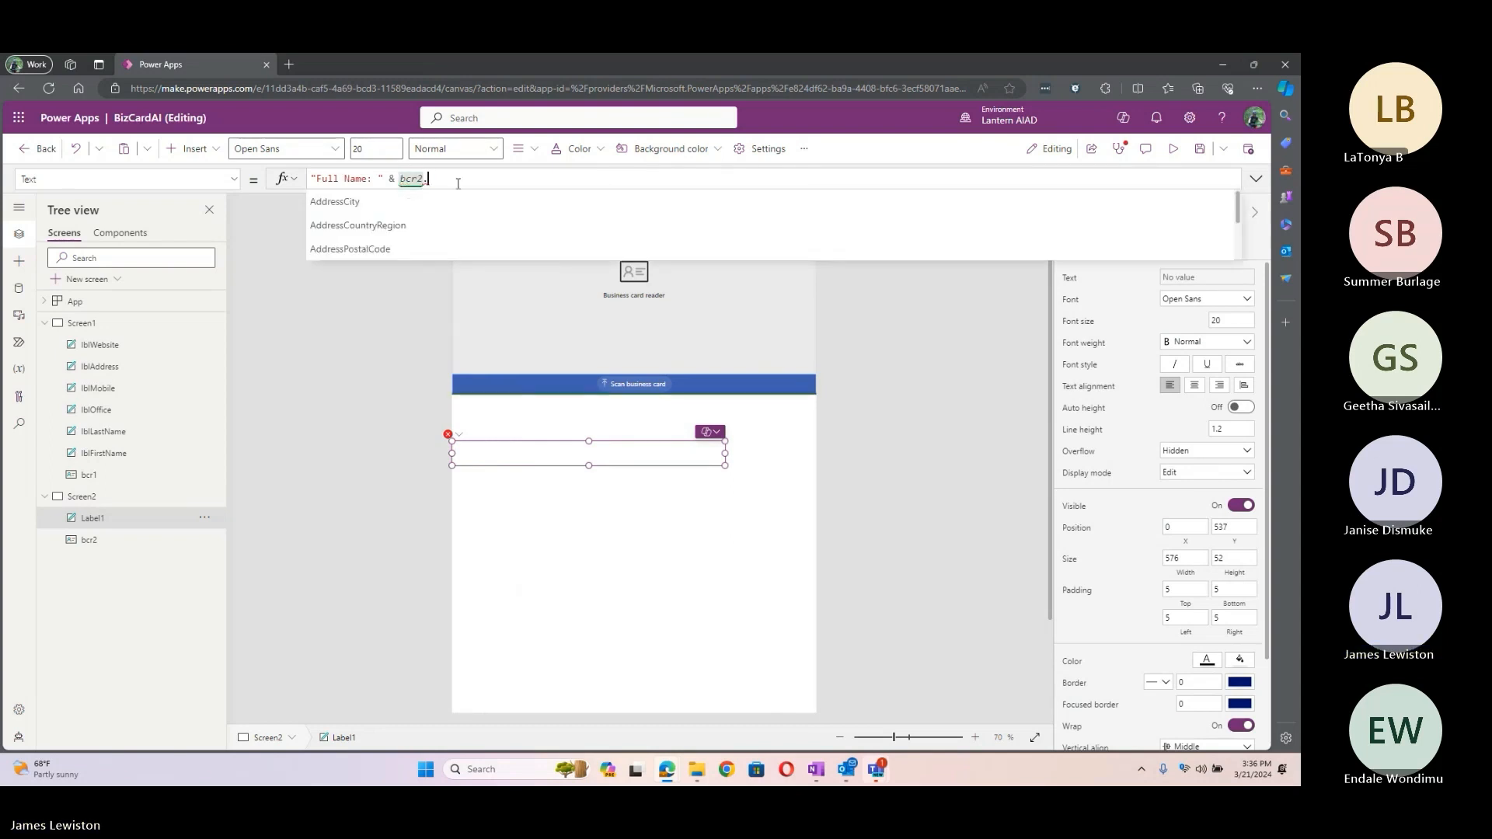
{"action": "scroll", "coordinate": [475, 223], "scroll_direction": "down", "scroll_amount": 3}
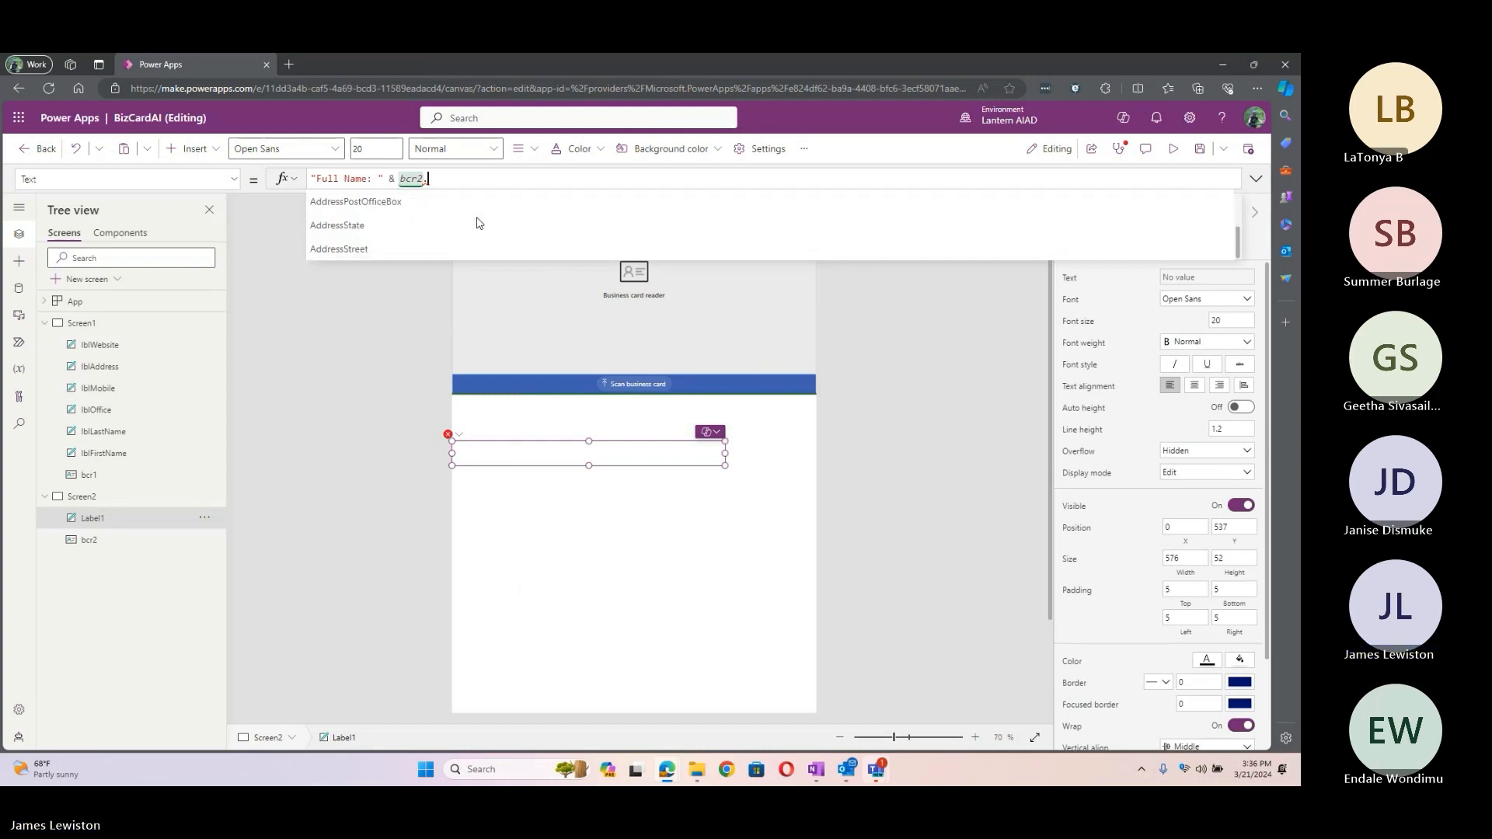
{"action": "scroll", "coordinate": [477, 223], "scroll_direction": "down", "scroll_amount": 4}
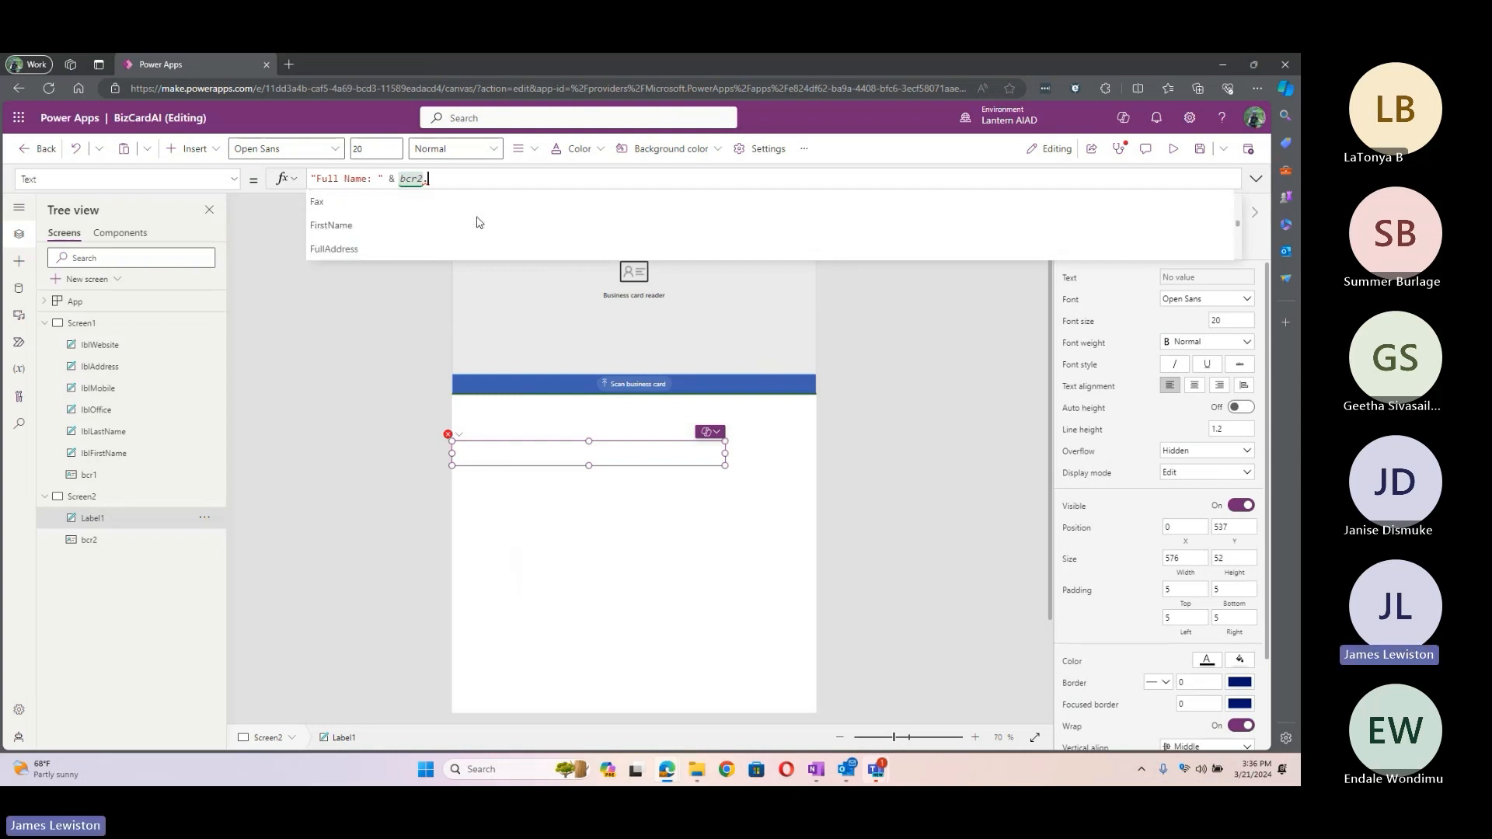
{"action": "scroll", "coordinate": [477, 223], "scroll_direction": "down", "scroll_amount": 6}
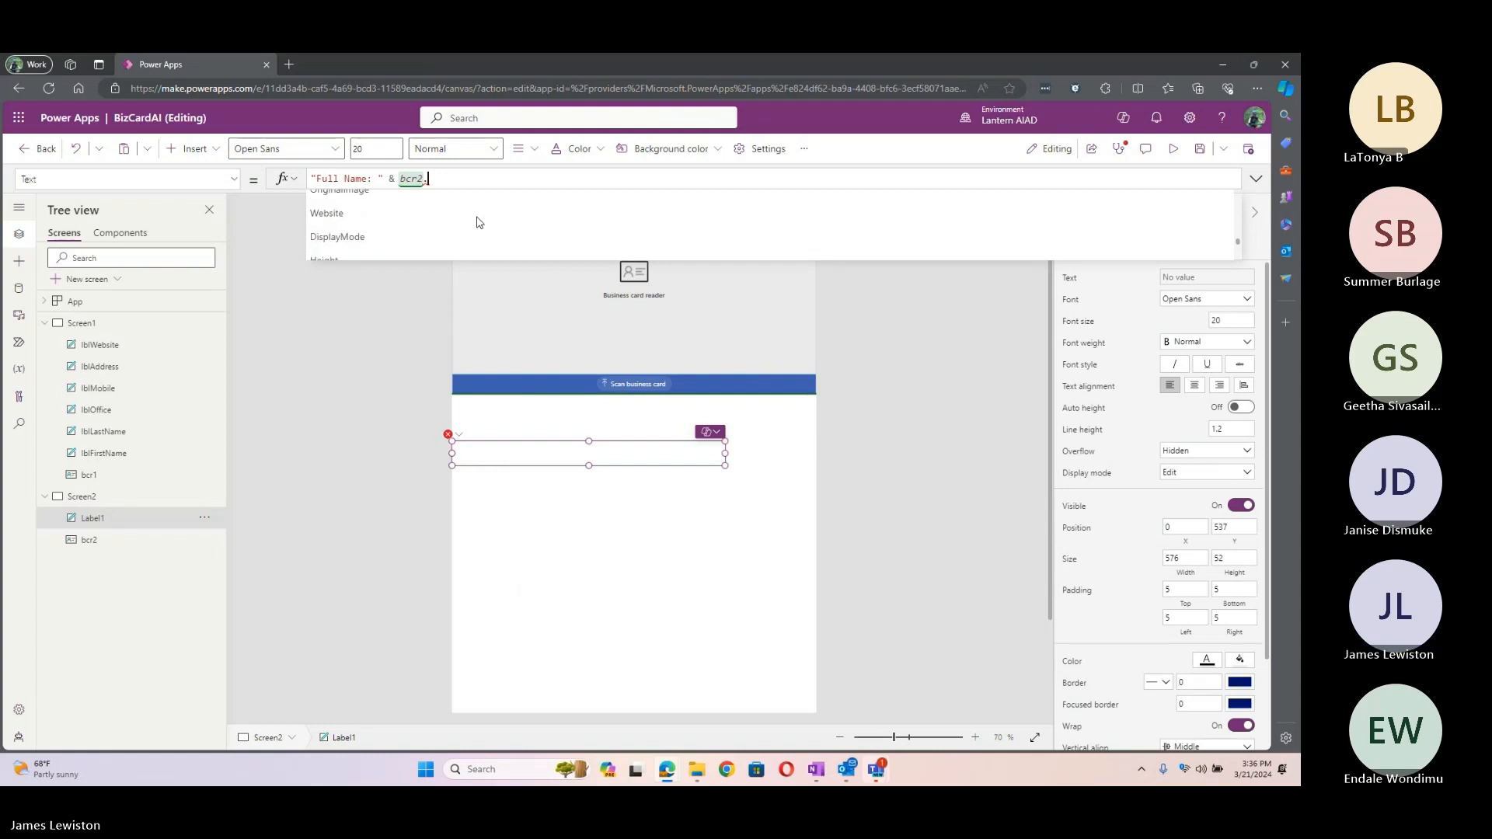
{"action": "scroll", "coordinate": [479, 223], "scroll_direction": "down", "scroll_amount": 3}
{"action": "scroll", "coordinate": [479, 223], "scroll_direction": "up", "scroll_amount": 4}
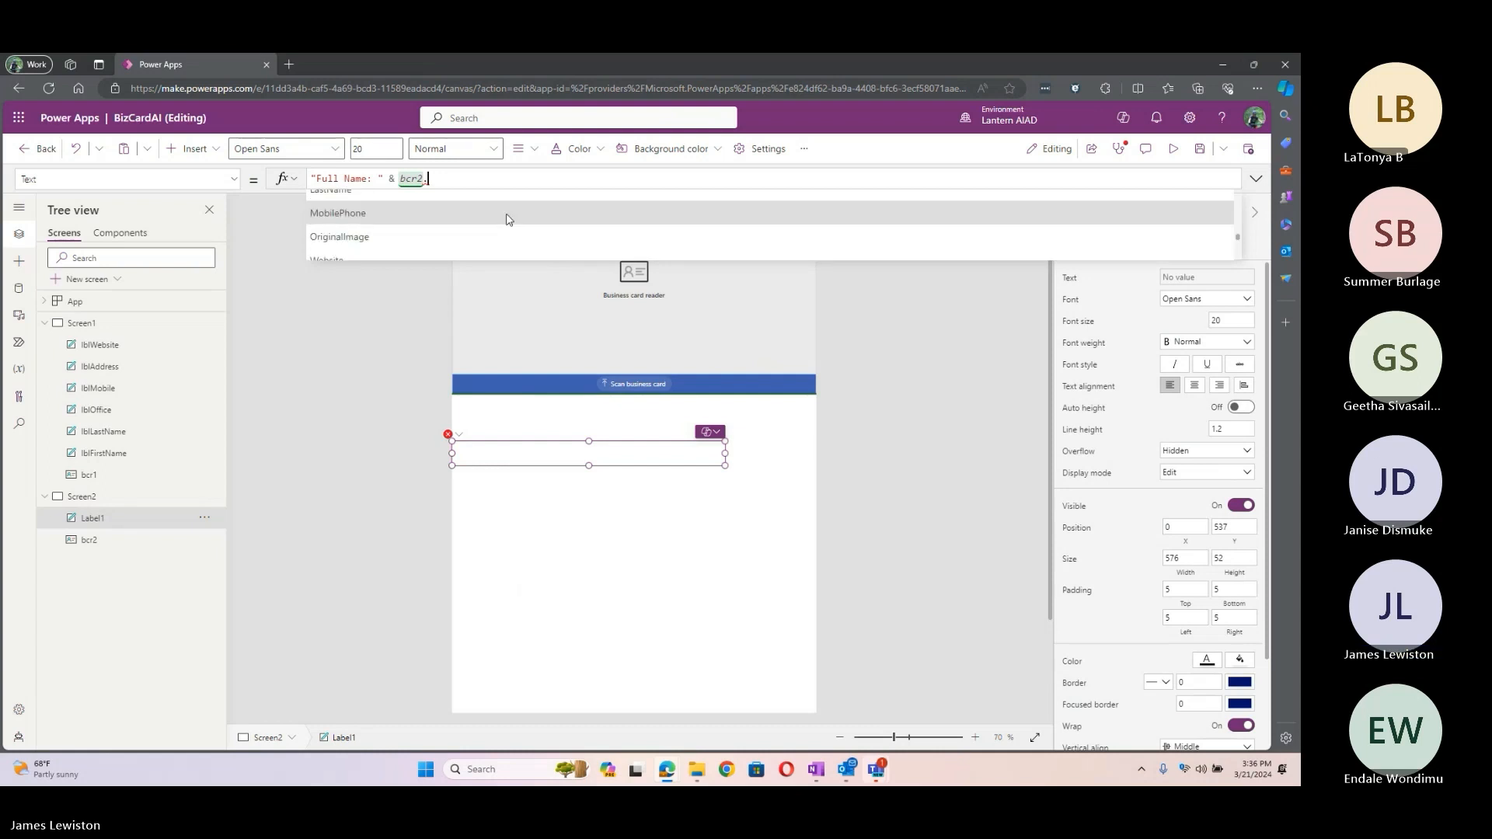
{"action": "scroll", "coordinate": [498, 224], "scroll_direction": "up", "scroll_amount": 3}
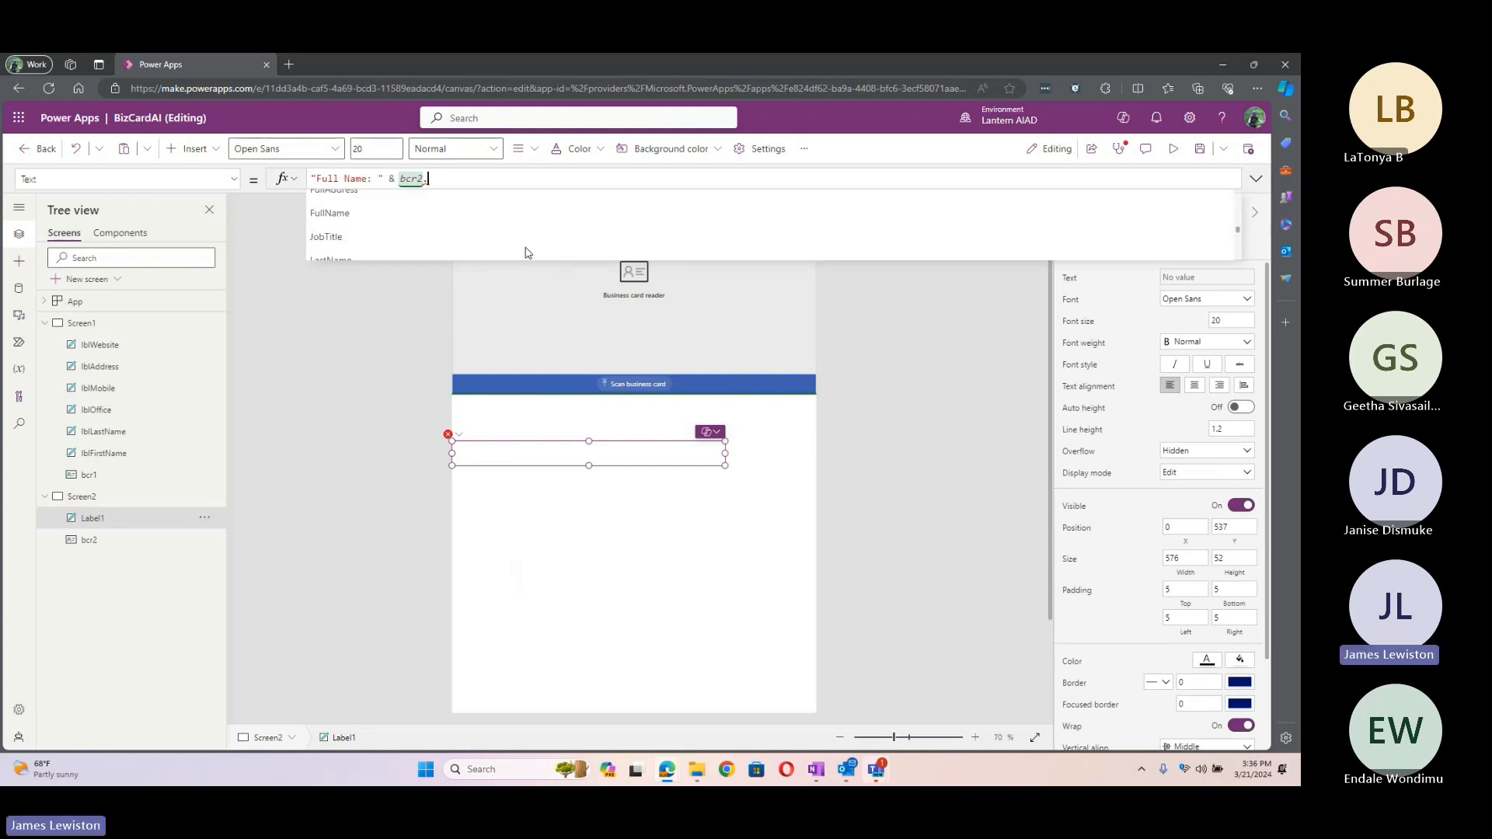
{"action": "scroll", "coordinate": [525, 252], "scroll_direction": "up", "scroll_amount": 1}
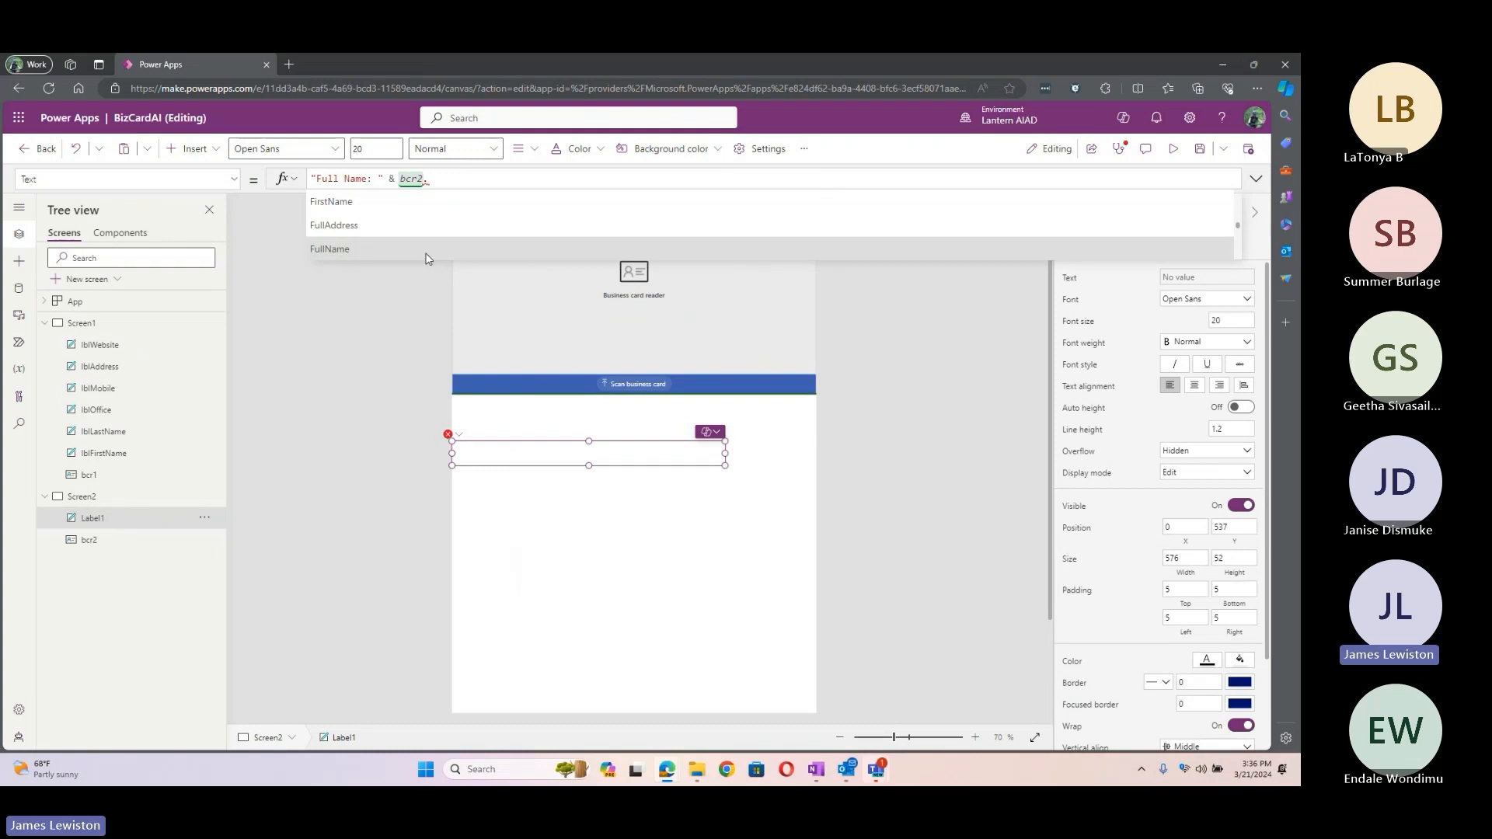
{"action": "left_click", "coordinate": [426, 250]}
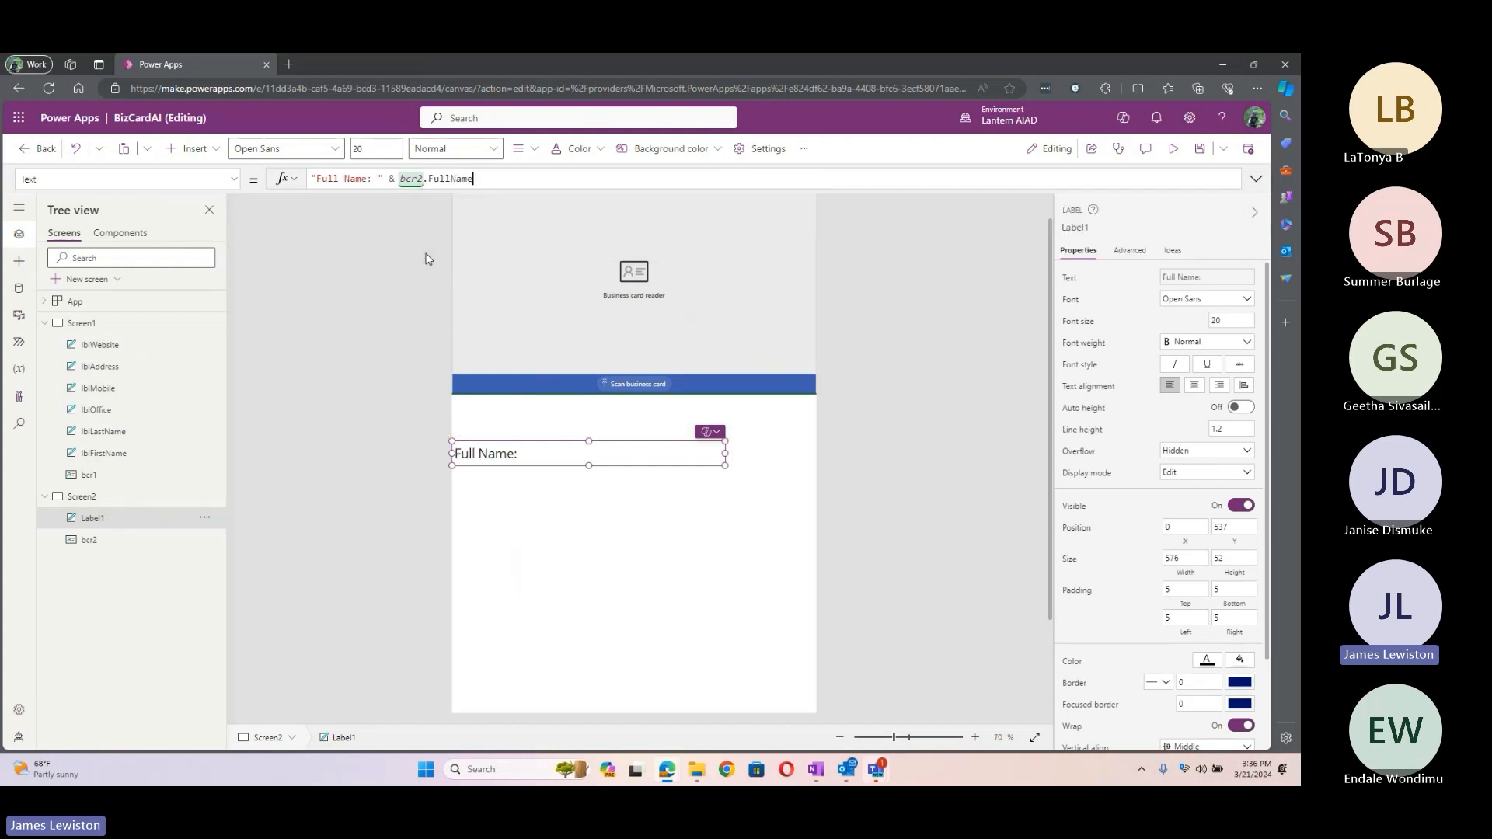
{"action": "left_click", "coordinate": [286, 472]}
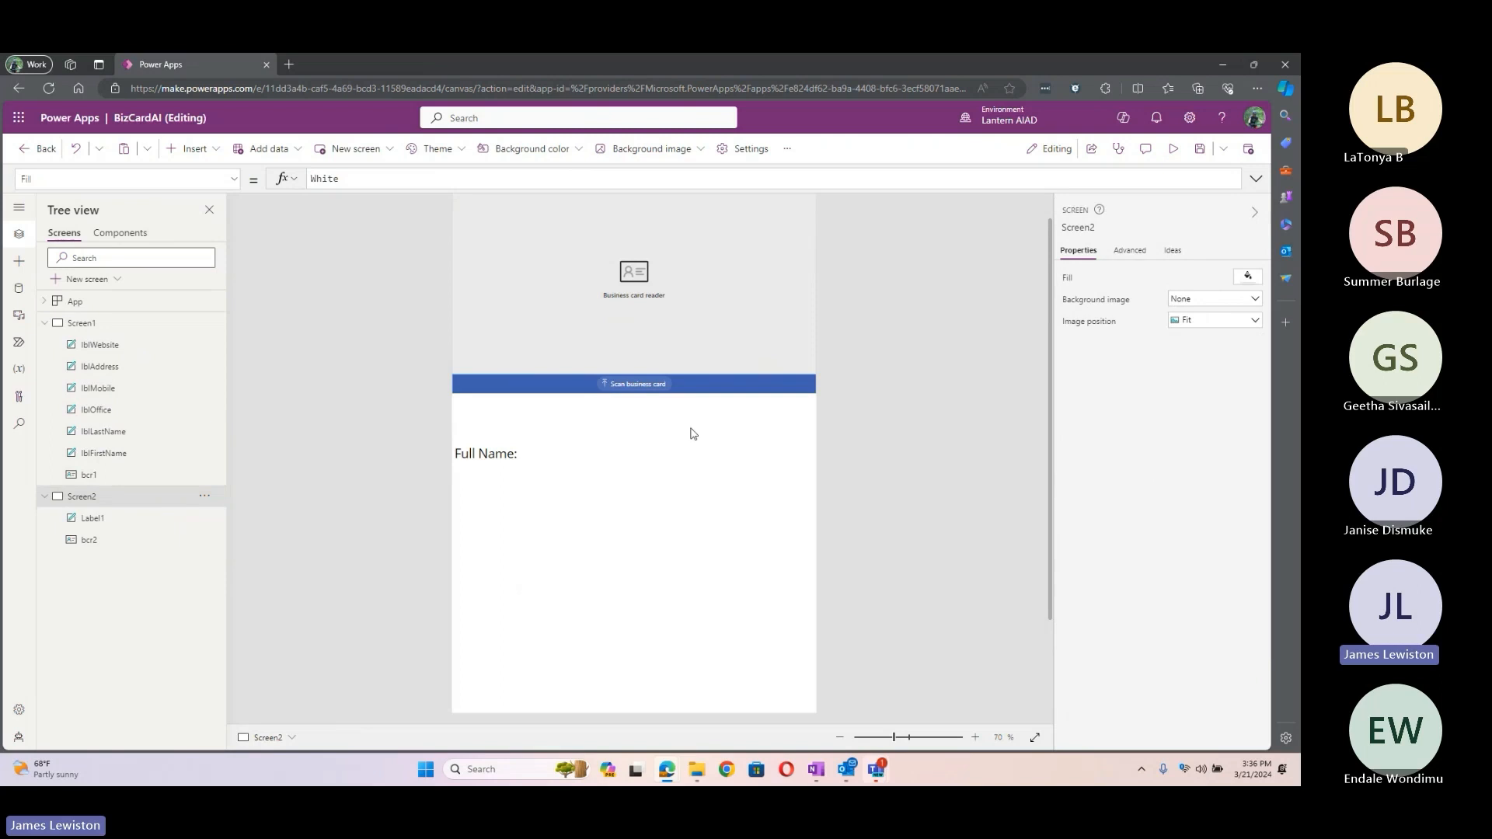
Step: Scan the BizCard image from the Desktop to fill in the full name, then exit the editor
{"action": "left_click", "coordinate": [648, 384]}
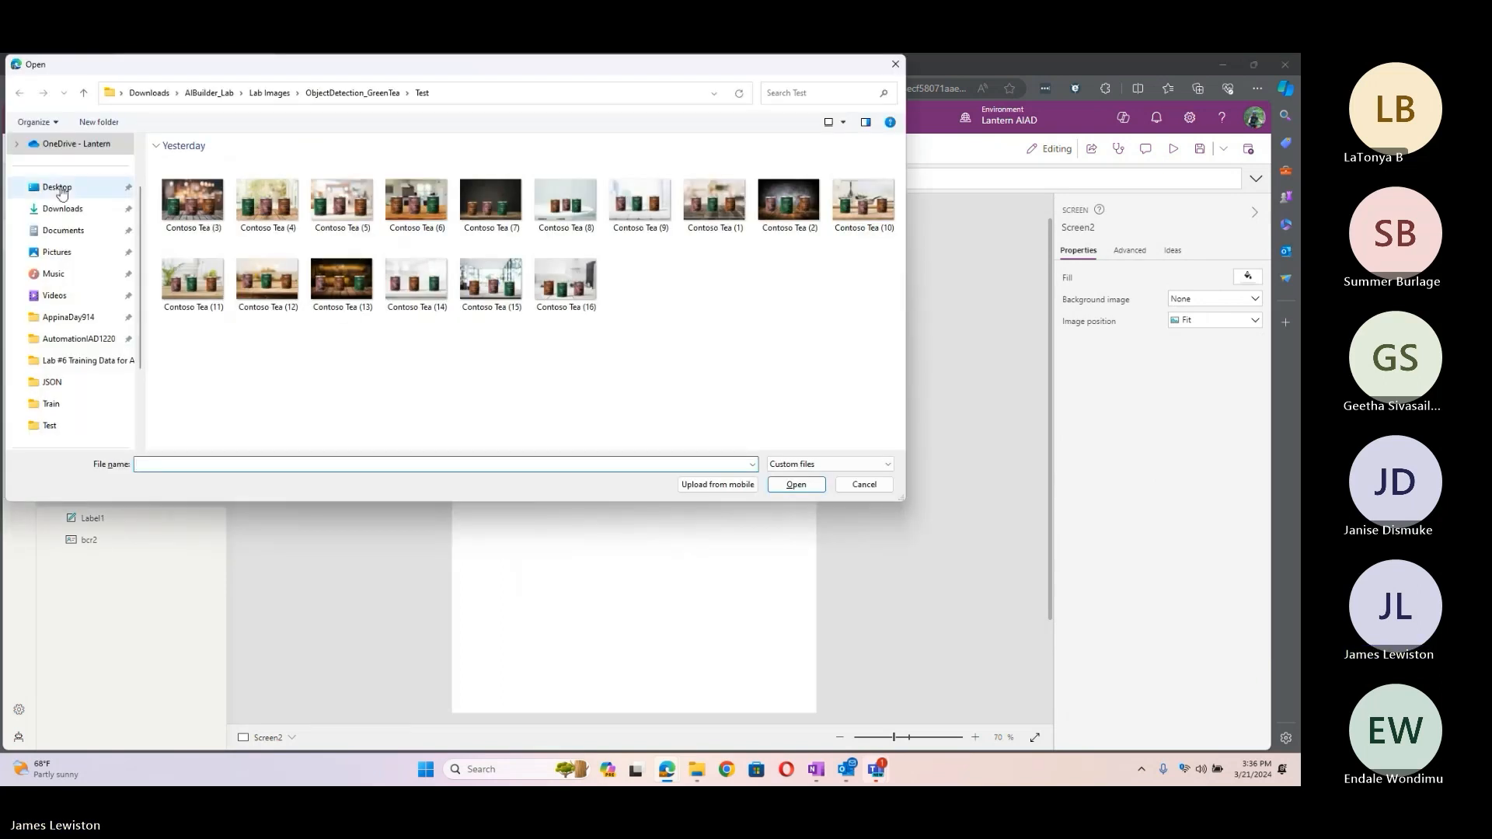
{"action": "left_click", "coordinate": [62, 190]}
{"action": "left_click", "coordinate": [282, 192]}
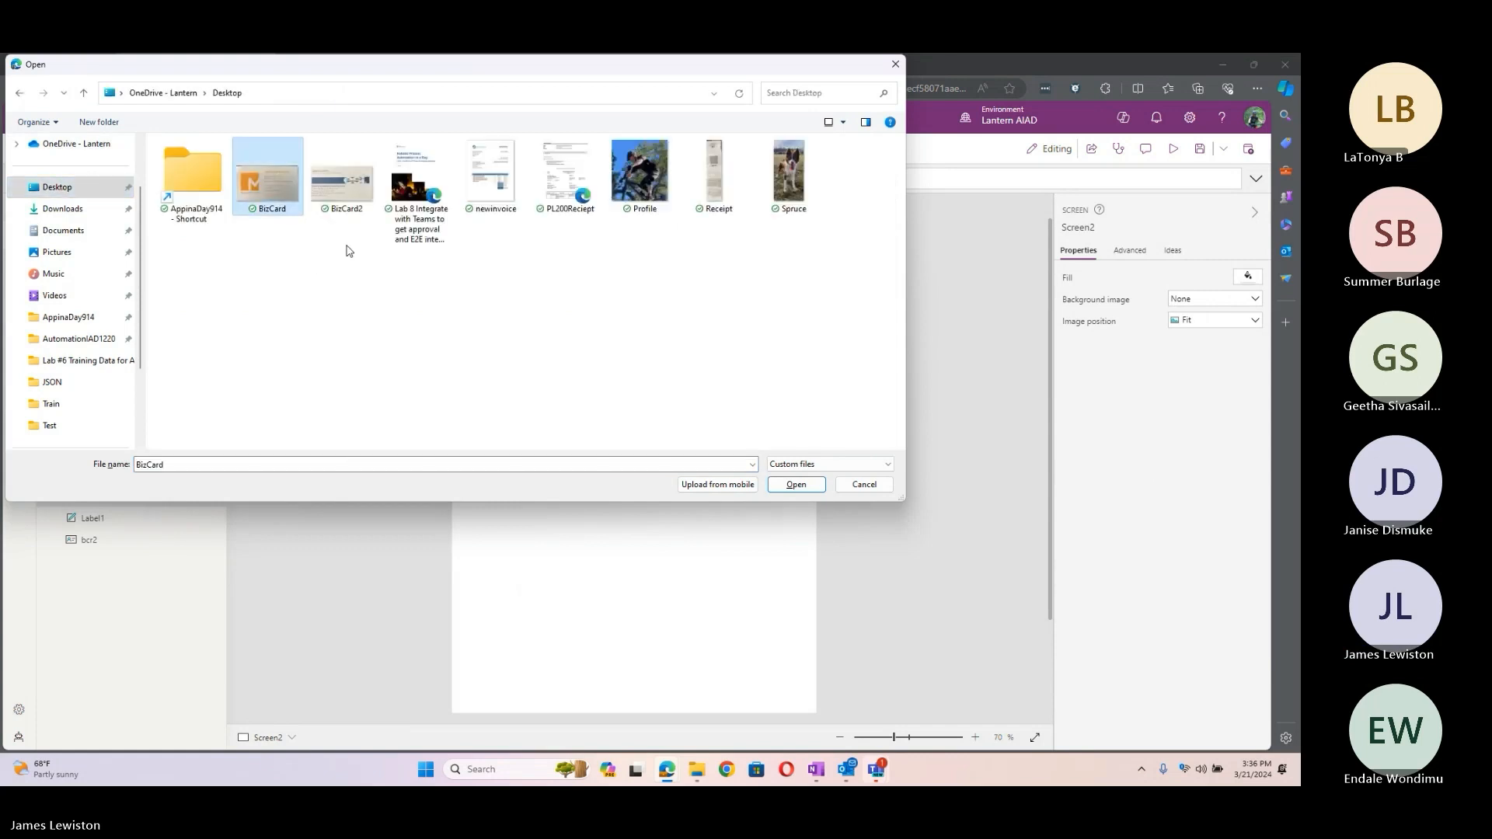
{"action": "left_click", "coordinate": [795, 484]}
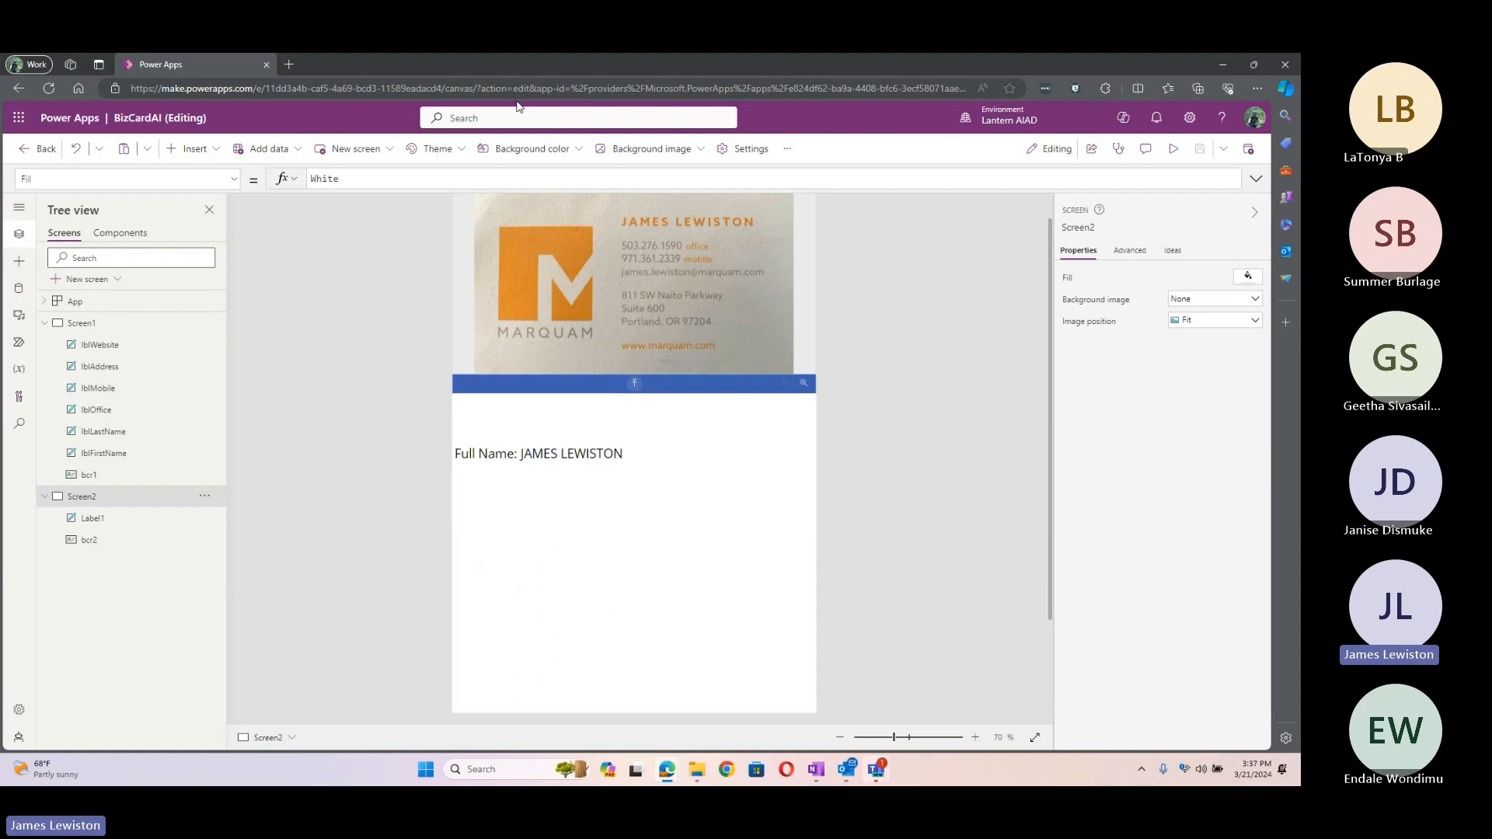
{"action": "left_click", "coordinate": [41, 155]}
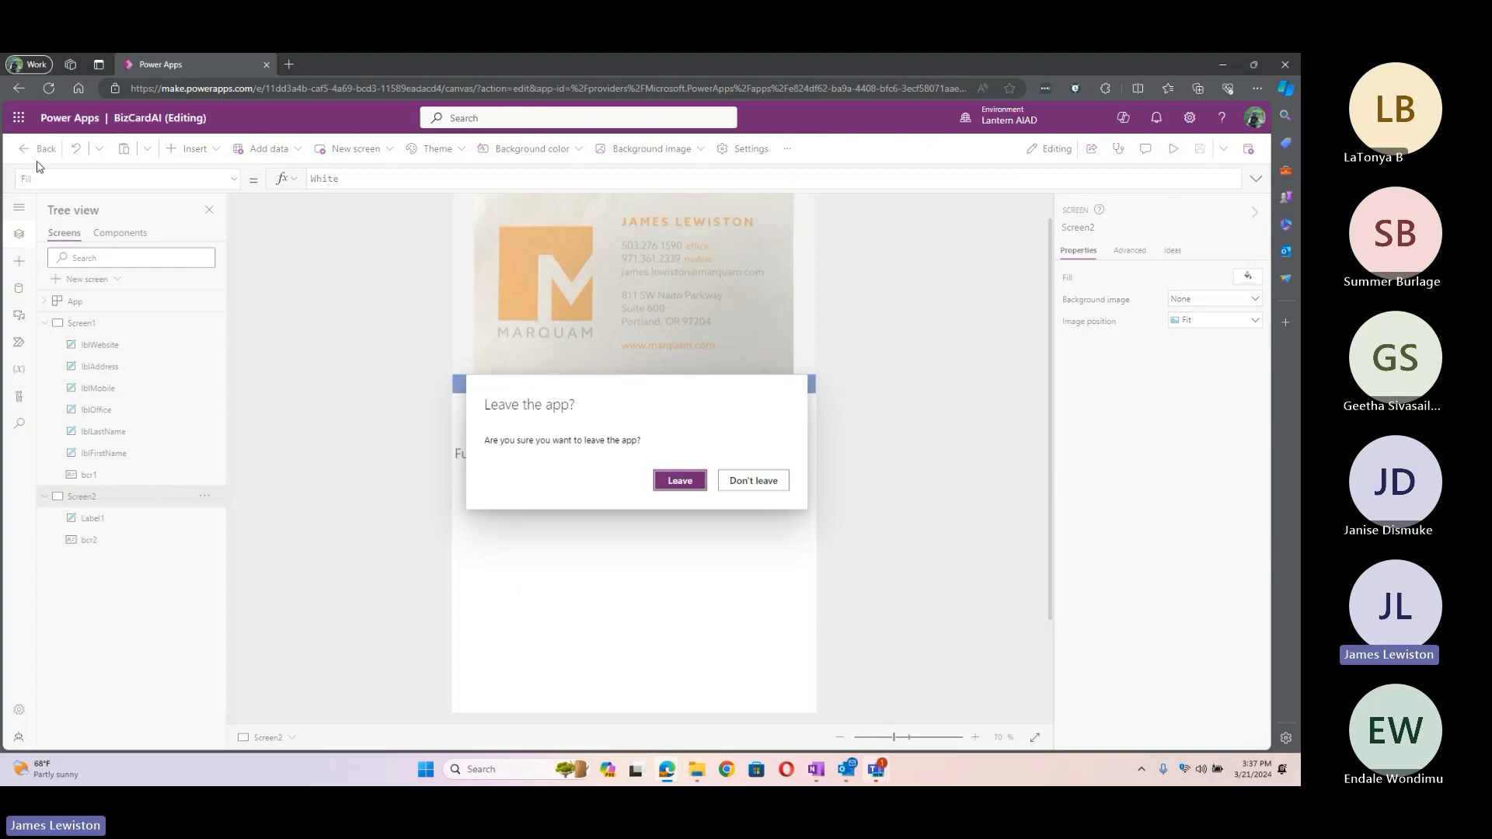
Step: Leave BizCardAI and open the RecieptAI app from the PPUB solution for editing
{"action": "left_click", "coordinate": [679, 481]}
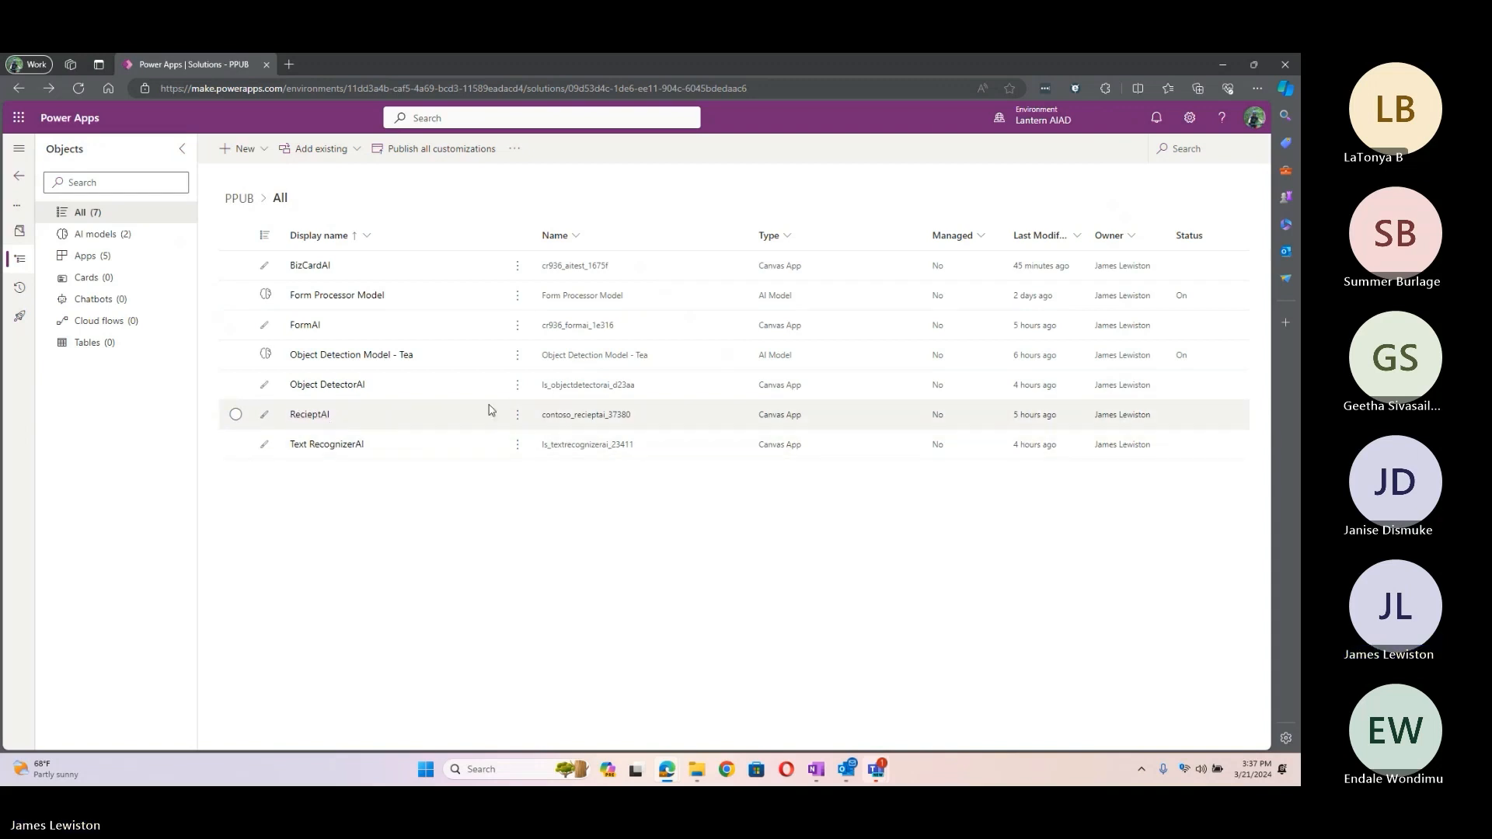
{"action": "left_click", "coordinate": [517, 414]}
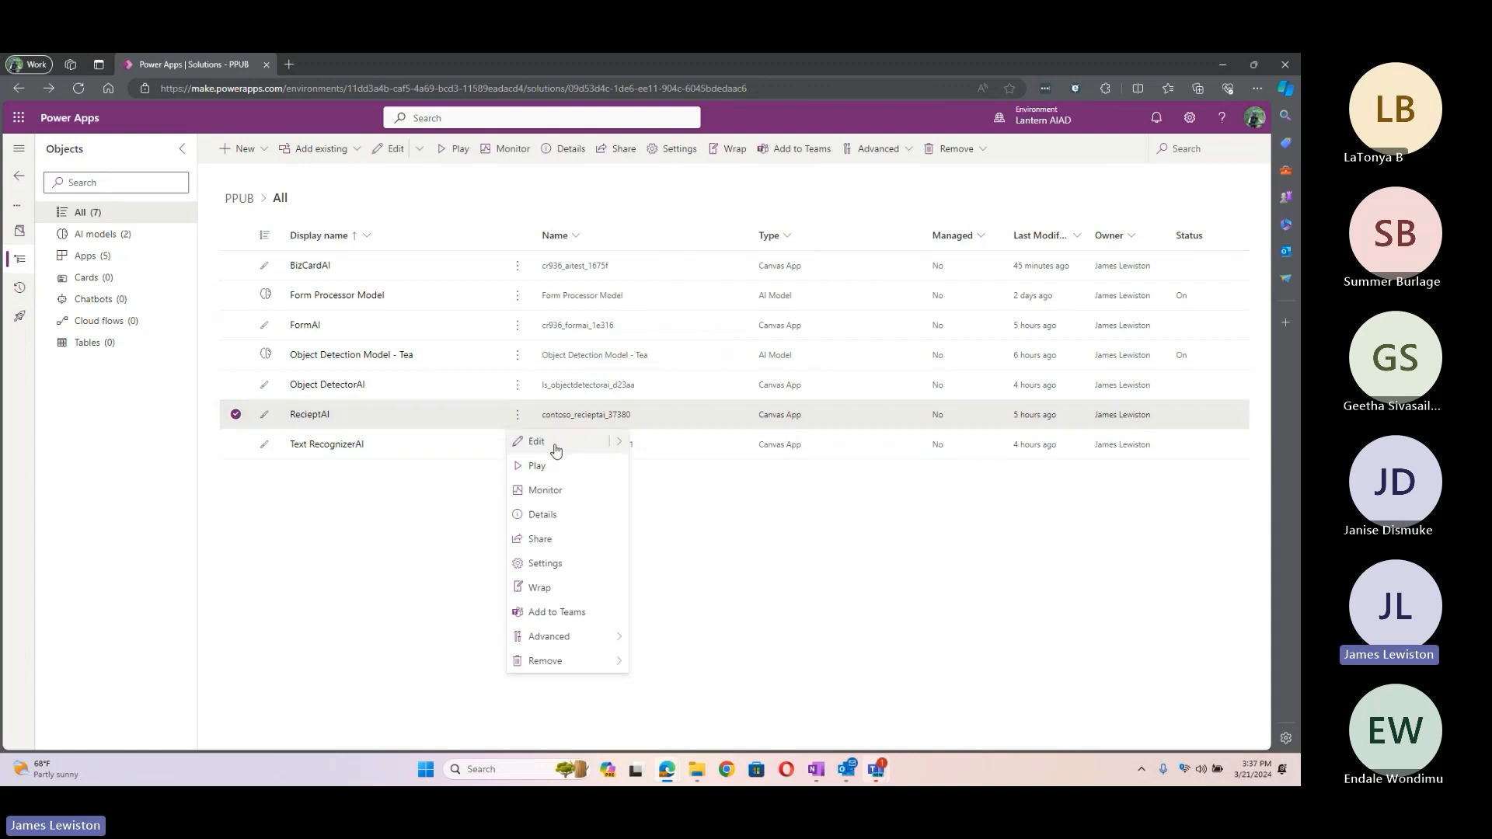
{"action": "left_click", "coordinate": [556, 444]}
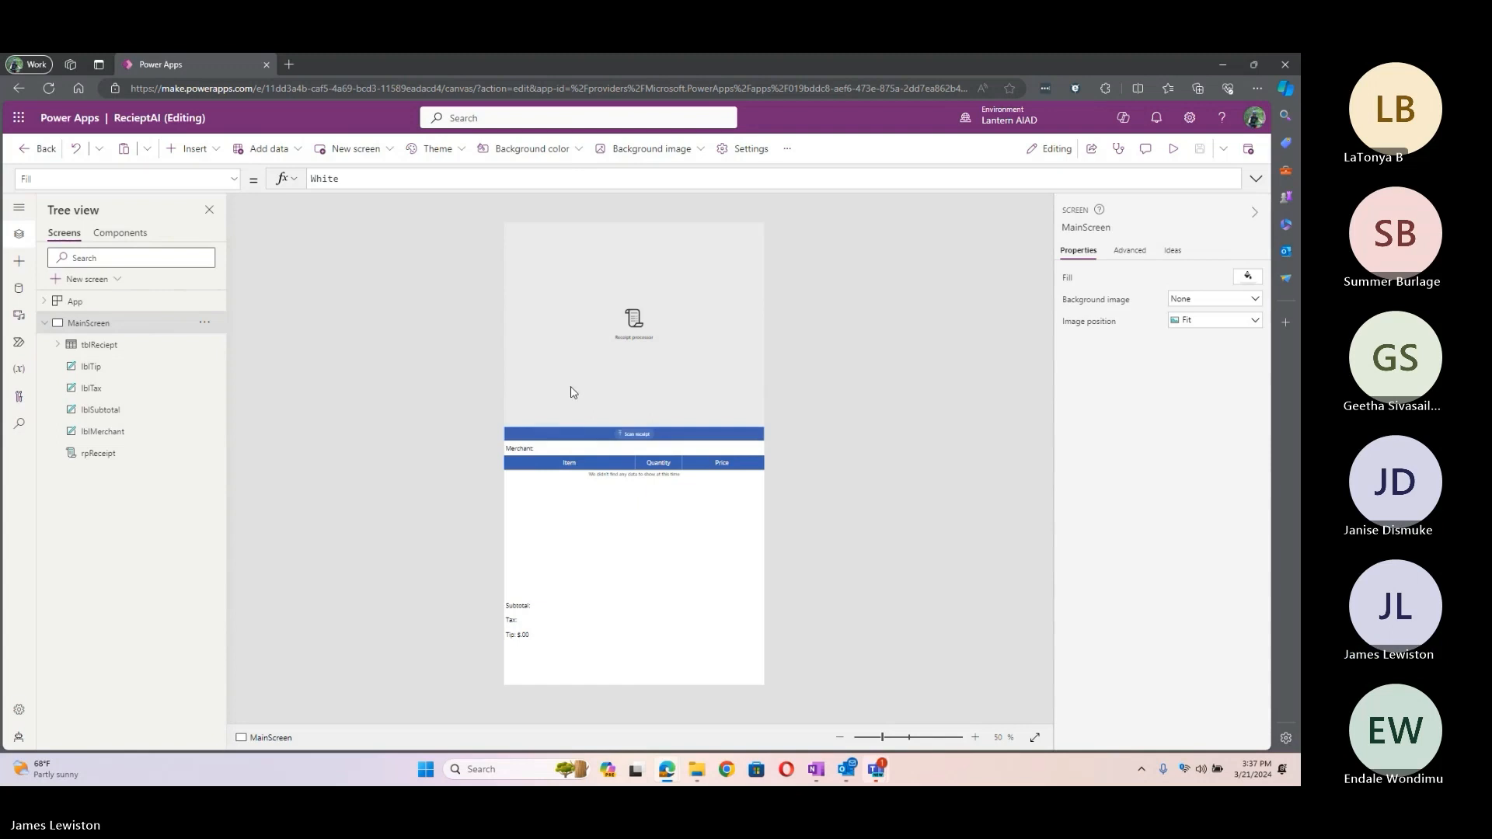
Step: Inspect rpReceipt and confirm tblReciept's Items is rpReceipt.PurchasedItems, then select MainScreen
{"action": "left_click", "coordinate": [568, 343]}
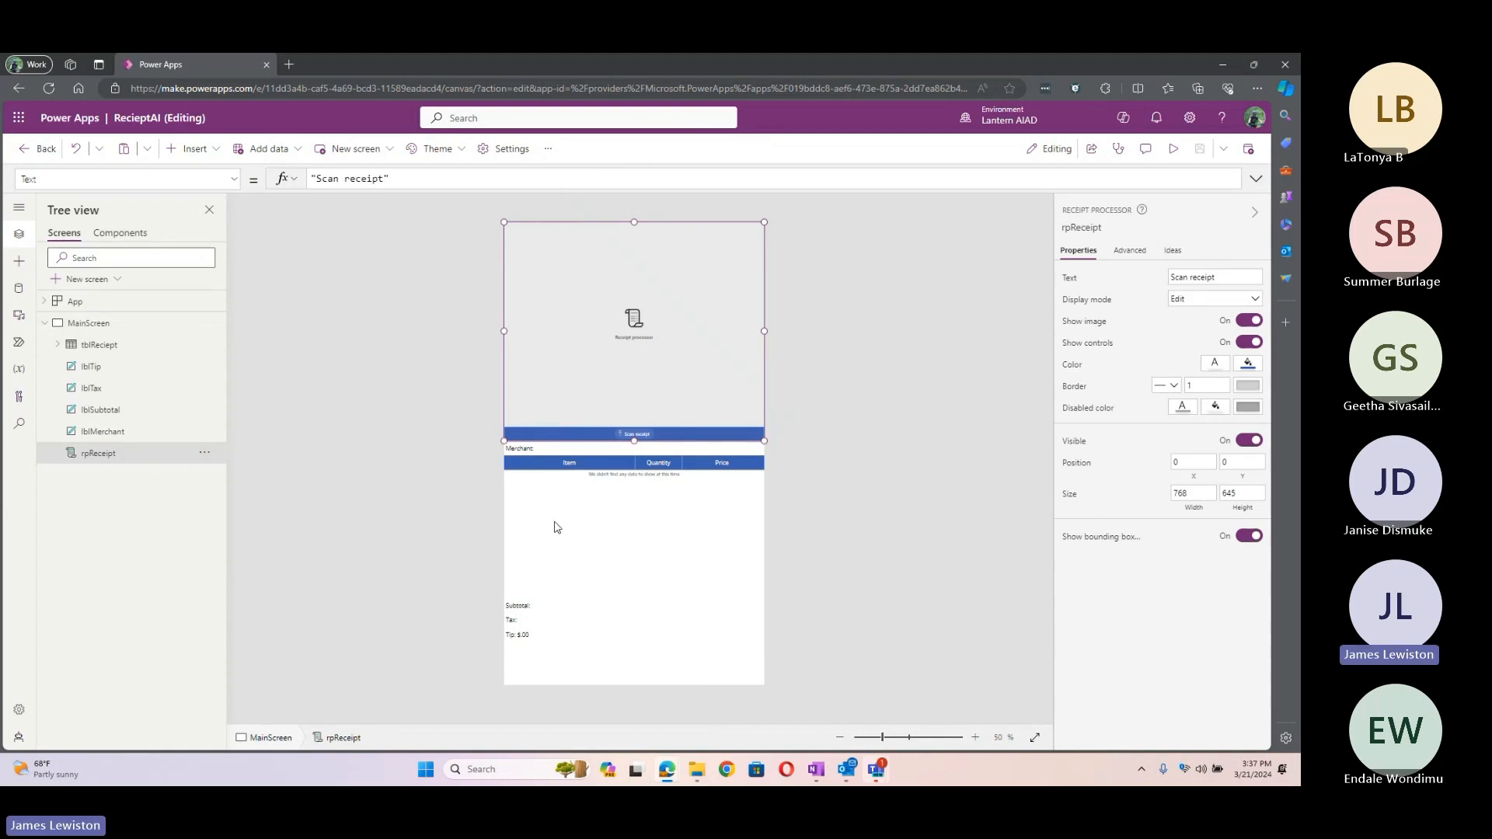
{"action": "left_click", "coordinate": [129, 349]}
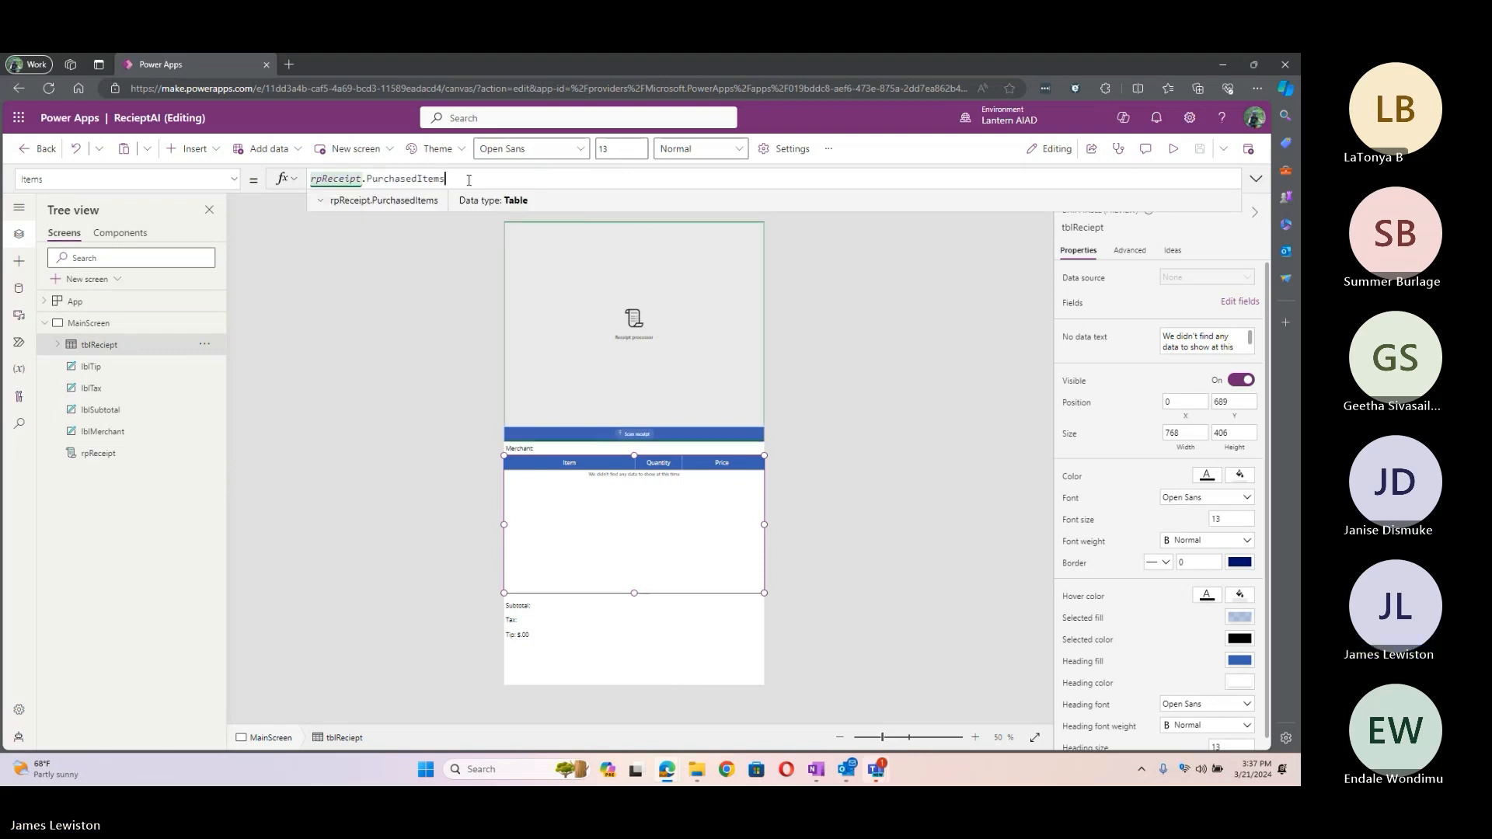
{"action": "left_click", "coordinate": [523, 659]}
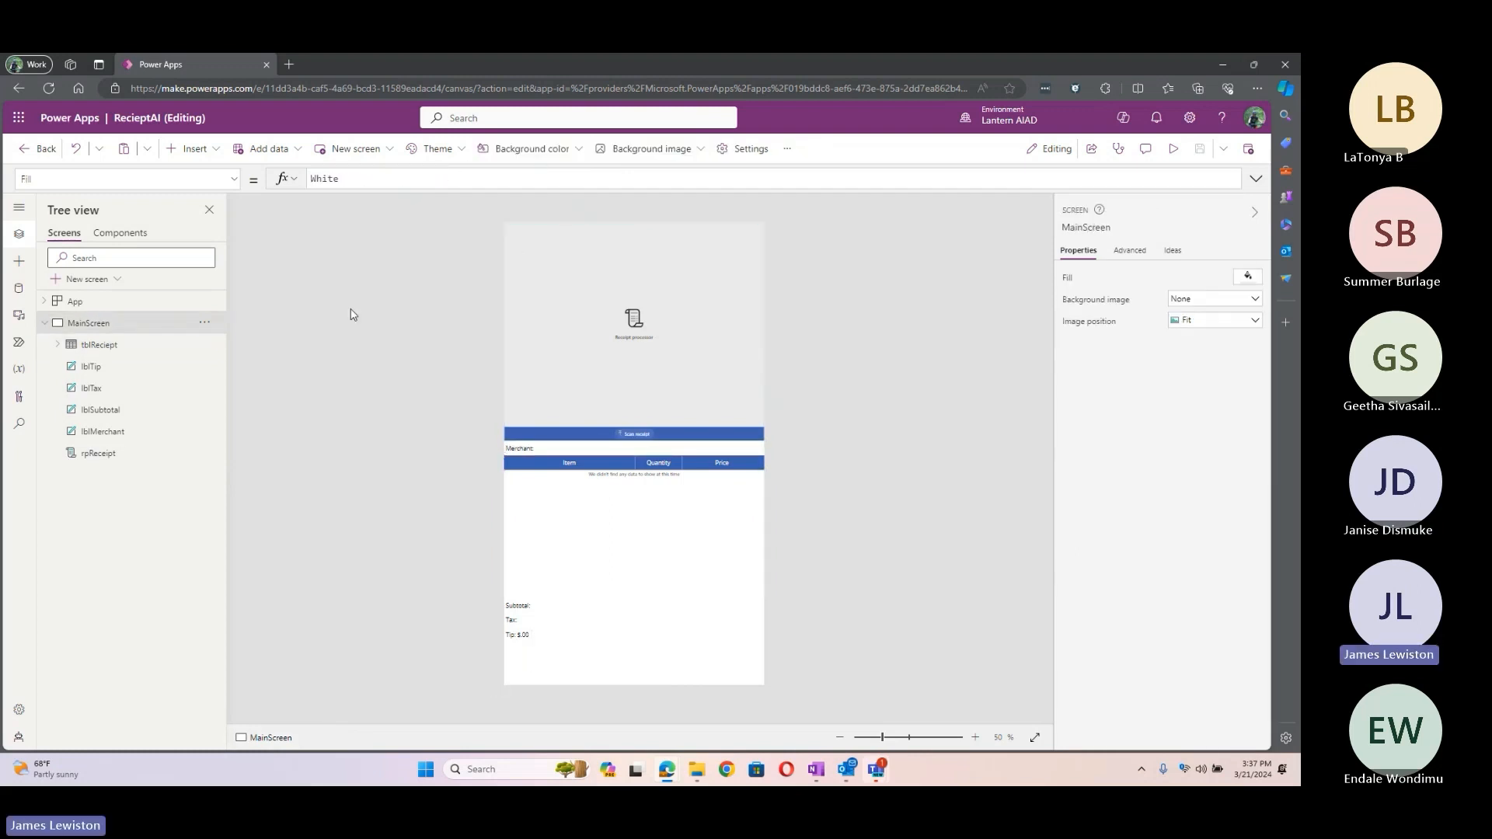
{"action": "left_click", "coordinate": [218, 153]}
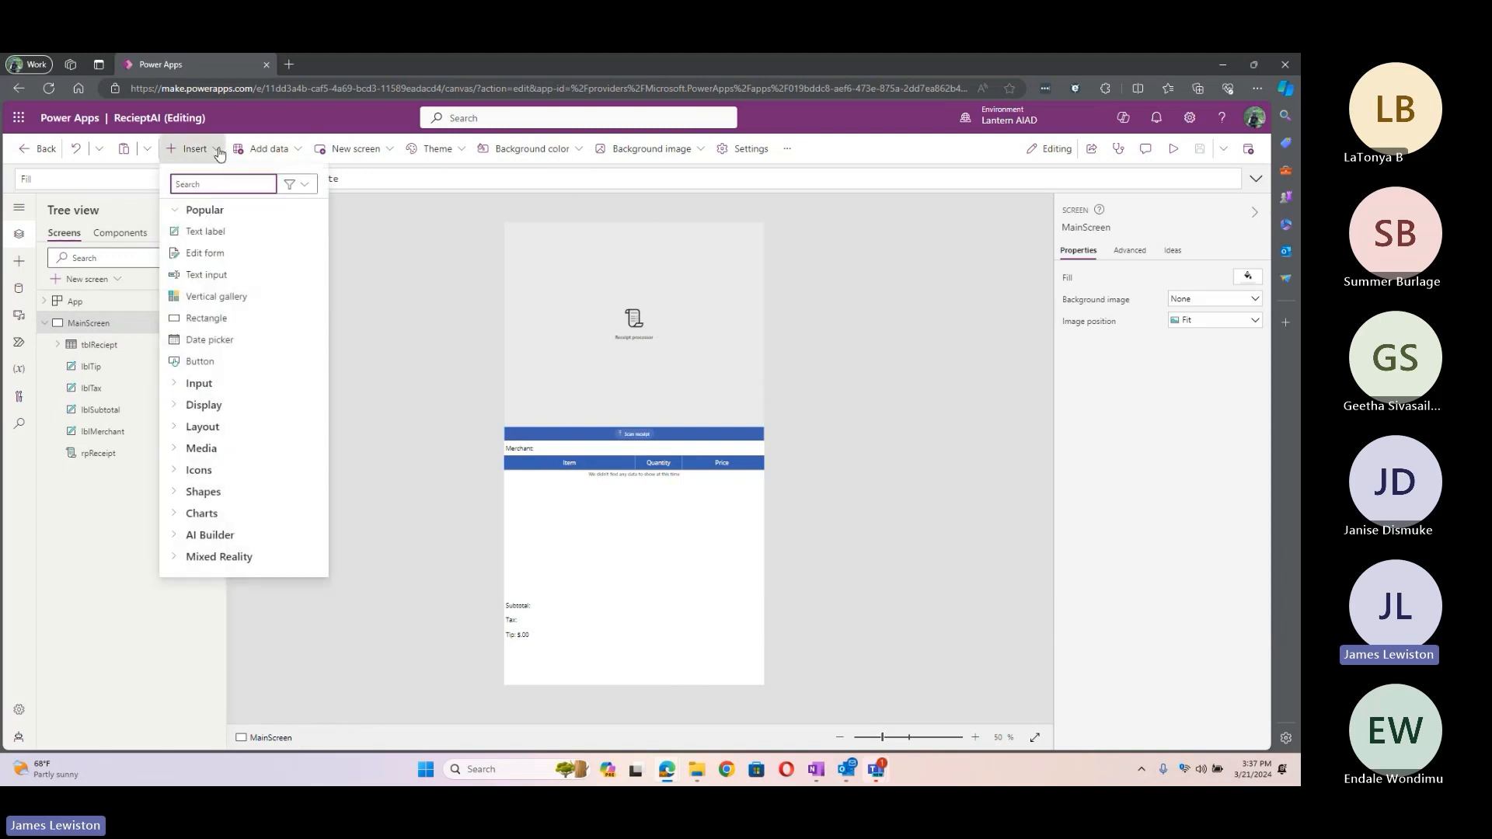
Step: Add a bottom-left test label showing rpReceipt.PurchasedItems, then delete it
{"action": "left_click", "coordinate": [212, 233]}
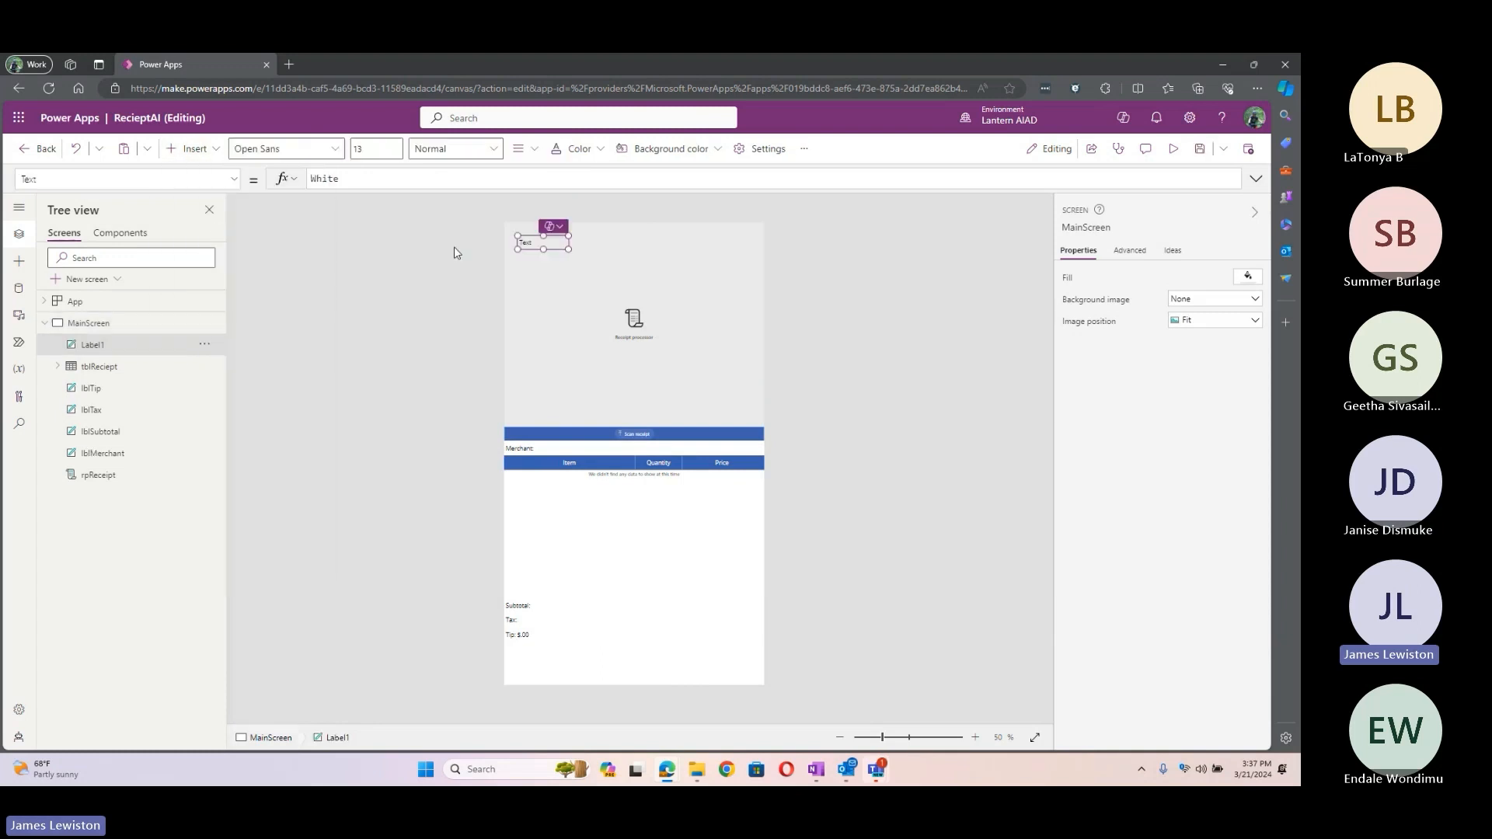
{"action": "left_click_drag", "start_coordinate": [527, 242], "coordinate": [515, 660]}
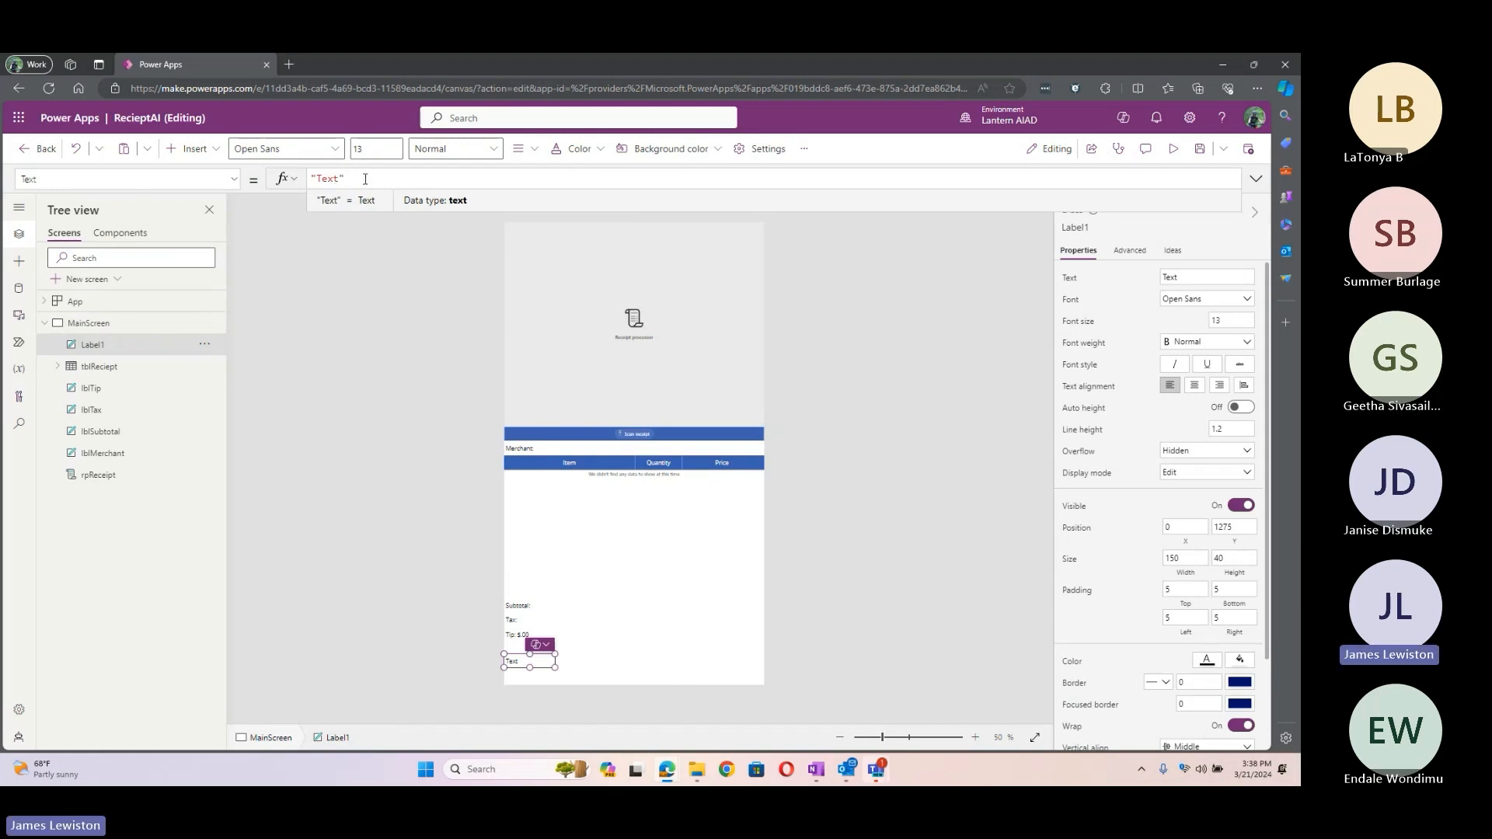
{"action": "type", "text": "& rp"}
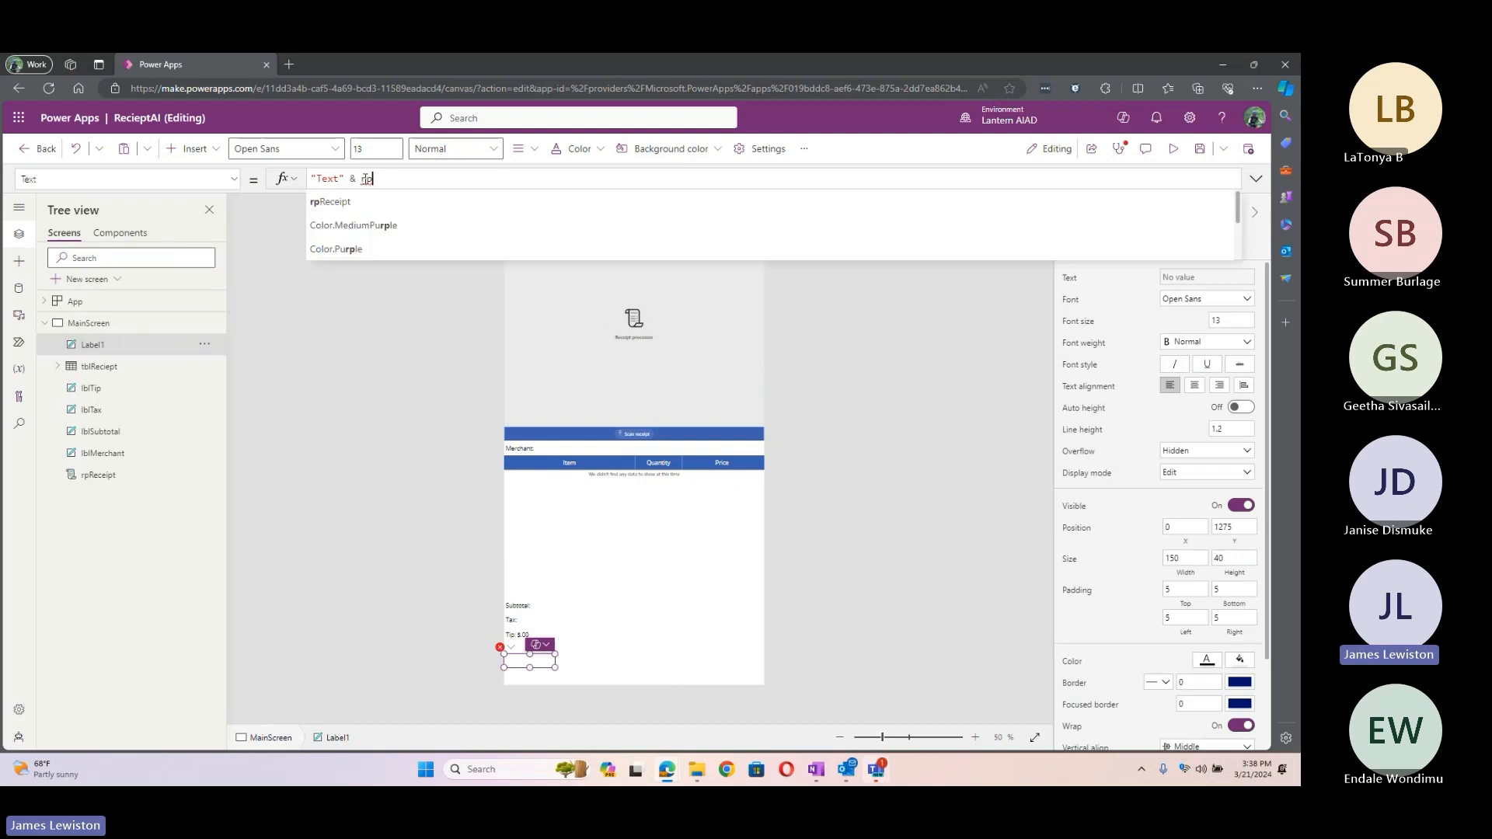
{"action": "key", "text": "Tab"}
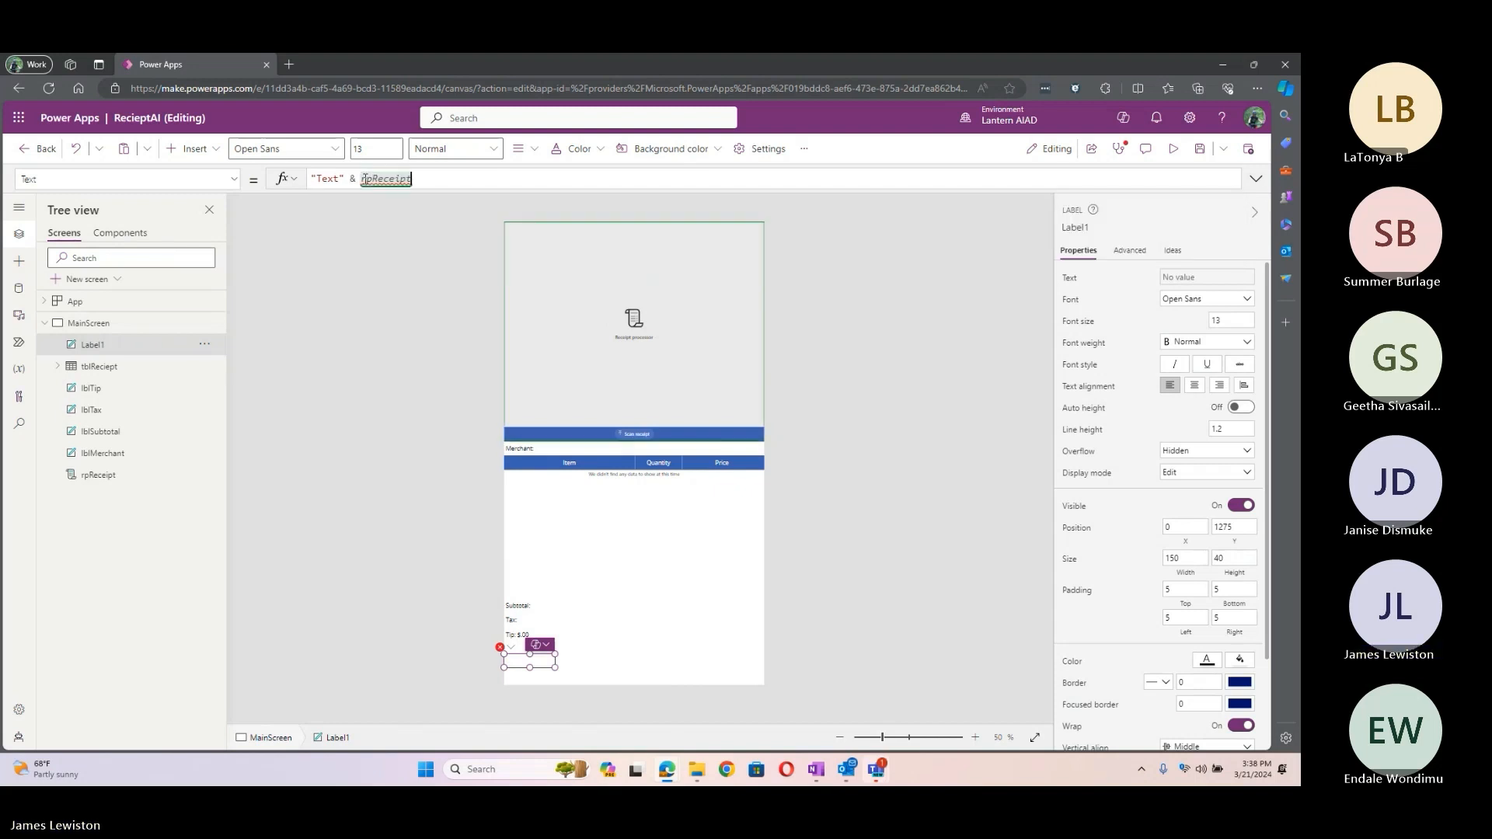
{"action": "type", "text": "."}
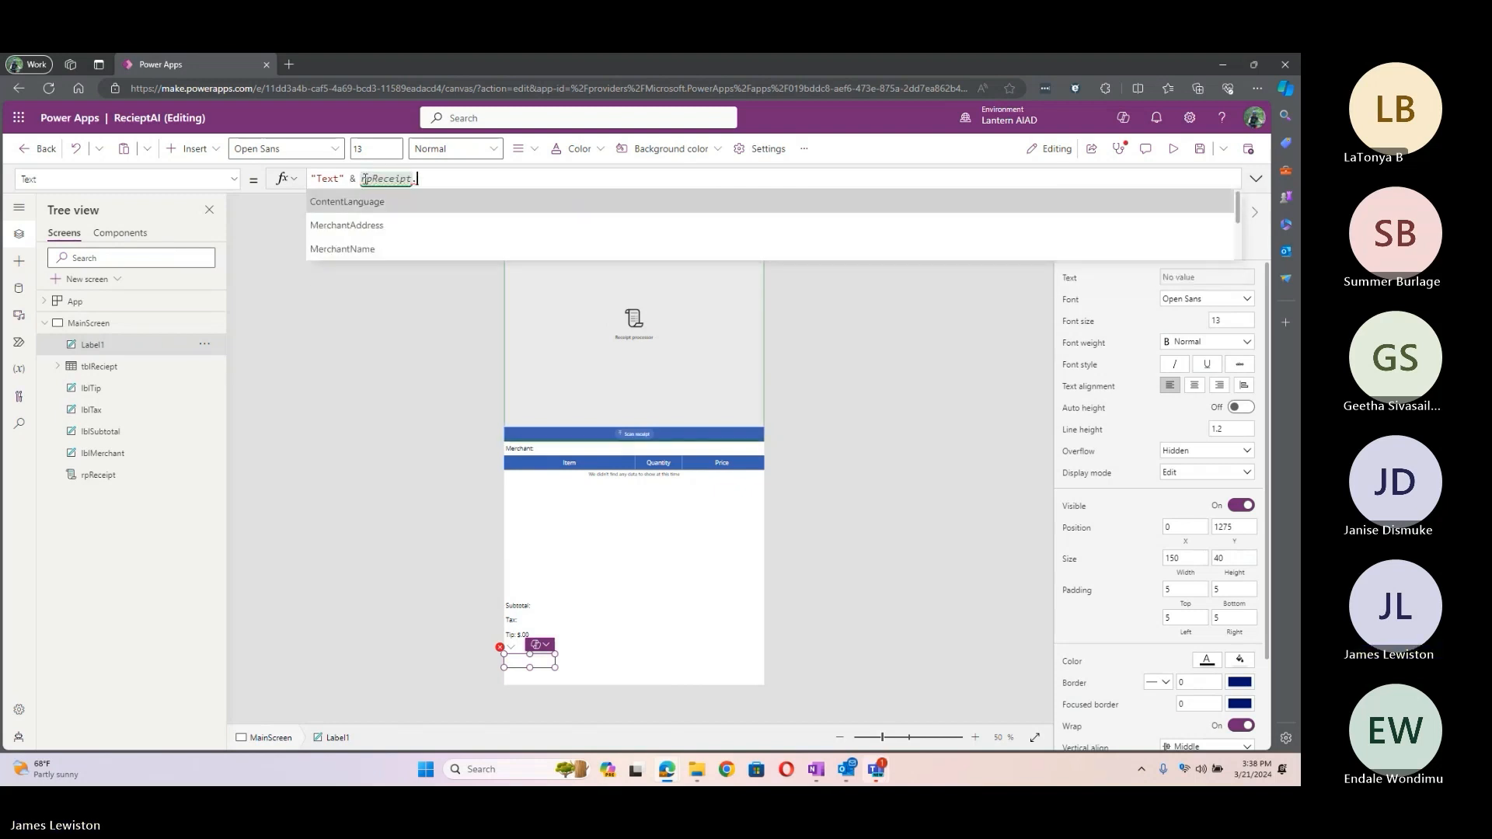
{"action": "key", "text": "Down"}
{"action": "key", "text": "Down"}
{"action": "key", "text": "Down"}
{"action": "key", "text": "Down"}
{"action": "key", "text": "Down"}
{"action": "key", "text": "Down"}
{"action": "key", "text": "Down"}
{"action": "key", "text": "Down"}
{"action": "key", "text": "Down"}
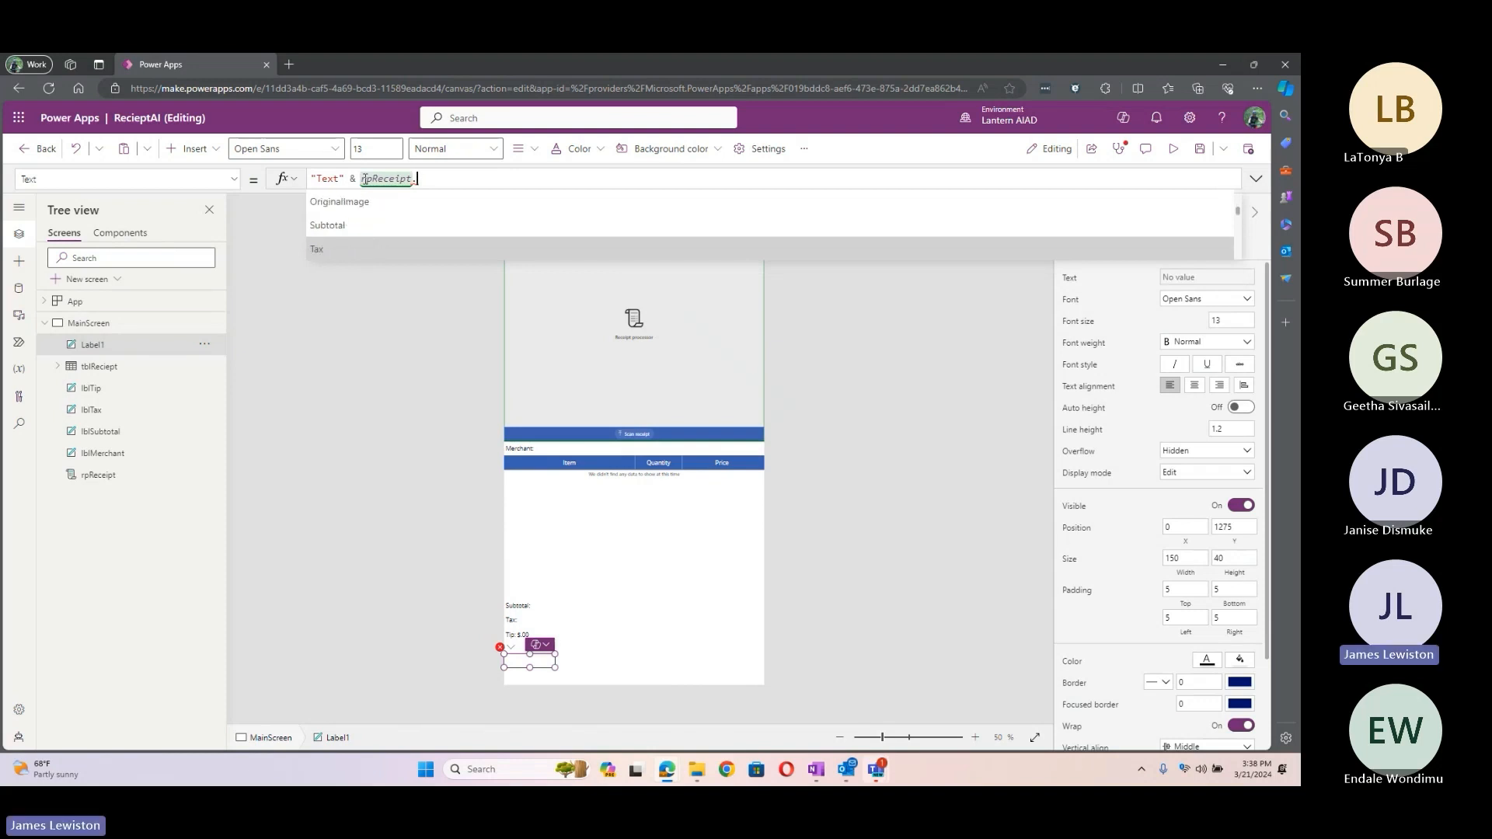
{"action": "key", "text": "Down"}
{"action": "key", "text": "Down"}
{"action": "key", "text": "Down"}
{"action": "key", "text": "Up"}
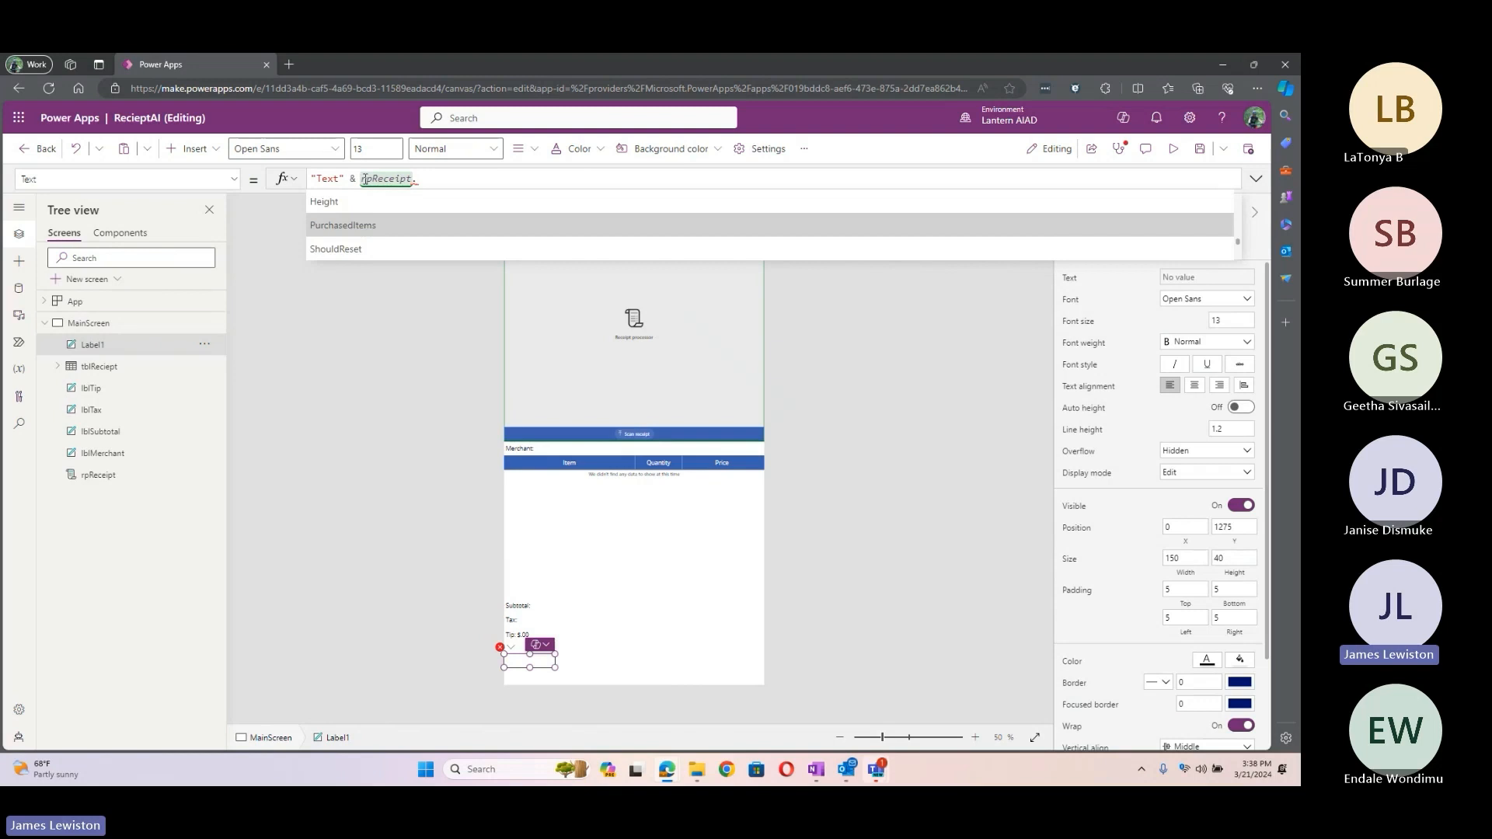
{"action": "key", "text": "Tab"}
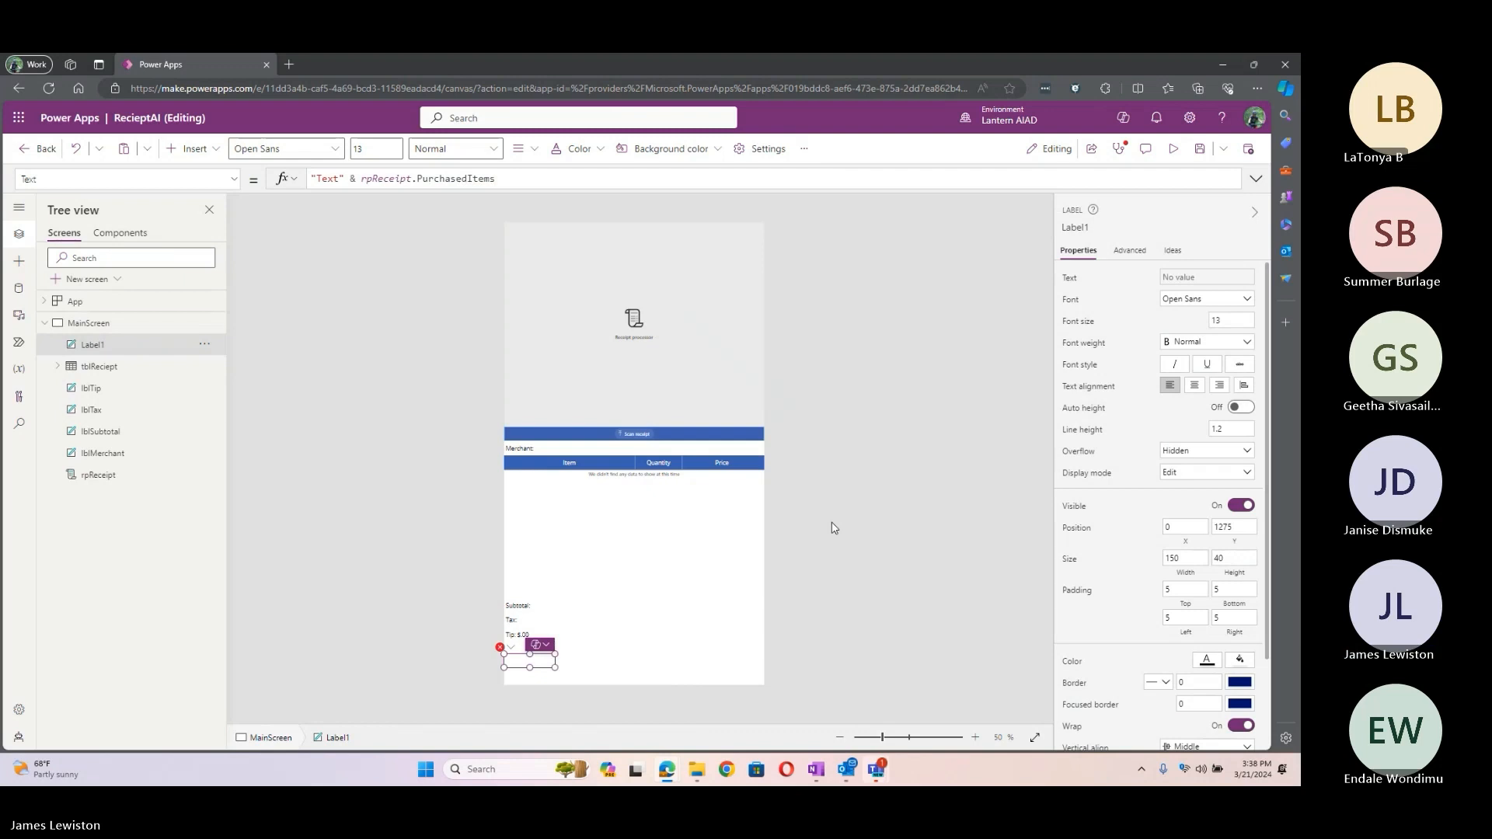
{"action": "key", "text": "Delete"}
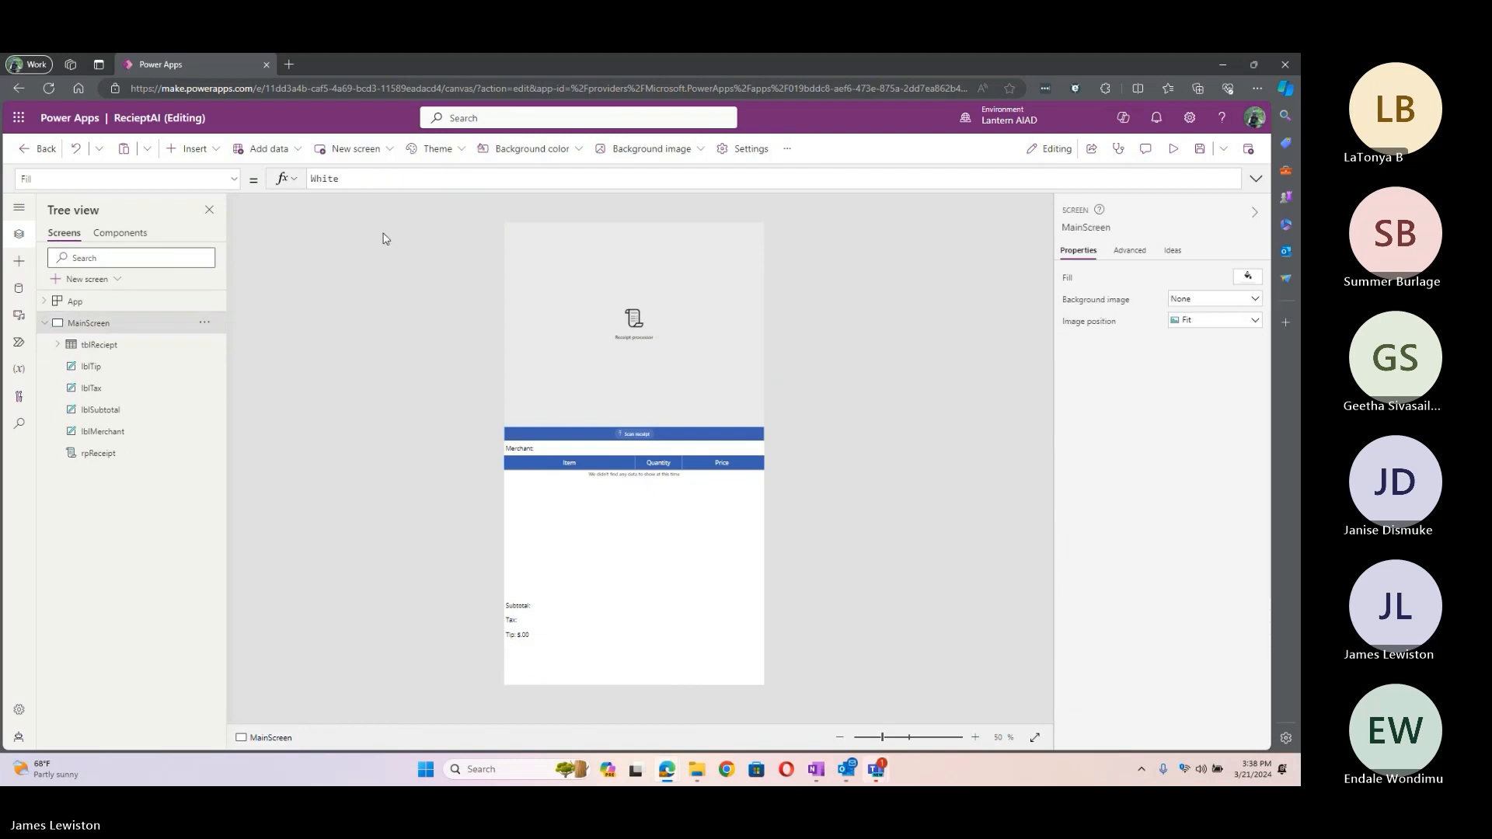
Step: Add the TotalPrice field to tblReciept after Item, Quantity and Price
{"action": "left_click", "coordinate": [109, 353]}
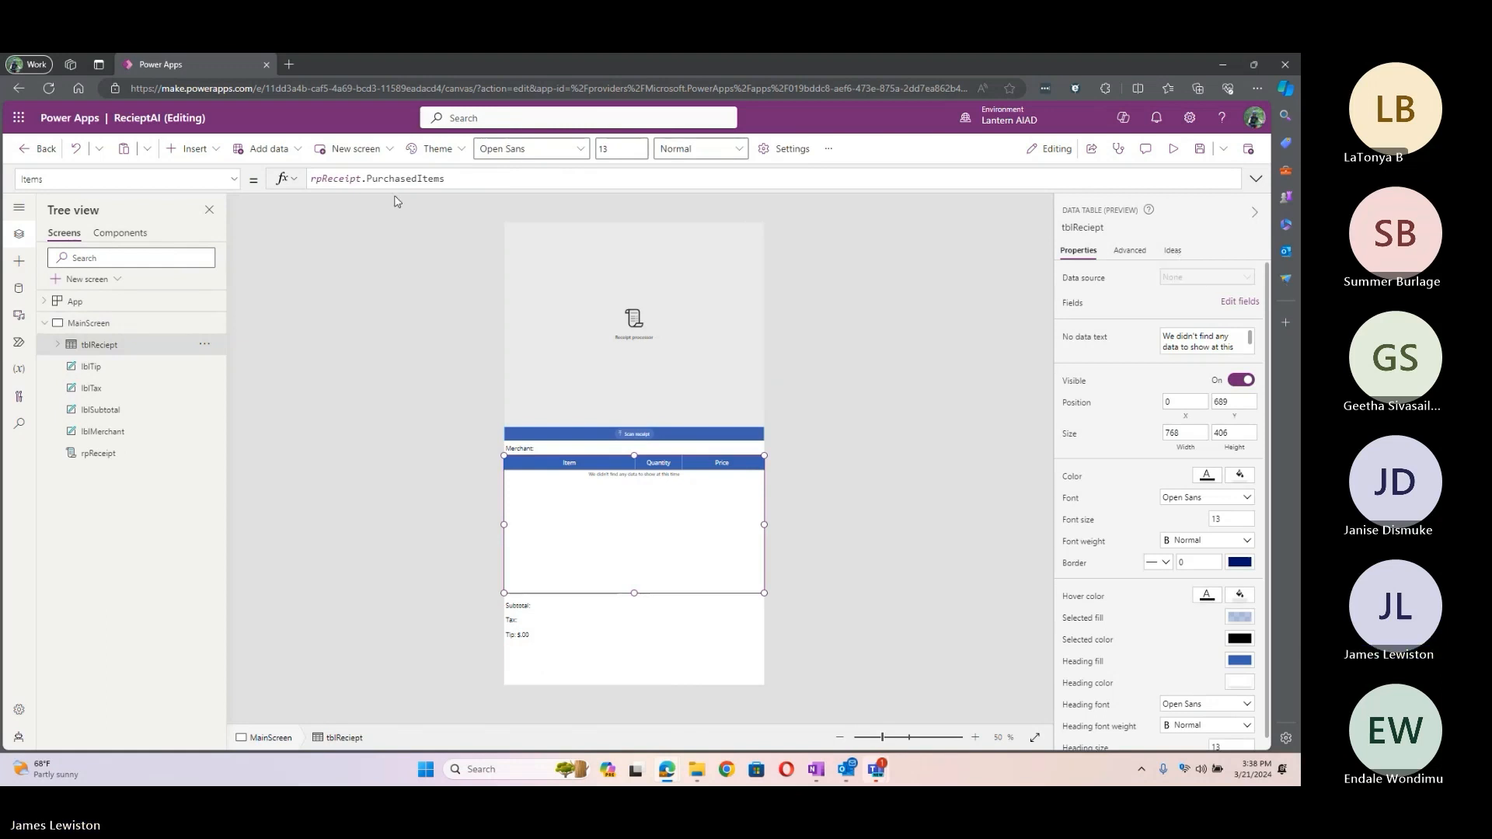
{"action": "left_click", "coordinate": [1189, 282]}
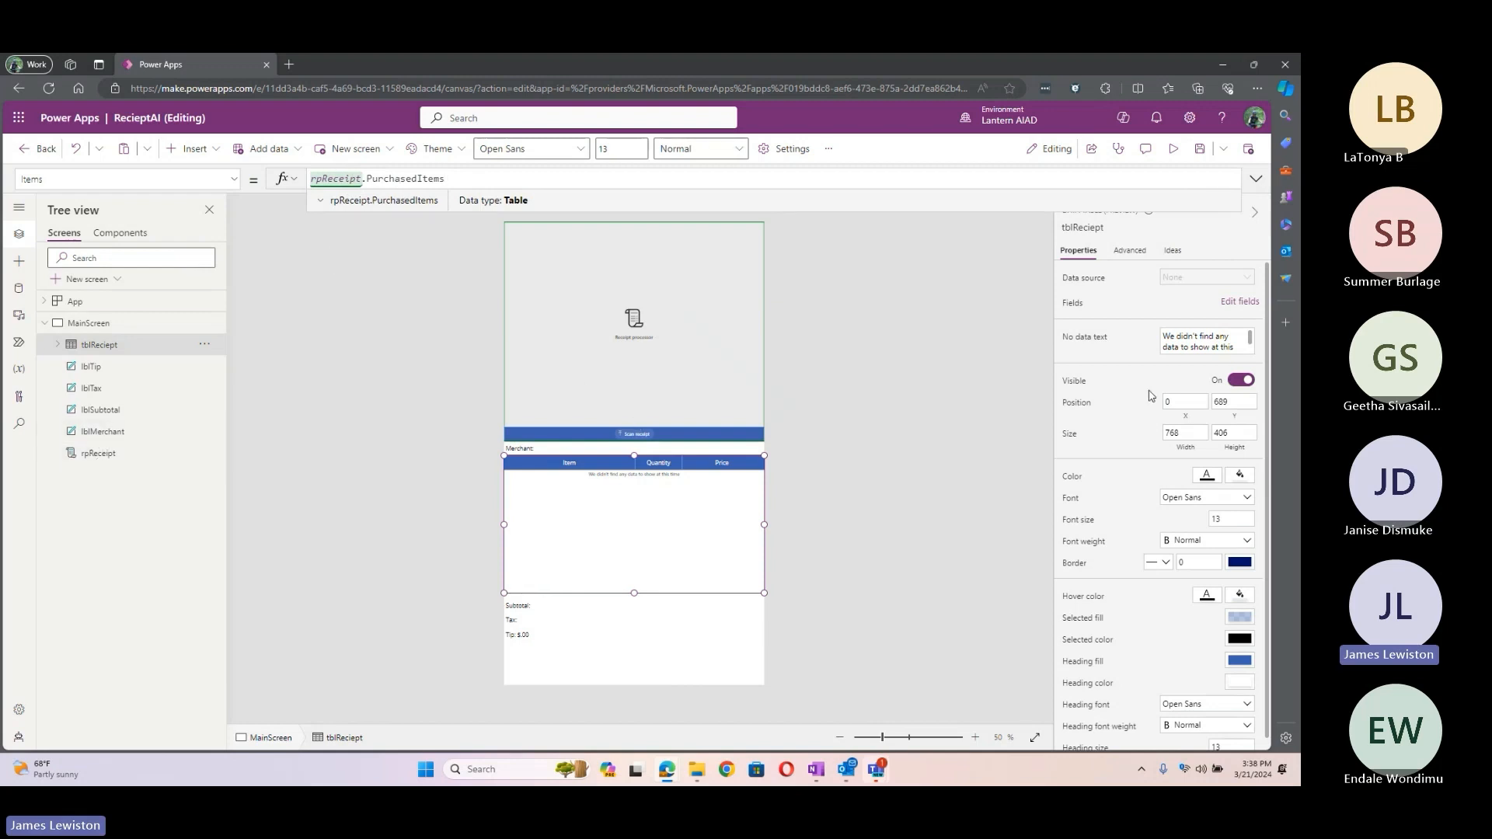
{"action": "left_click", "coordinate": [1239, 304]}
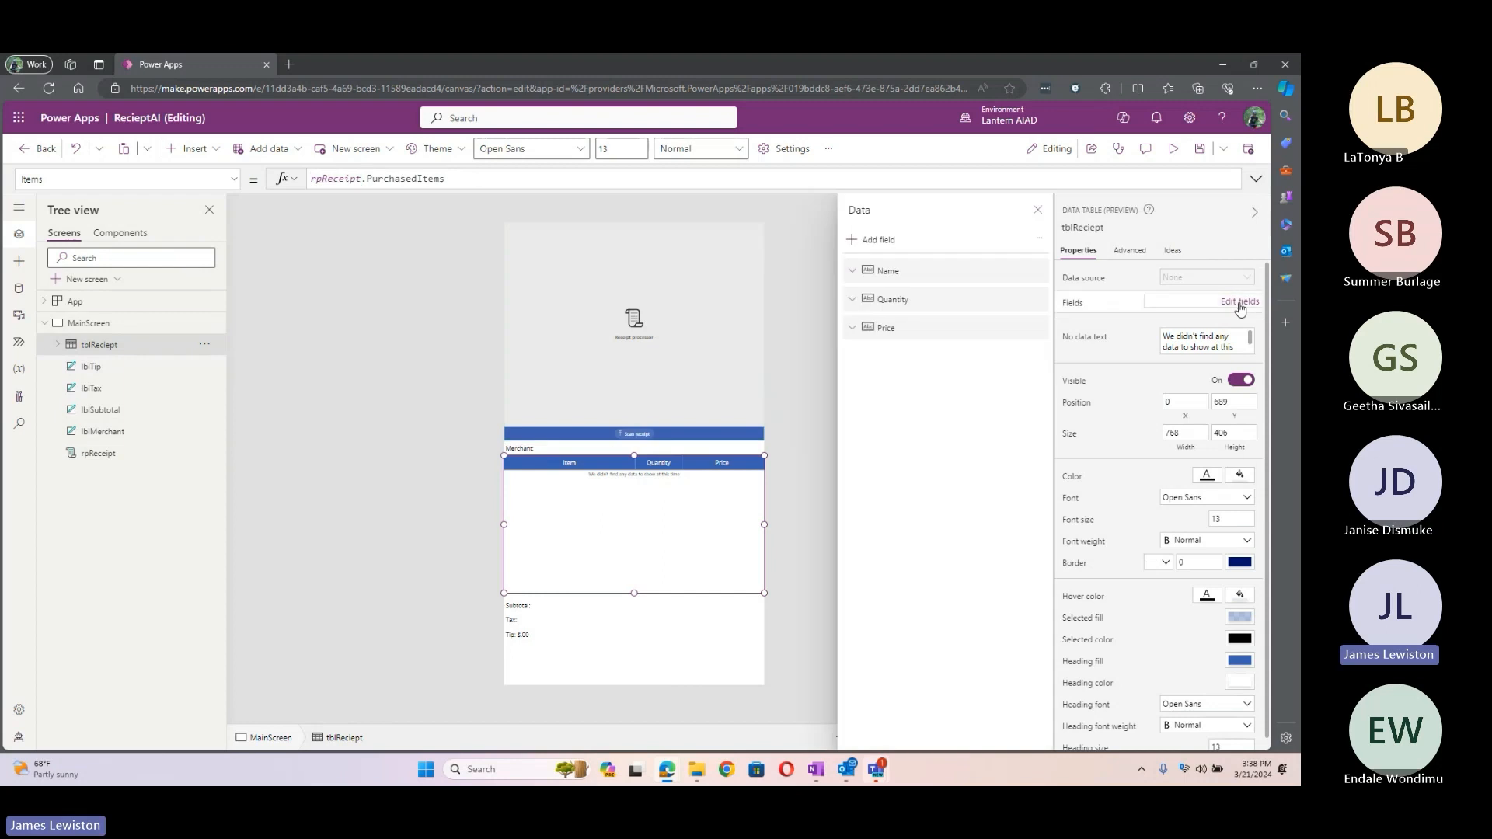
{"action": "left_click", "coordinate": [865, 245]}
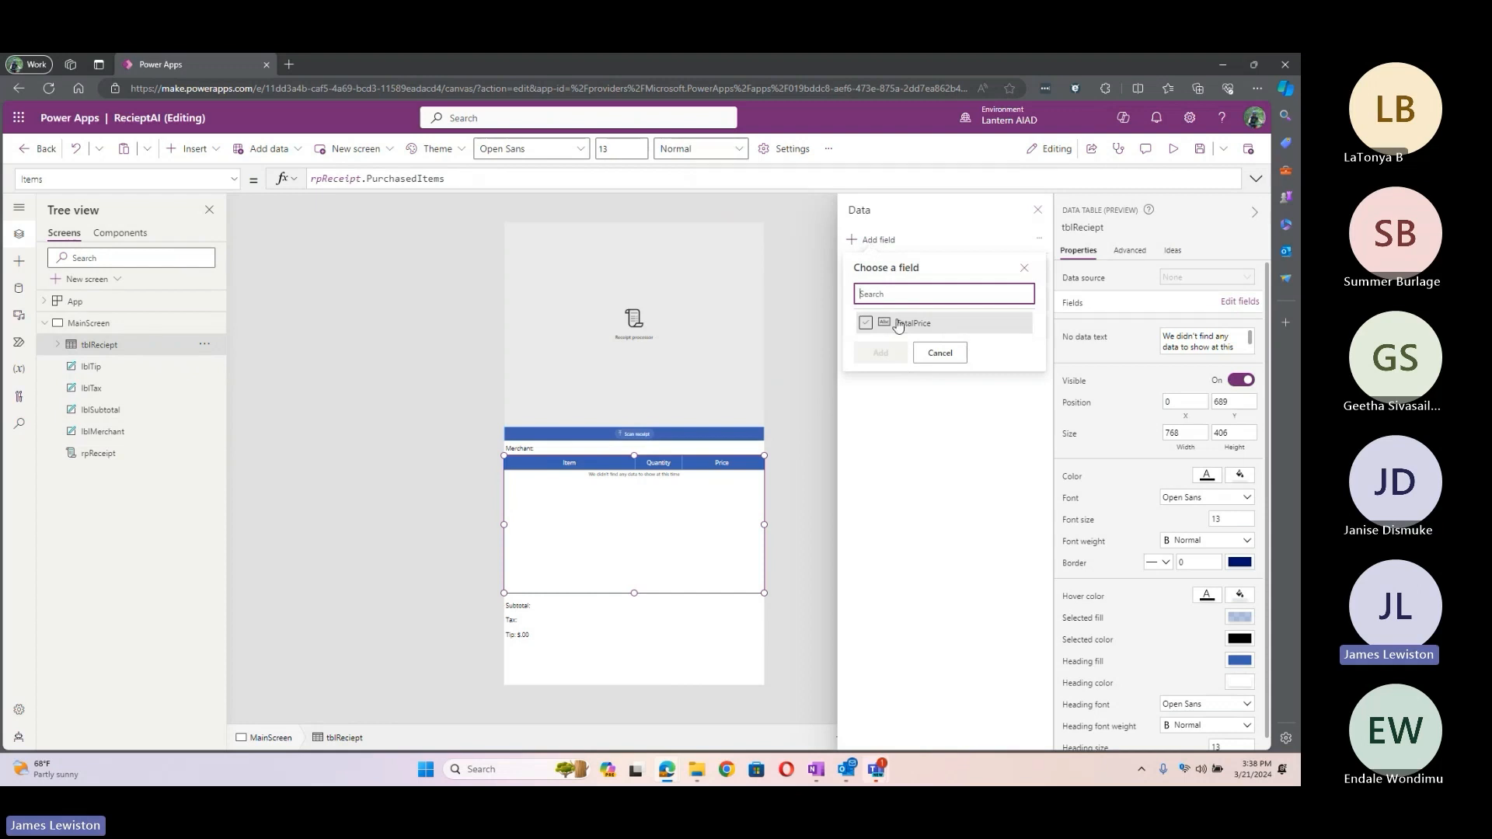
{"action": "left_click", "coordinate": [865, 322]}
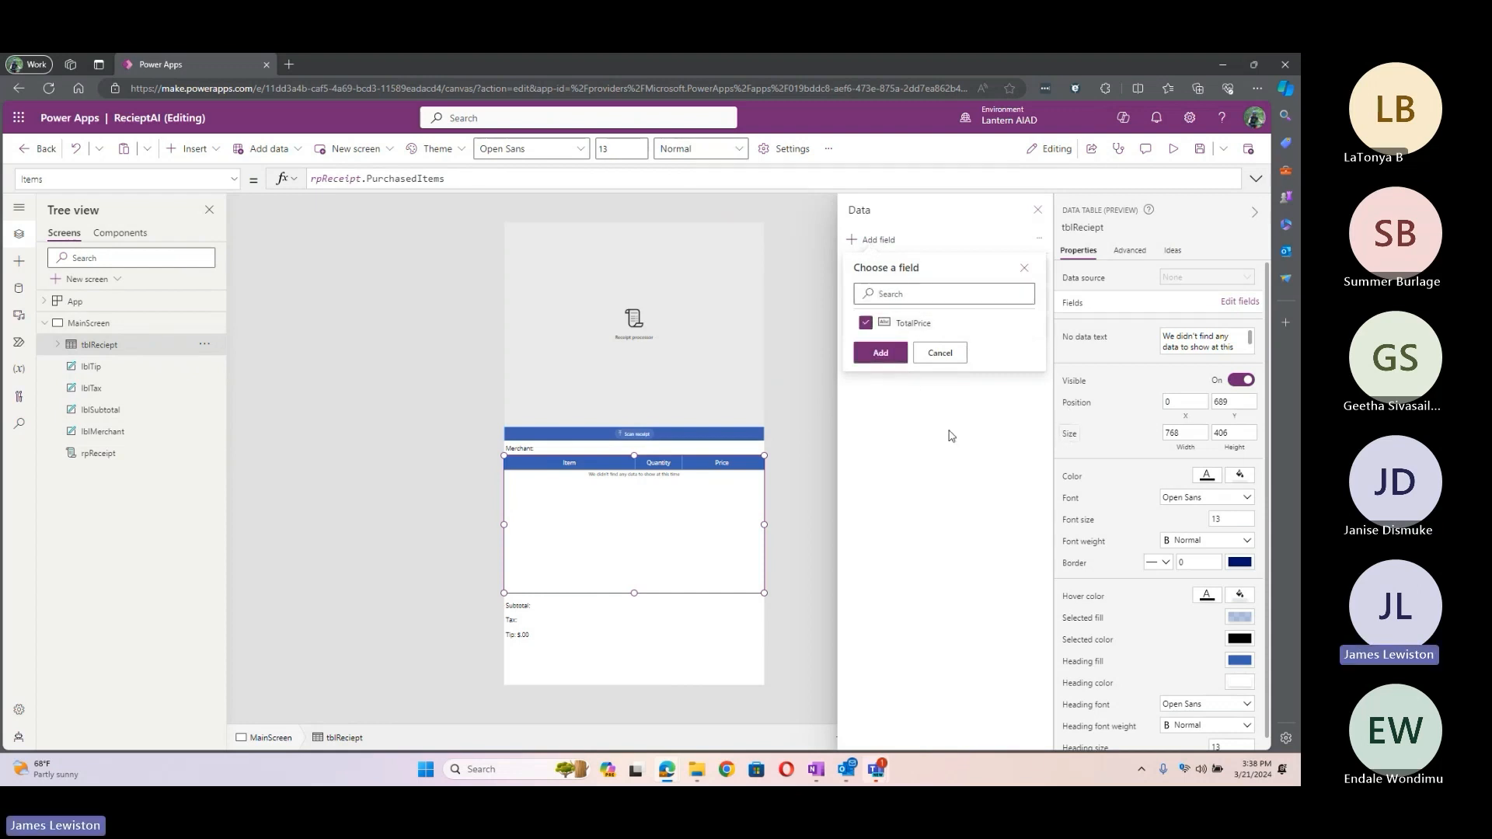
{"action": "left_click", "coordinate": [886, 354]}
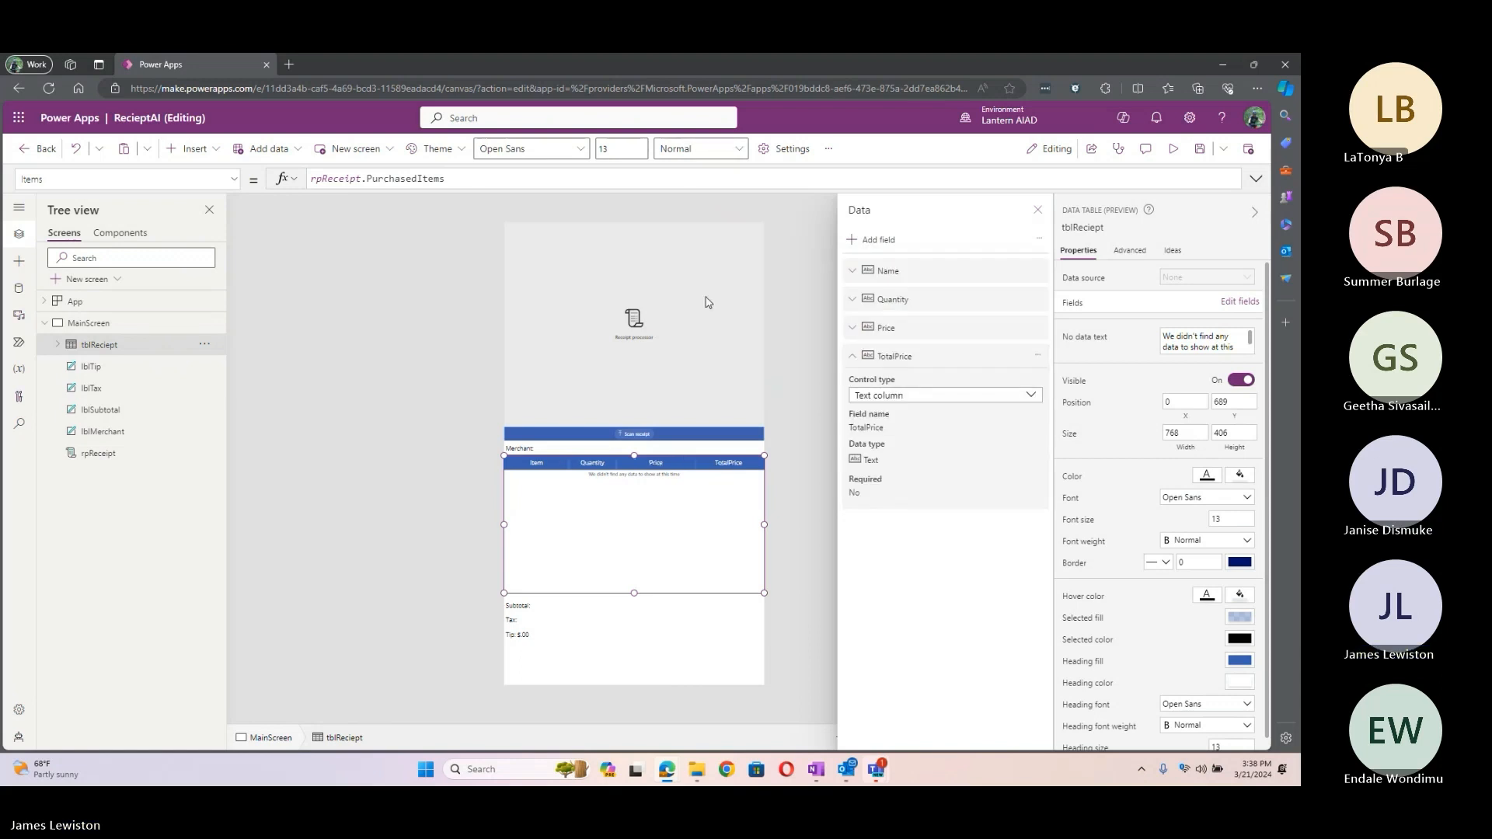
{"action": "left_click", "coordinate": [429, 298]}
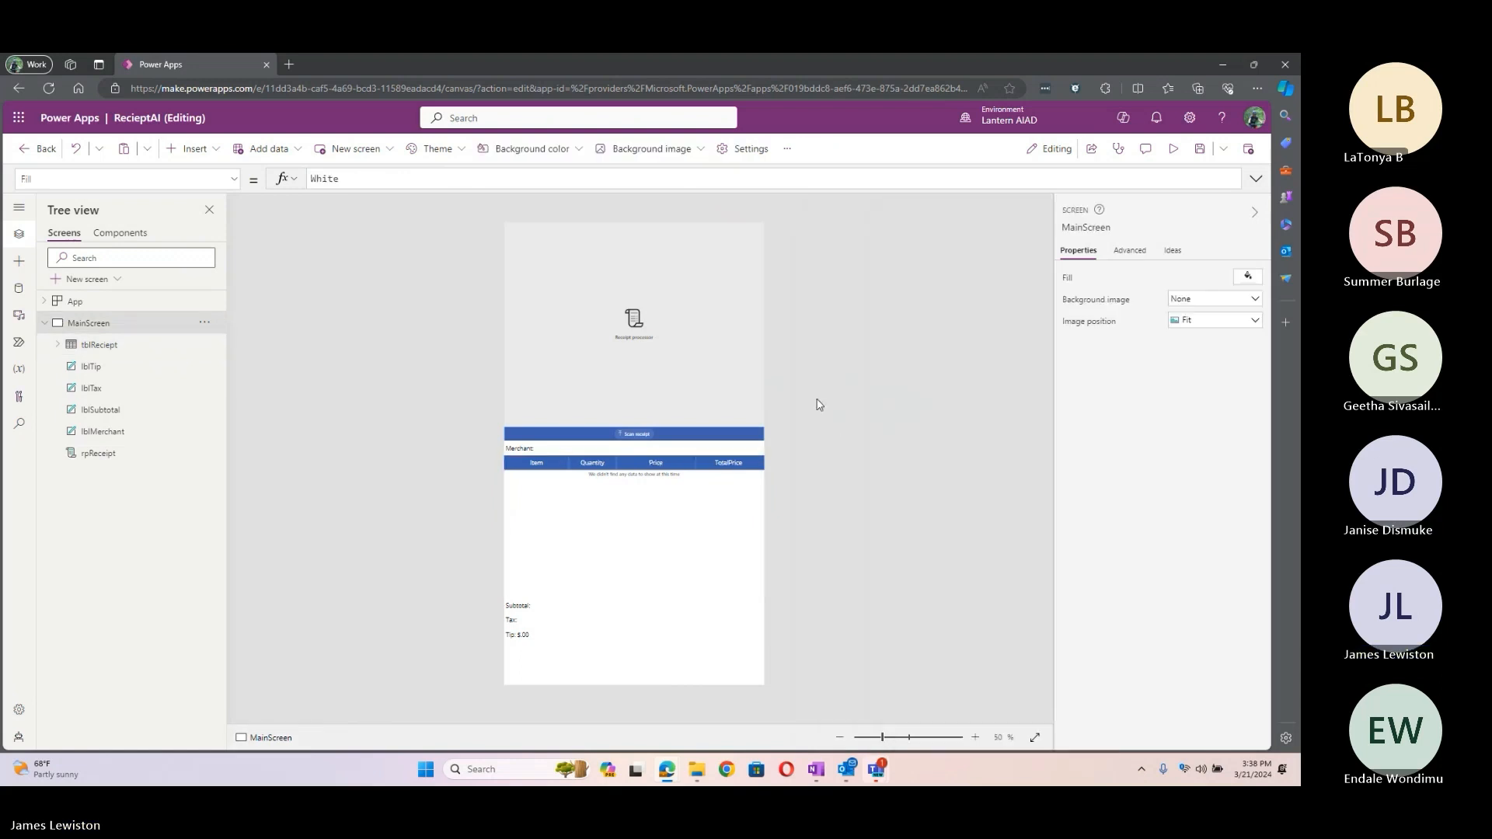
Step: Scan the sample Receipt image in the receipt app to fill in items and prices
{"action": "left_click", "coordinate": [633, 433]}
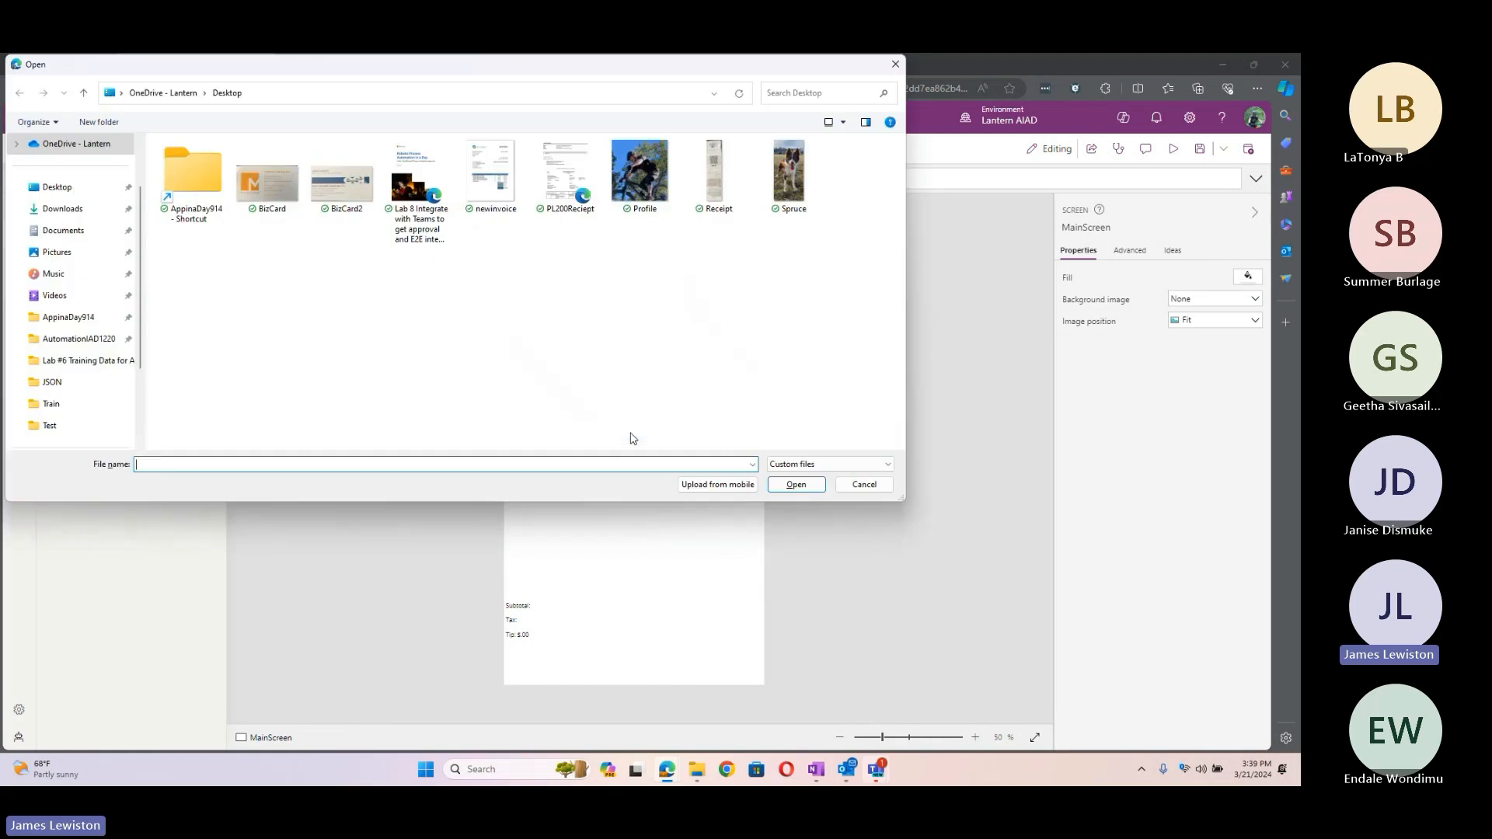
{"action": "left_click", "coordinate": [712, 172]}
{"action": "left_click", "coordinate": [795, 484]}
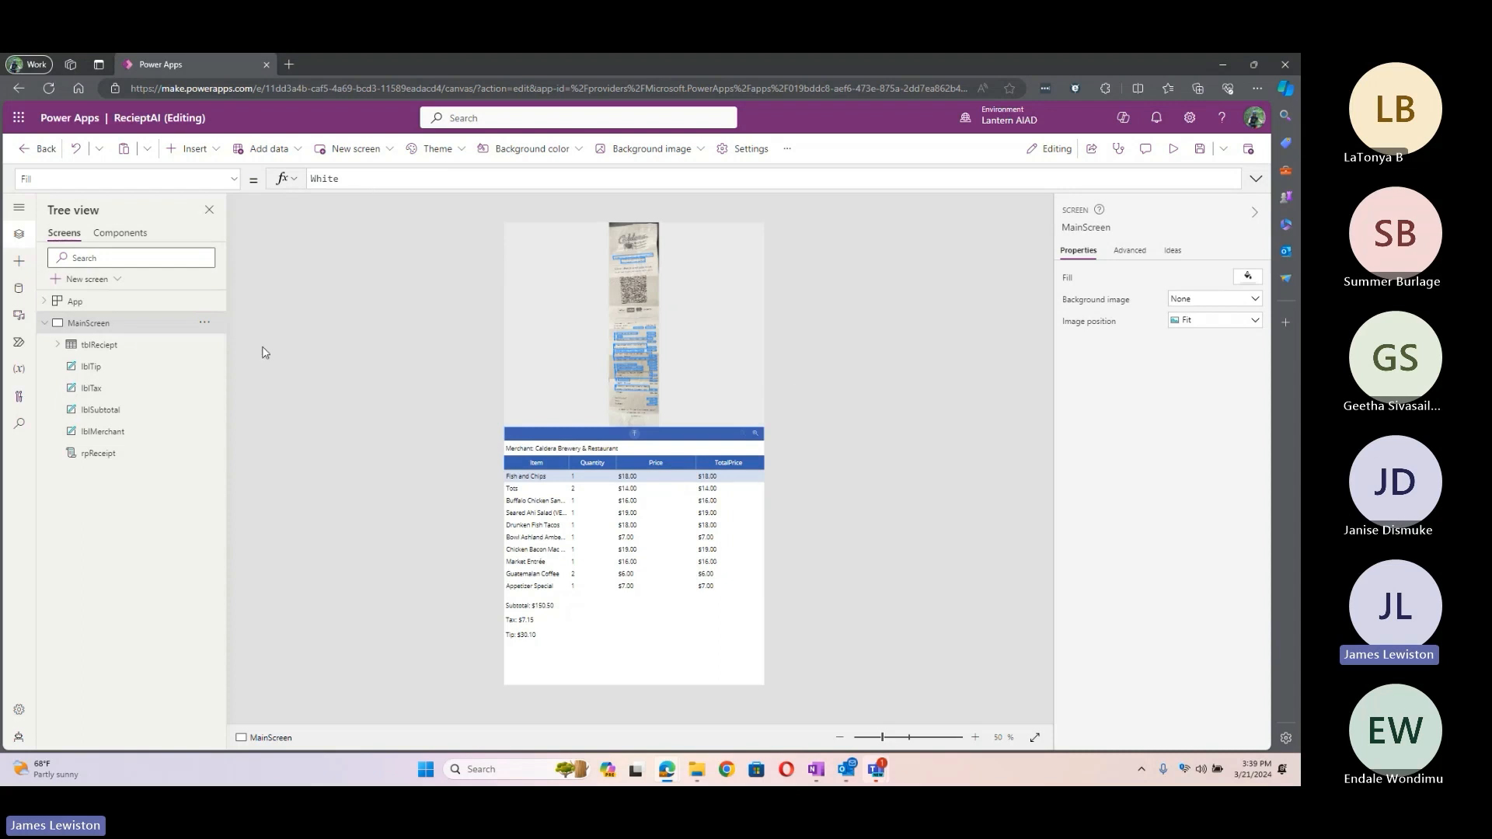
Step: Check the Variables pane, enlarge the receipt image, and inspect lblTip's 20% tip showing $30.10
{"action": "left_click", "coordinate": [19, 369]}
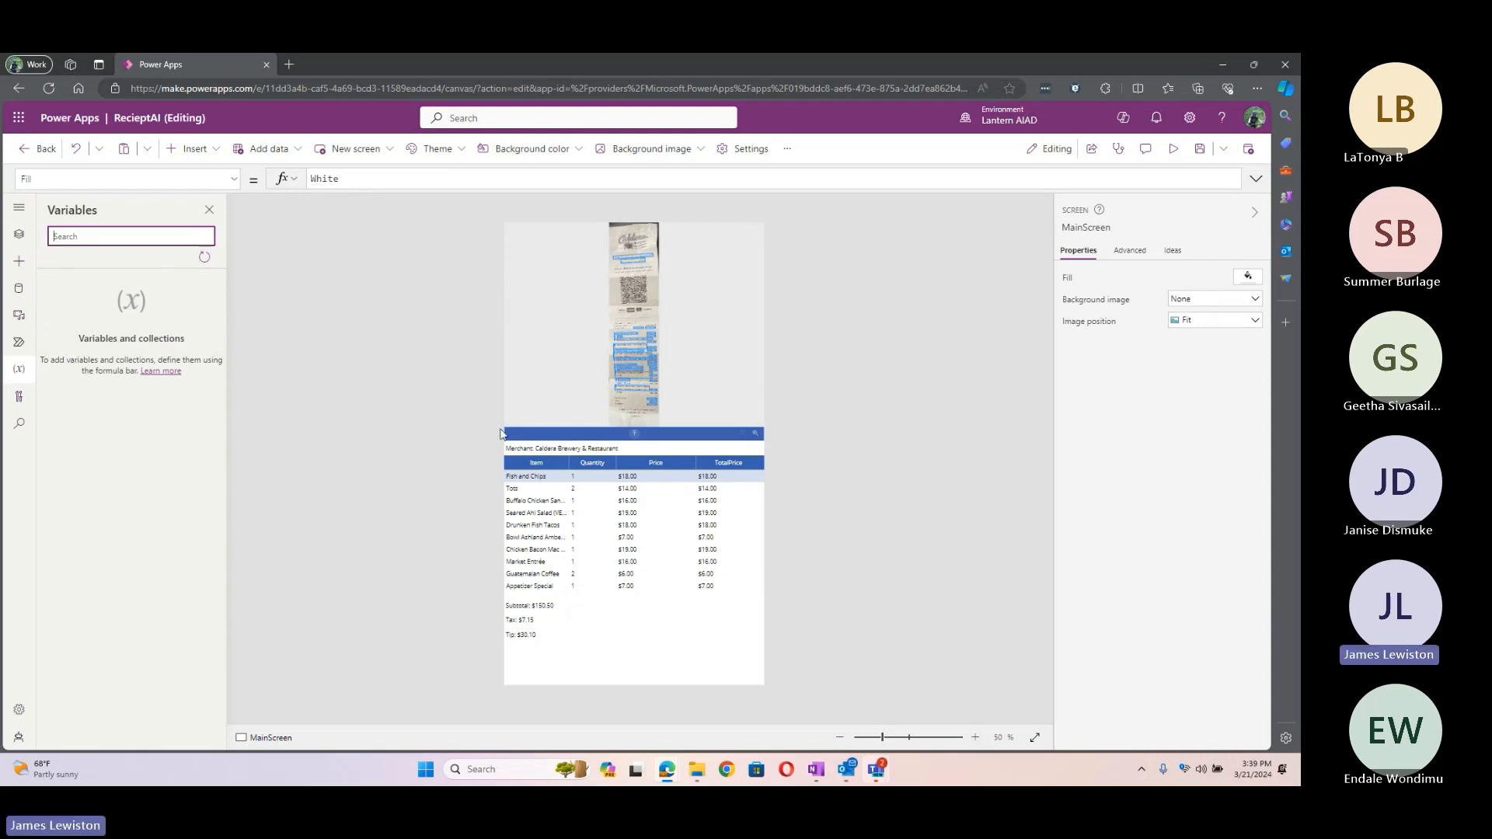
{"action": "left_click", "coordinate": [759, 439]}
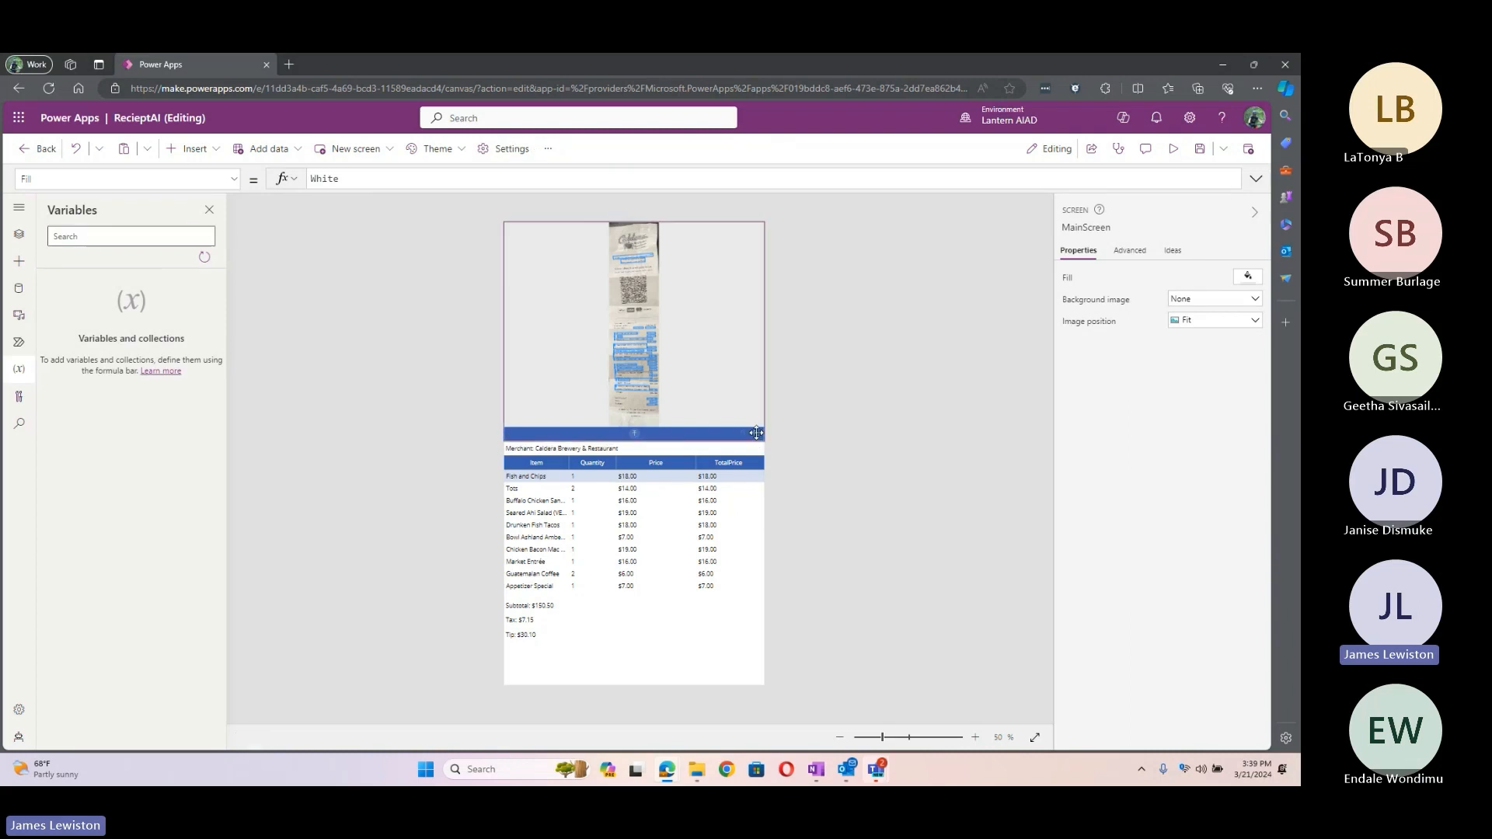
{"action": "left_click", "coordinate": [757, 435], "text": "alt"}
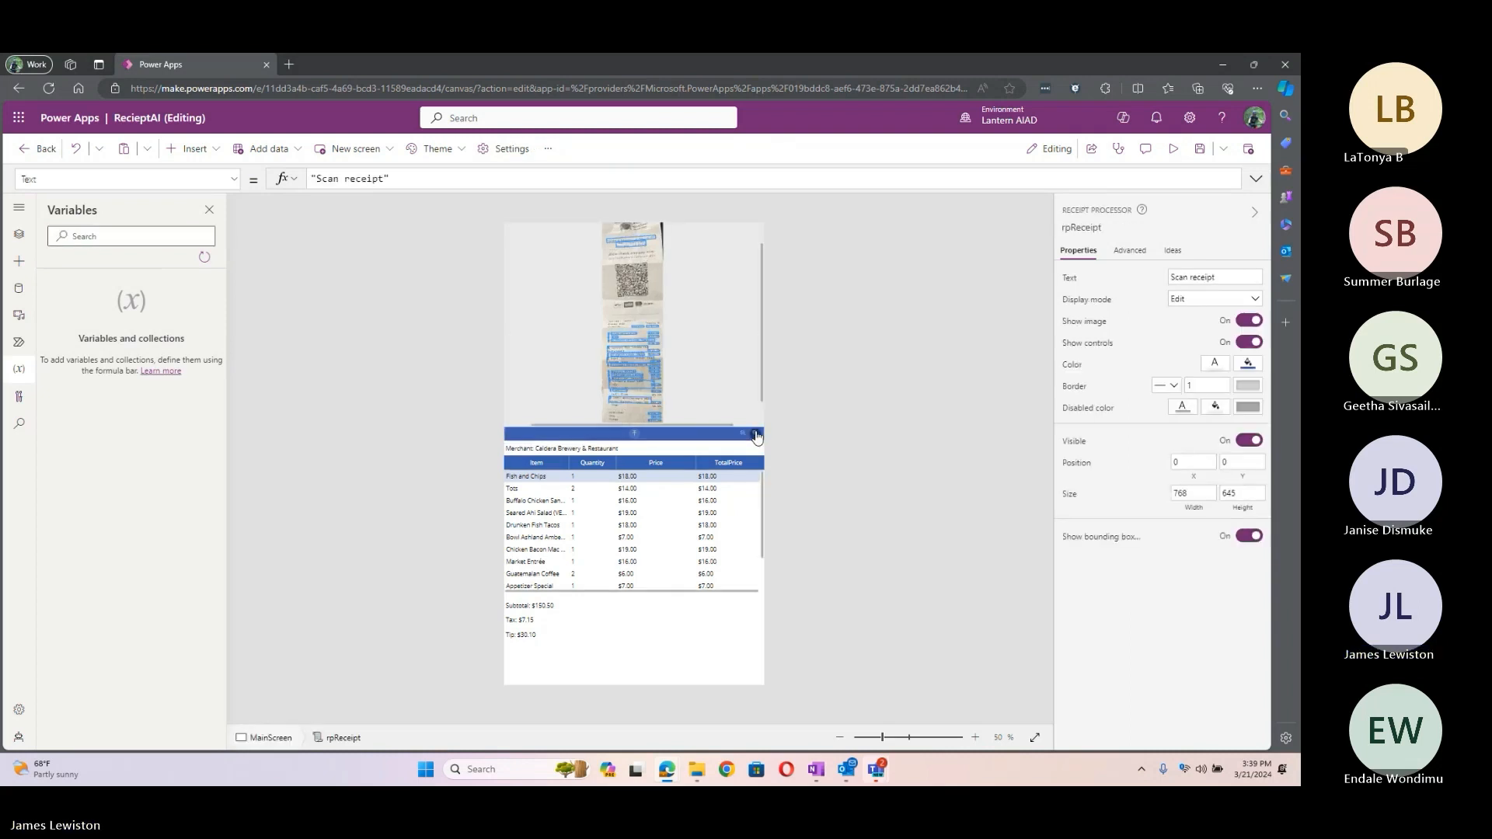
{"action": "left_click", "coordinate": [757, 436], "text": "alt"}
{"action": "left_click", "coordinate": [757, 435], "text": "alt"}
{"action": "left_click", "coordinate": [757, 436], "text": "alt"}
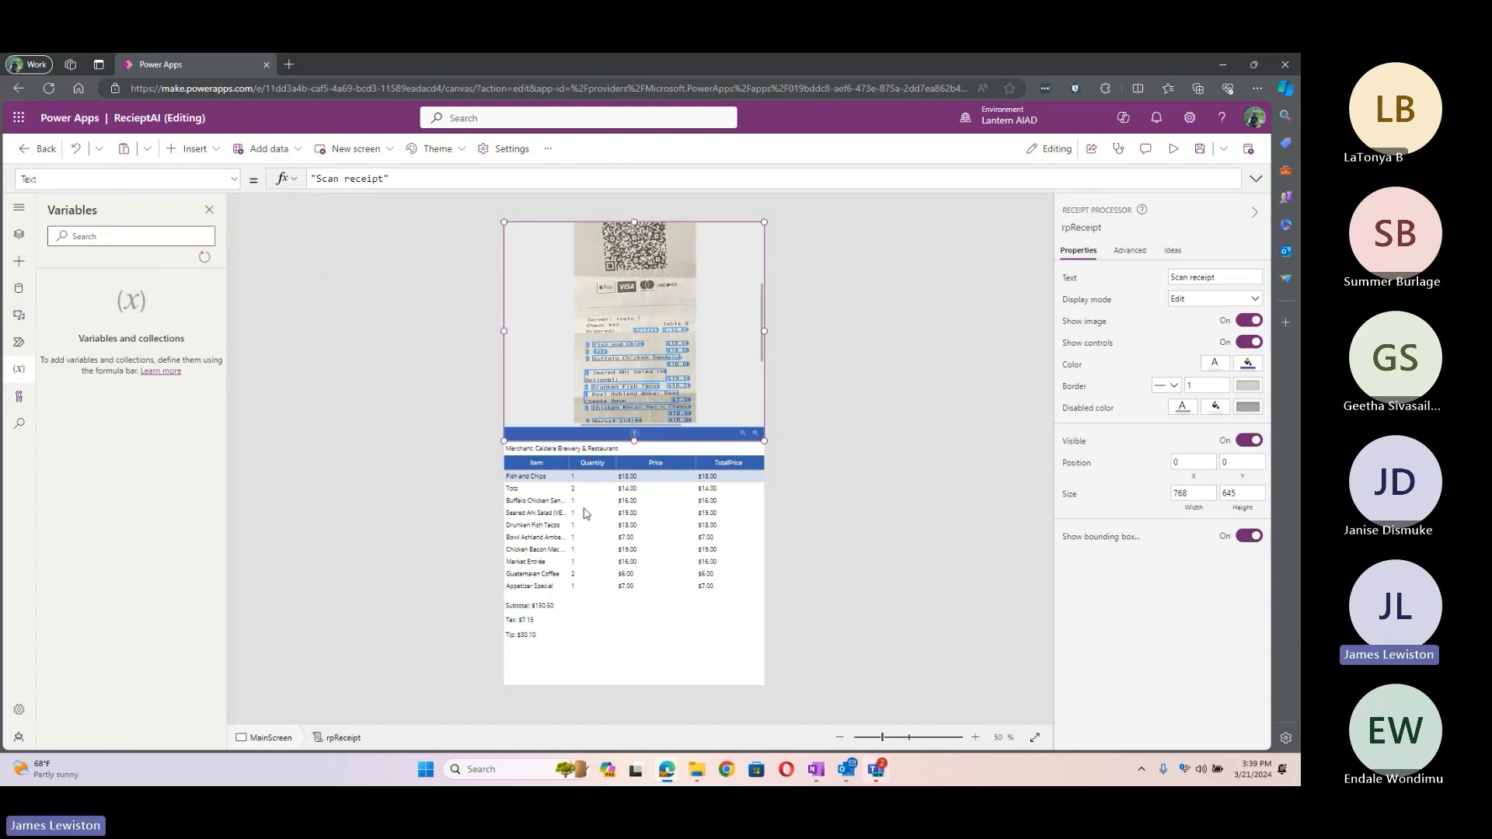
{"action": "left_click", "coordinate": [525, 636]}
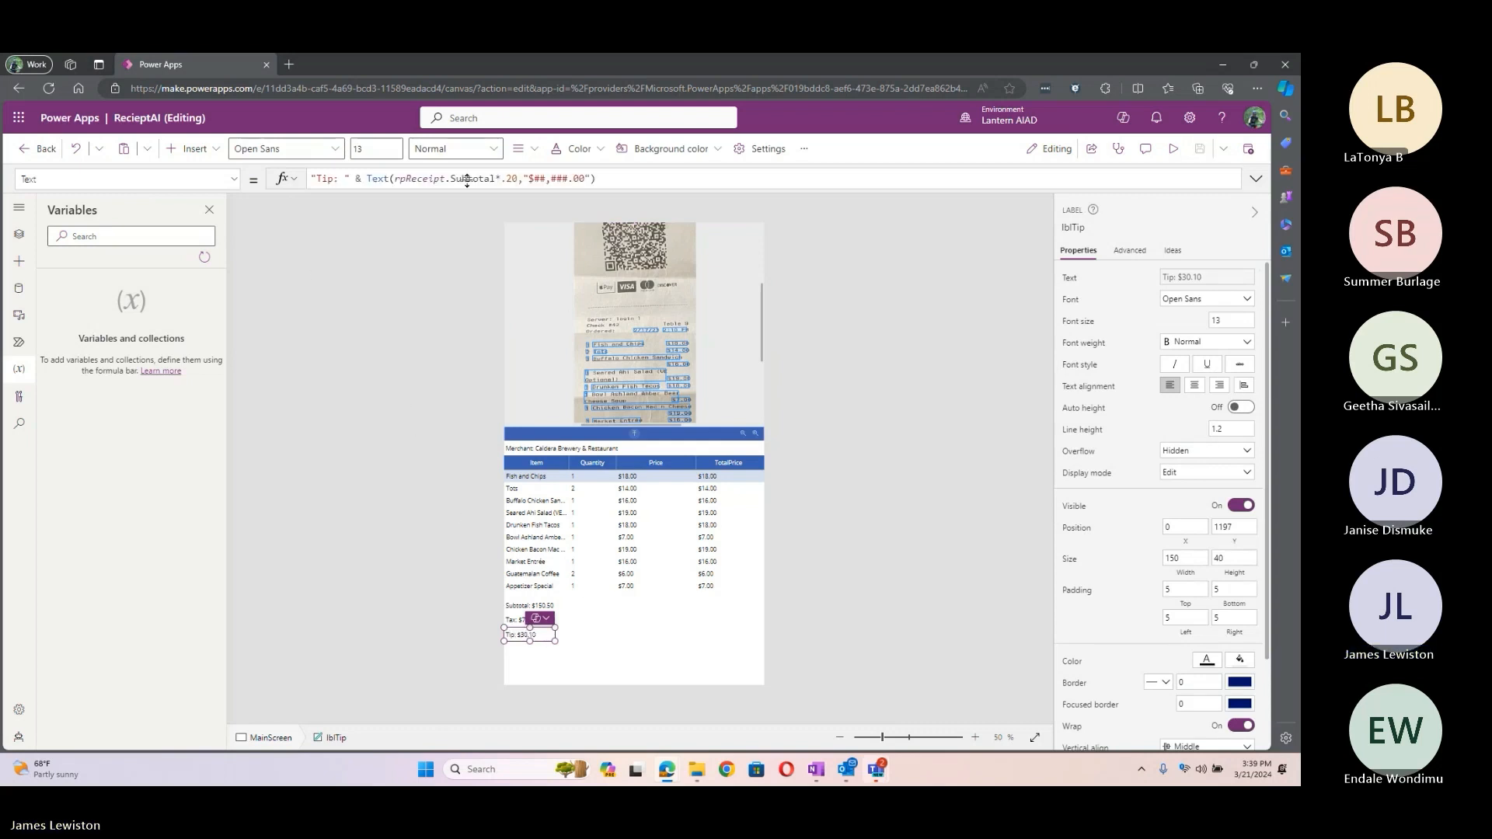
Step: Close the Variables pane, leave the receipt app, and open Text RecognizerAI from the solution for editing
{"action": "left_click", "coordinate": [208, 211]}
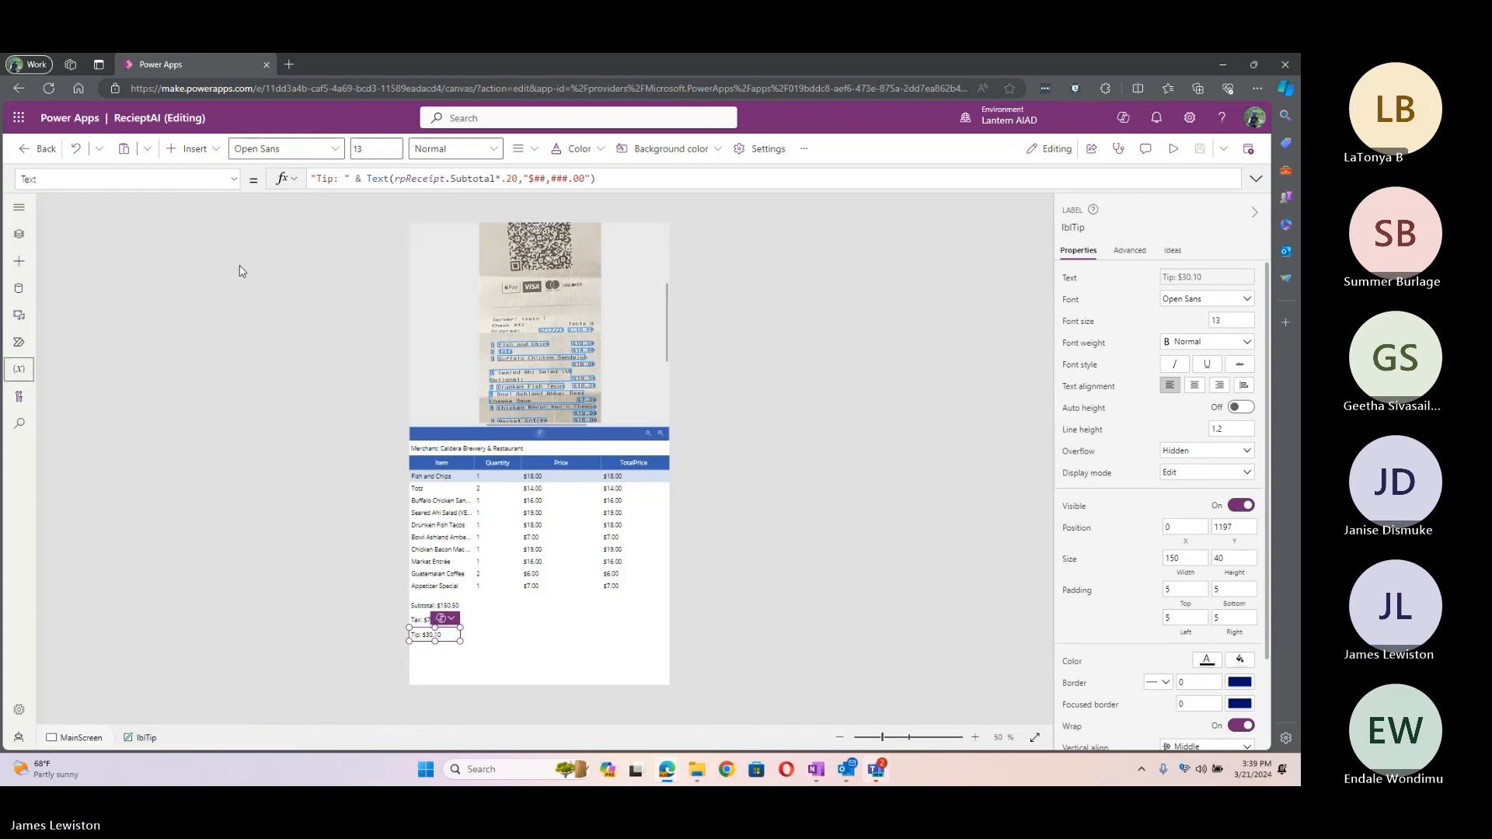
{"action": "left_click", "coordinate": [46, 153]}
{"action": "left_click", "coordinate": [675, 485]}
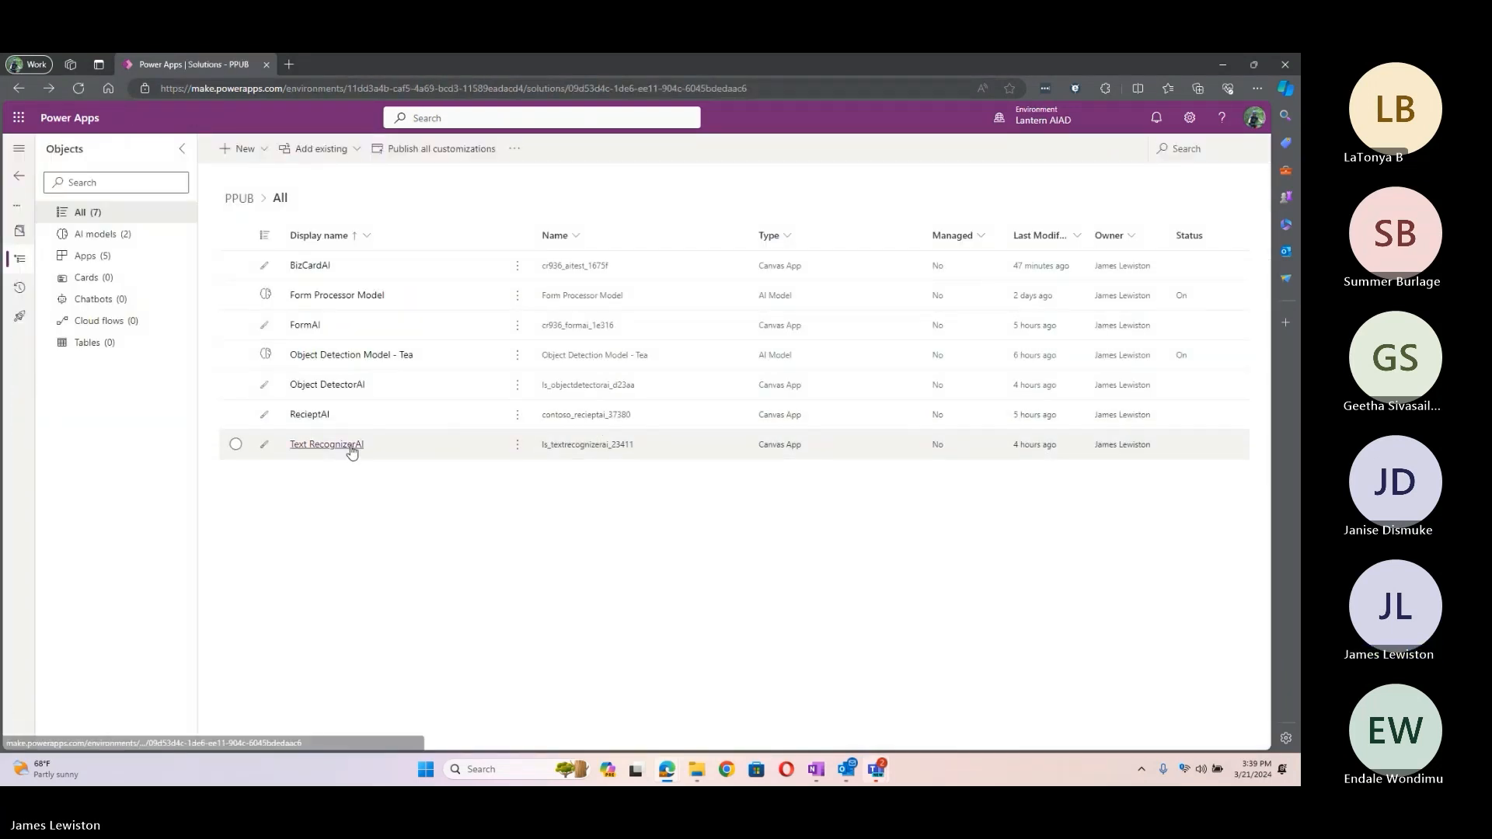
{"action": "left_click", "coordinate": [517, 446]}
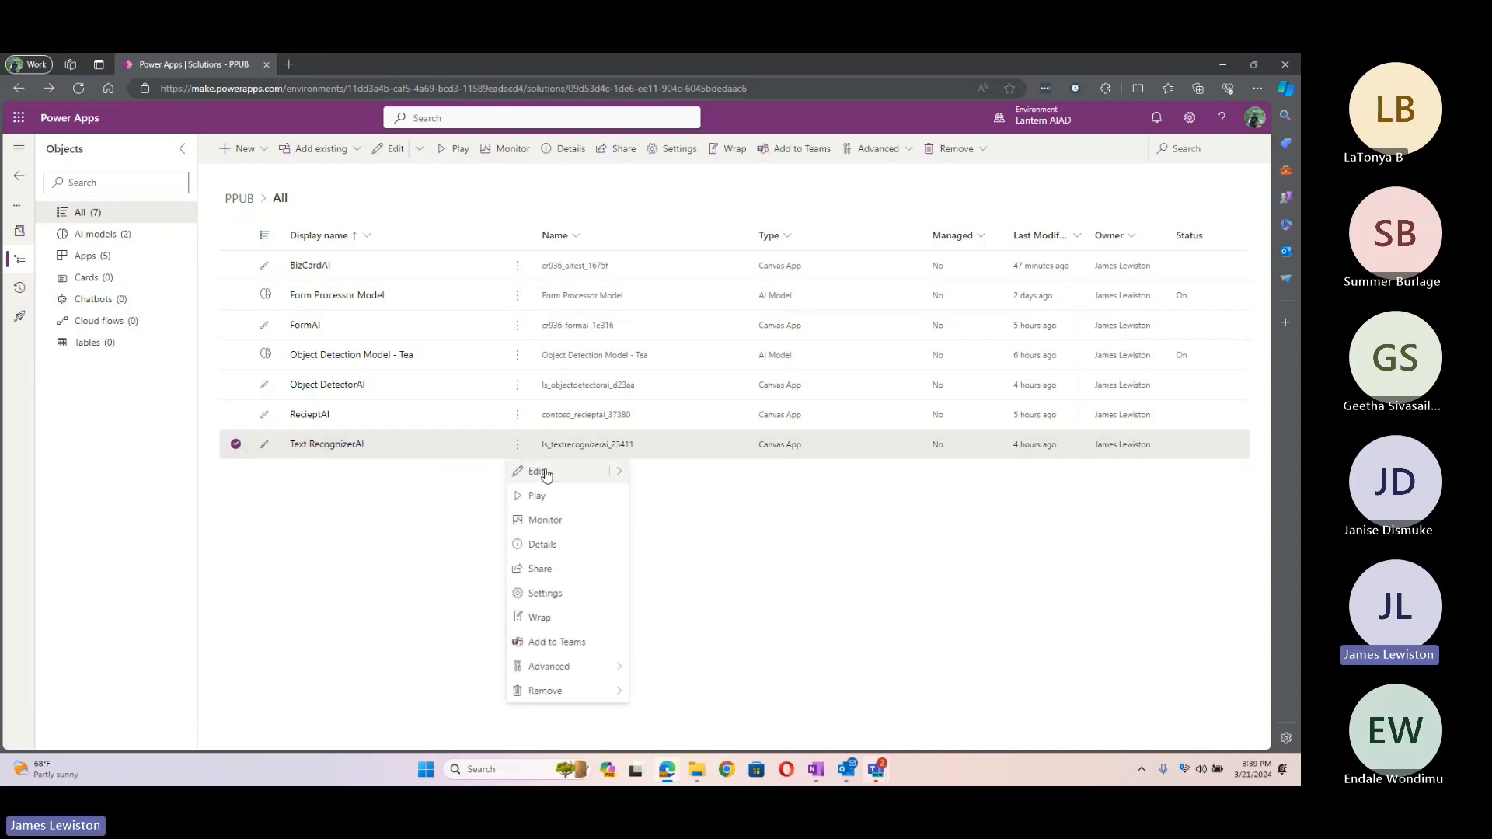
{"action": "left_click", "coordinate": [537, 470]}
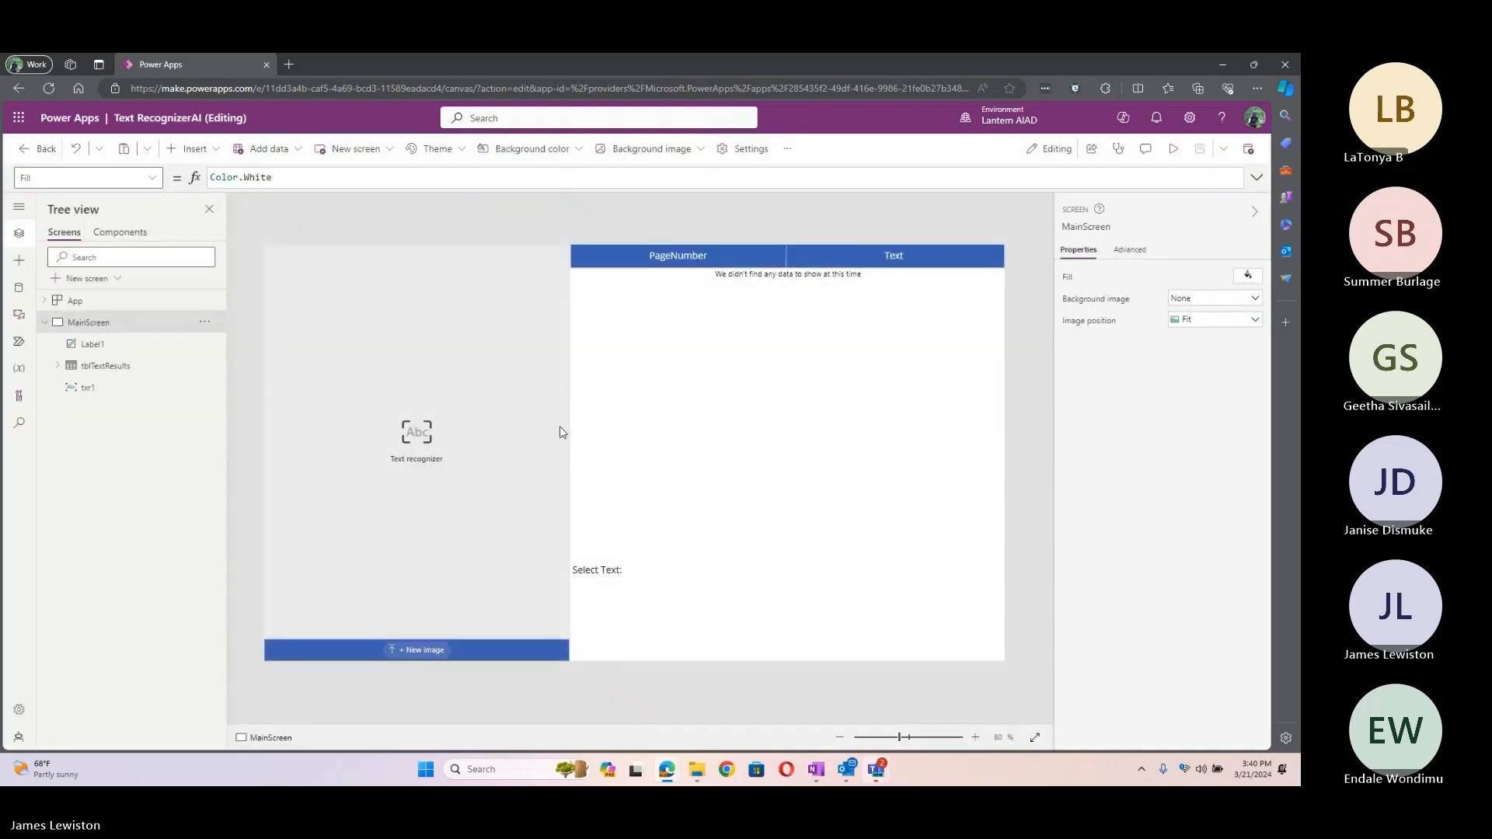
{"action": "left_click", "coordinate": [760, 431]}
{"action": "left_click", "coordinate": [870, 443]}
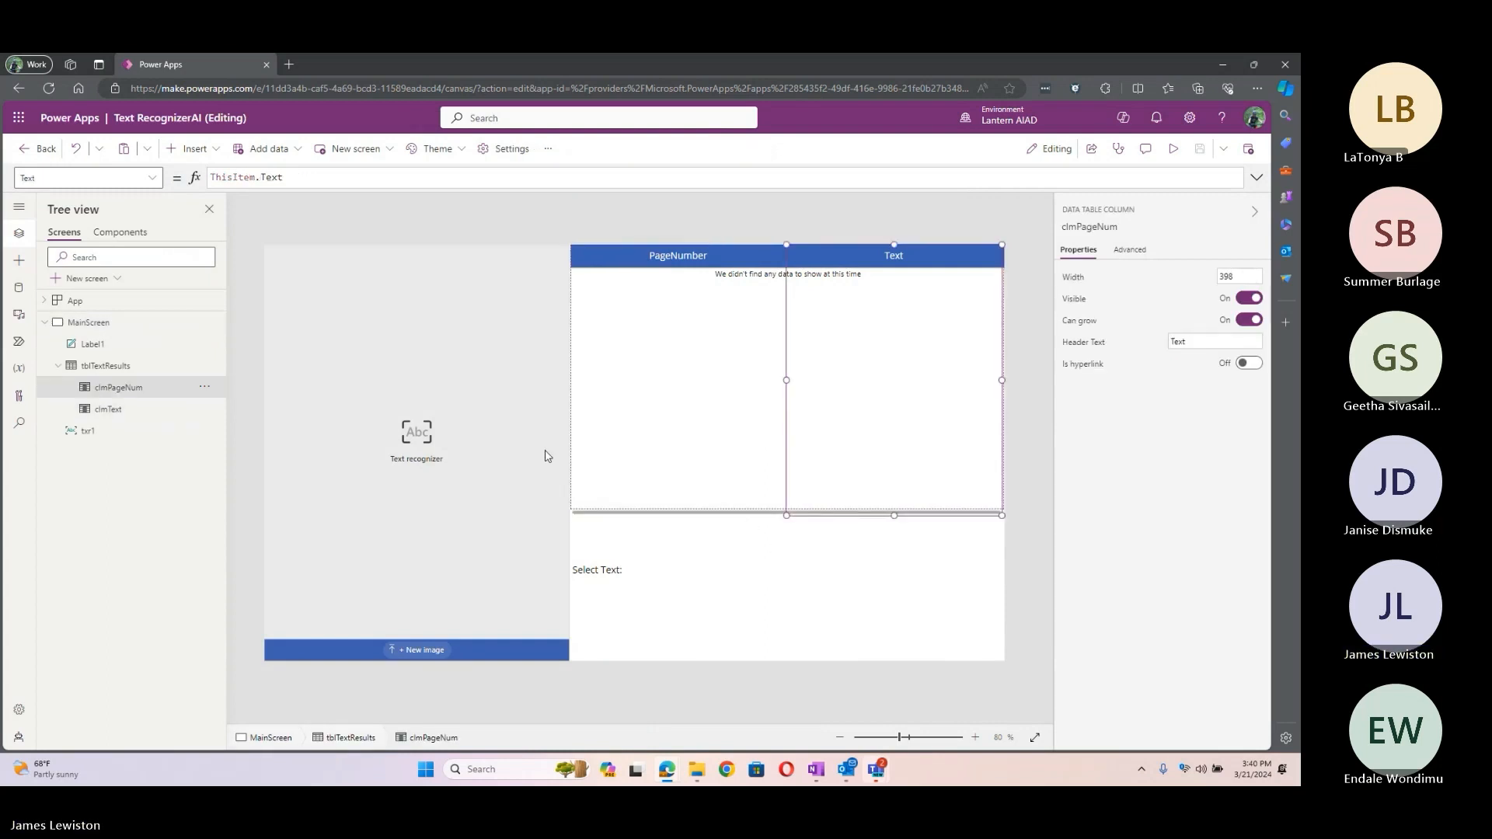
{"action": "left_click", "coordinate": [123, 364]}
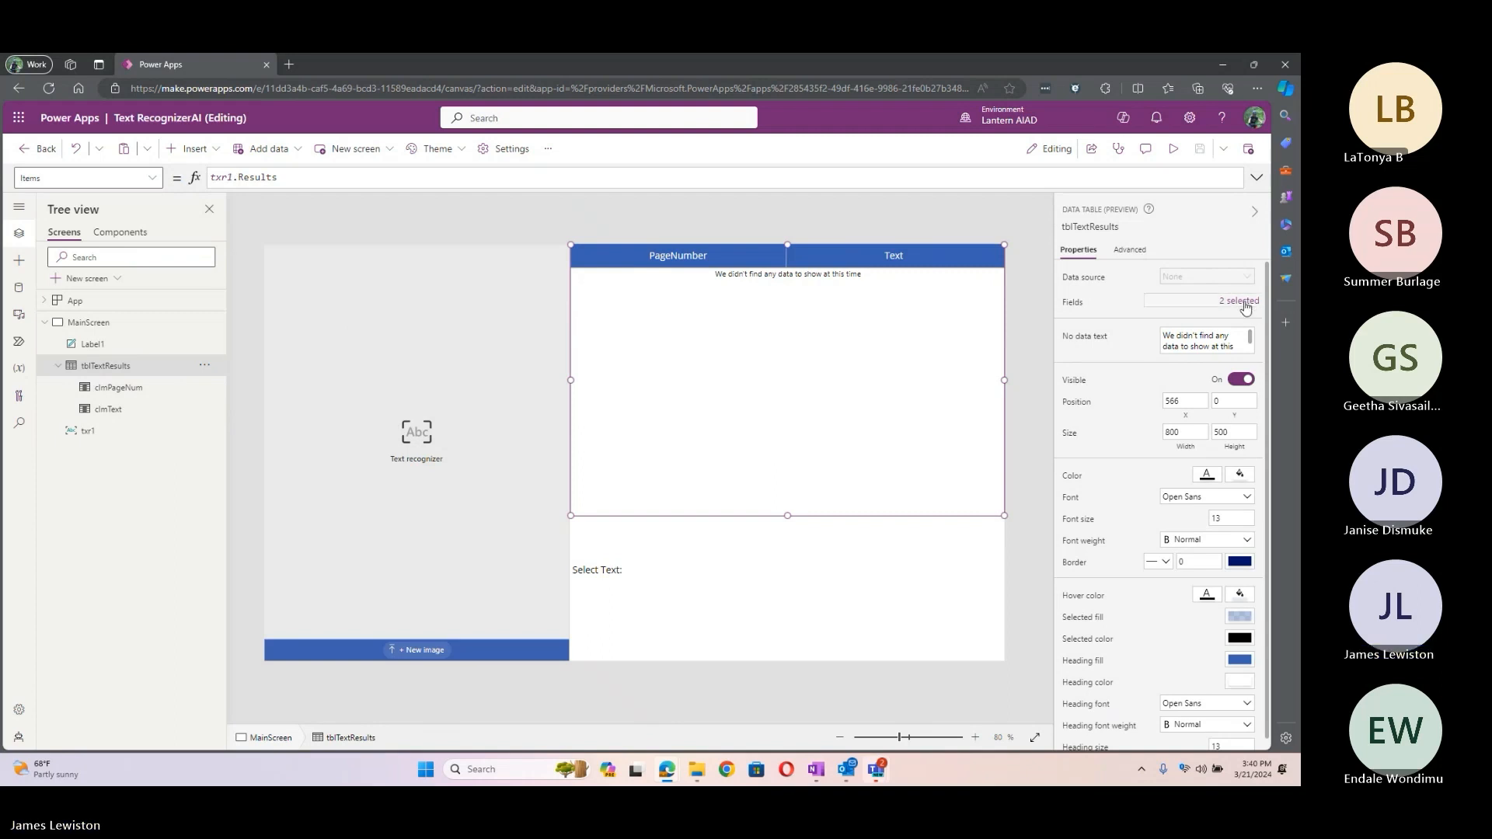
{"action": "left_click", "coordinate": [1243, 303]}
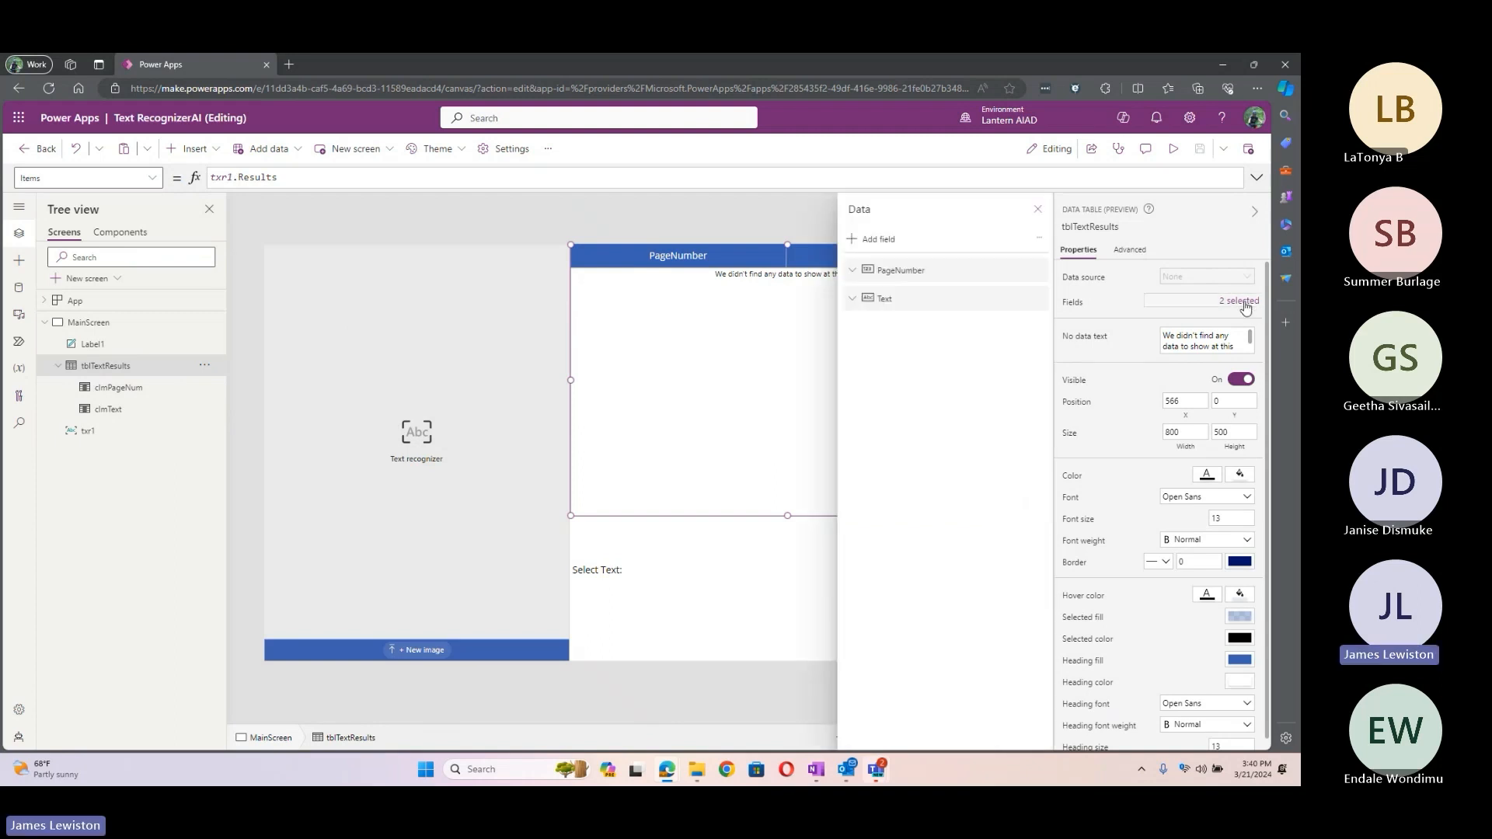
{"action": "left_click", "coordinate": [867, 241]}
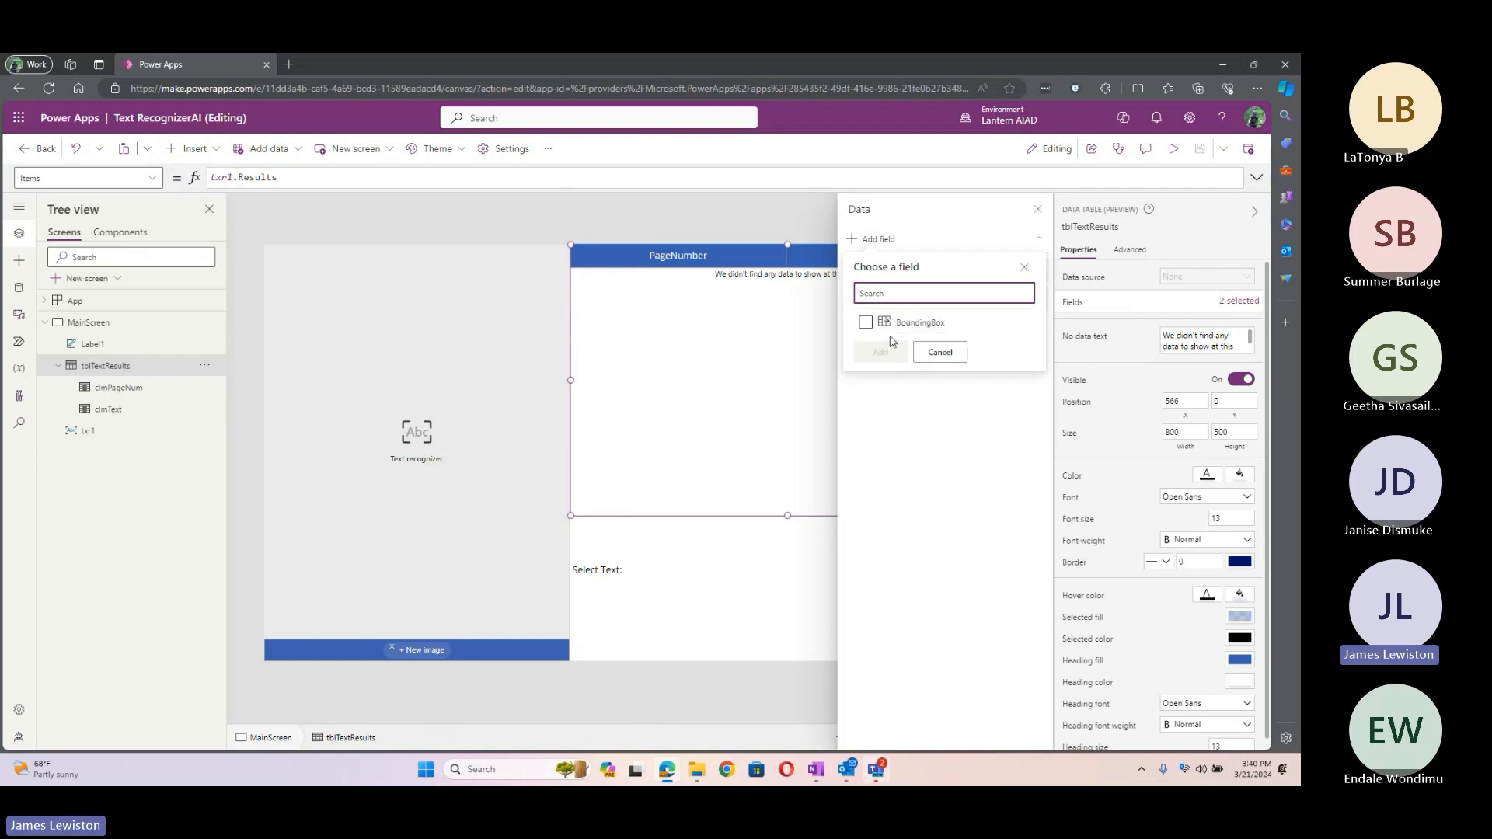
{"action": "left_click", "coordinate": [1023, 269]}
{"action": "left_click", "coordinate": [1037, 209]}
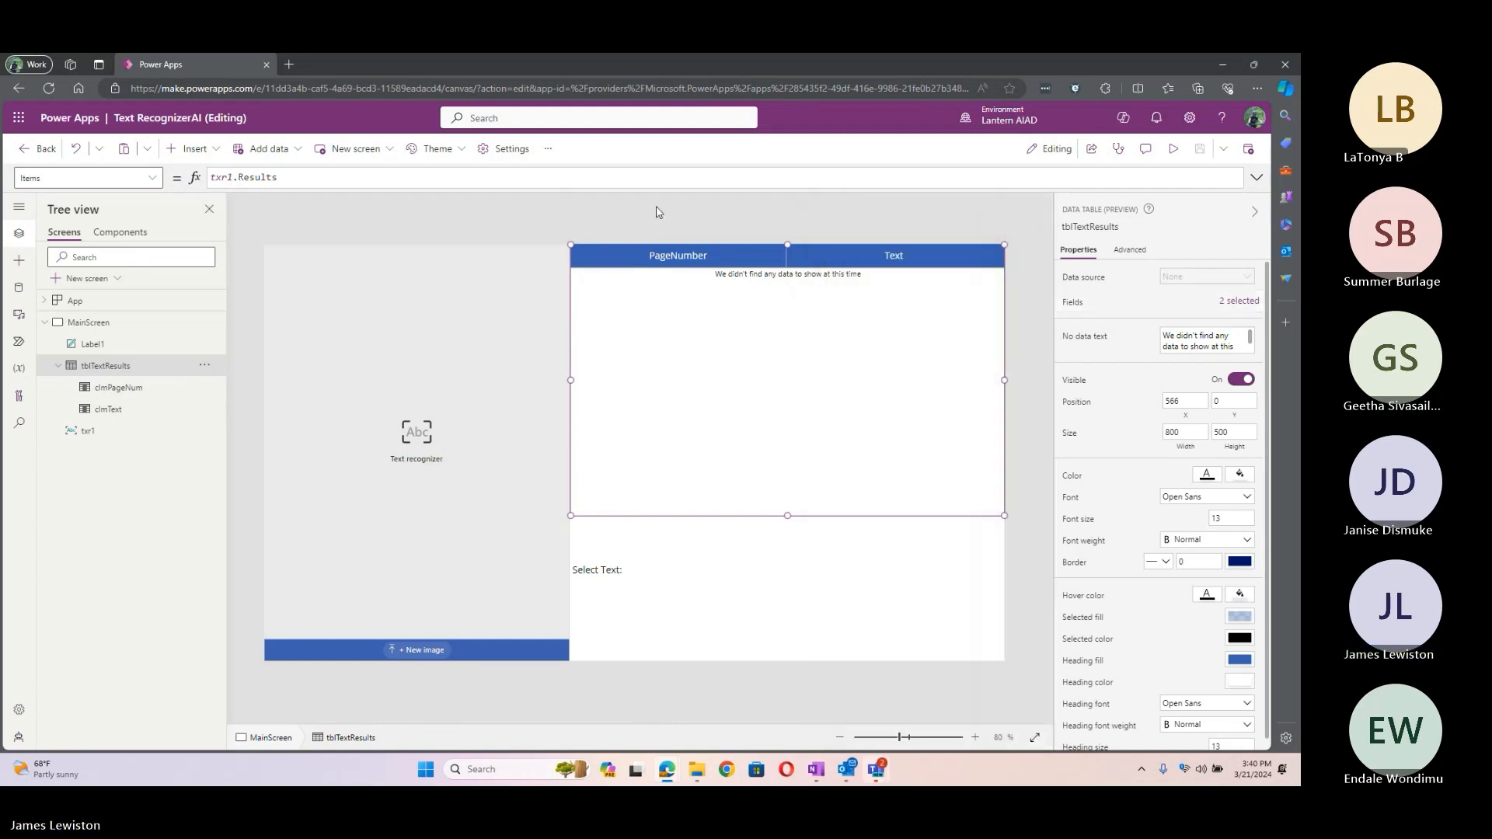
Step: Load the Bizagi_Platform_Overview PDF from Downloads into the text recognizer
{"action": "left_click", "coordinate": [418, 650]}
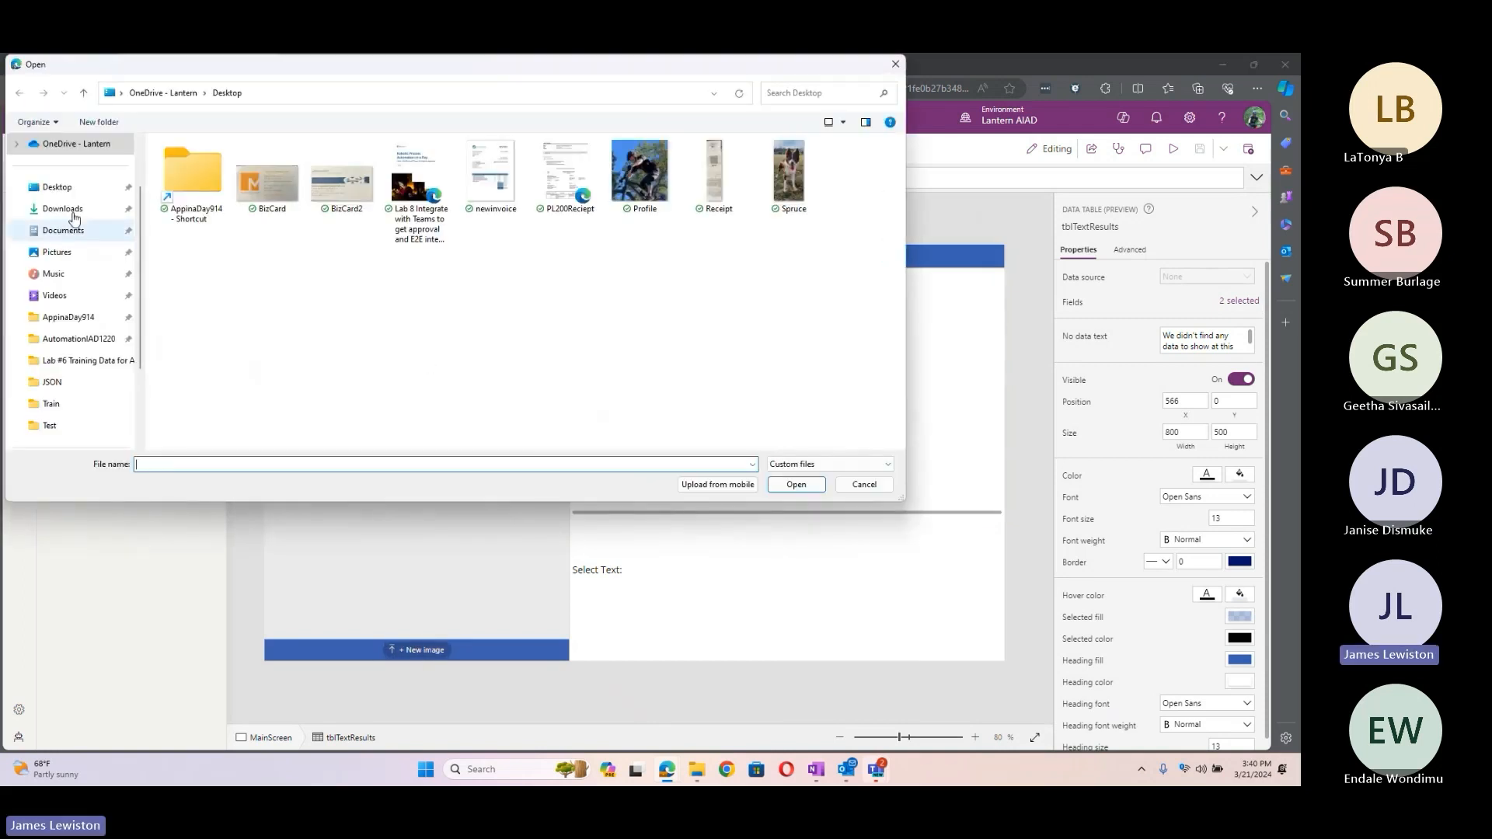
{"action": "left_click", "coordinate": [75, 215]}
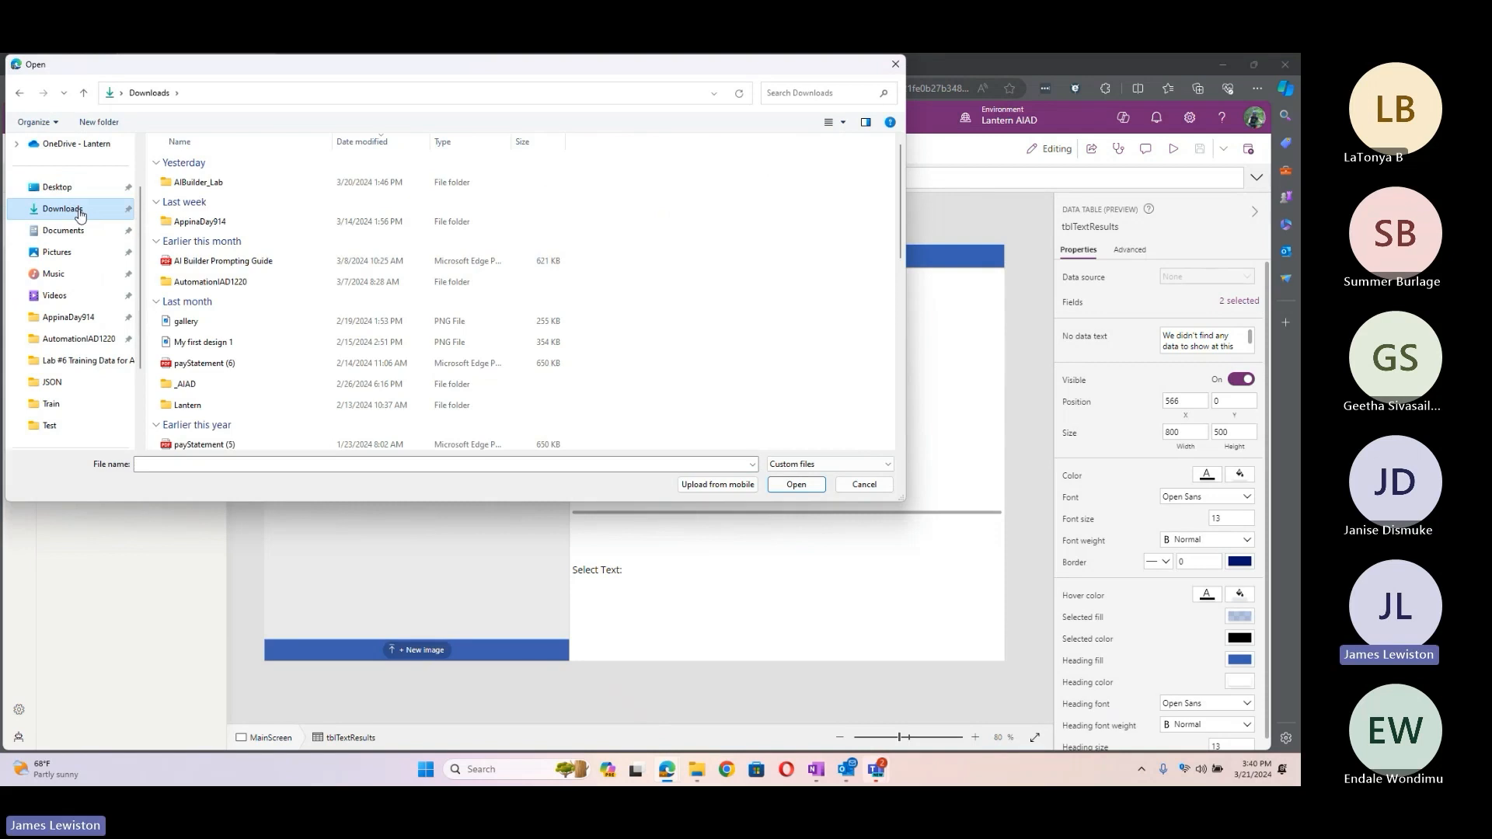
{"action": "scroll", "coordinate": [392, 278], "scroll_direction": "down", "scroll_amount": 10}
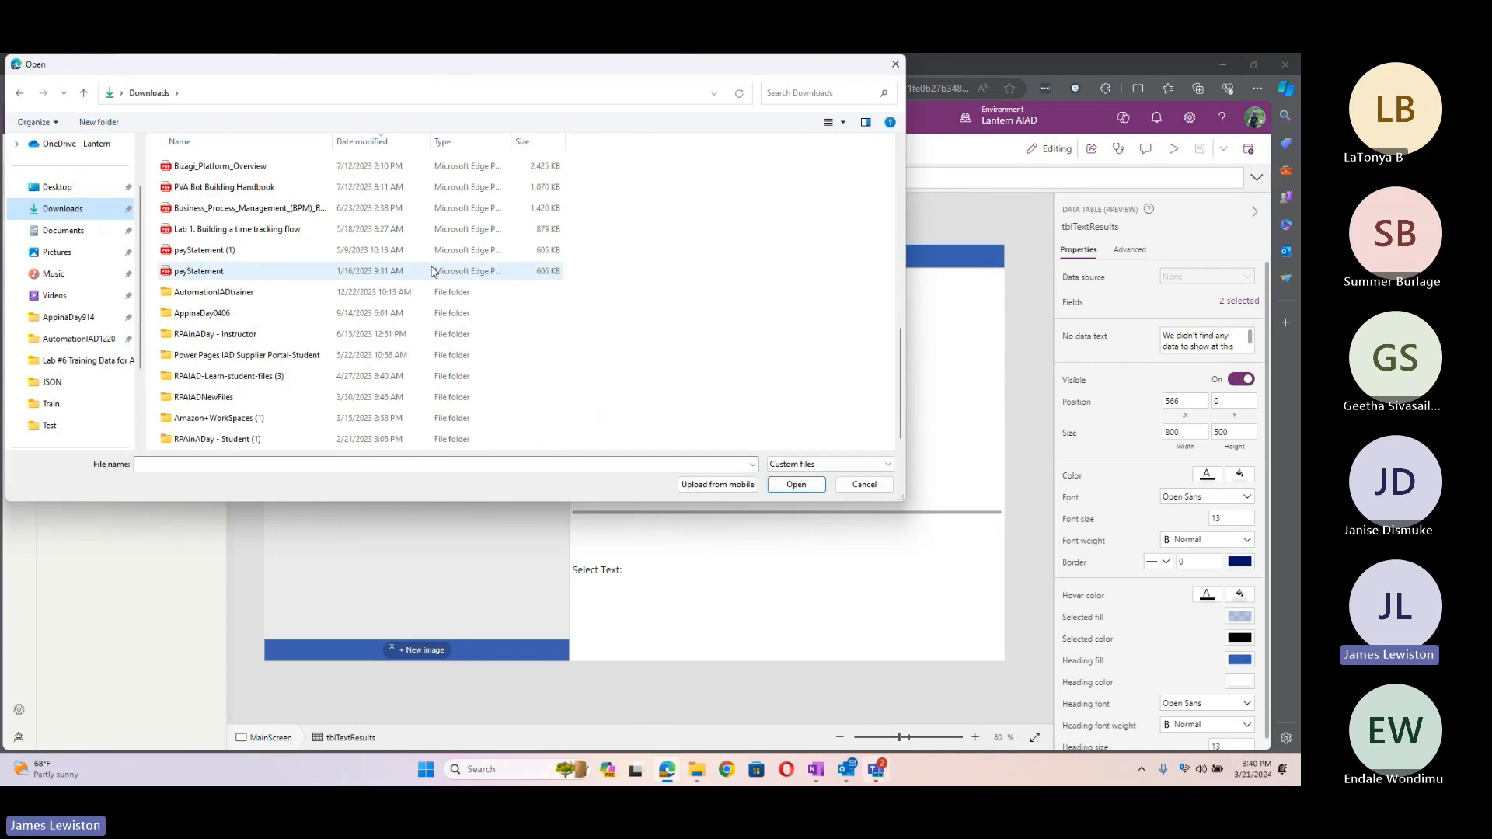
{"action": "left_click", "coordinate": [247, 168]}
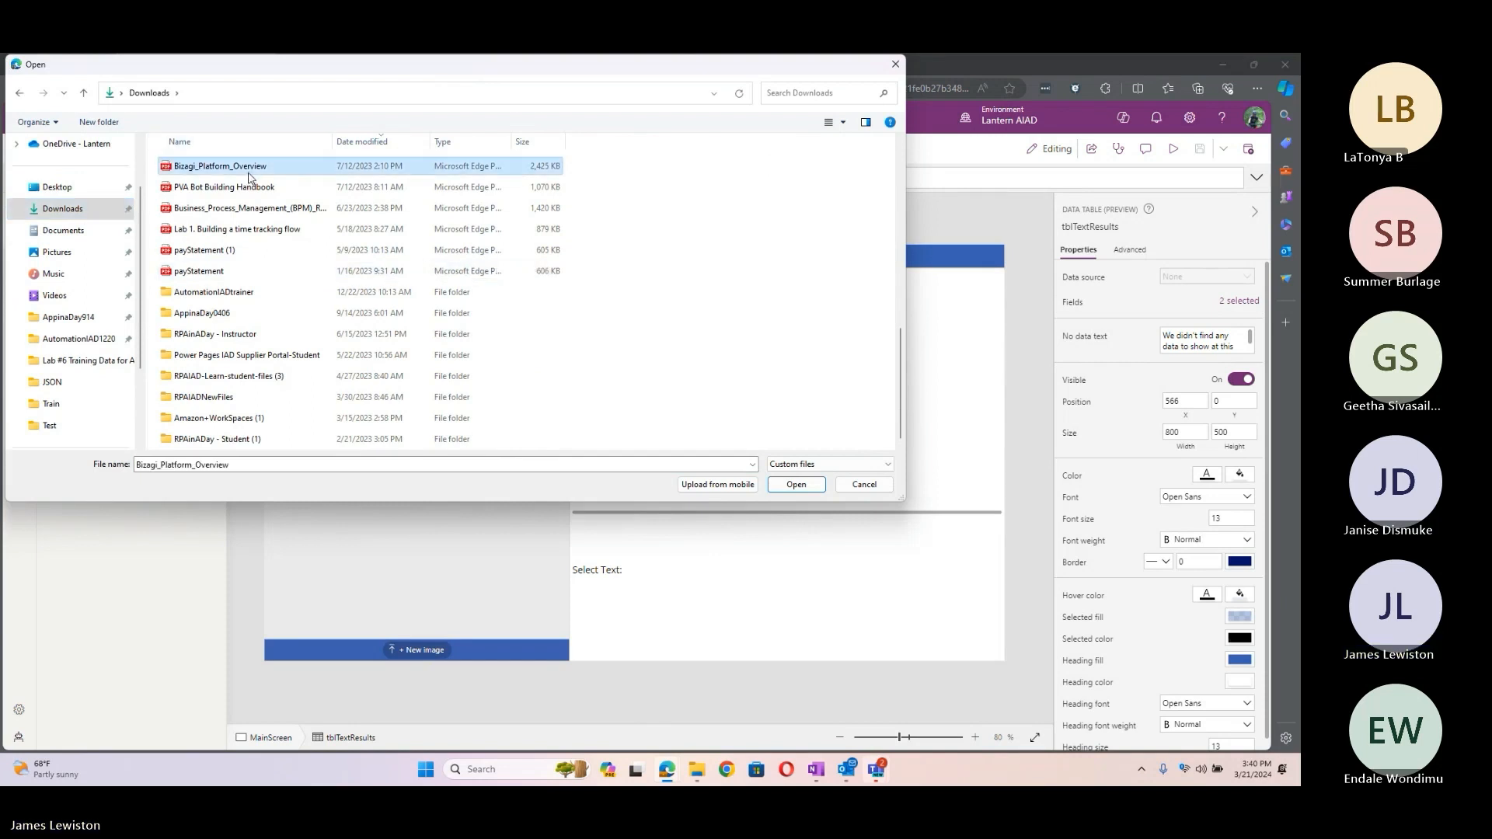
{"action": "left_click", "coordinate": [778, 483]}
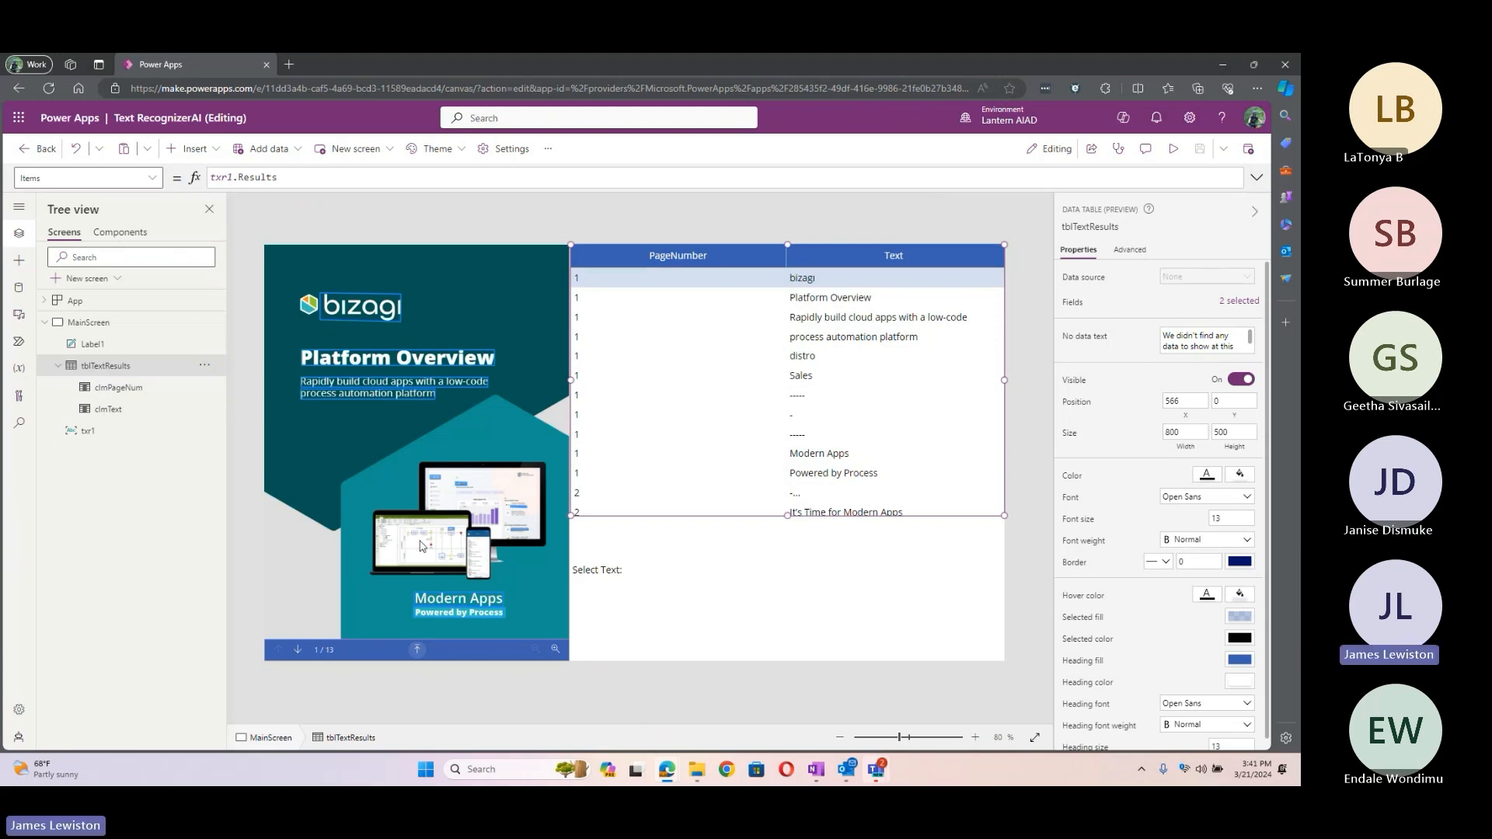
Step: Go to page 3, show several recognized lines in the Select Text label, then exit the editor
{"action": "left_click", "coordinate": [297, 650]}
{"action": "left_click", "coordinate": [297, 650]}
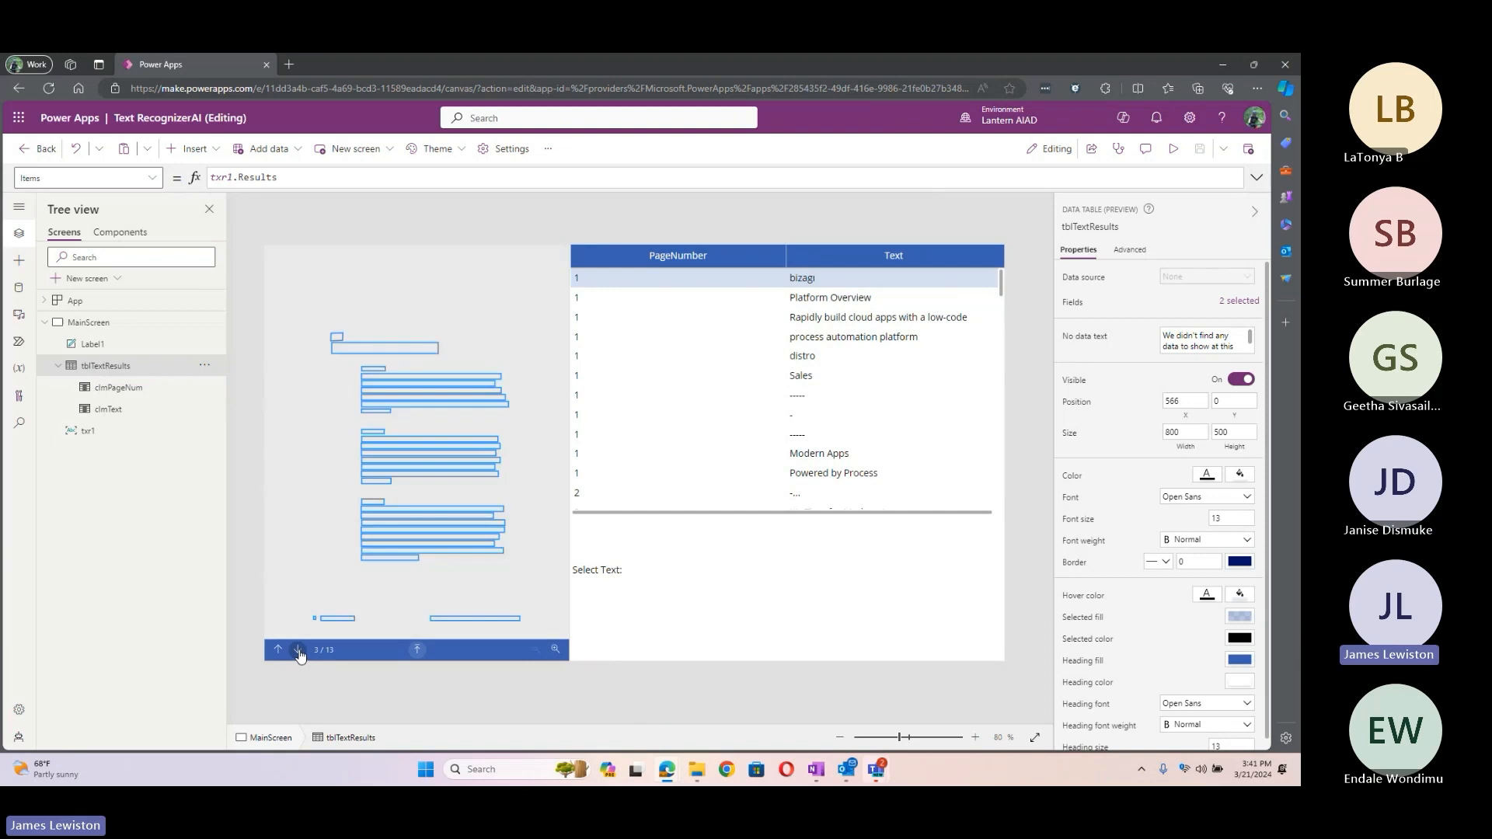
{"action": "scroll", "coordinate": [910, 403], "scroll_direction": "down", "scroll_amount": 5}
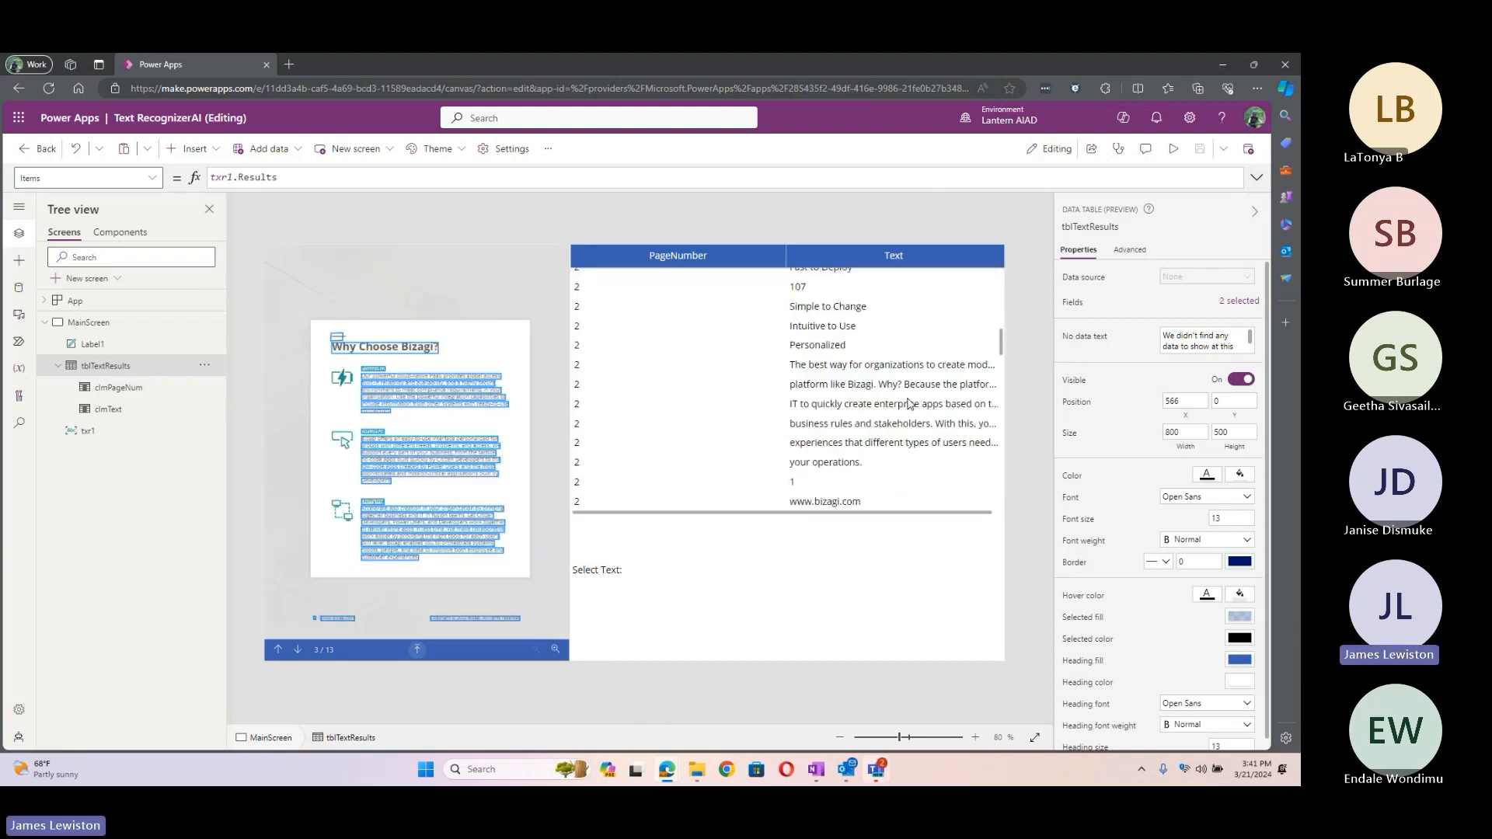
{"action": "left_click", "coordinate": [398, 525], "text": "alt"}
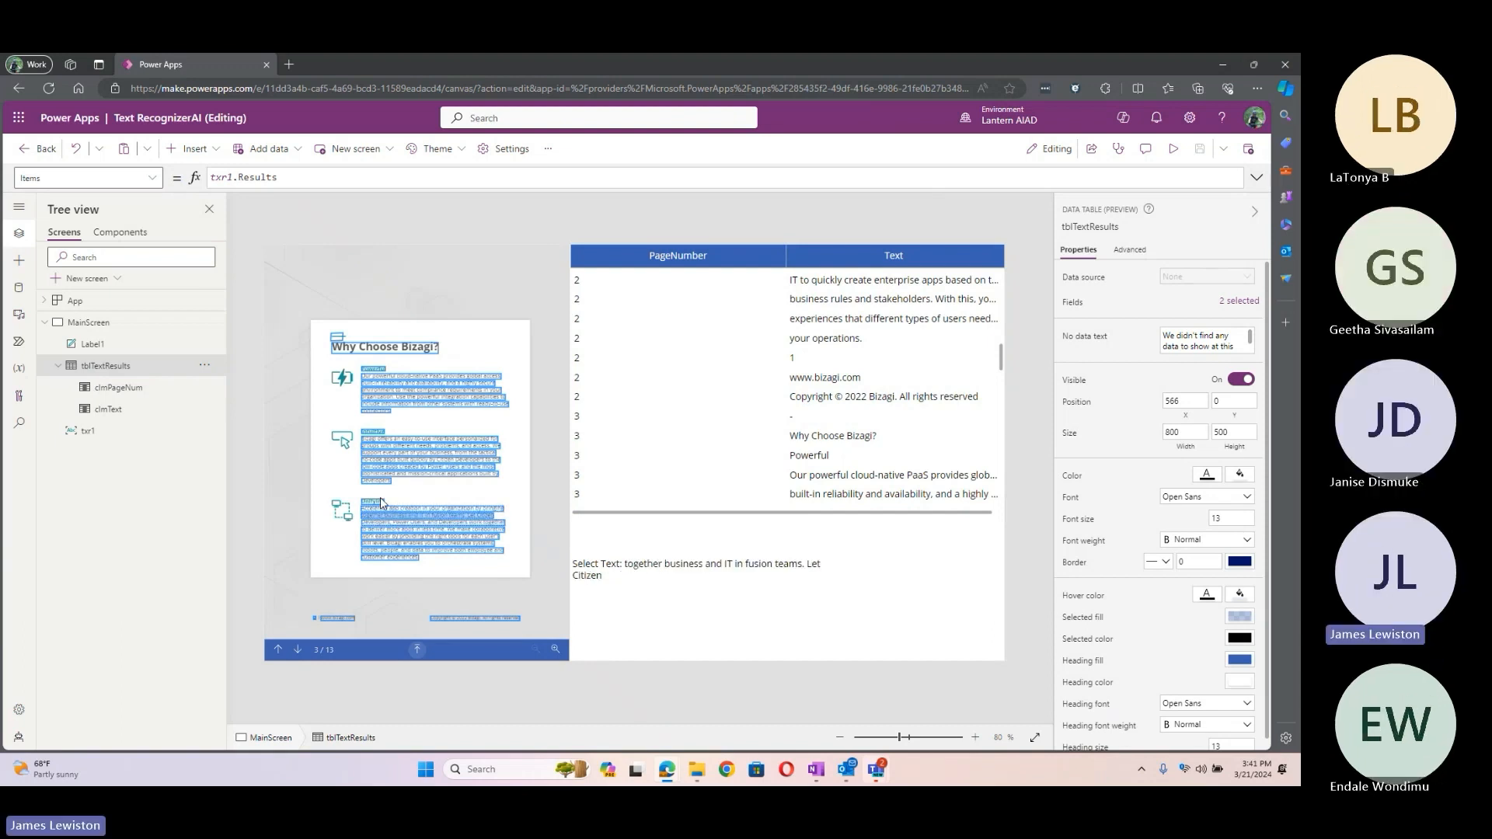
{"action": "left_click", "coordinate": [417, 519], "text": "alt"}
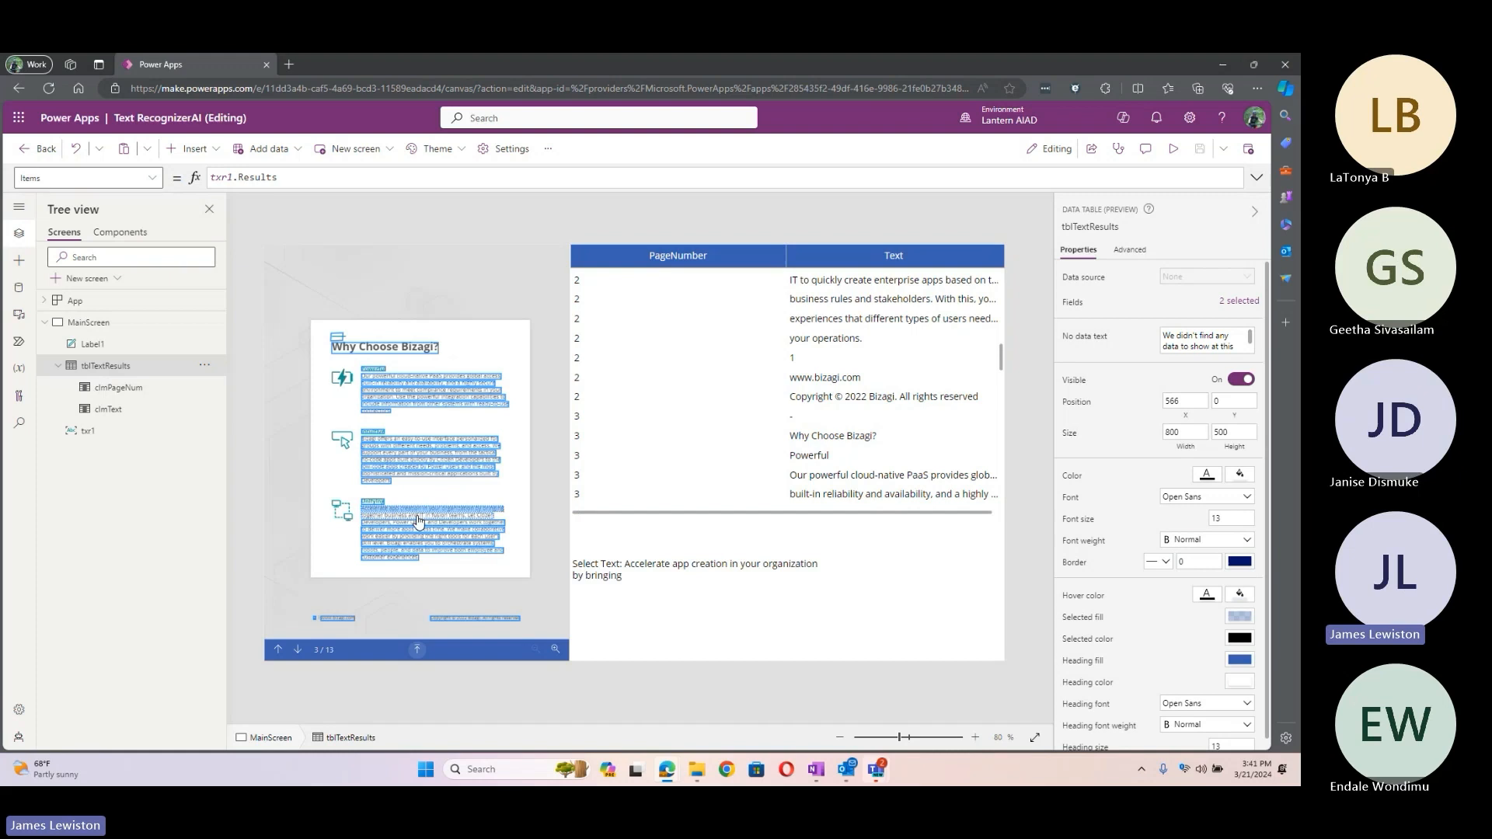
{"action": "left_click", "coordinate": [432, 523], "text": "alt"}
{"action": "left_click", "coordinate": [433, 540], "text": "alt"}
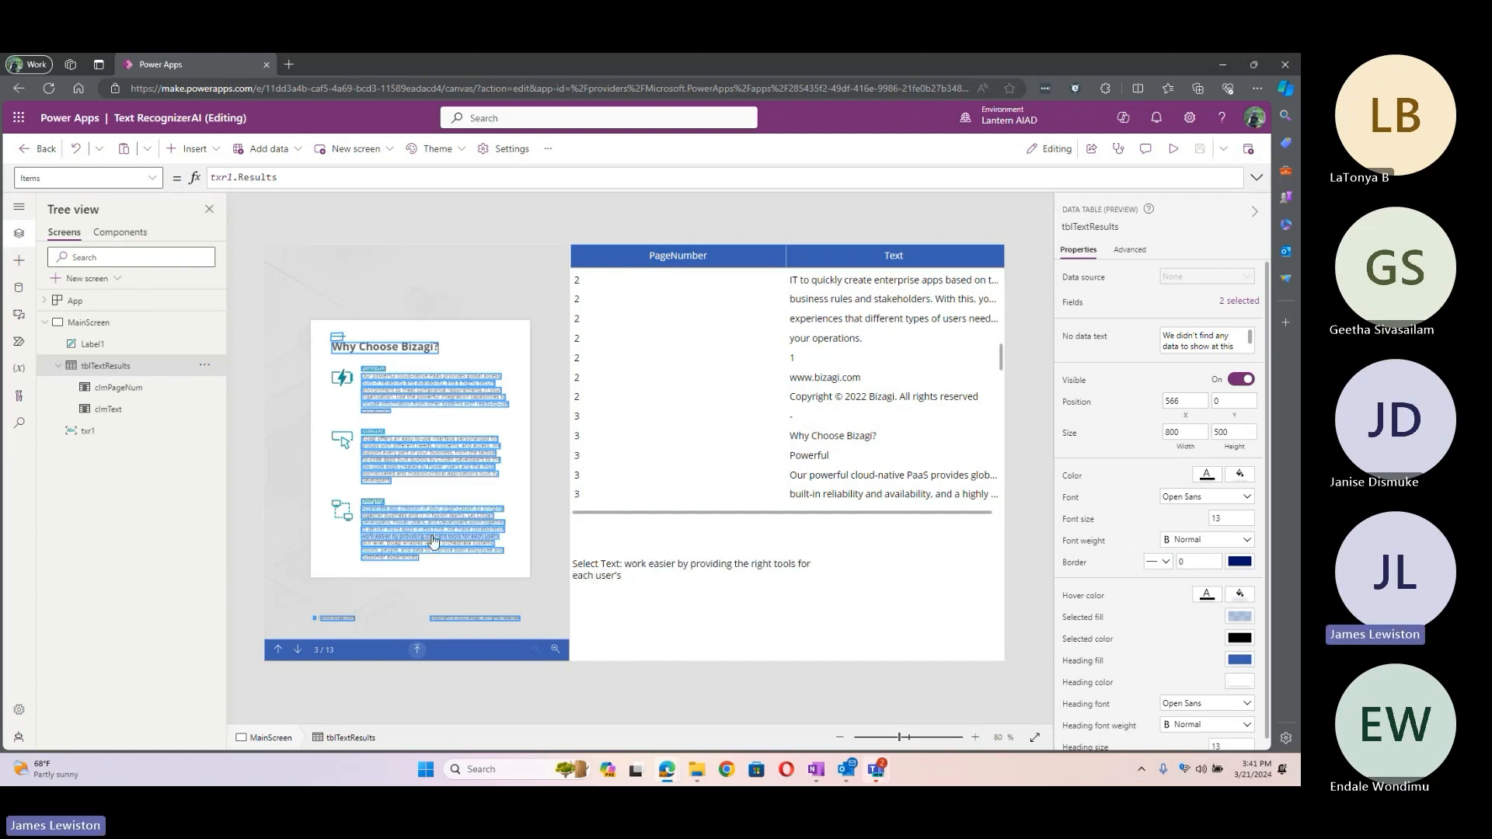
{"action": "left_click", "coordinate": [439, 544], "text": "alt"}
{"action": "left_click", "coordinate": [454, 552], "text": "alt"}
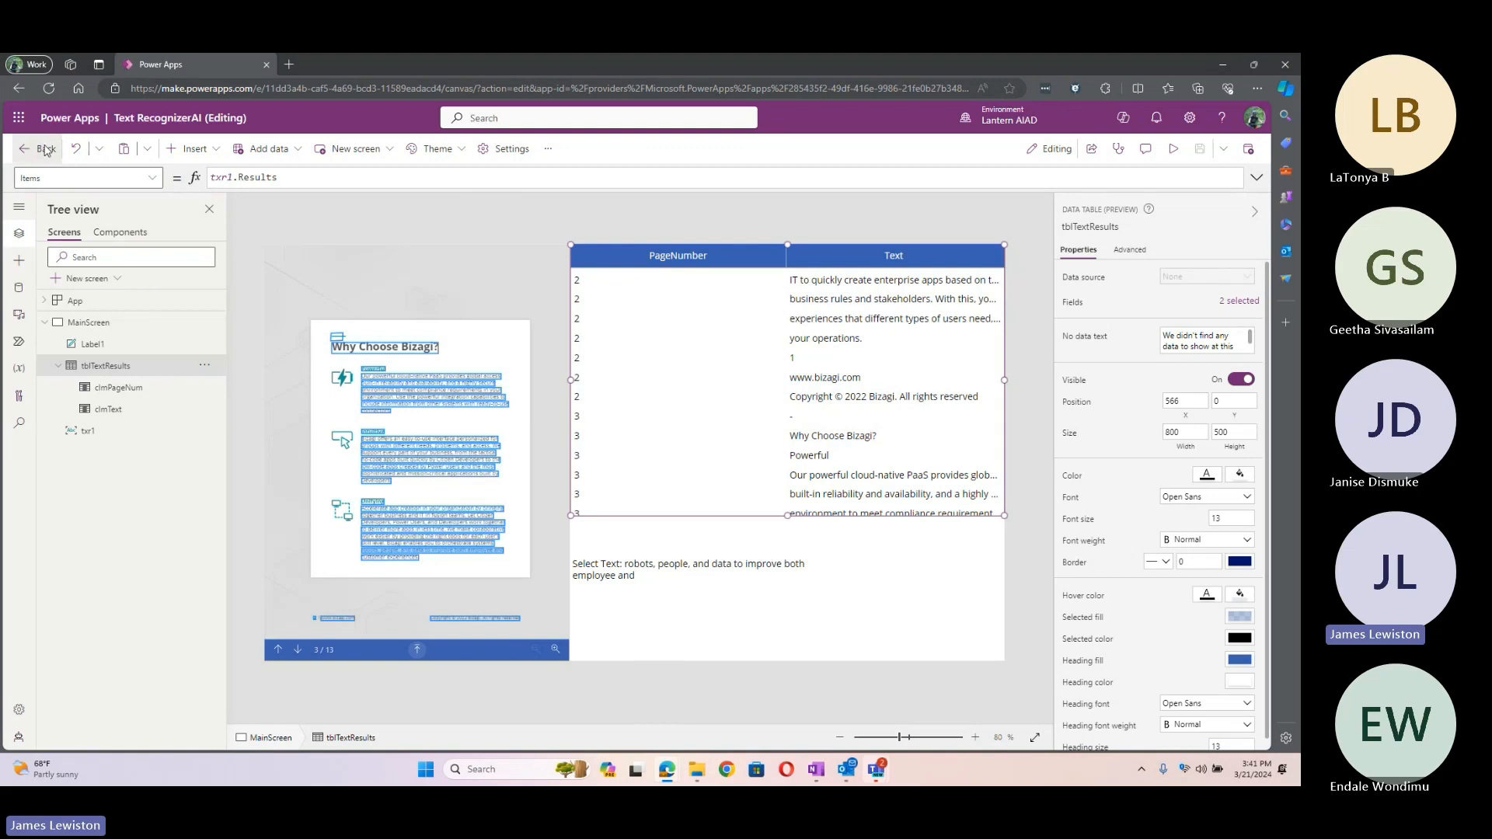
{"action": "left_click", "coordinate": [42, 149]}
Step: Leave Text RecognizerAI, open FormAI for editing, inspect the frpForm processor control, then exit
{"action": "left_click", "coordinate": [677, 482]}
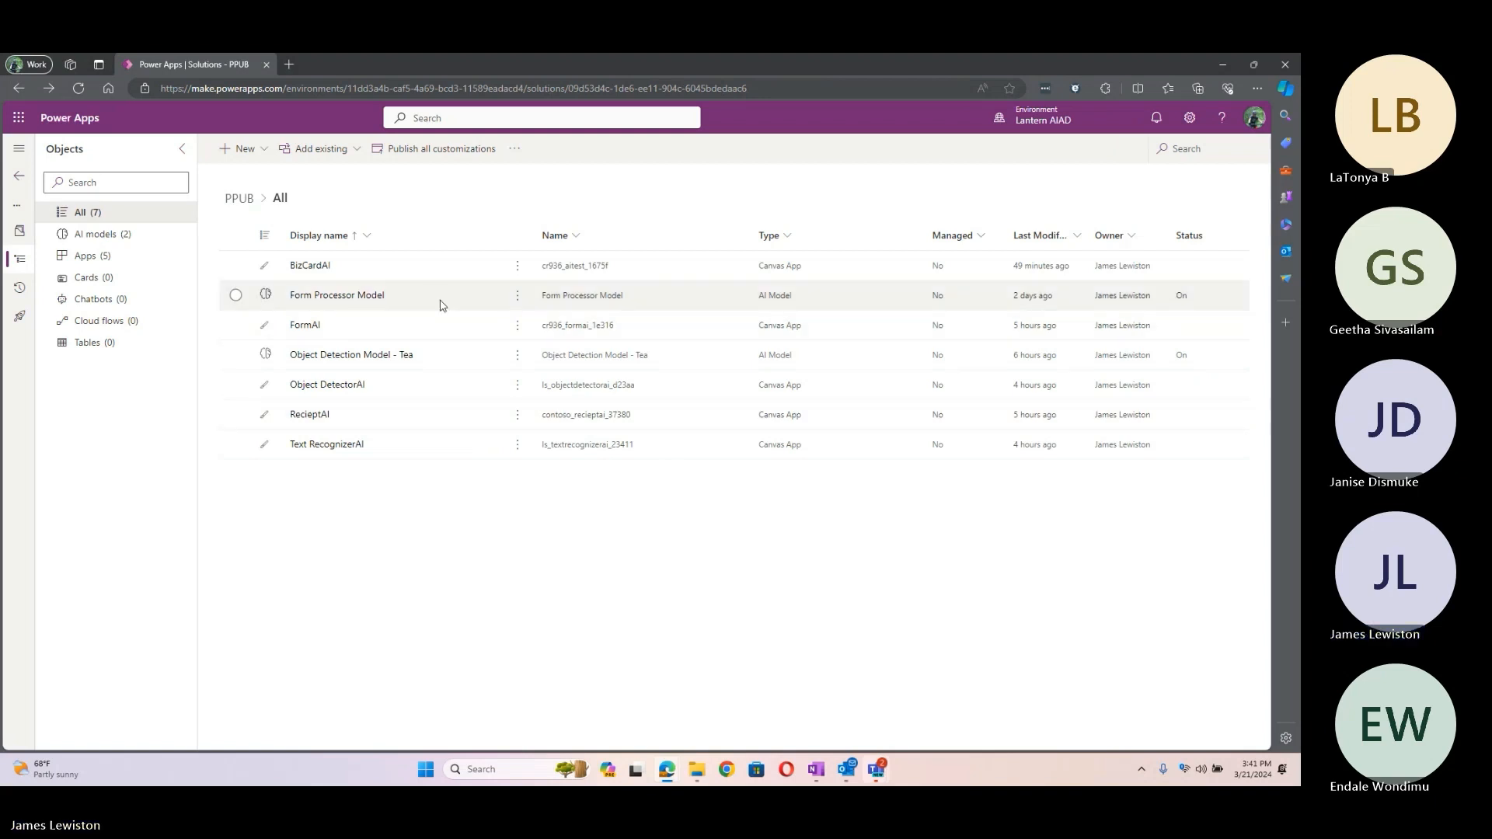
{"action": "left_click", "coordinate": [517, 324]}
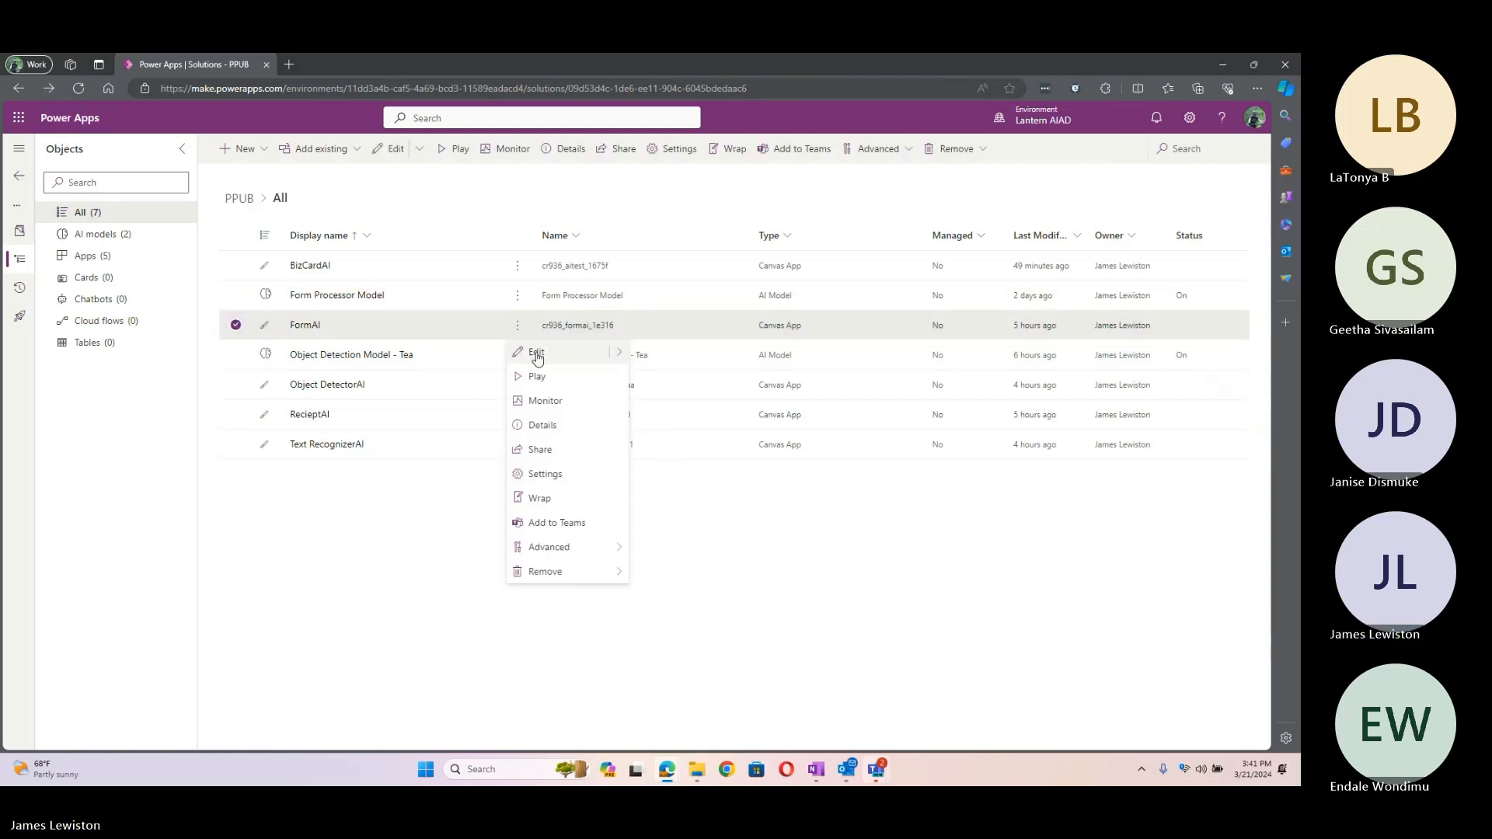
{"action": "left_click", "coordinate": [537, 356]}
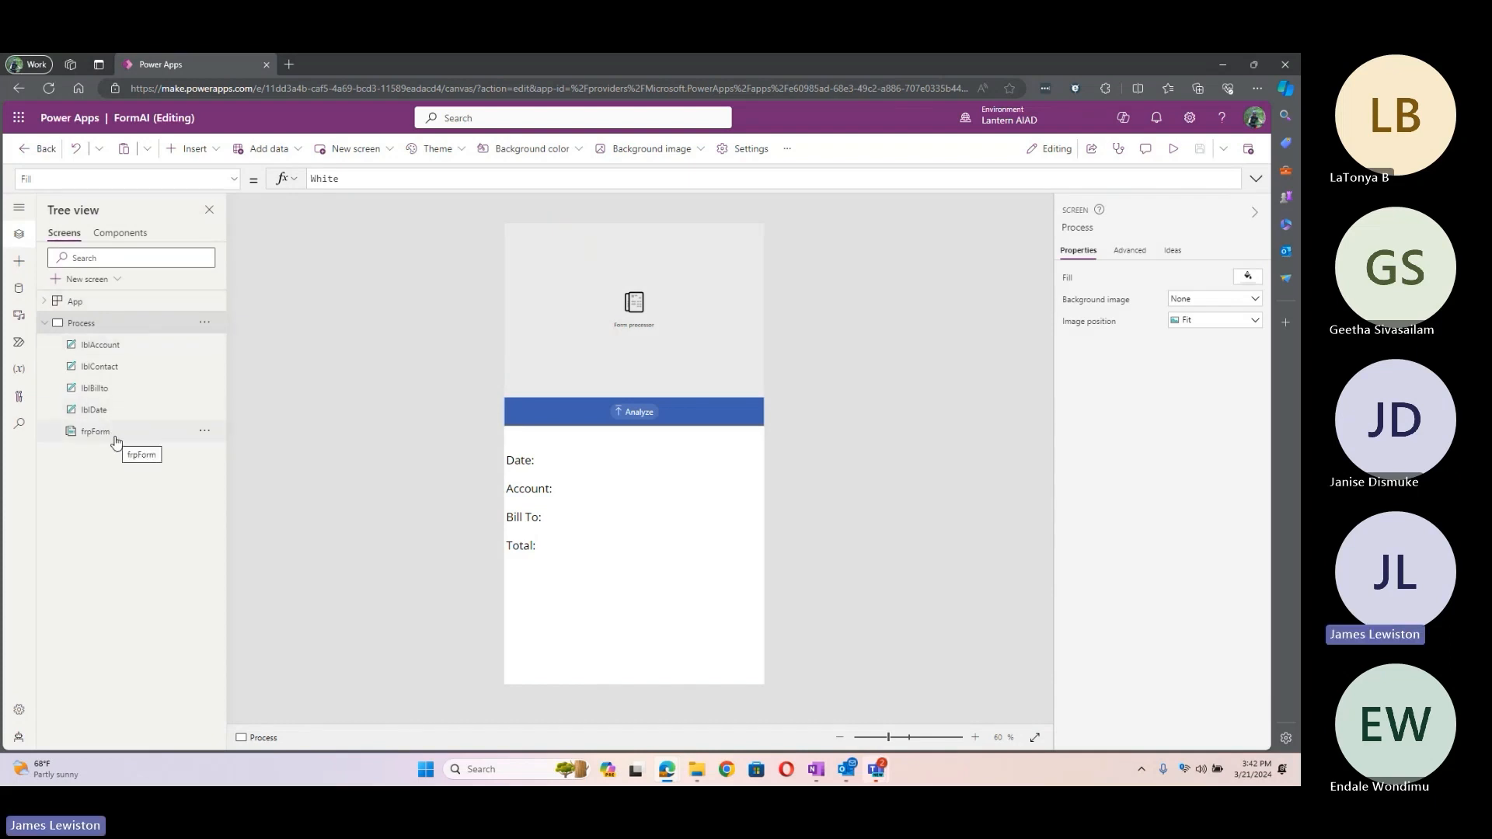
{"action": "left_click", "coordinate": [582, 321]}
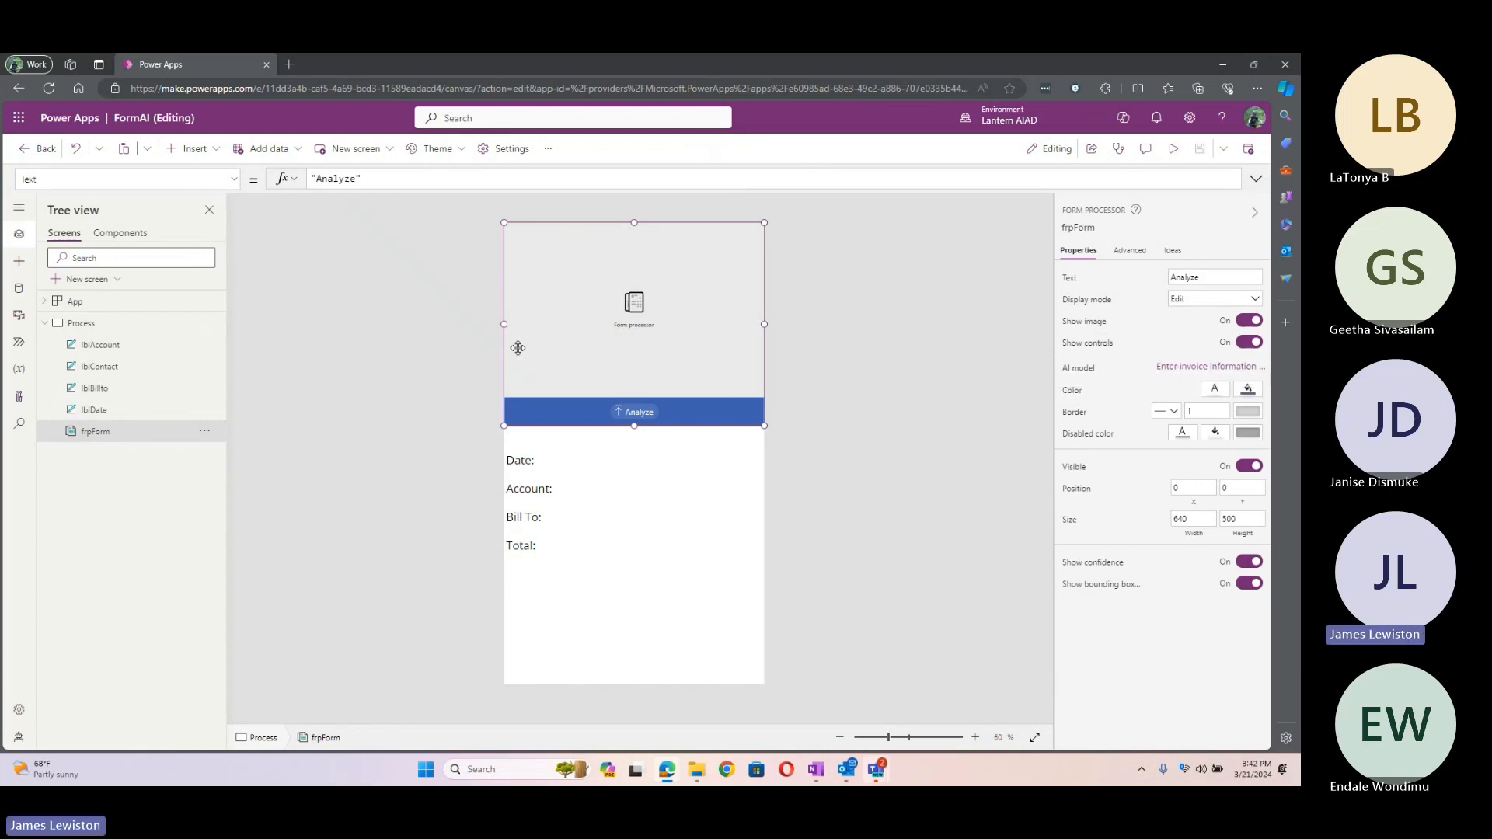
{"action": "left_click", "coordinate": [43, 151]}
Step: Leave FormAI and browse the solution's Add existing menu
{"action": "left_click", "coordinate": [670, 476]}
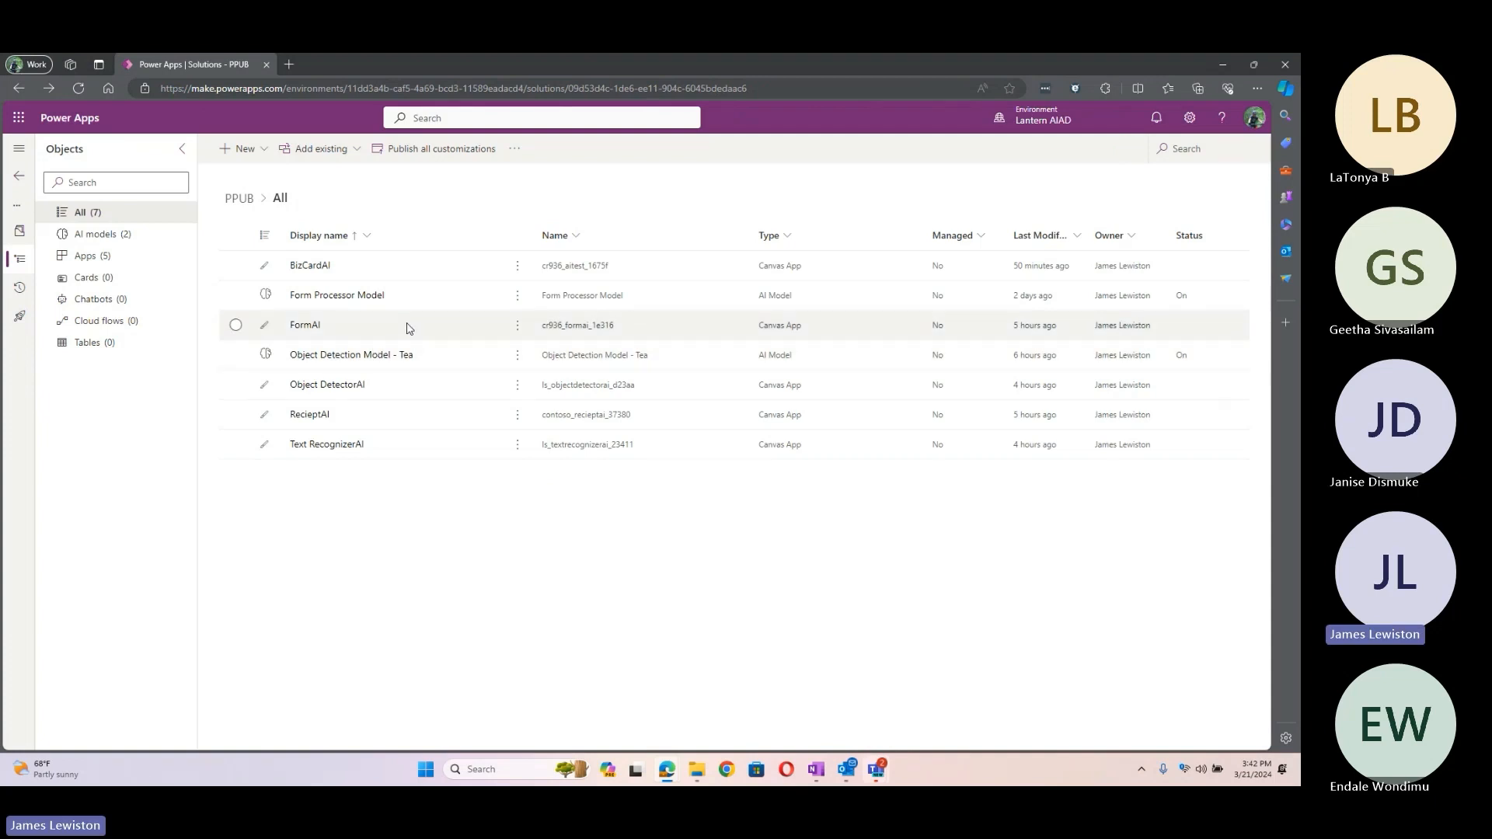
{"action": "left_click", "coordinate": [354, 154]}
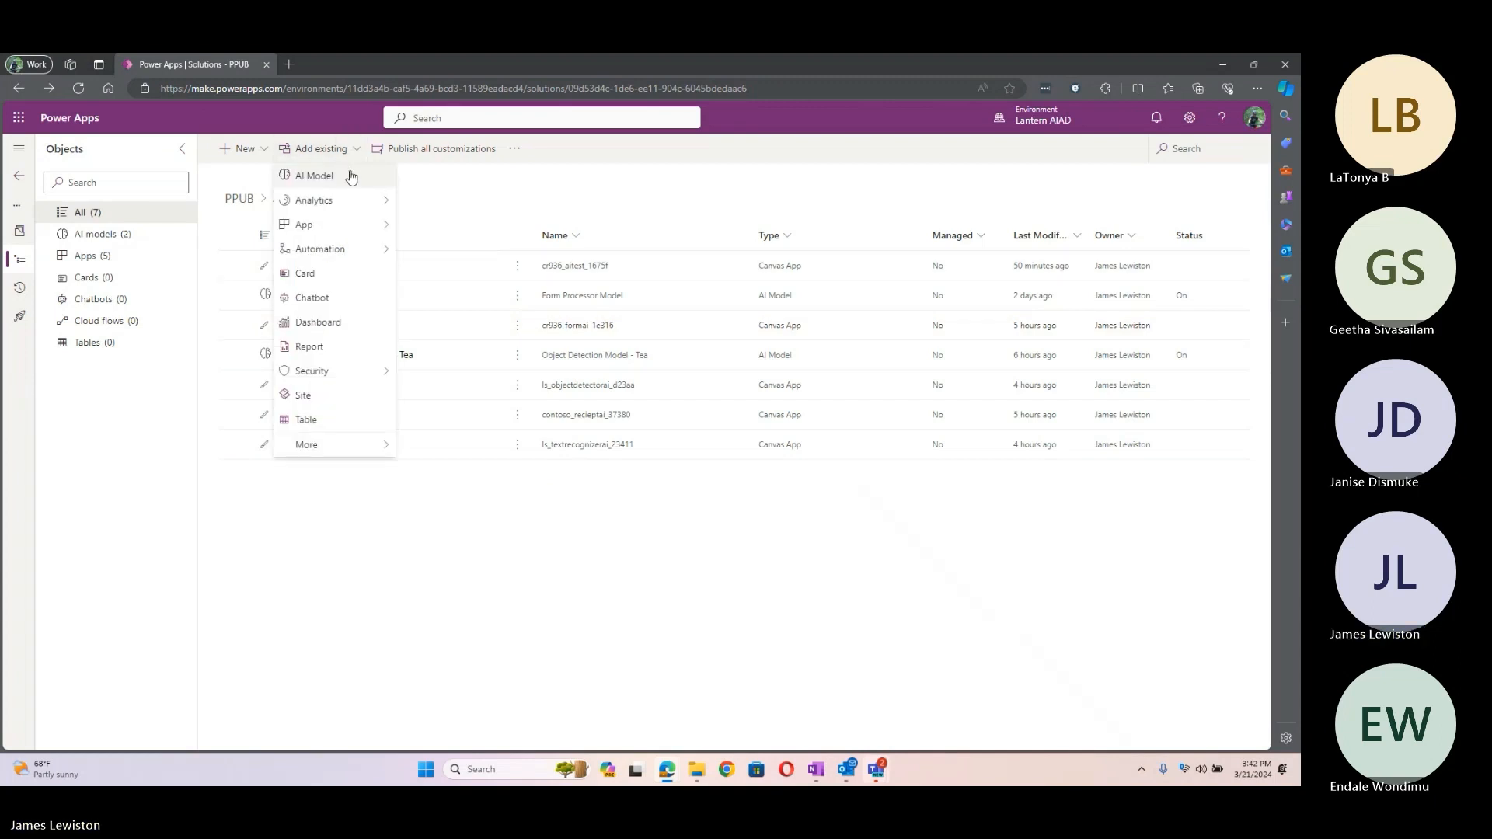
{"action": "left_click", "coordinate": [405, 179]}
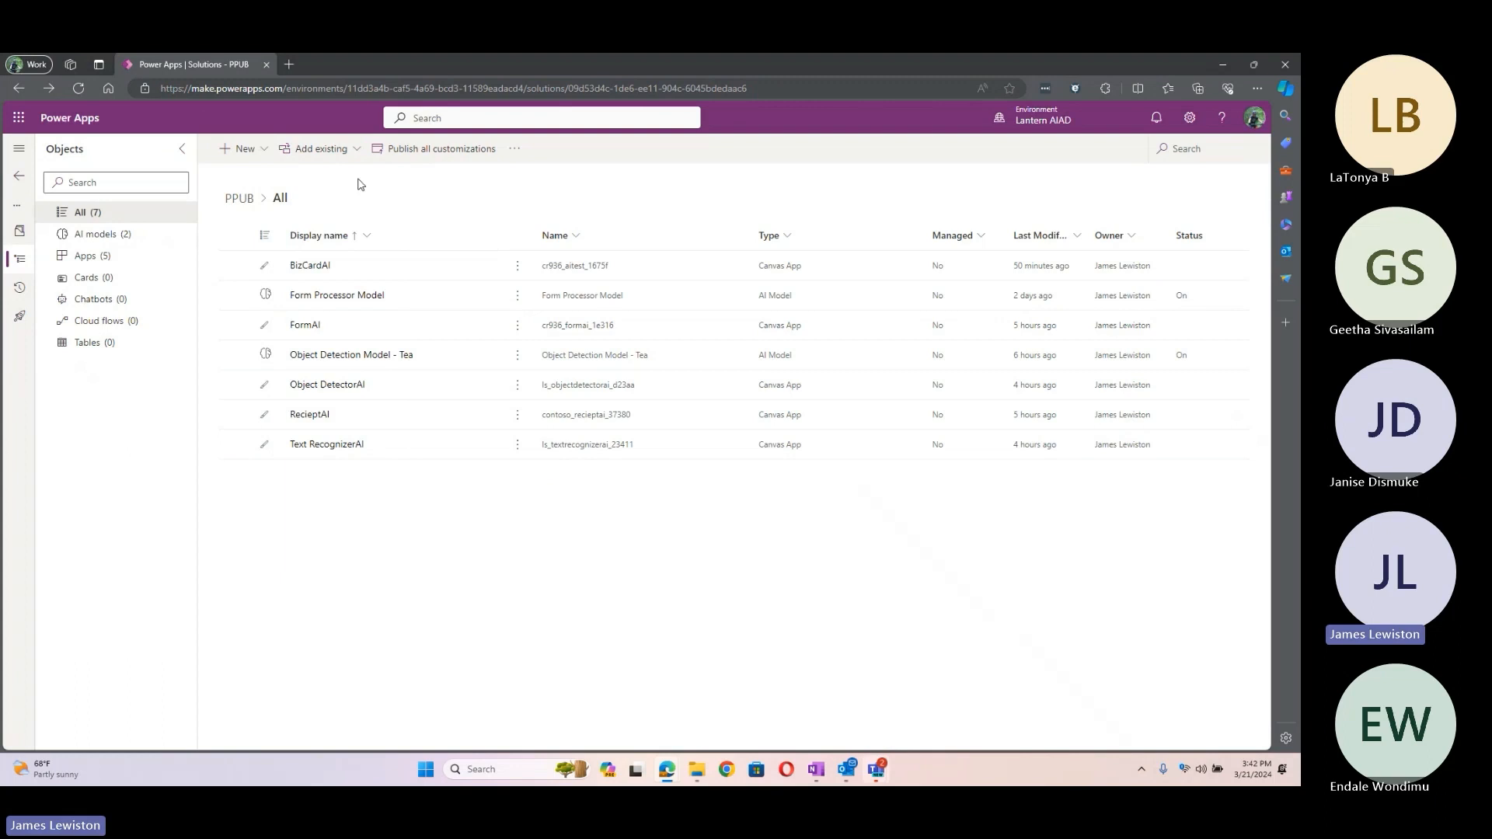
Step: Browse the New menu, cancel the blank canvas app dialog, and return to the Solutions list
{"action": "left_click", "coordinate": [263, 150]}
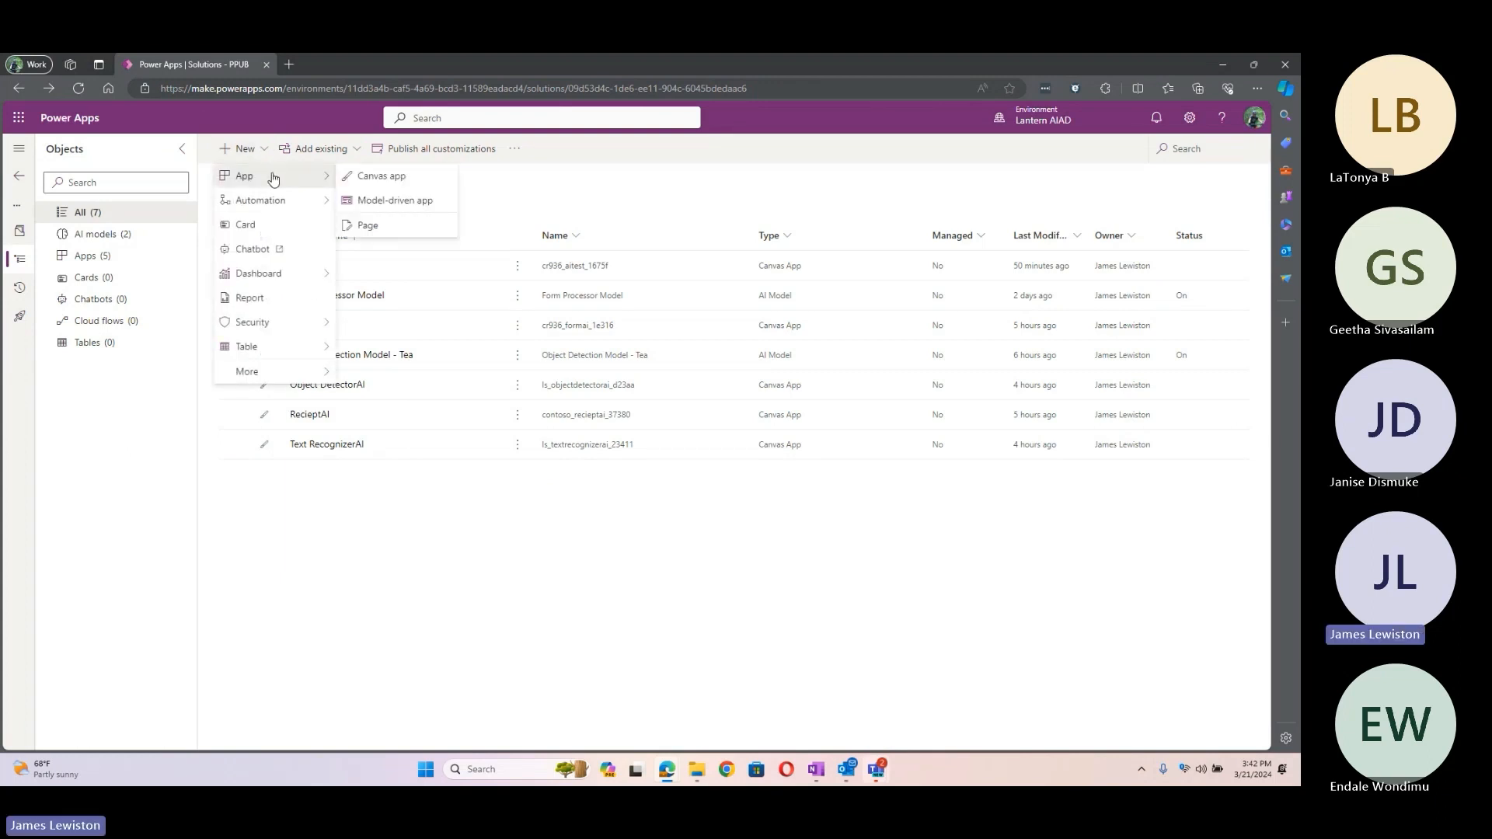
{"action": "mouse_move", "coordinate": [284, 203]}
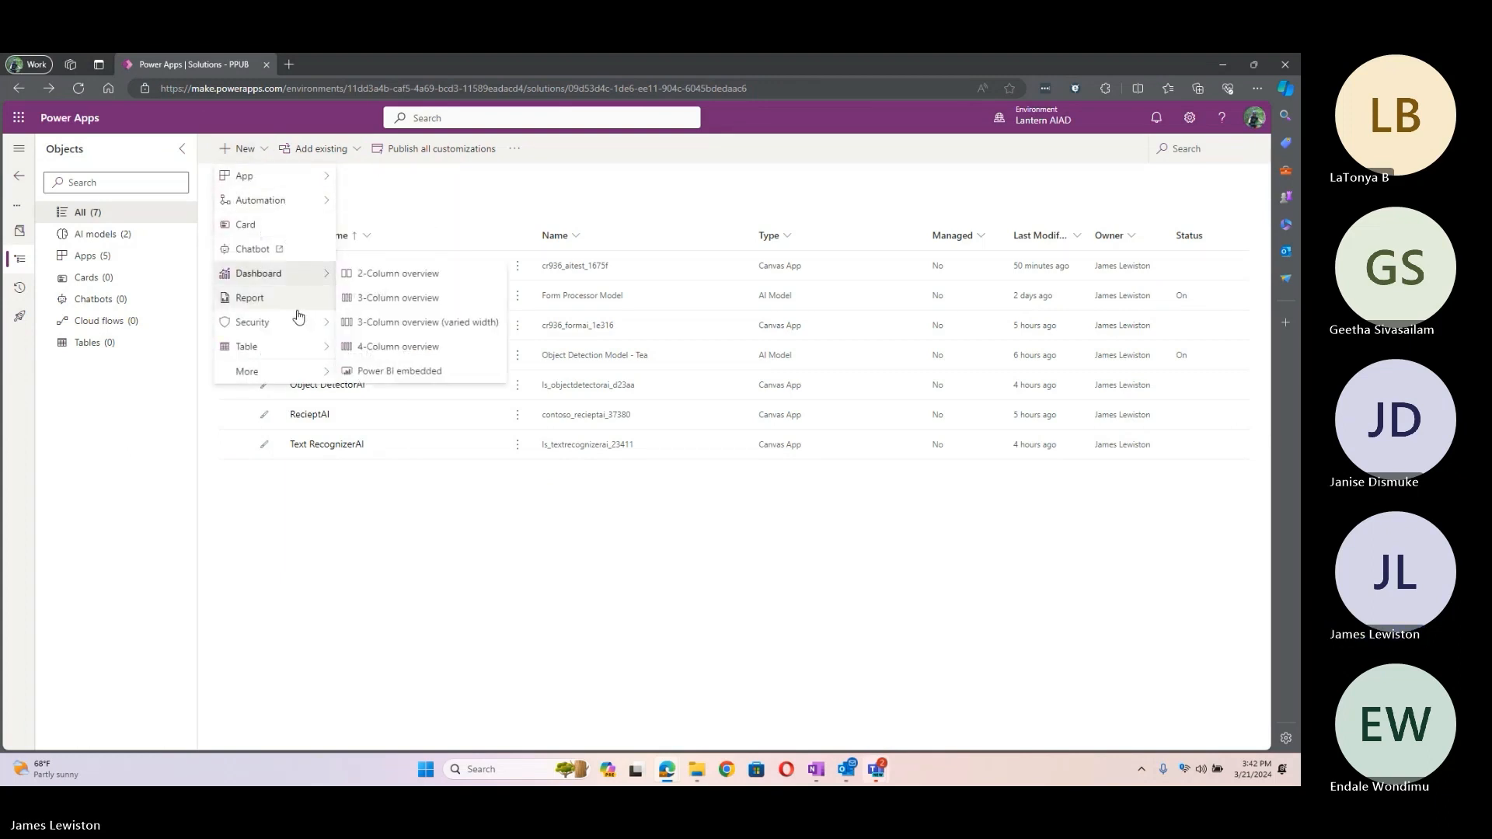
{"action": "mouse_move", "coordinate": [300, 359]}
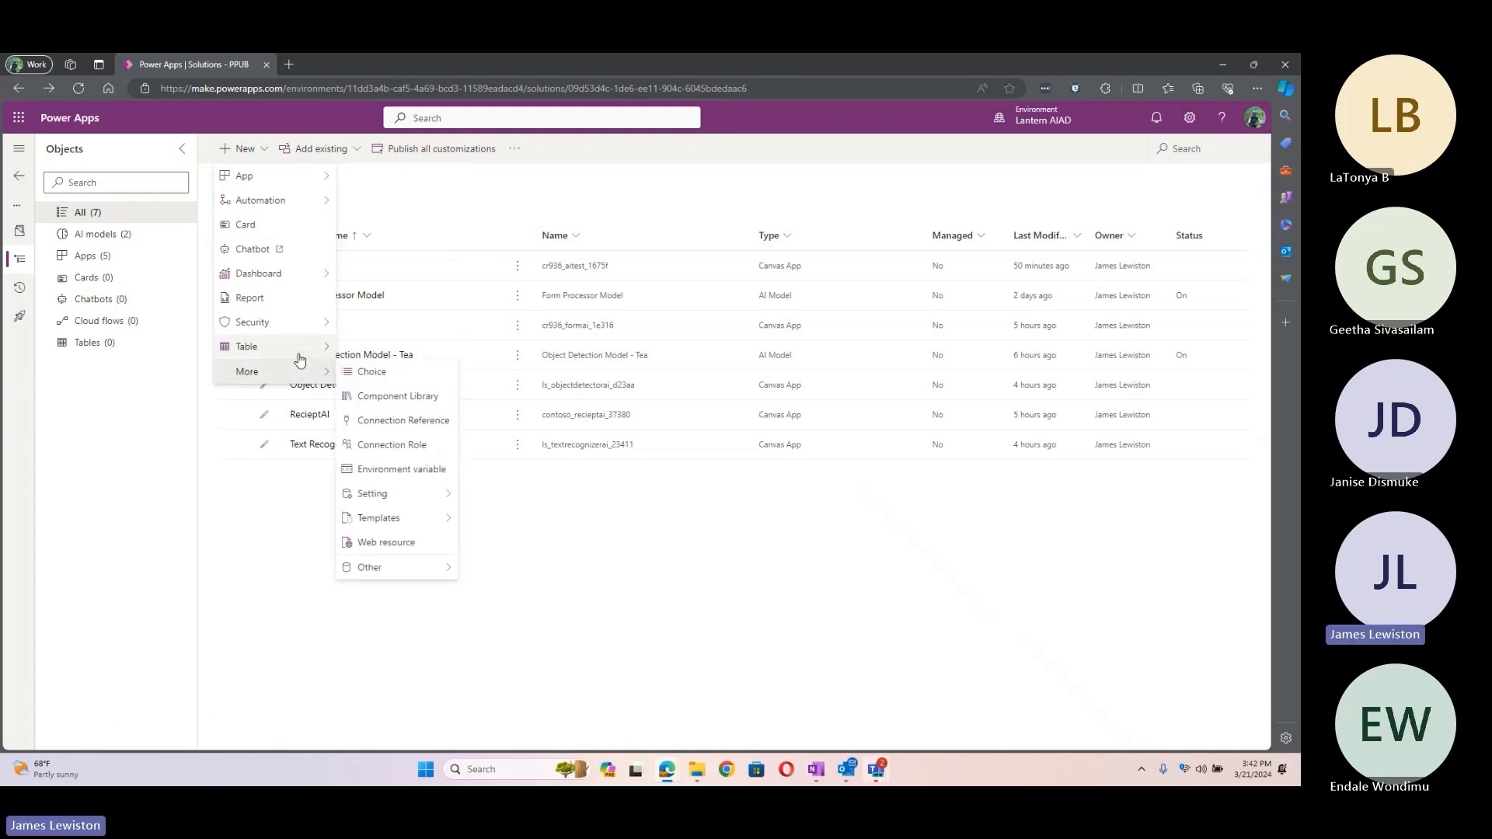
{"action": "mouse_move", "coordinate": [272, 177]}
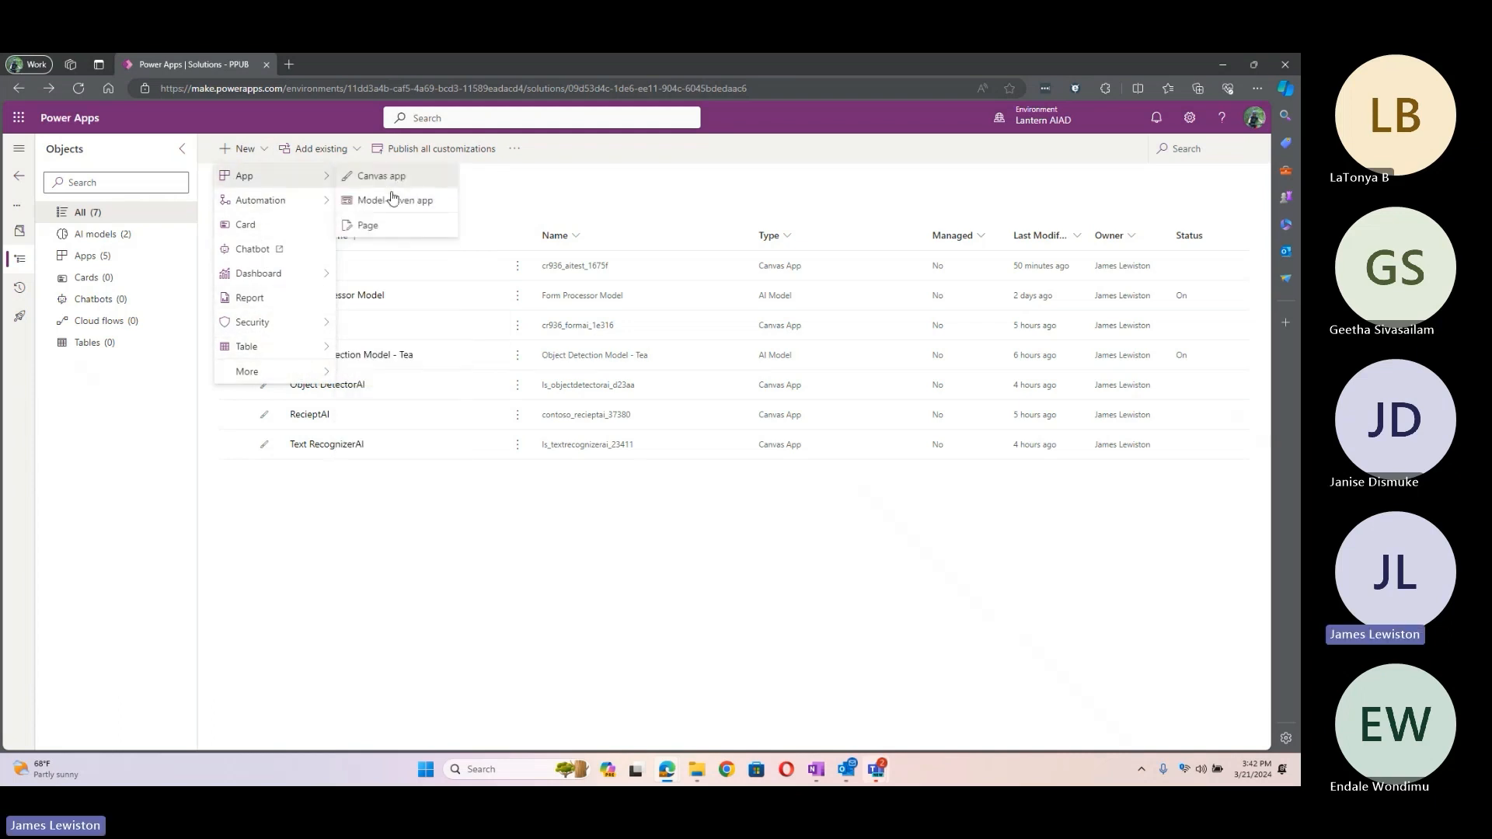
{"action": "left_click", "coordinate": [388, 177]}
{"action": "left_click", "coordinate": [919, 263]}
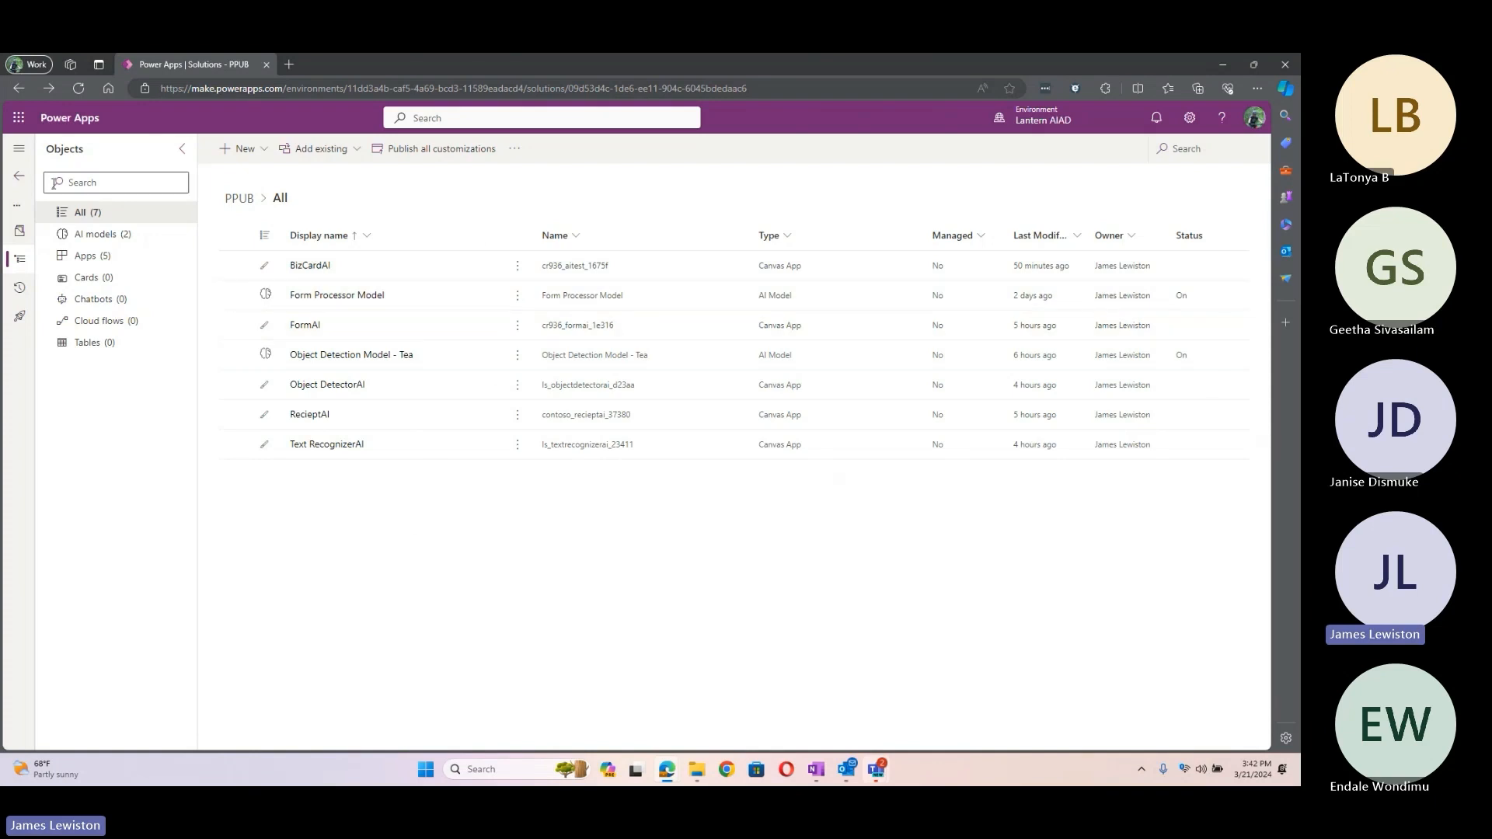
{"action": "left_click", "coordinate": [15, 182]}
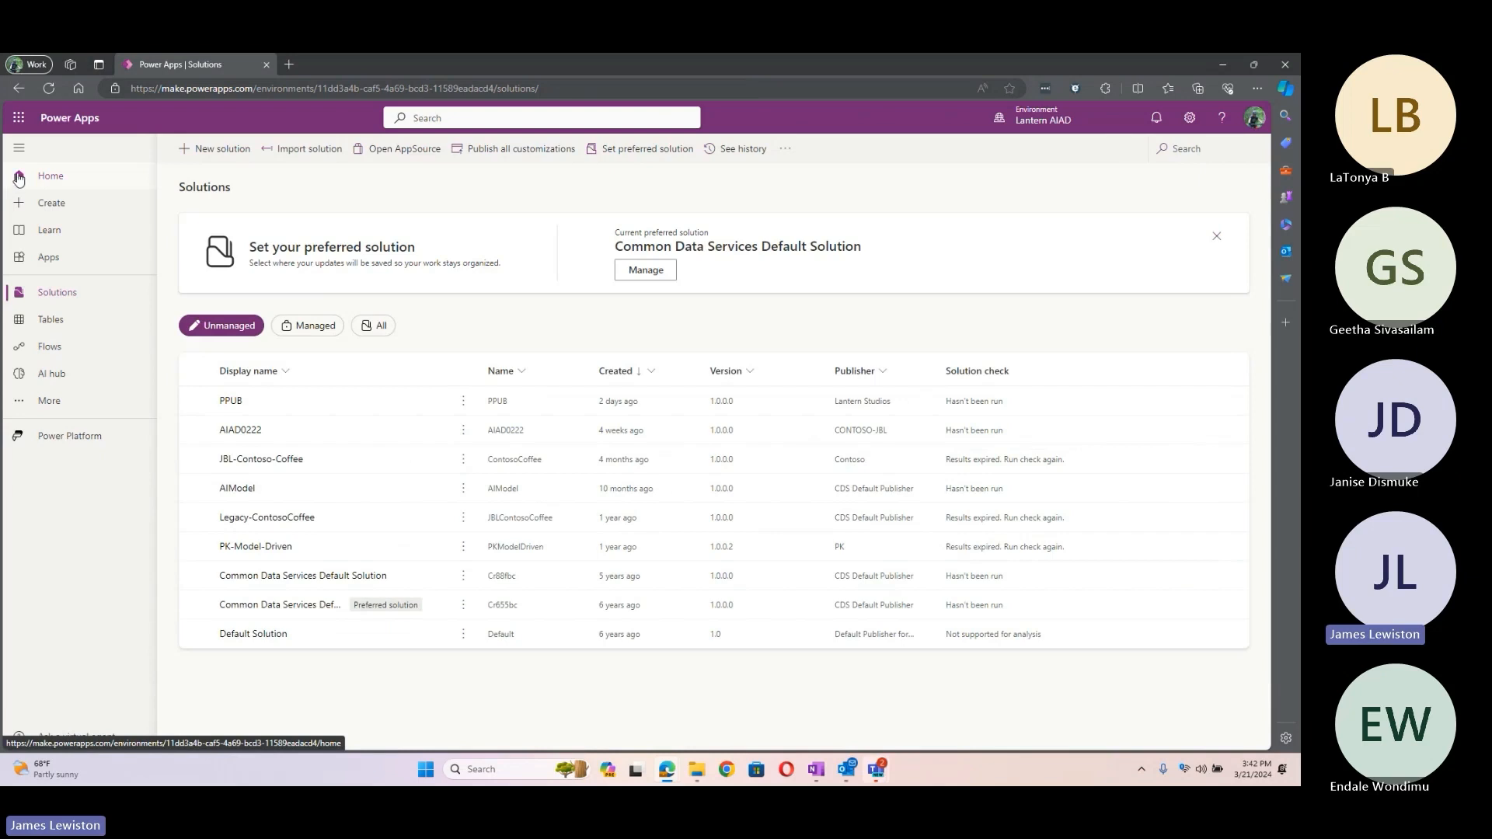
Step: Open the Form Processor Model from the AI hub's recently created models, showing 99% accuracy
{"action": "left_click", "coordinate": [76, 375]}
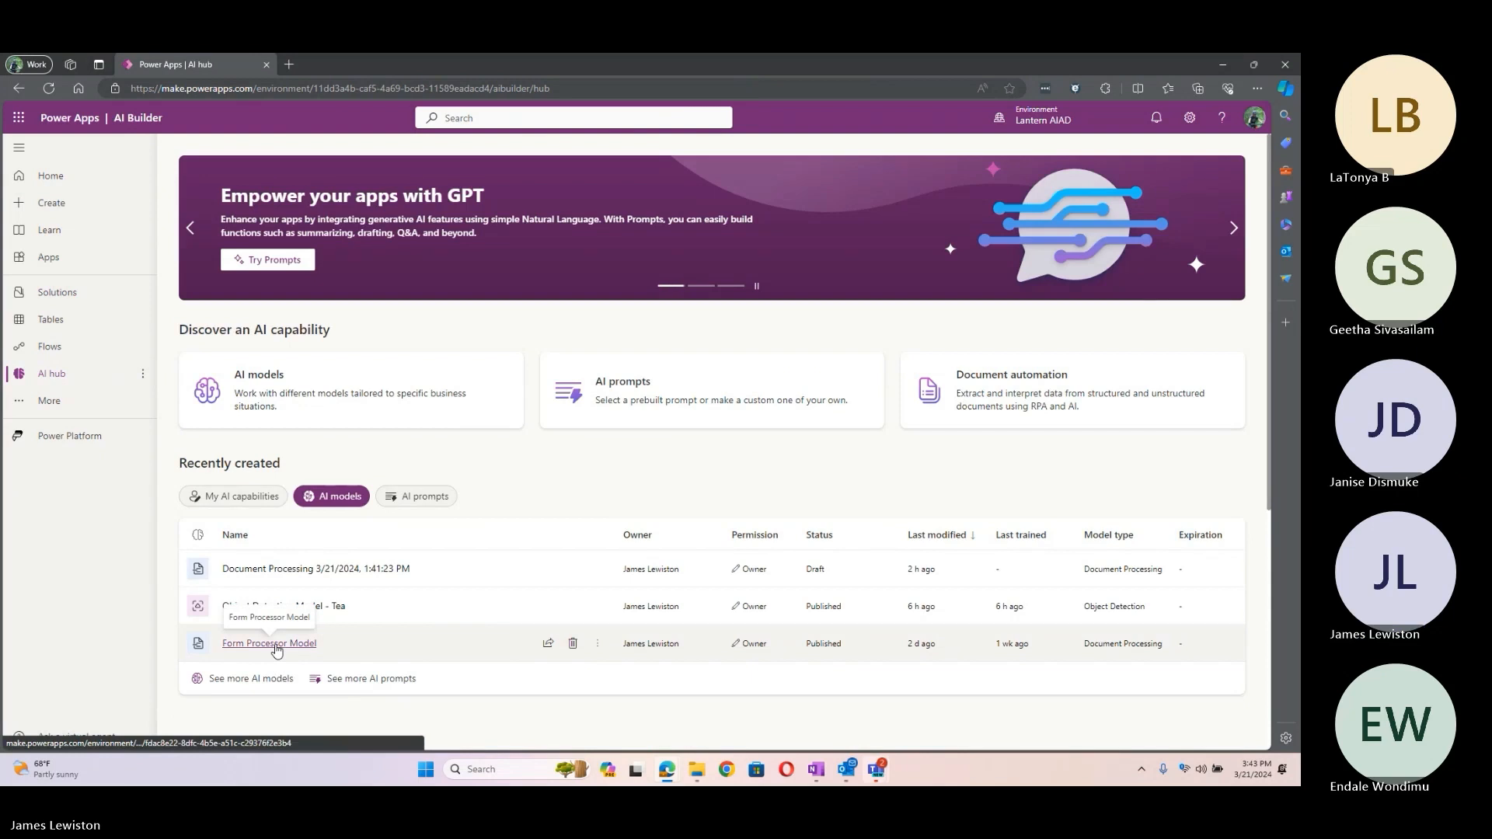
{"action": "left_click", "coordinate": [278, 644]}
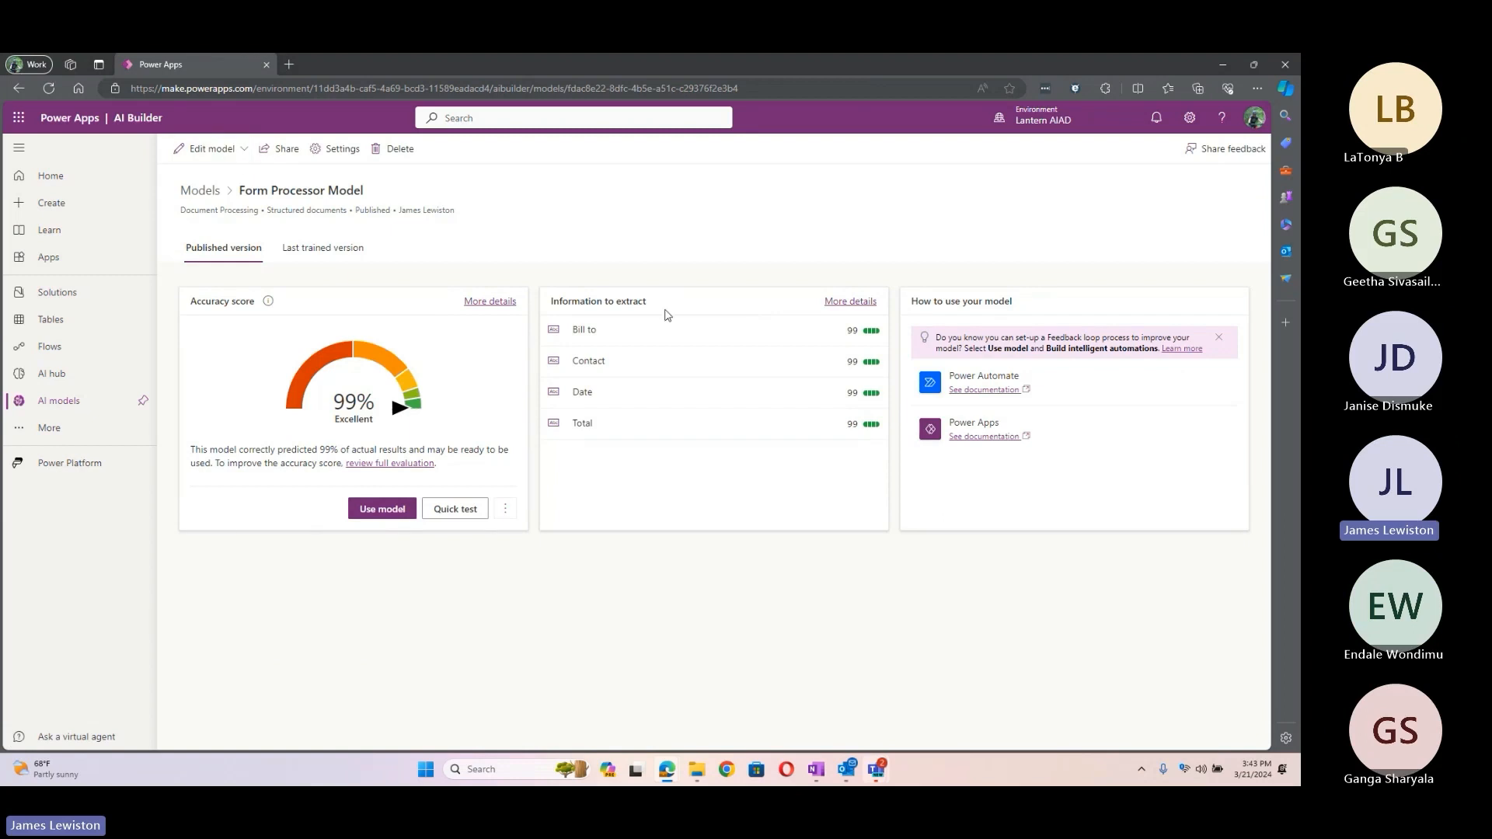
Step: Start a new version from the published Form Processor Model and keep its four fields unchanged
{"action": "left_click", "coordinate": [210, 156]}
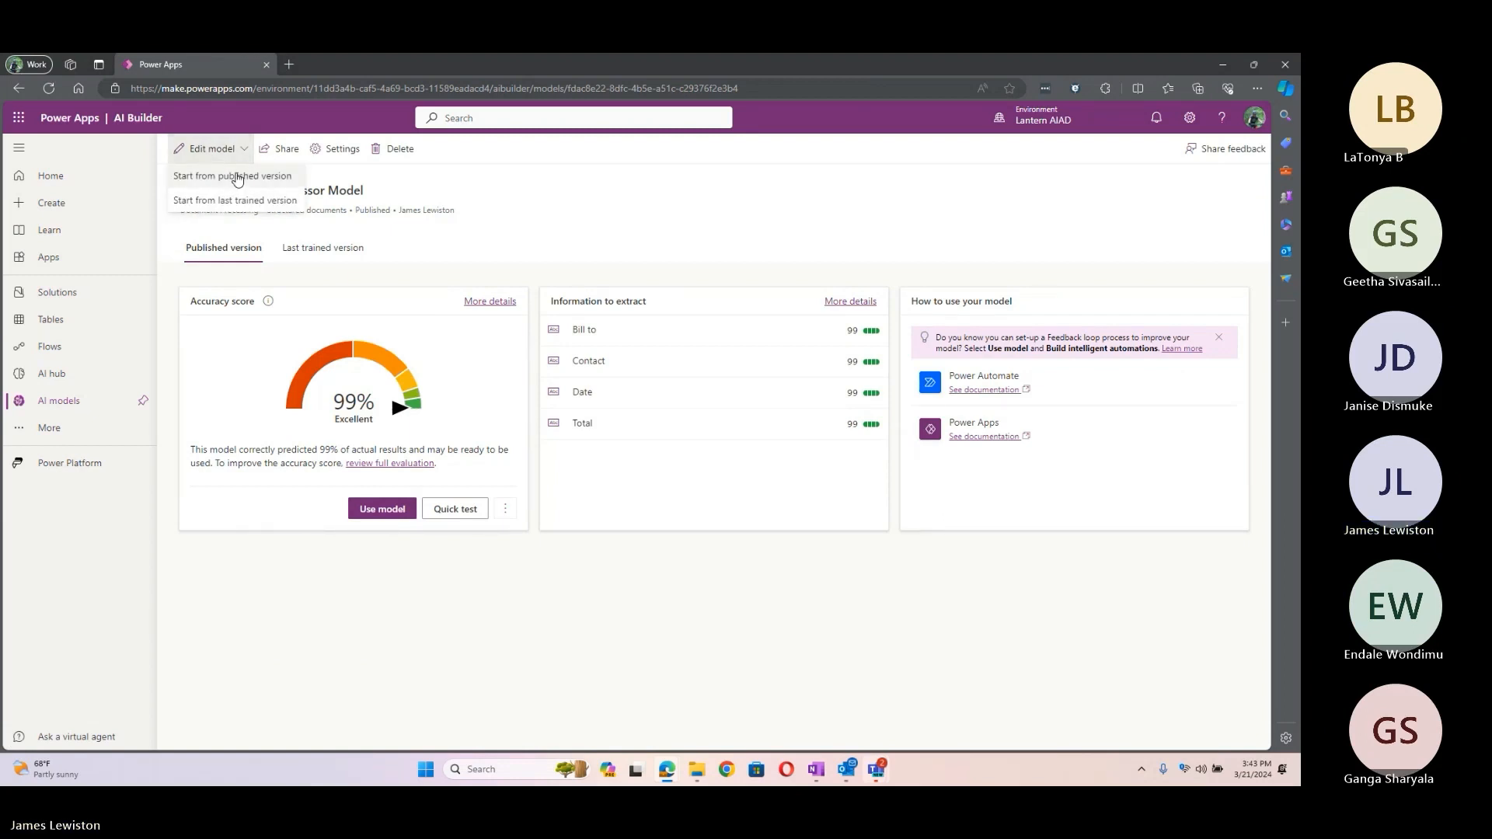
{"action": "left_click", "coordinate": [237, 177]}
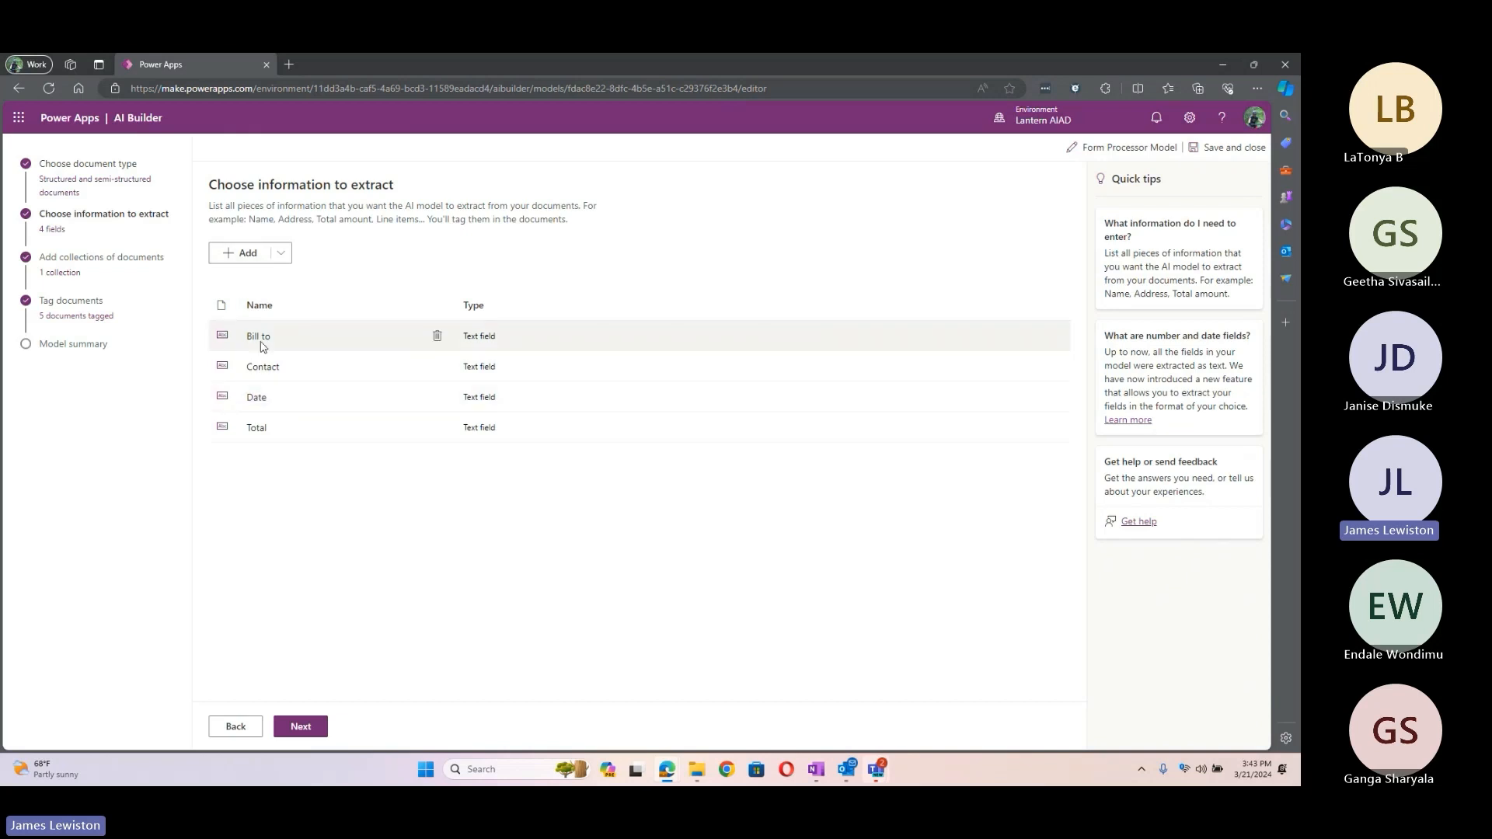
{"action": "left_click", "coordinate": [282, 253]}
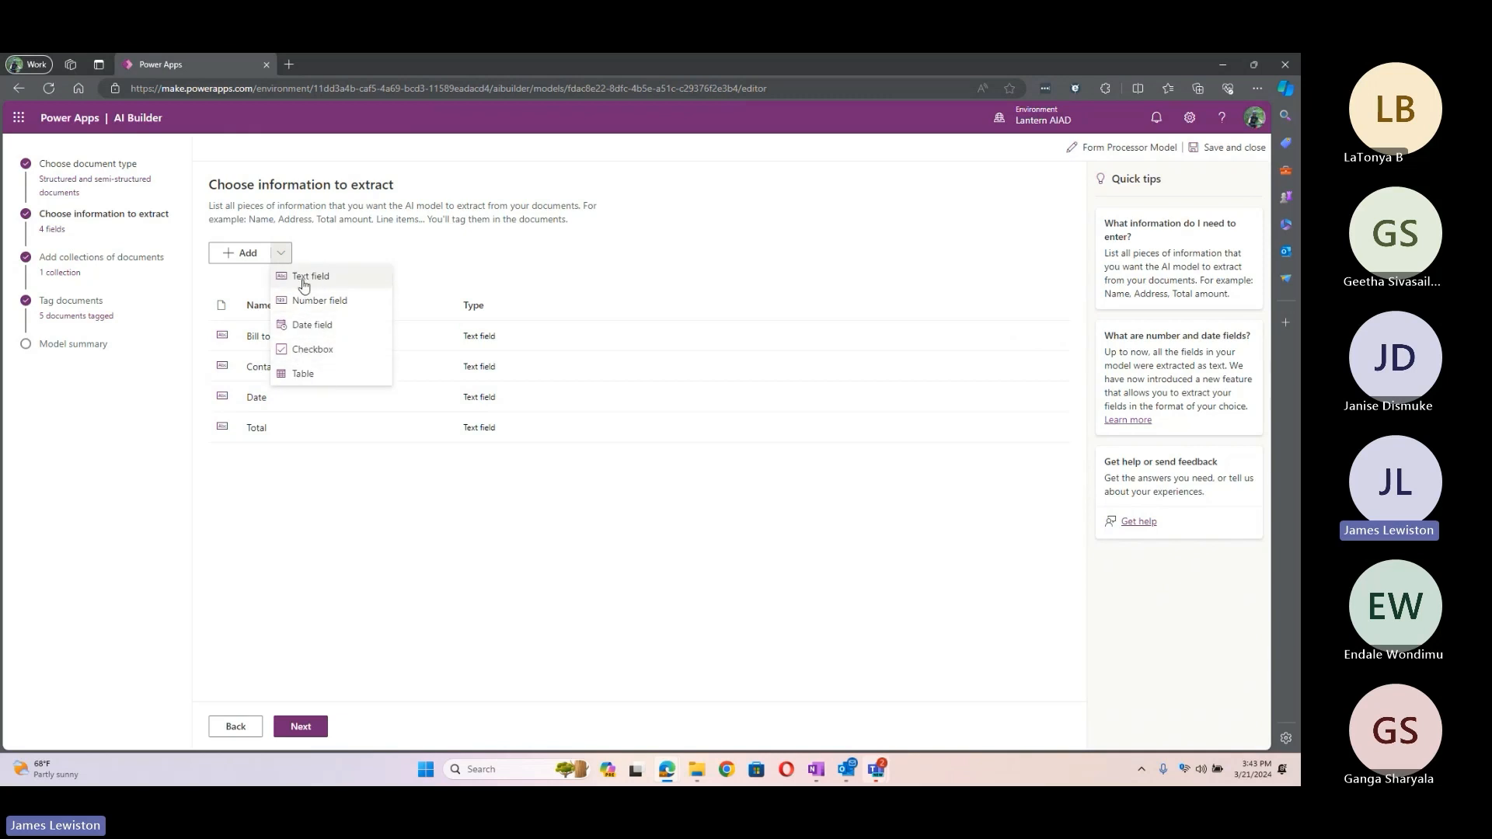
{"action": "left_click", "coordinate": [416, 246]}
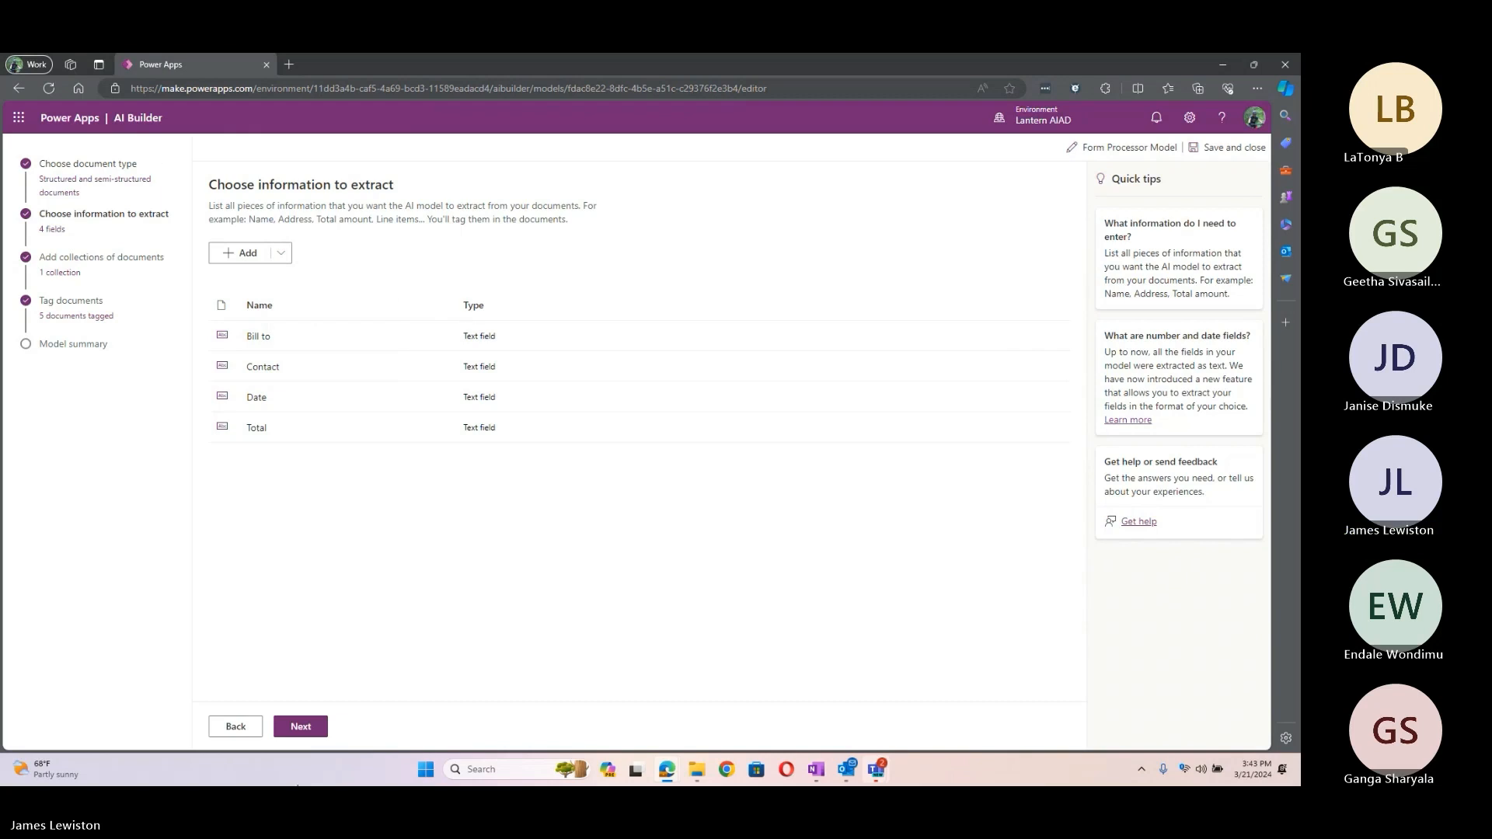
{"action": "left_click", "coordinate": [298, 729]}
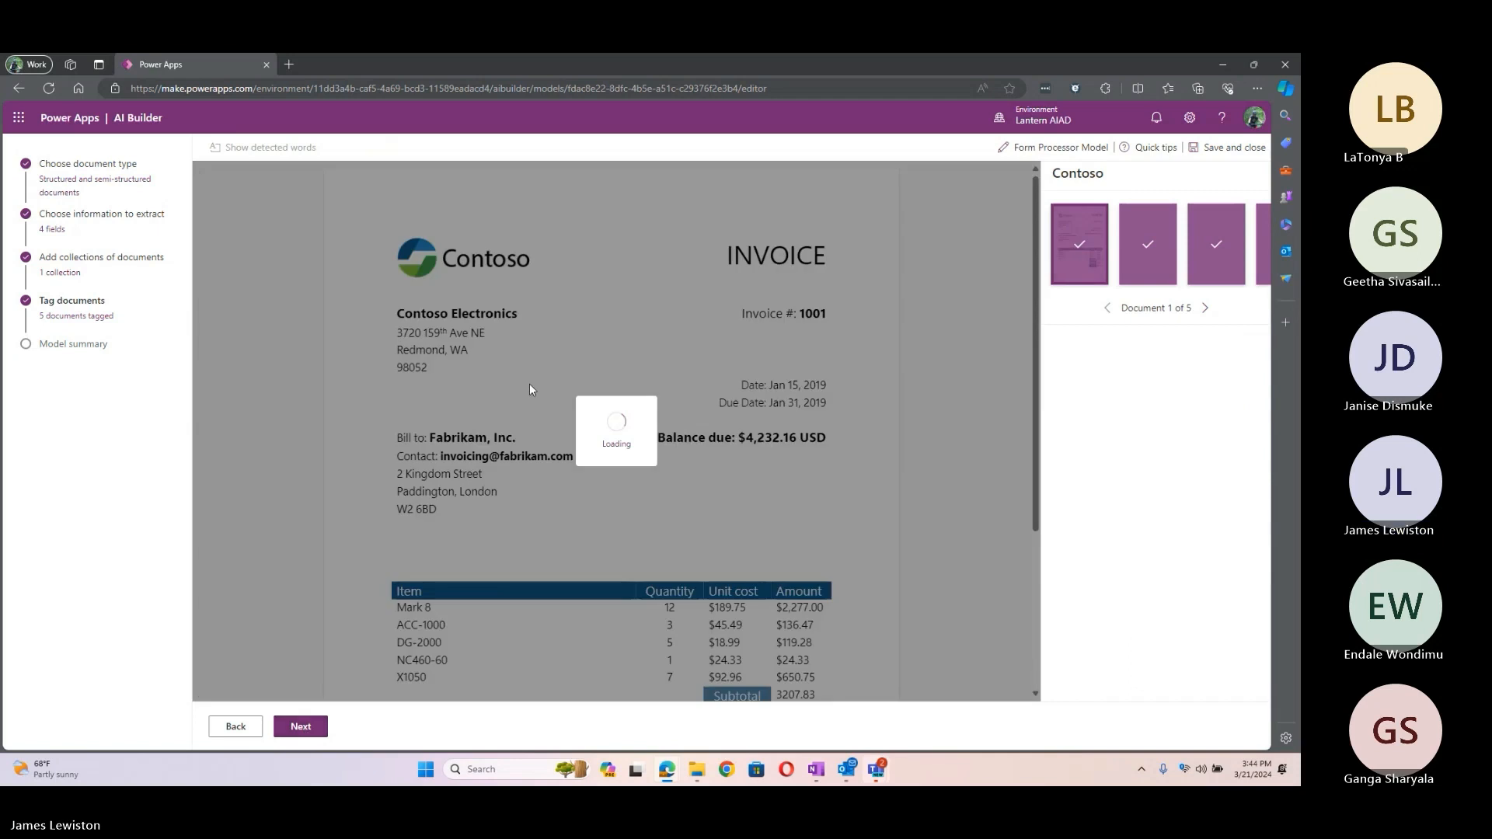
Step: Return to the first invoice and remove its existing Bill to tag
{"action": "left_click", "coordinate": [1207, 312]}
{"action": "left_click", "coordinate": [1207, 312]}
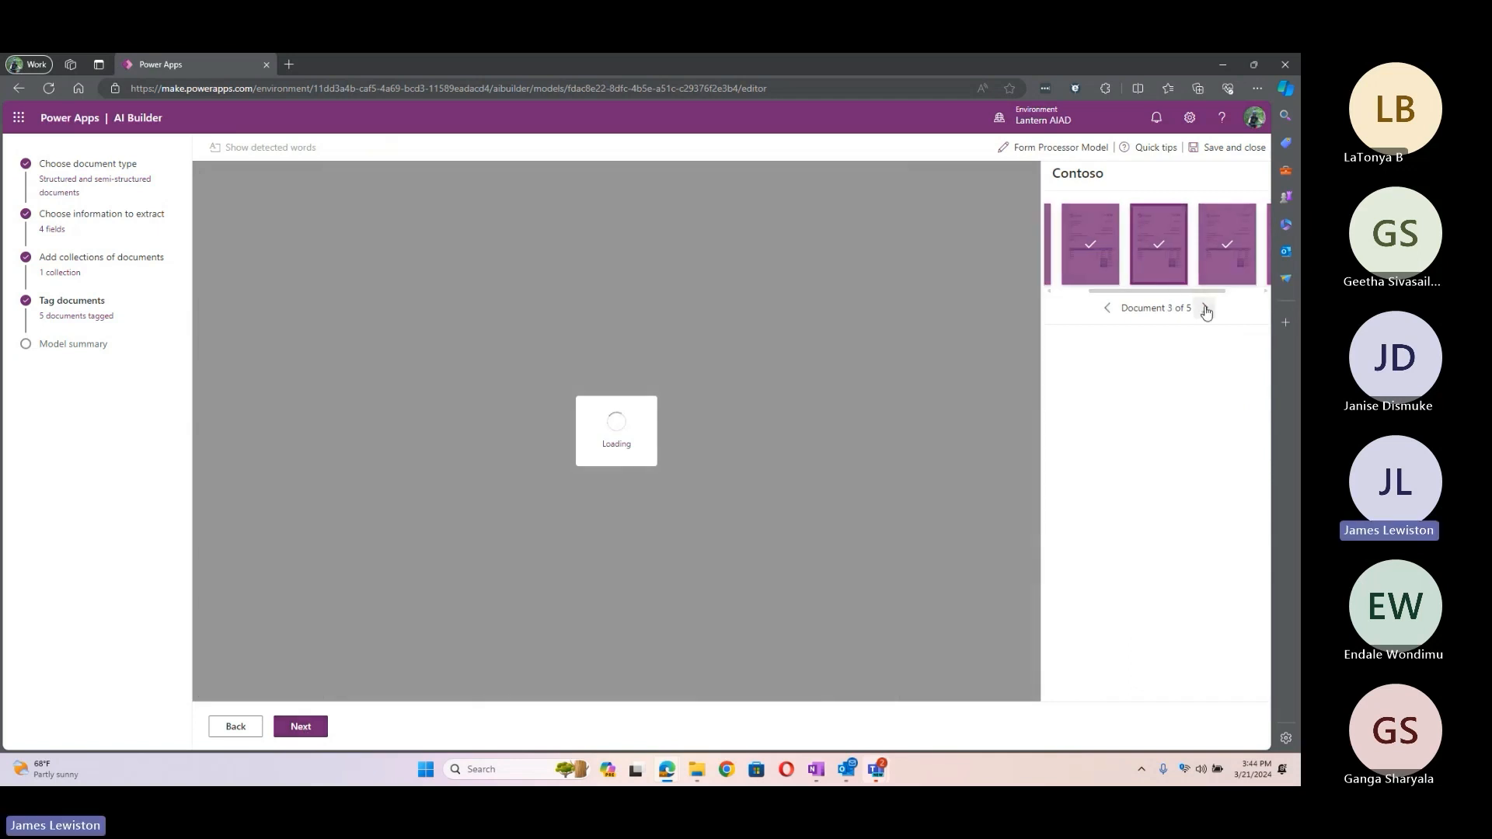
{"action": "left_click", "coordinate": [1207, 312]}
{"action": "left_click", "coordinate": [1207, 312]}
{"action": "left_click", "coordinate": [1107, 317]}
{"action": "left_click", "coordinate": [1107, 317]}
{"action": "left_click", "coordinate": [1107, 309]}
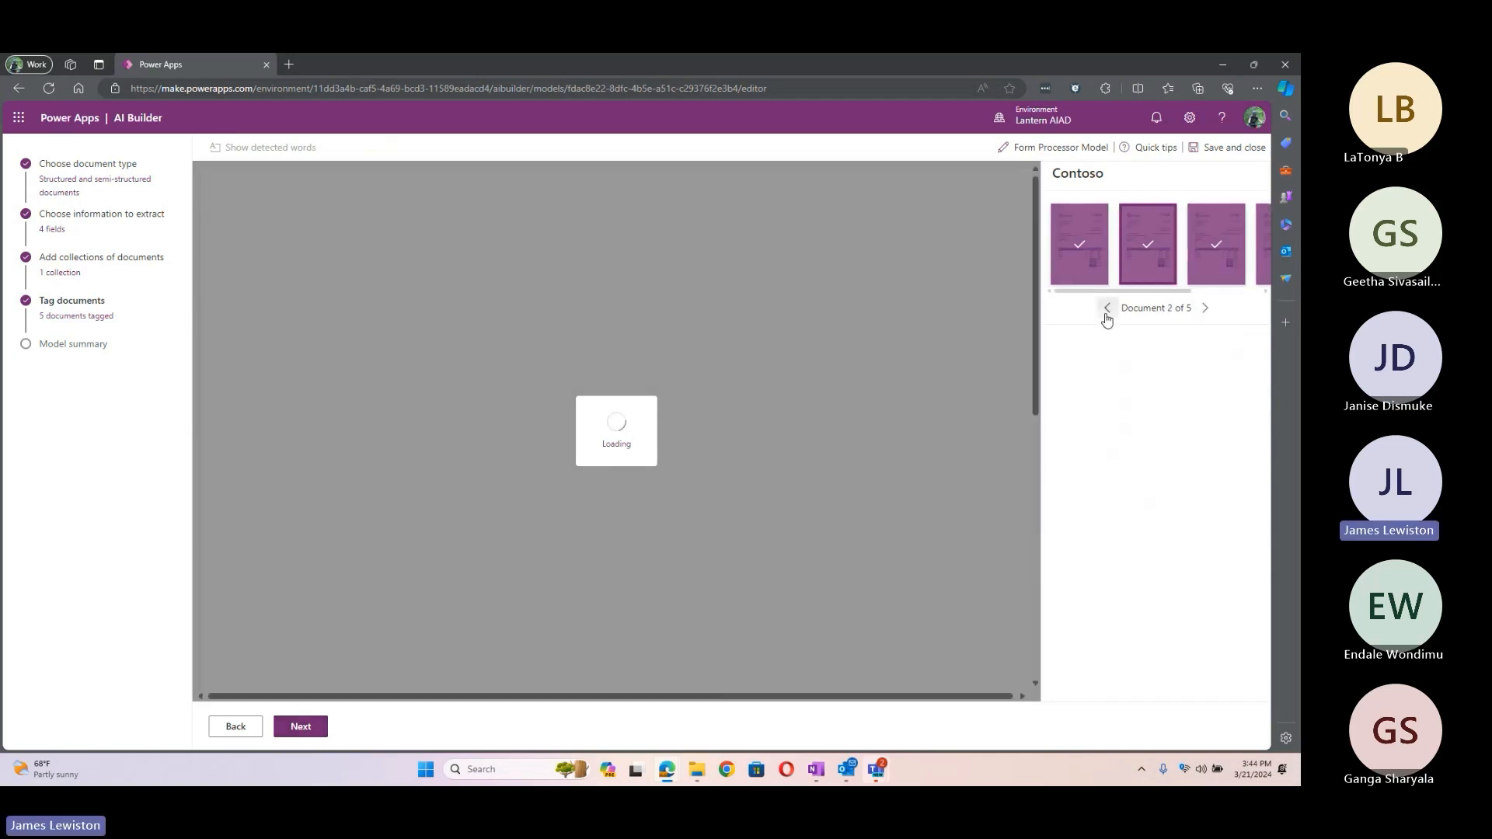
{"action": "left_click", "coordinate": [1107, 309]}
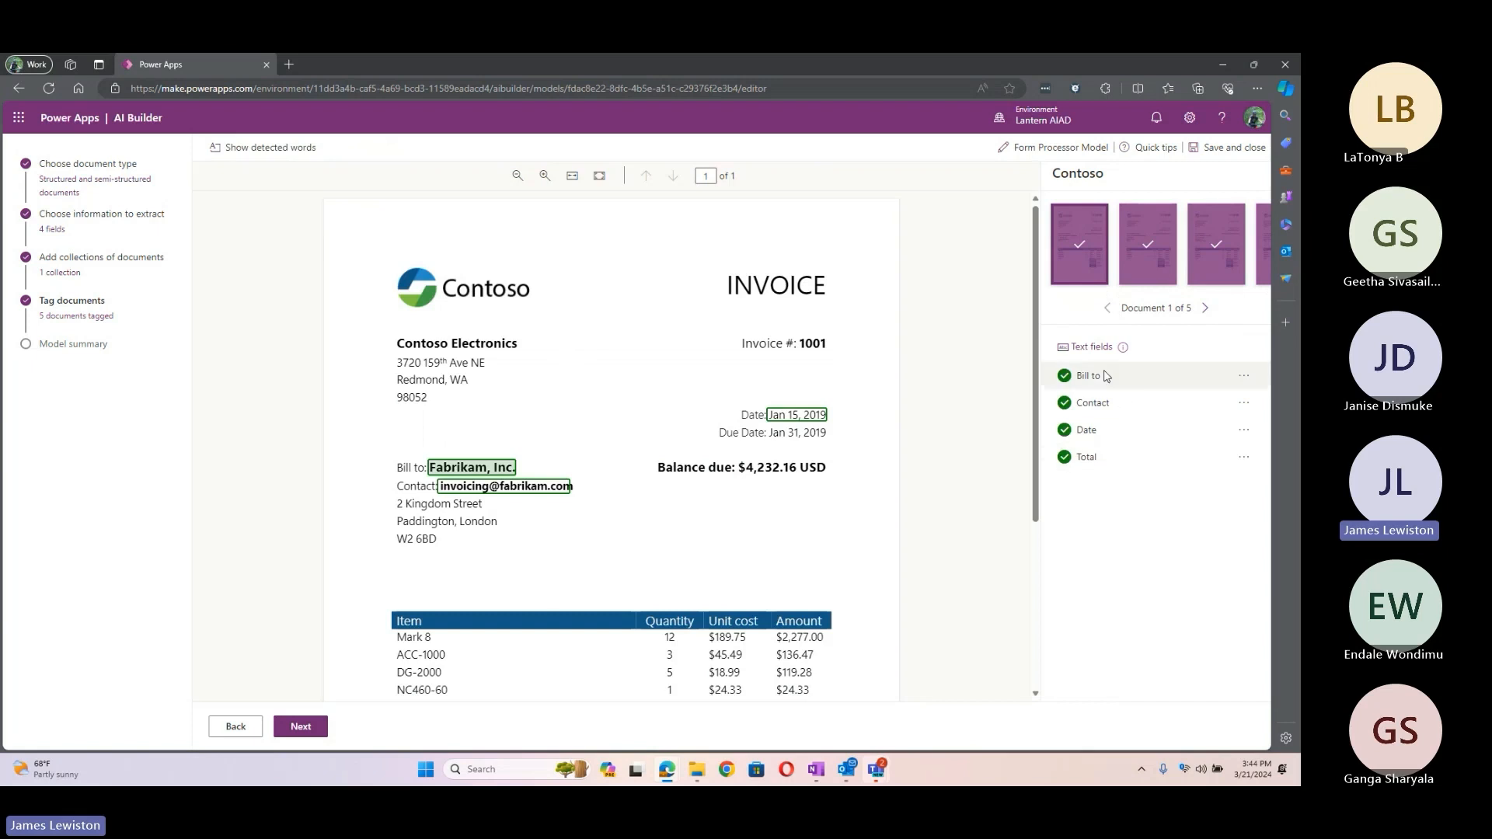
{"action": "left_click", "coordinate": [469, 473]}
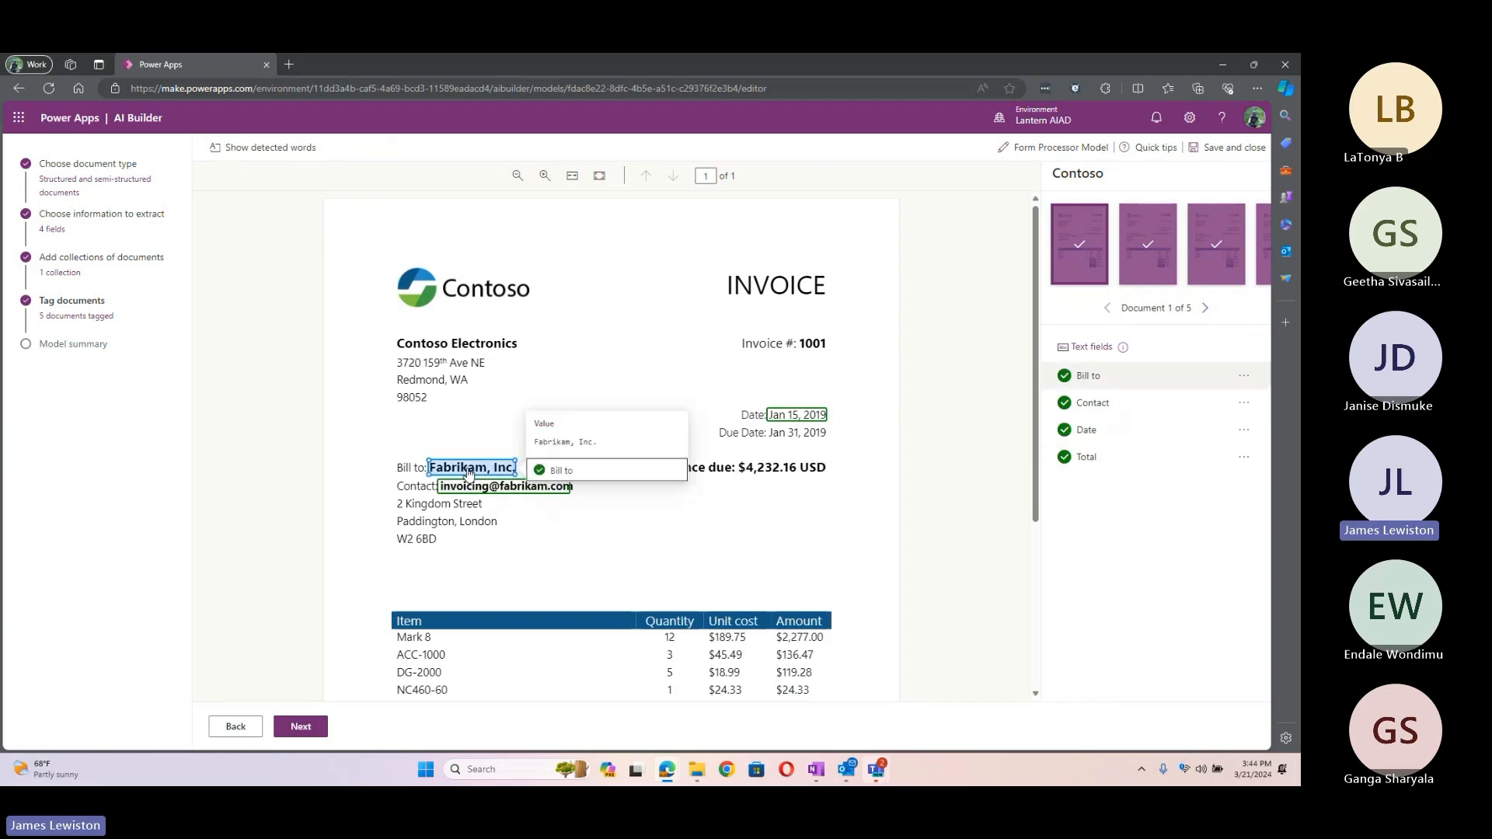
{"action": "left_click", "coordinate": [1244, 375]}
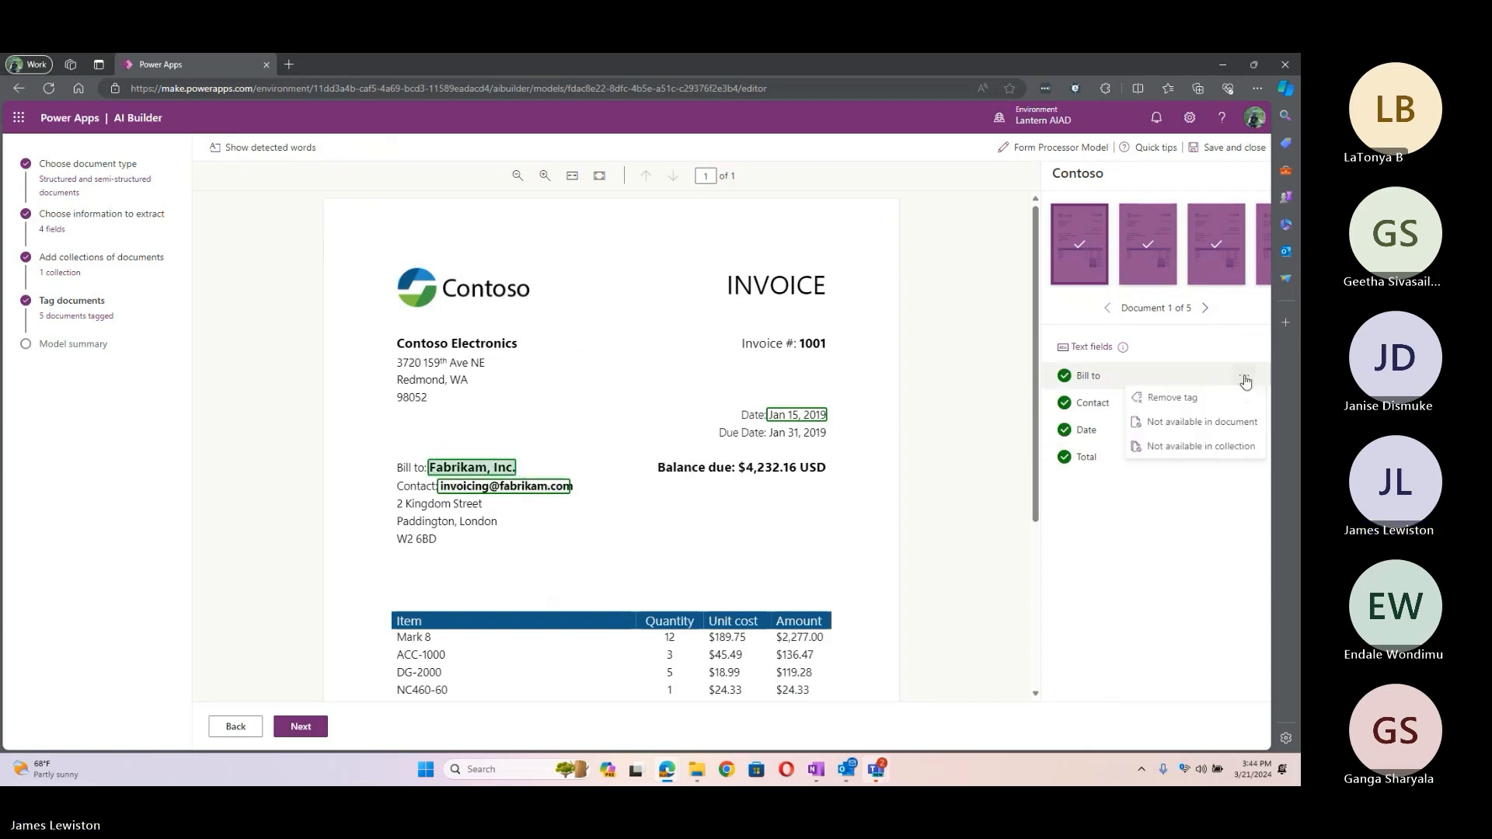
{"action": "left_click", "coordinate": [1172, 399]}
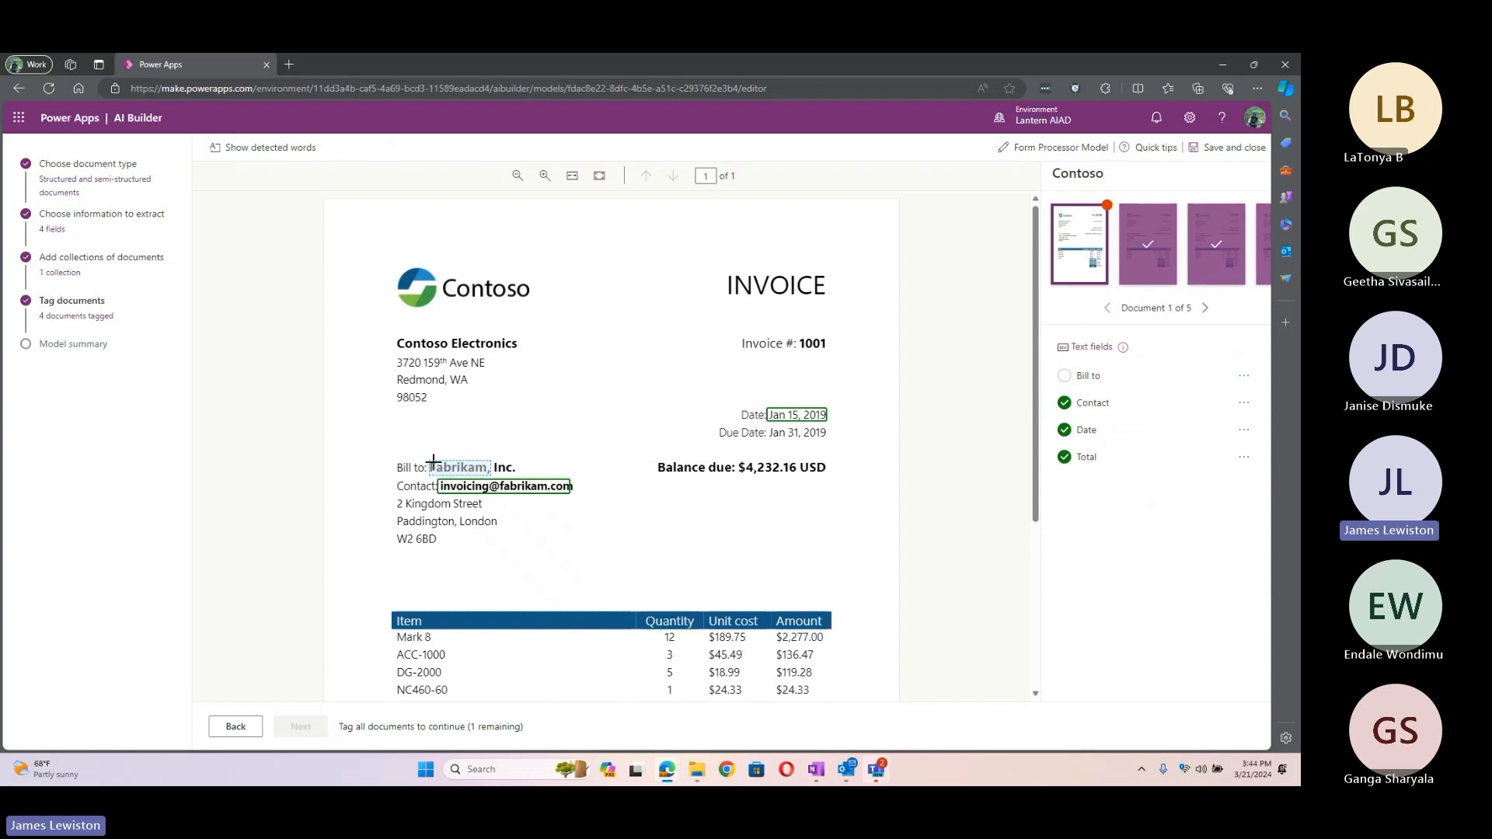
Step: Tag 'Fabrikam, Inc.' as the Bill to field and continue to the model summary
{"action": "left_click_drag", "start_coordinate": [432, 463], "coordinate": [518, 473]}
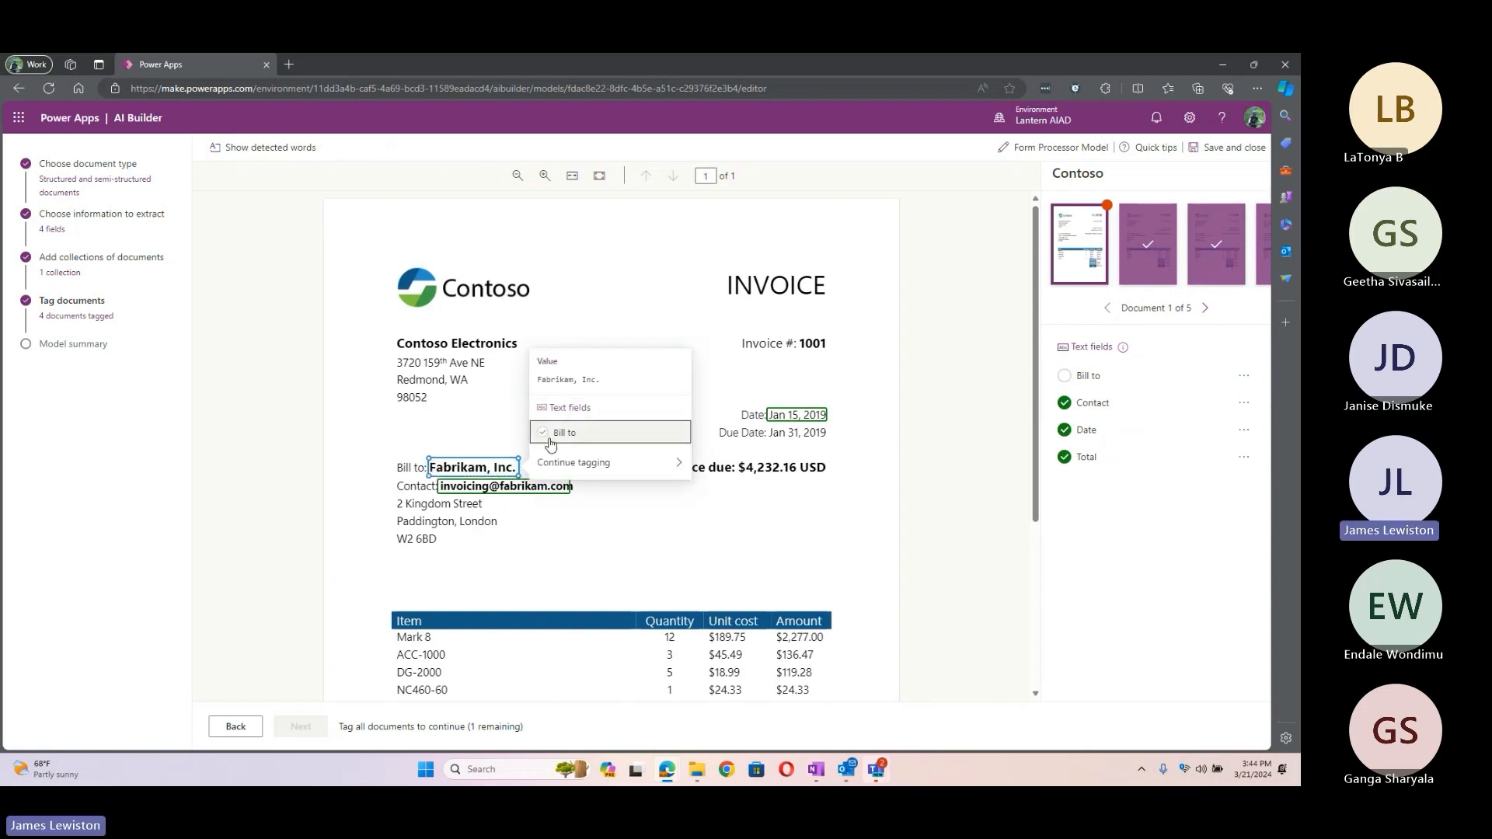
{"action": "left_click", "coordinate": [553, 436]}
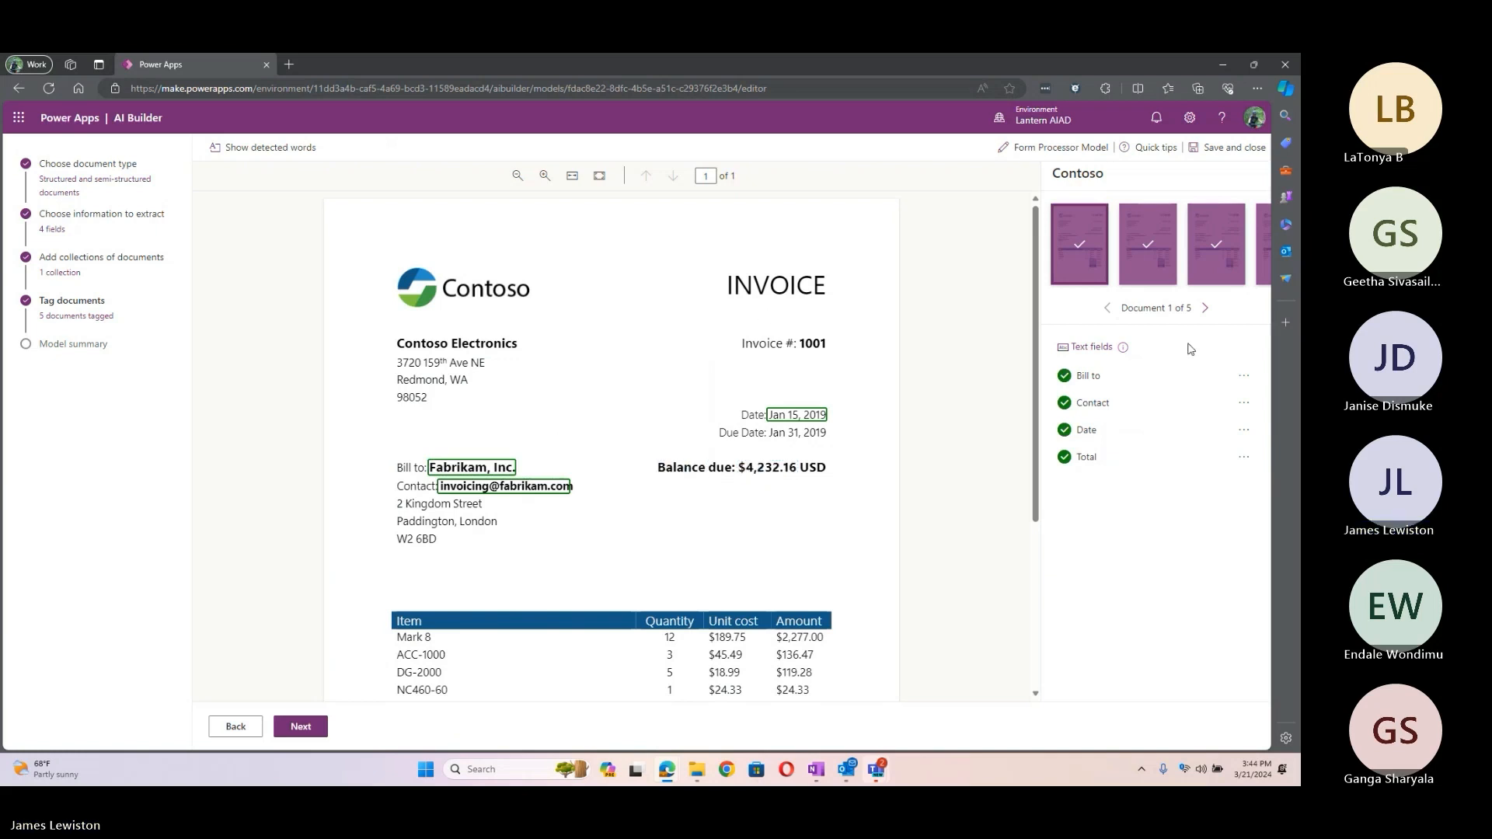
{"action": "left_click", "coordinate": [1235, 379]}
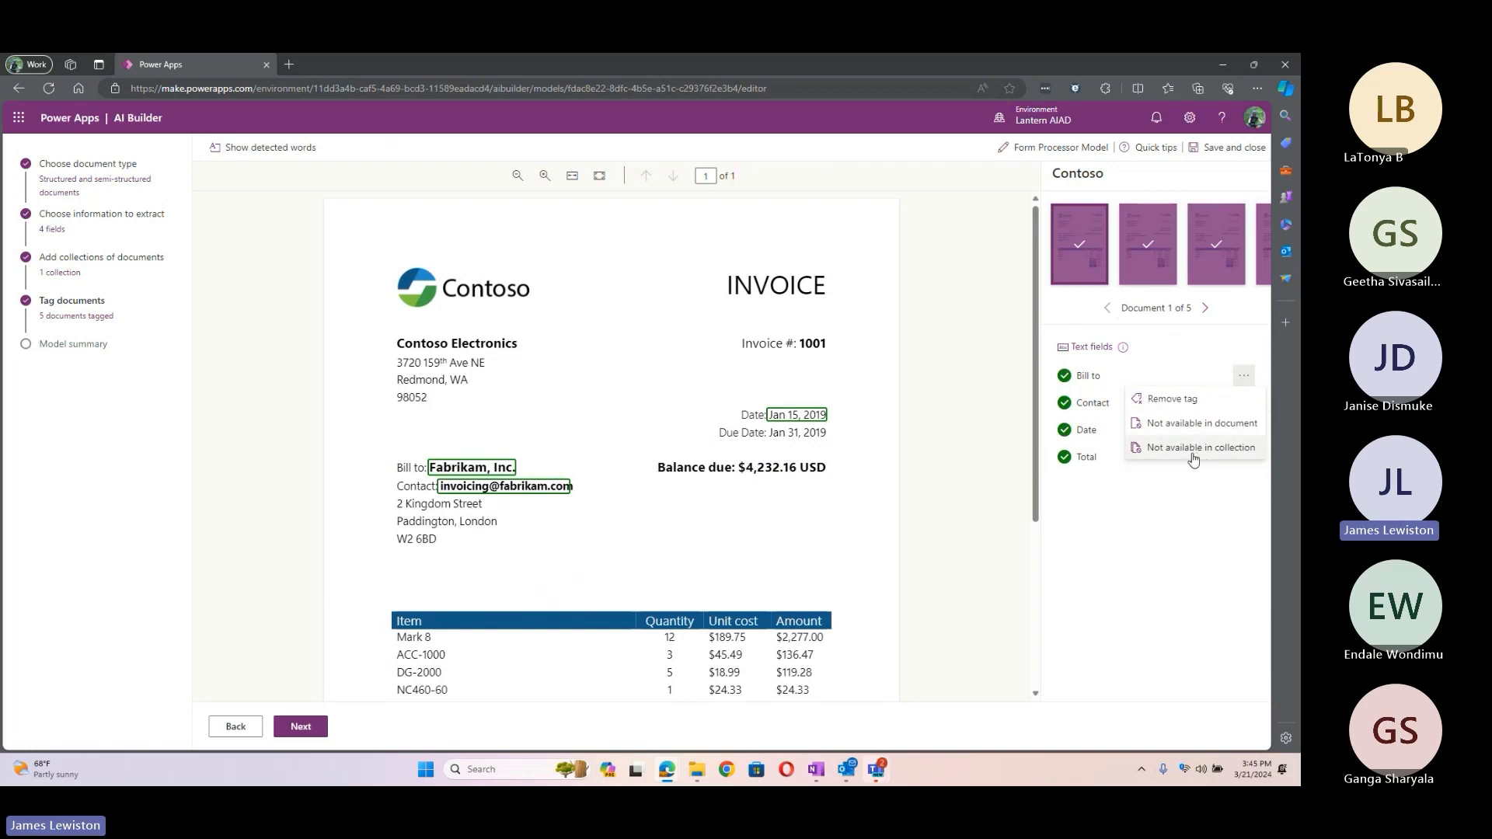
{"action": "left_click", "coordinate": [913, 437]}
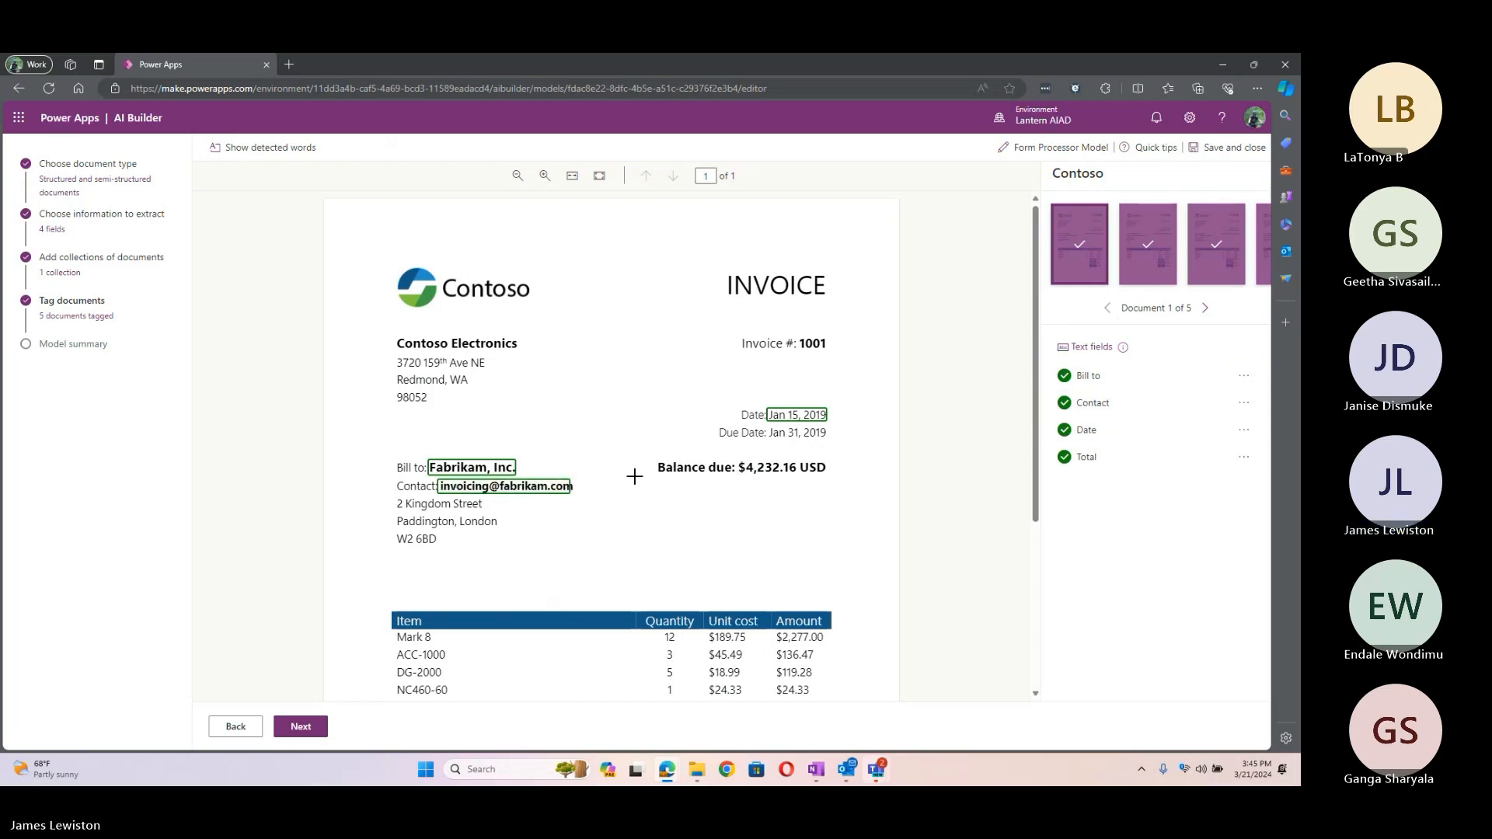
{"action": "left_click", "coordinate": [309, 727]}
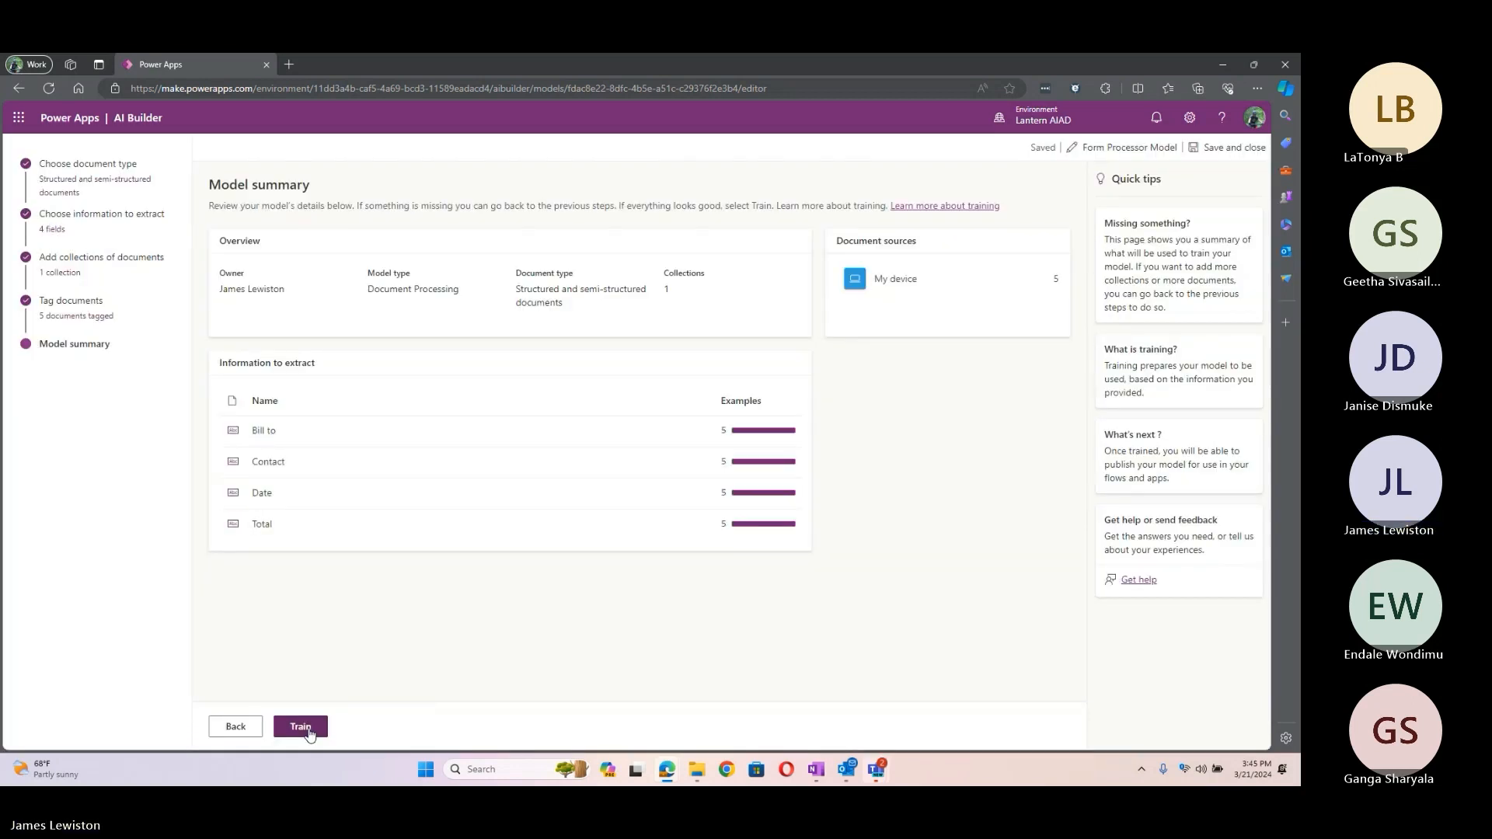
Step: Go back to tagging, page through invoices 2–5 up to number 1008, and return to the summary
{"action": "left_click", "coordinate": [229, 734]}
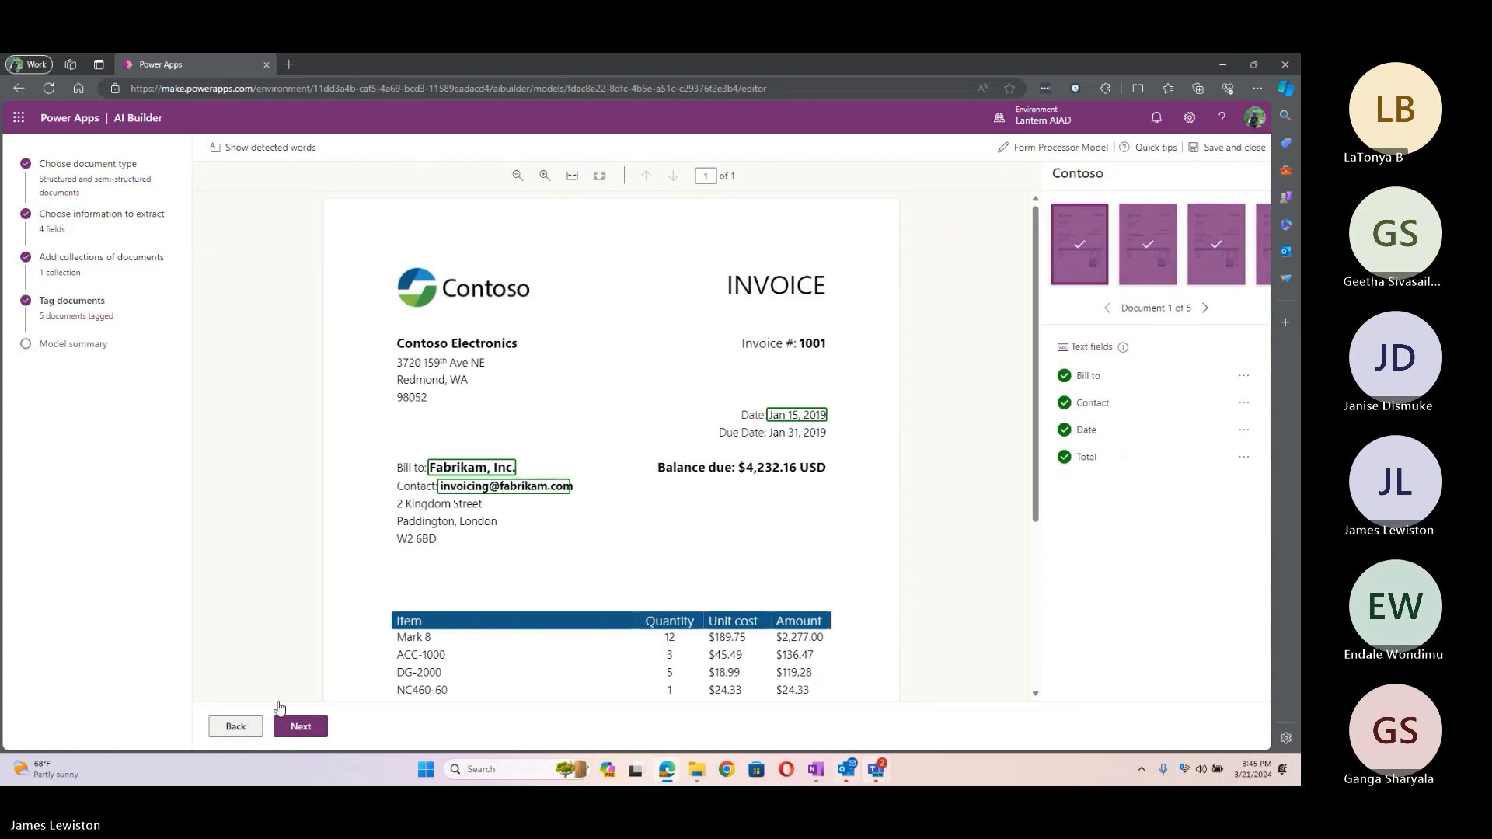
{"action": "left_click", "coordinate": [1204, 309]}
{"action": "left_click", "coordinate": [1204, 309]}
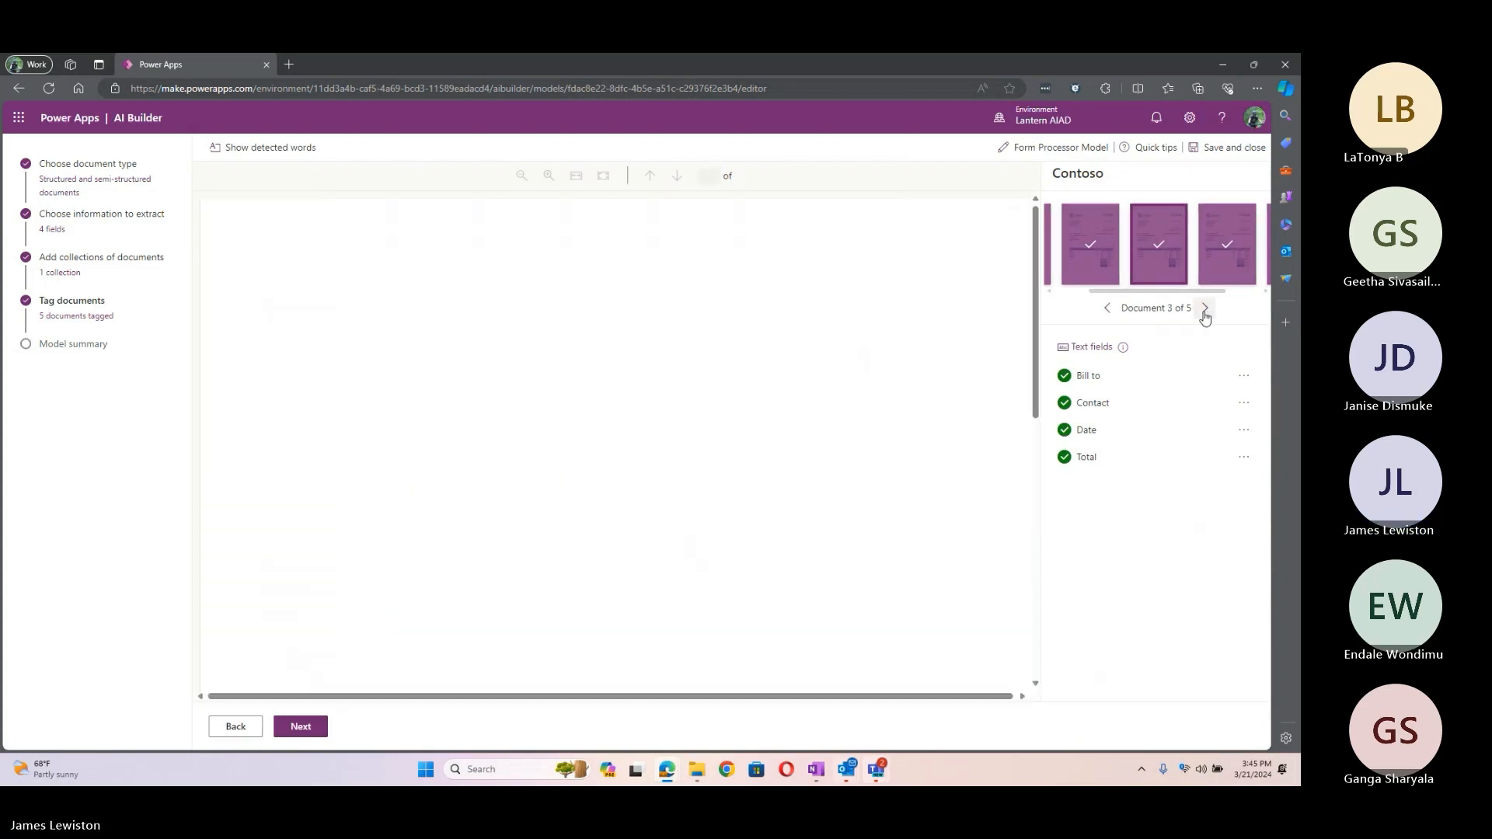
{"action": "left_click", "coordinate": [1205, 310]}
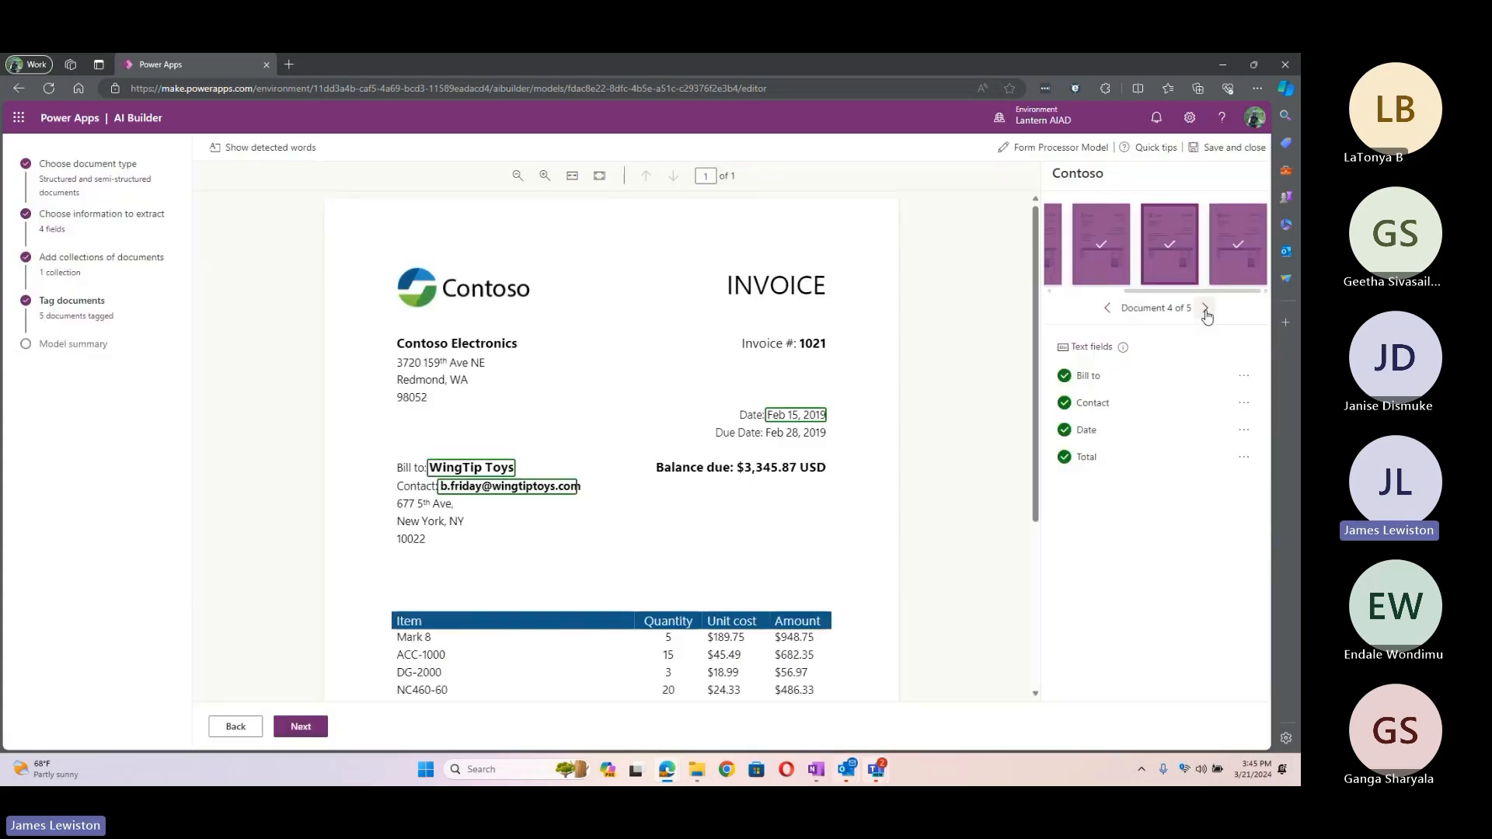
{"action": "left_click", "coordinate": [1205, 309]}
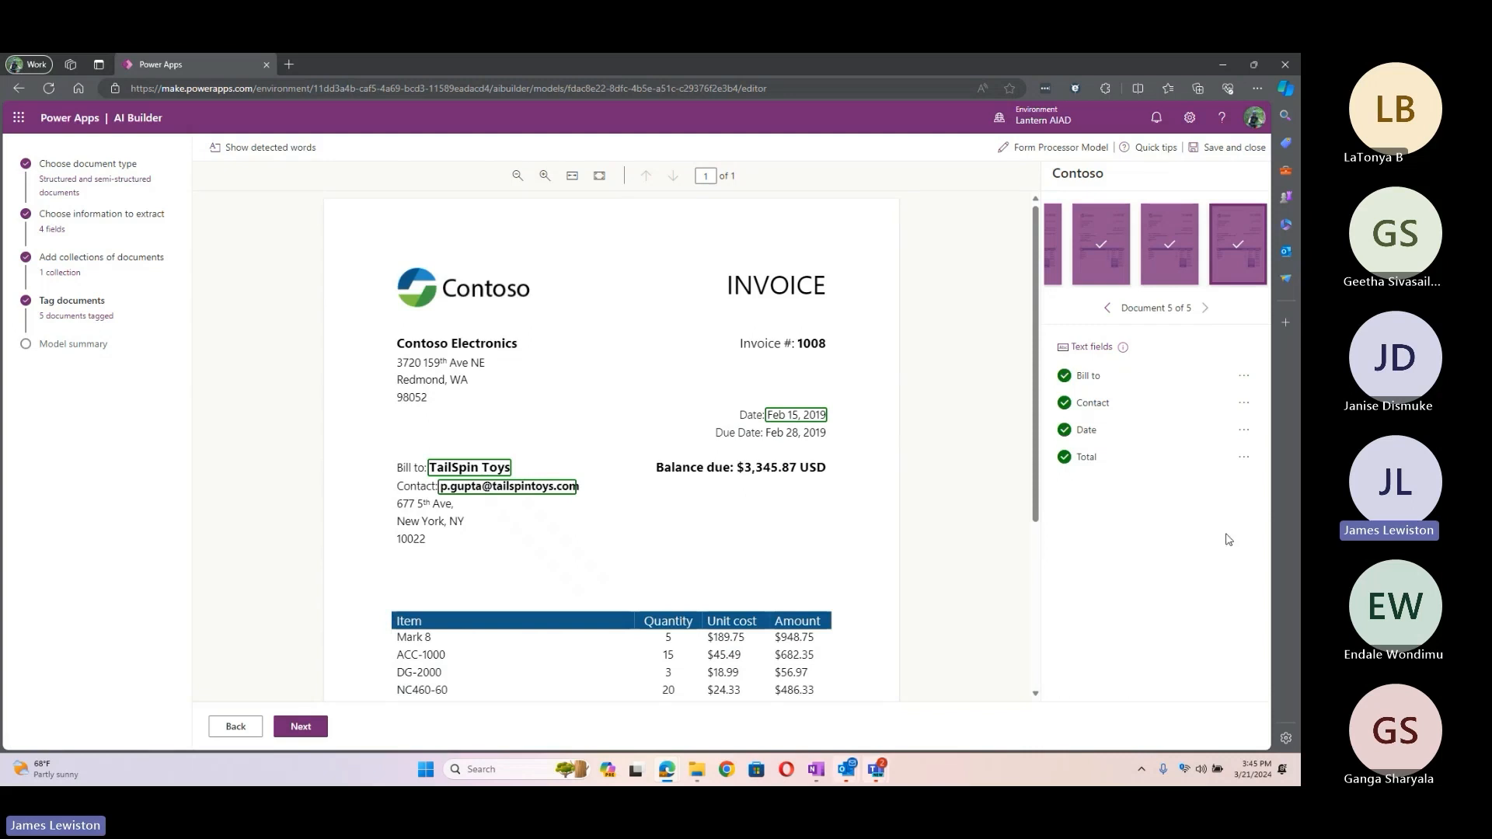
{"action": "left_click", "coordinate": [306, 727]}
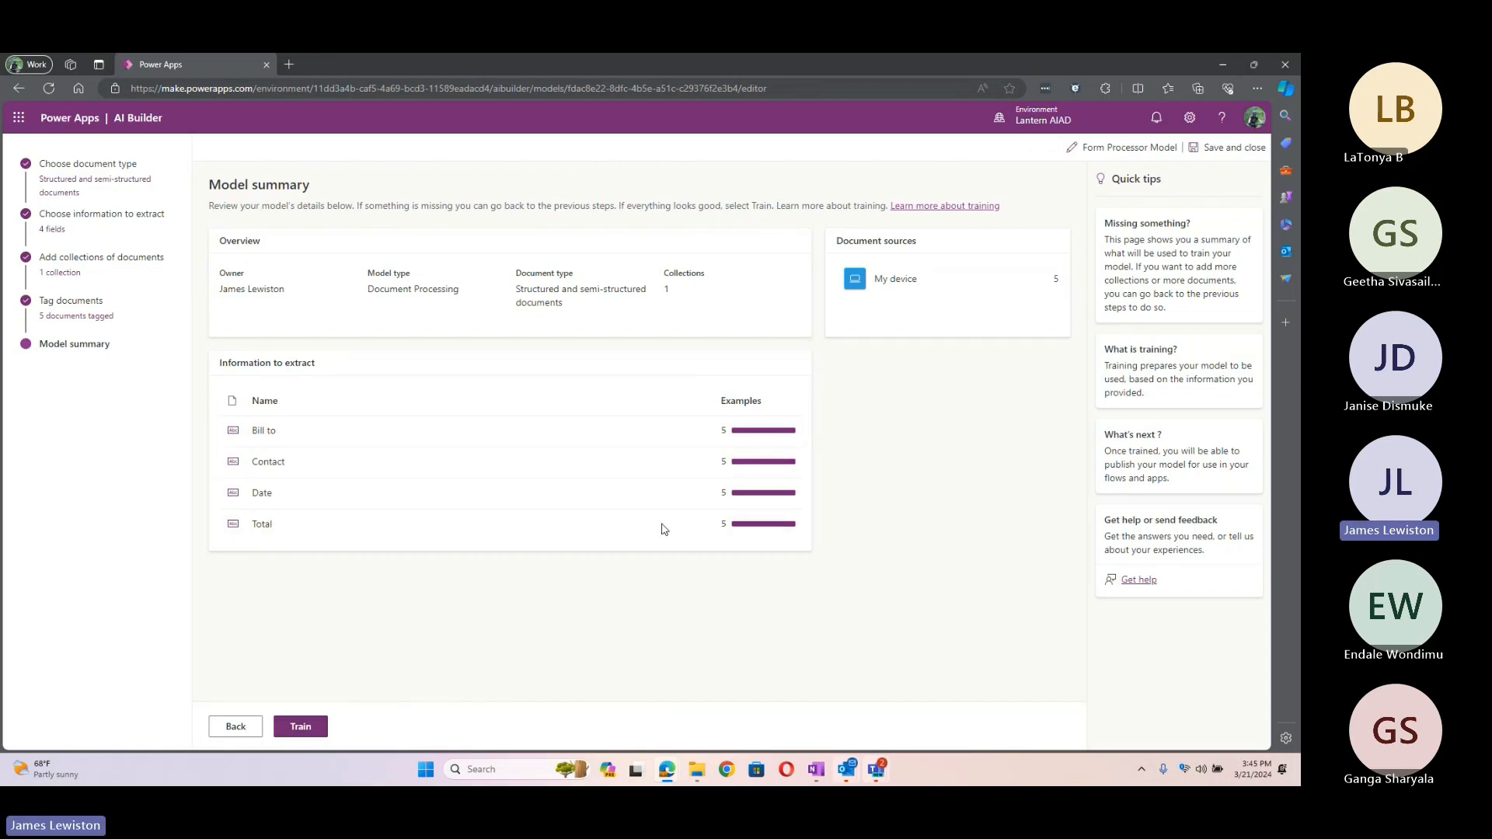
Step: Retrain the invoice model over the last trained version and open its 99% accuracy details page
{"action": "left_click", "coordinate": [301, 725]}
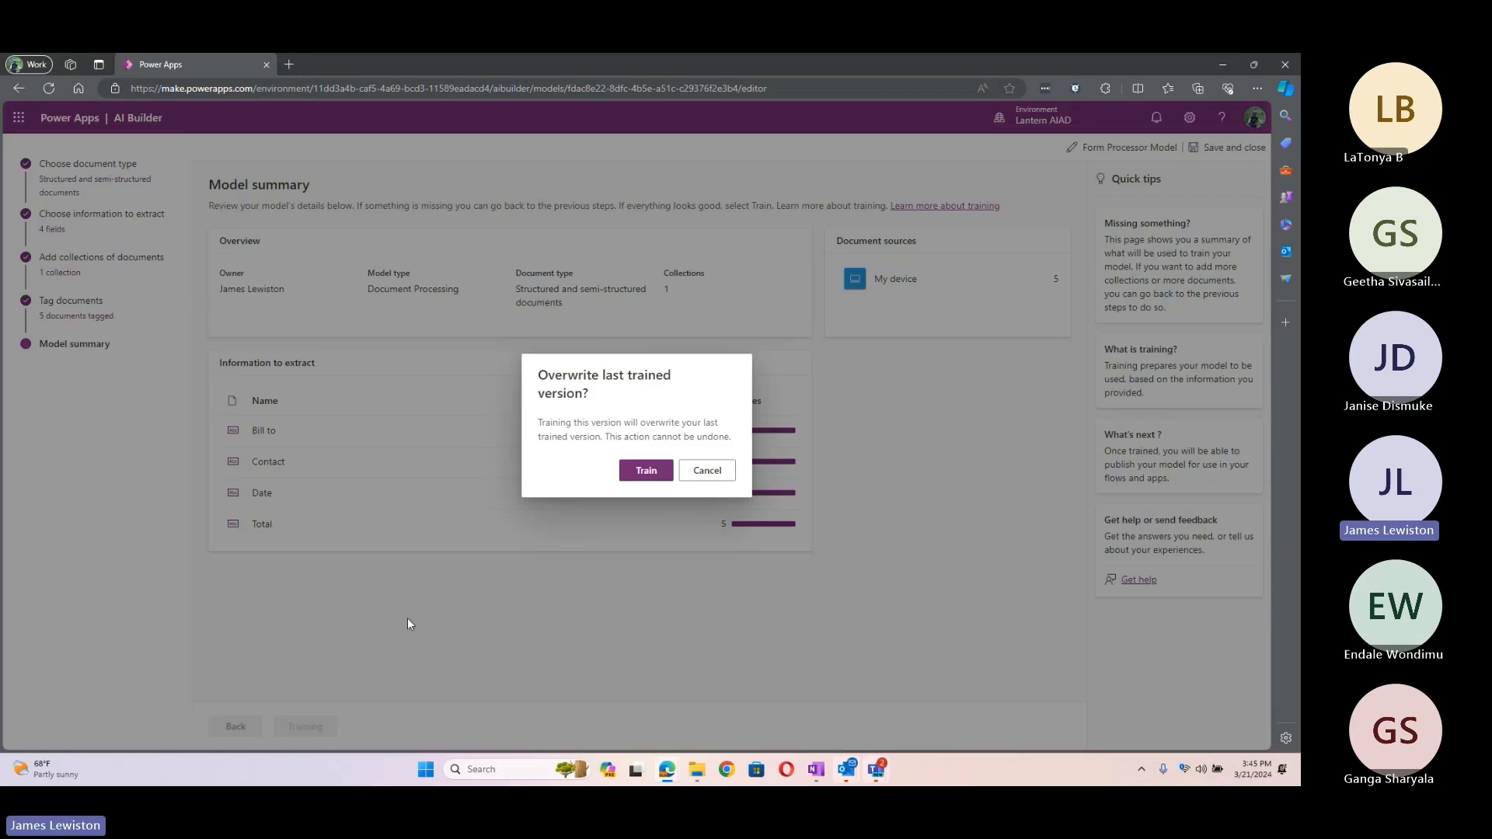
{"action": "left_click", "coordinate": [644, 472]}
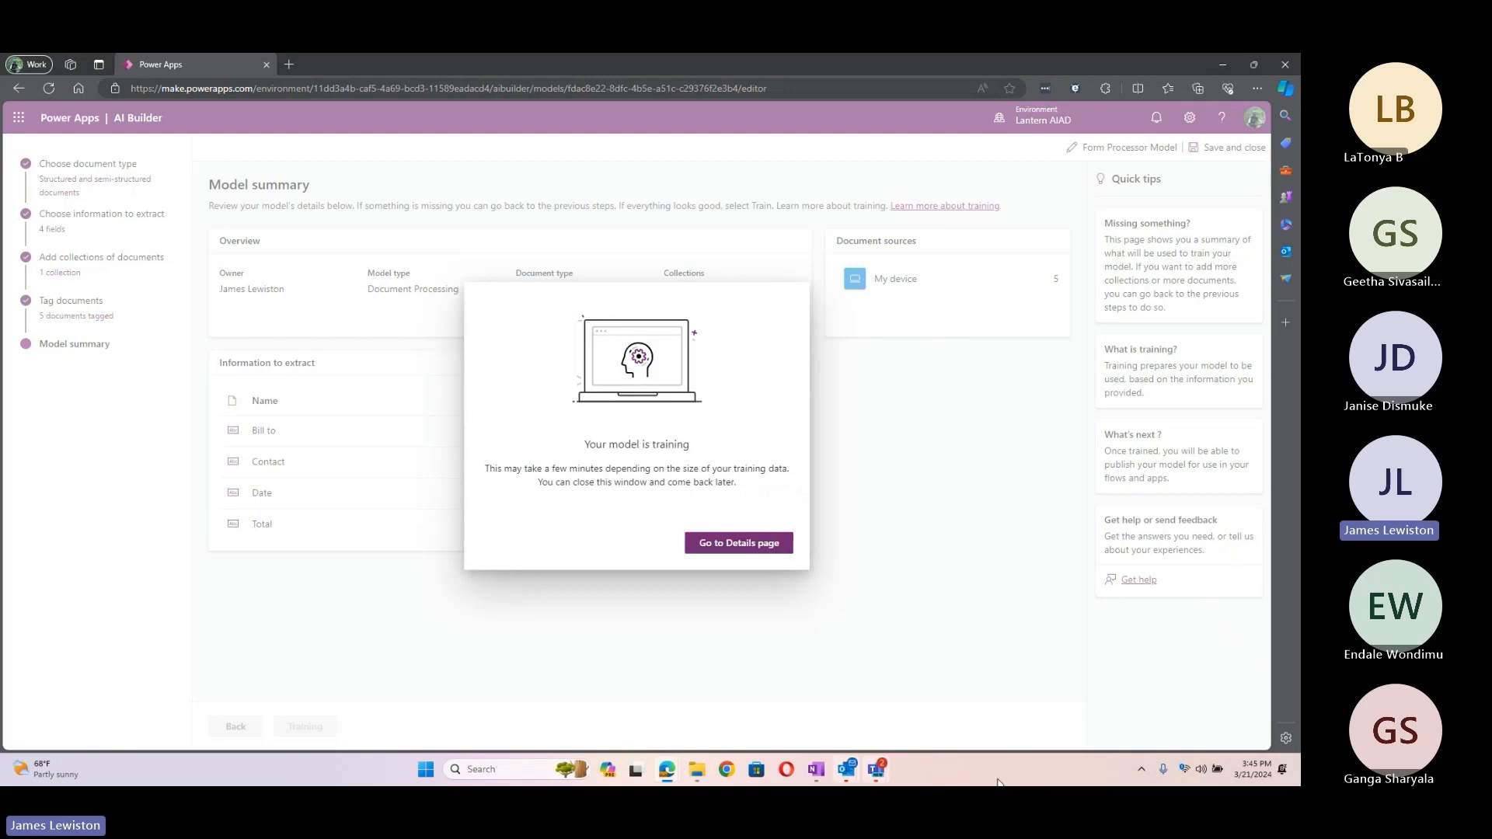
{"action": "mouse_move", "coordinate": [876, 774]}
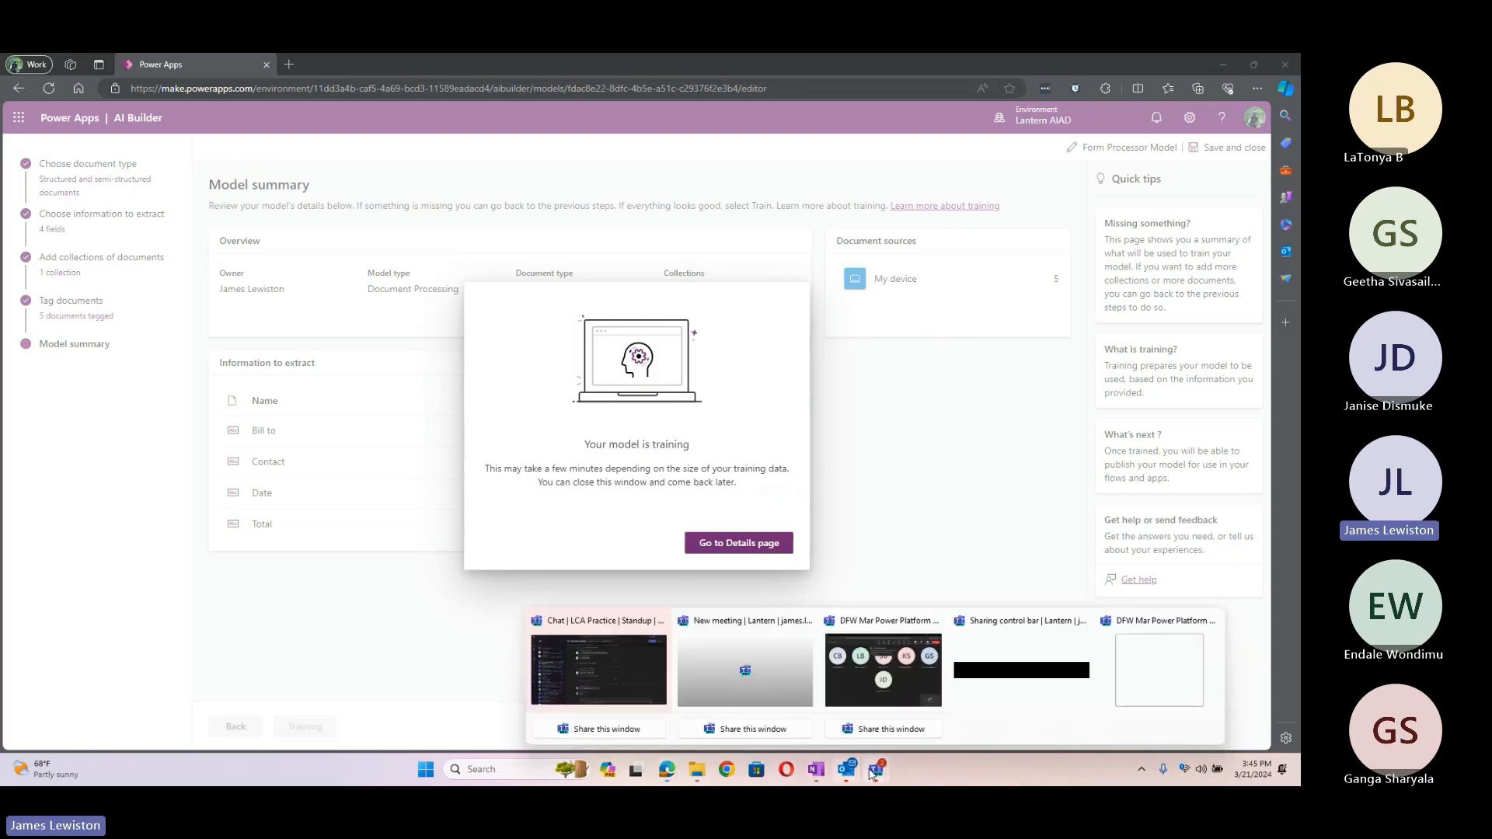
{"action": "left_click", "coordinate": [830, 710]}
{"action": "left_click", "coordinate": [566, 200]}
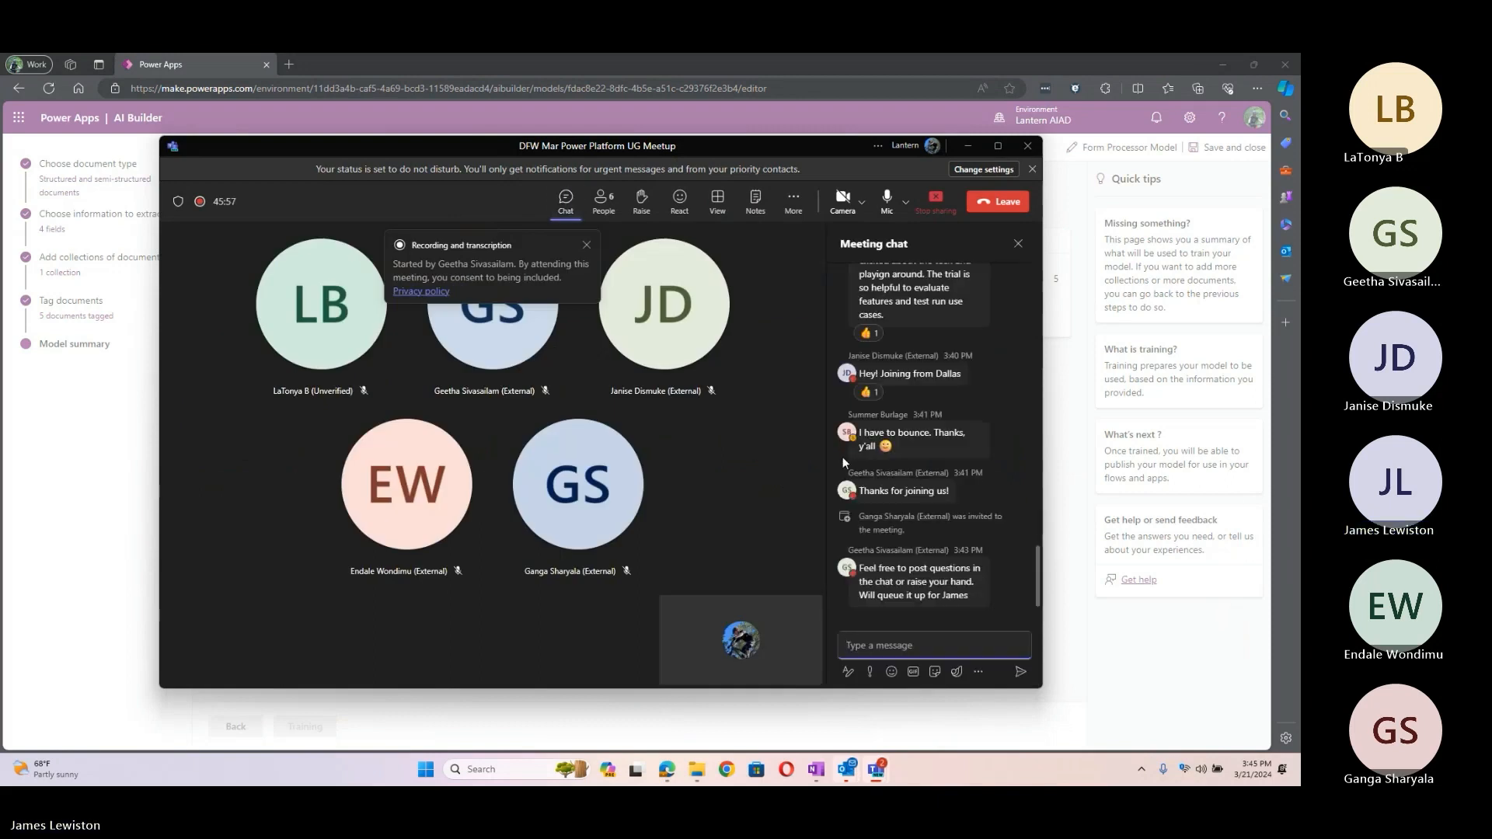
{"action": "left_click", "coordinate": [968, 146]}
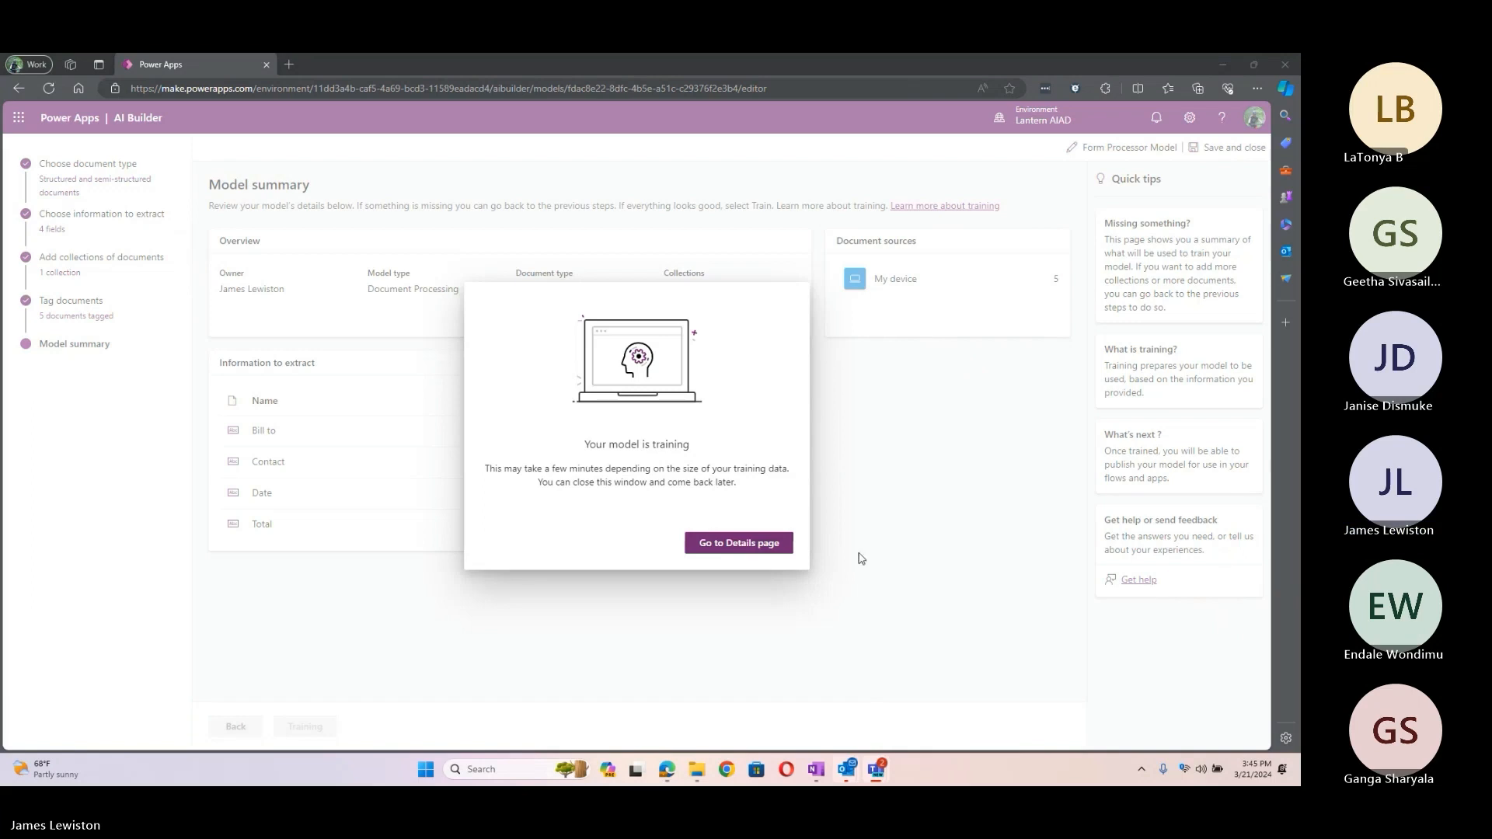
{"action": "left_click", "coordinate": [751, 541]}
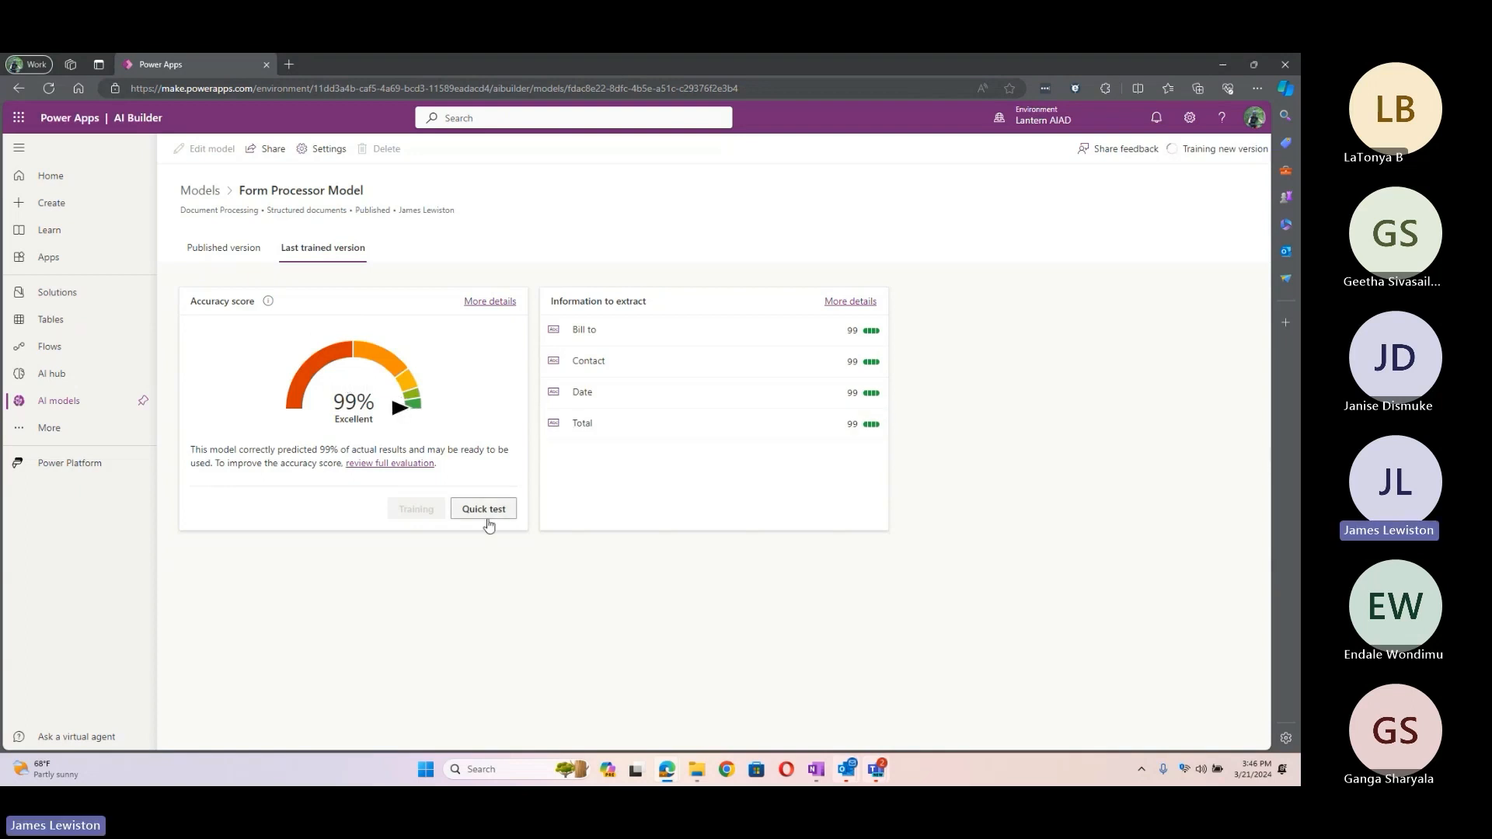
Step: Quick-test the retrained invoice model on the newinvoice image from the Desktop, uploading it twice
{"action": "left_click", "coordinate": [484, 513]}
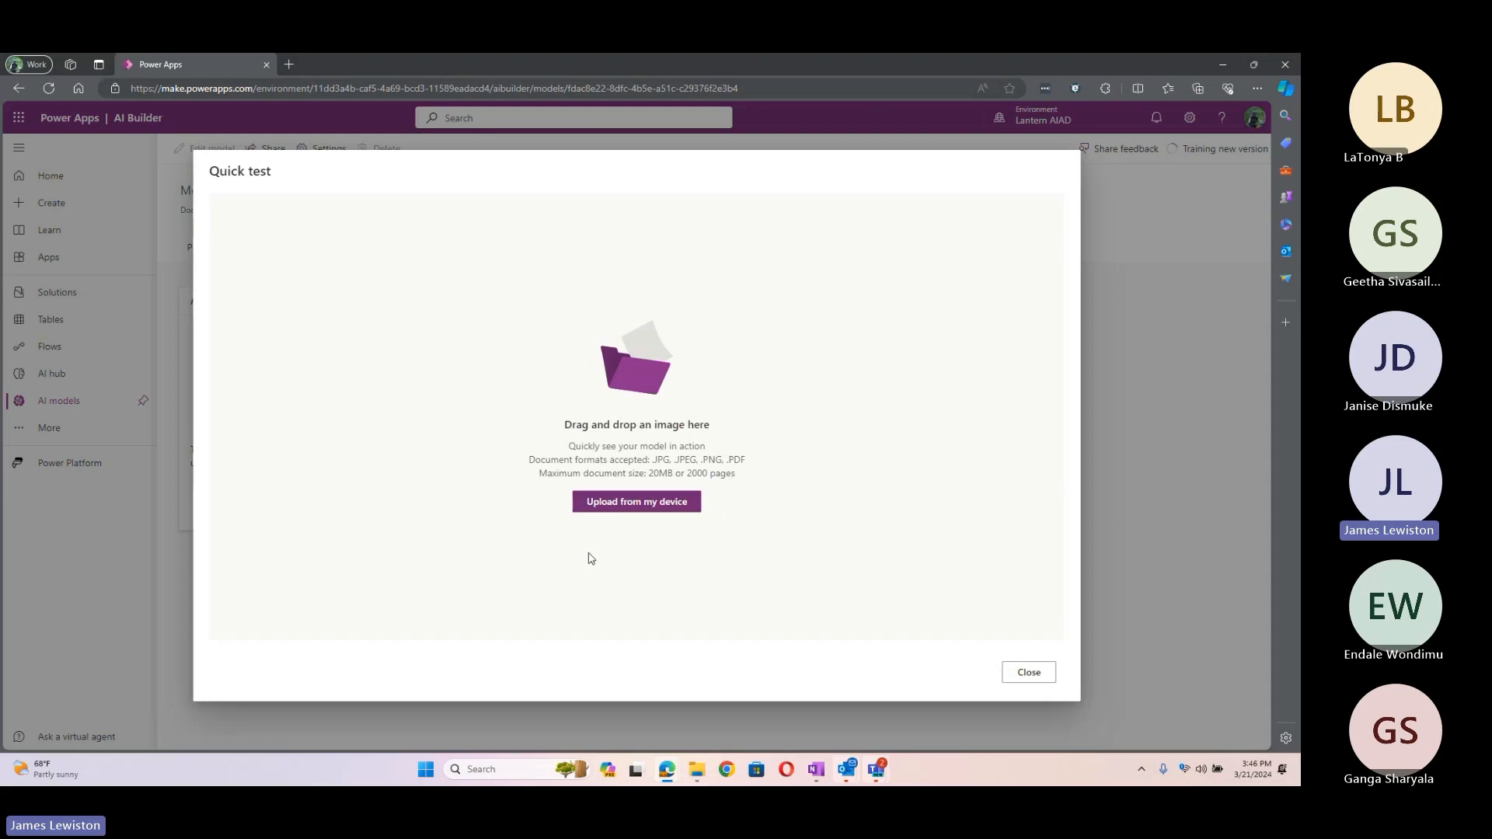
{"action": "left_click", "coordinate": [628, 503]}
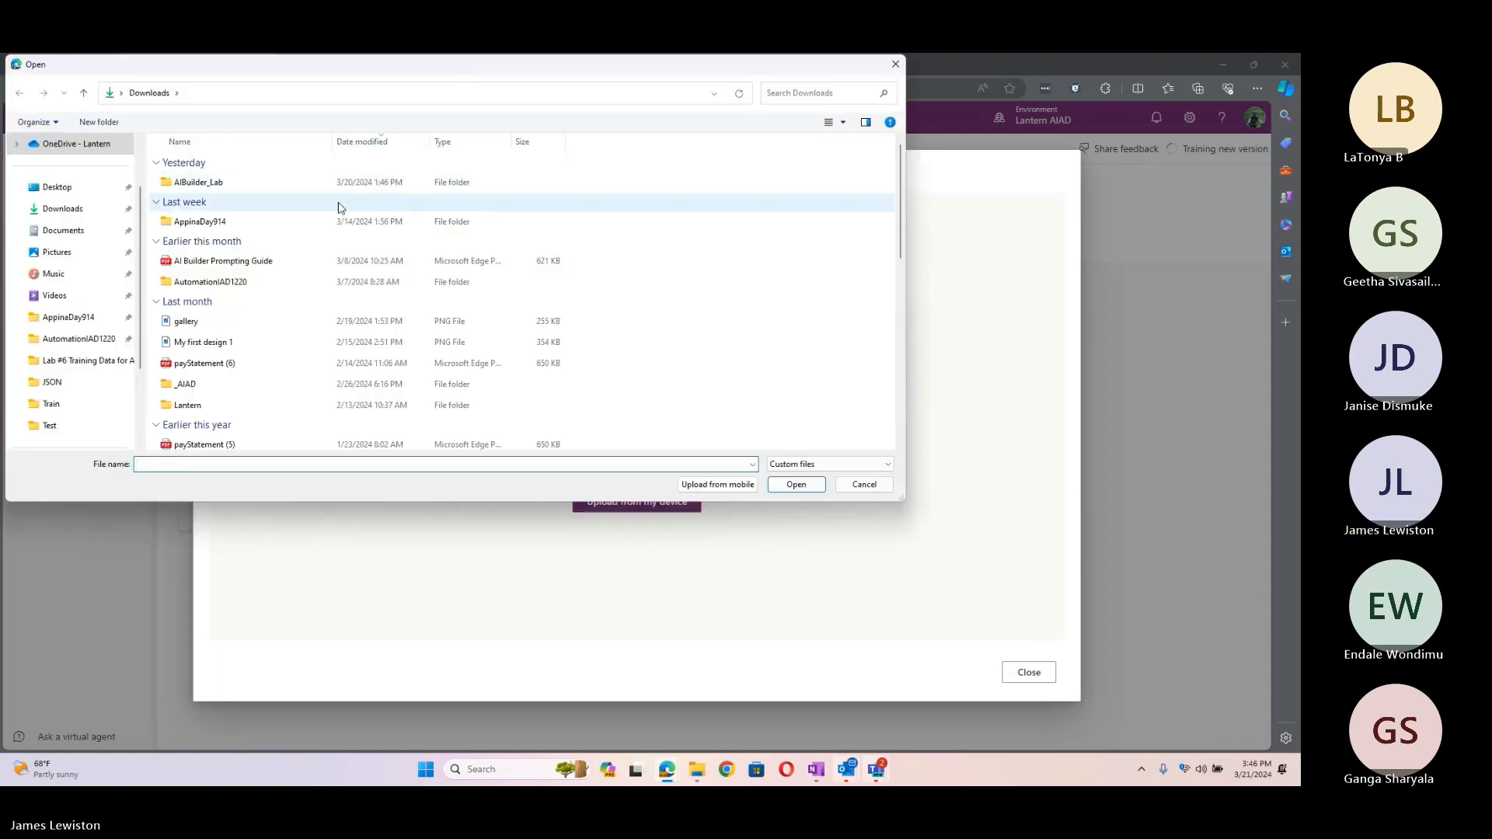
{"action": "left_click", "coordinate": [58, 187]}
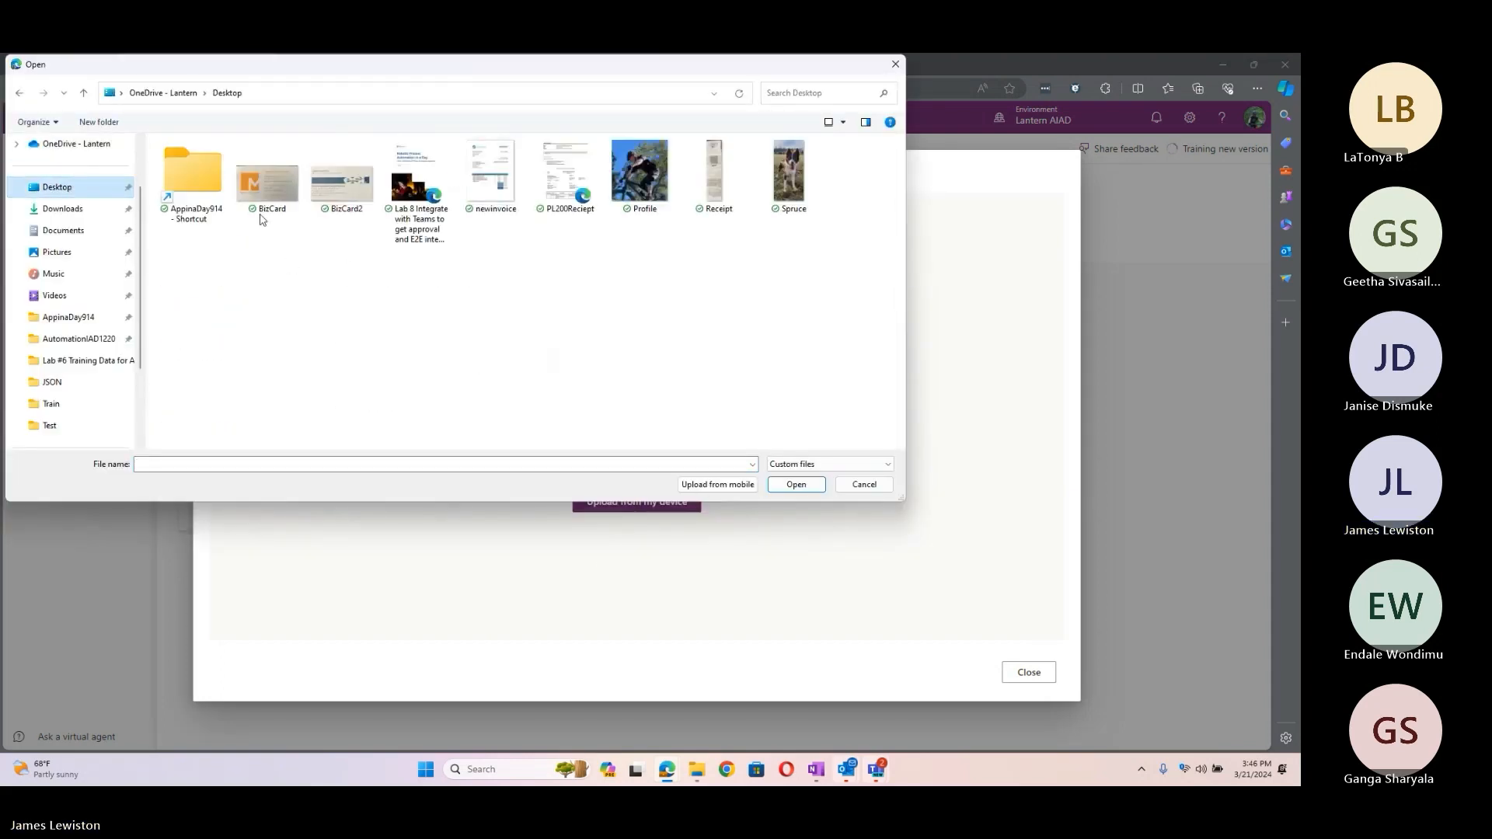
{"action": "left_click", "coordinate": [499, 173]}
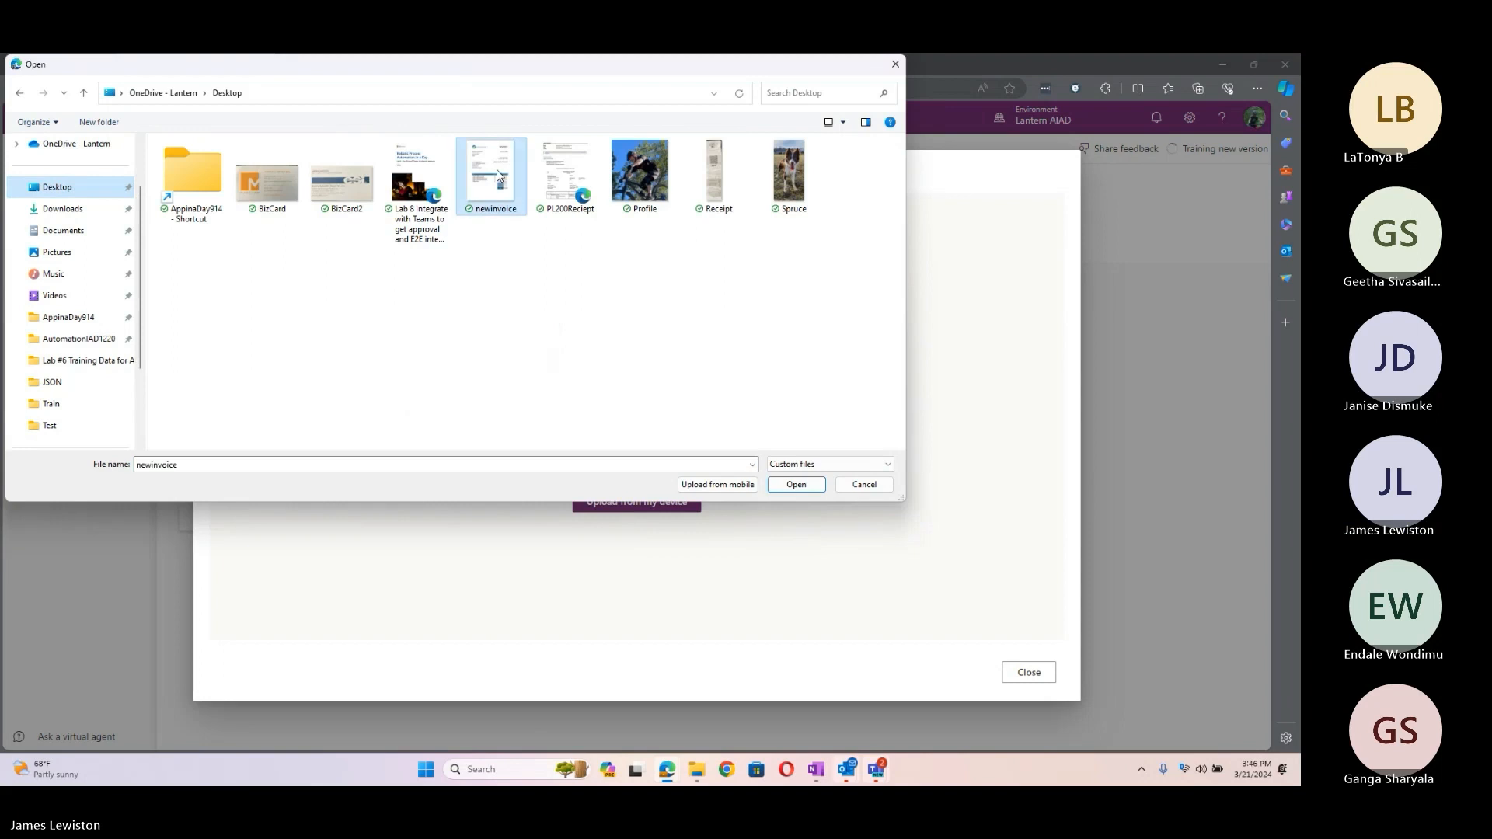
{"action": "left_click", "coordinate": [799, 487]}
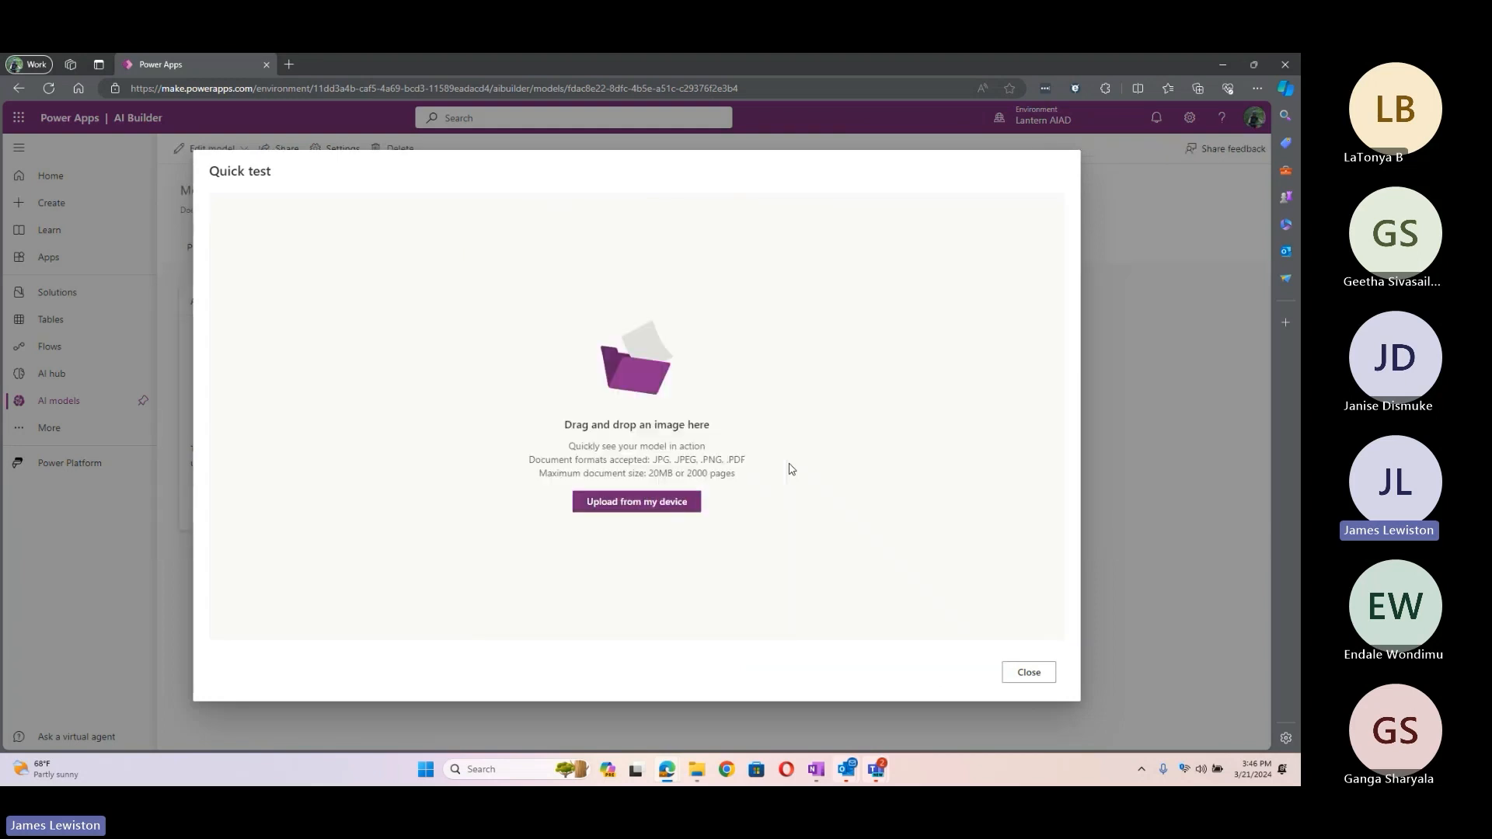
{"action": "left_click", "coordinate": [641, 503]}
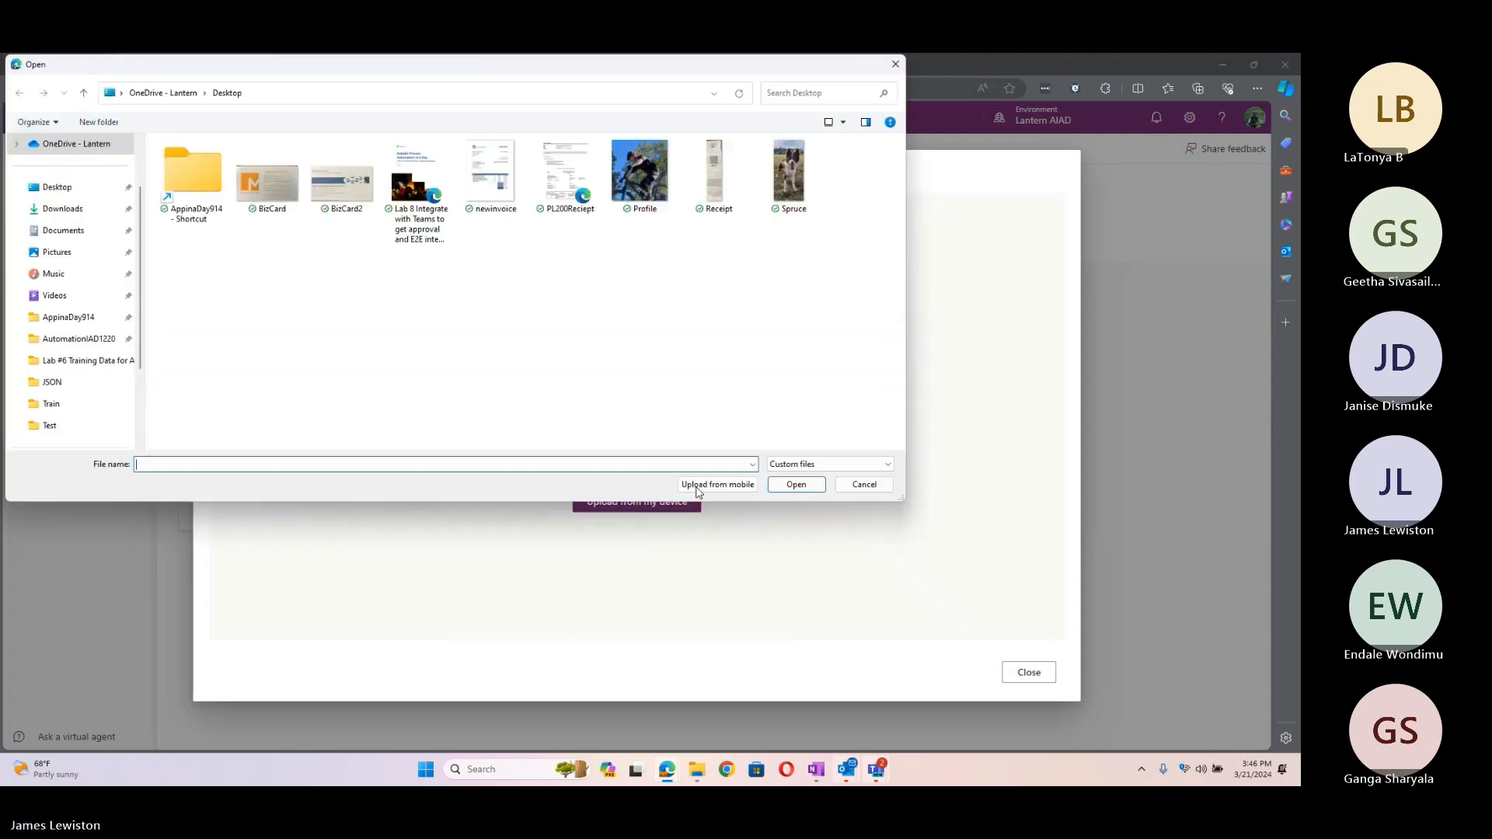
{"action": "left_click", "coordinate": [491, 175]}
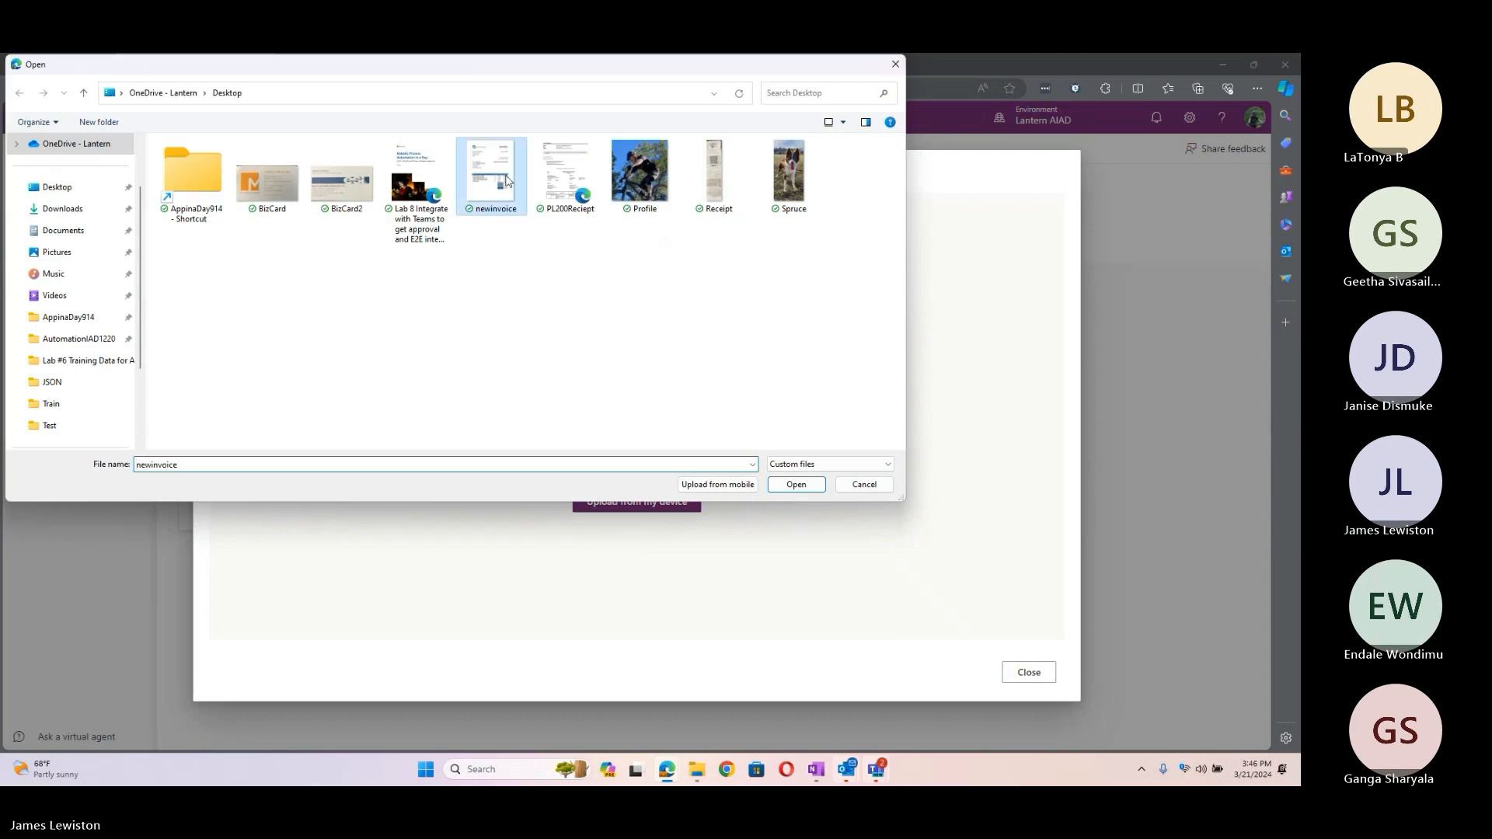
{"action": "left_click", "coordinate": [797, 484]}
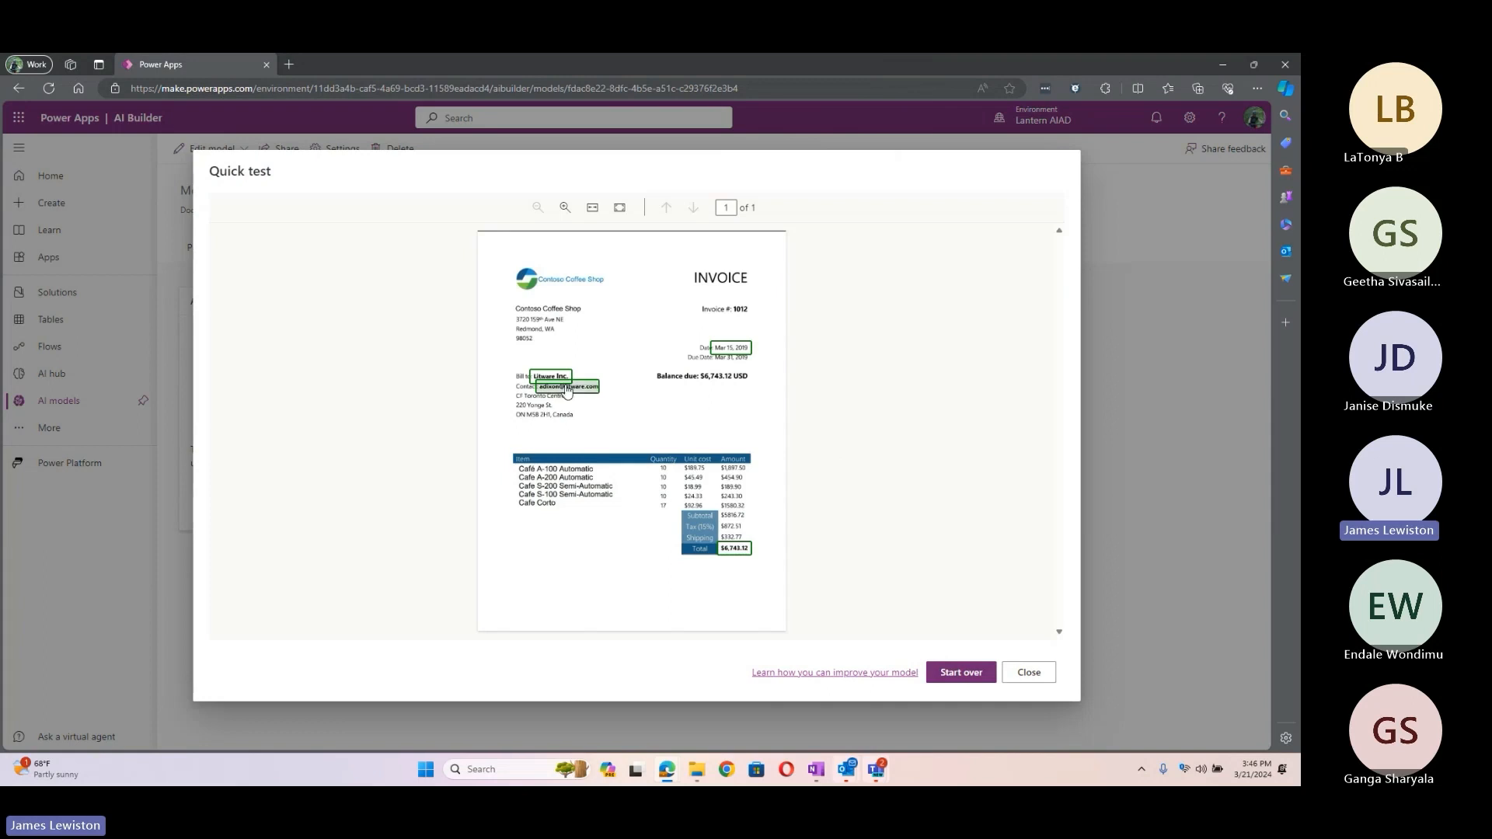
Step: Check the 99% confidence cards on the Bill to, Contact and Total boxes, then close the quick test
{"action": "mouse_move", "coordinate": [555, 376]}
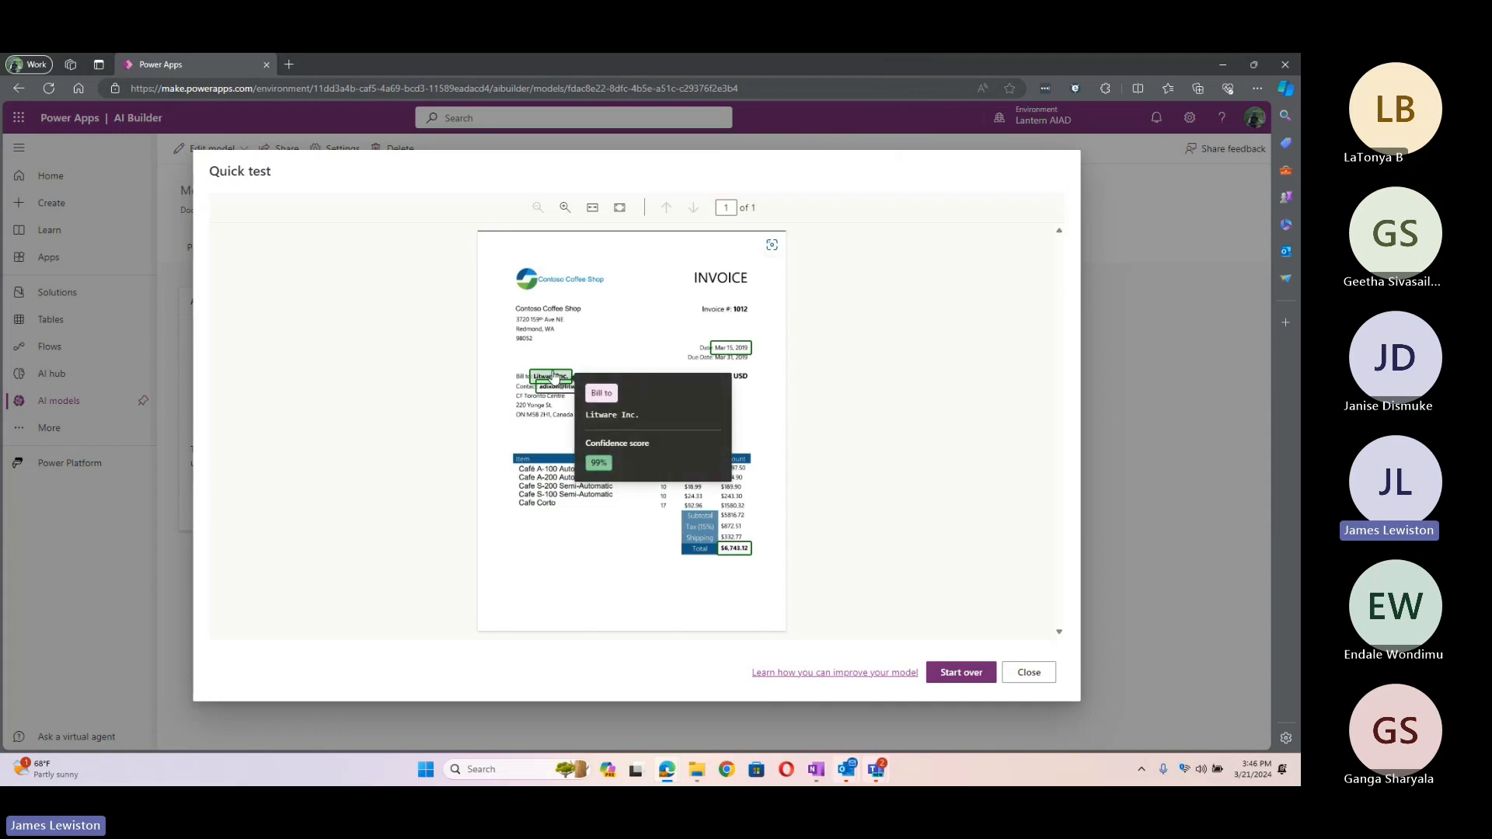
{"action": "mouse_move", "coordinate": [590, 394]}
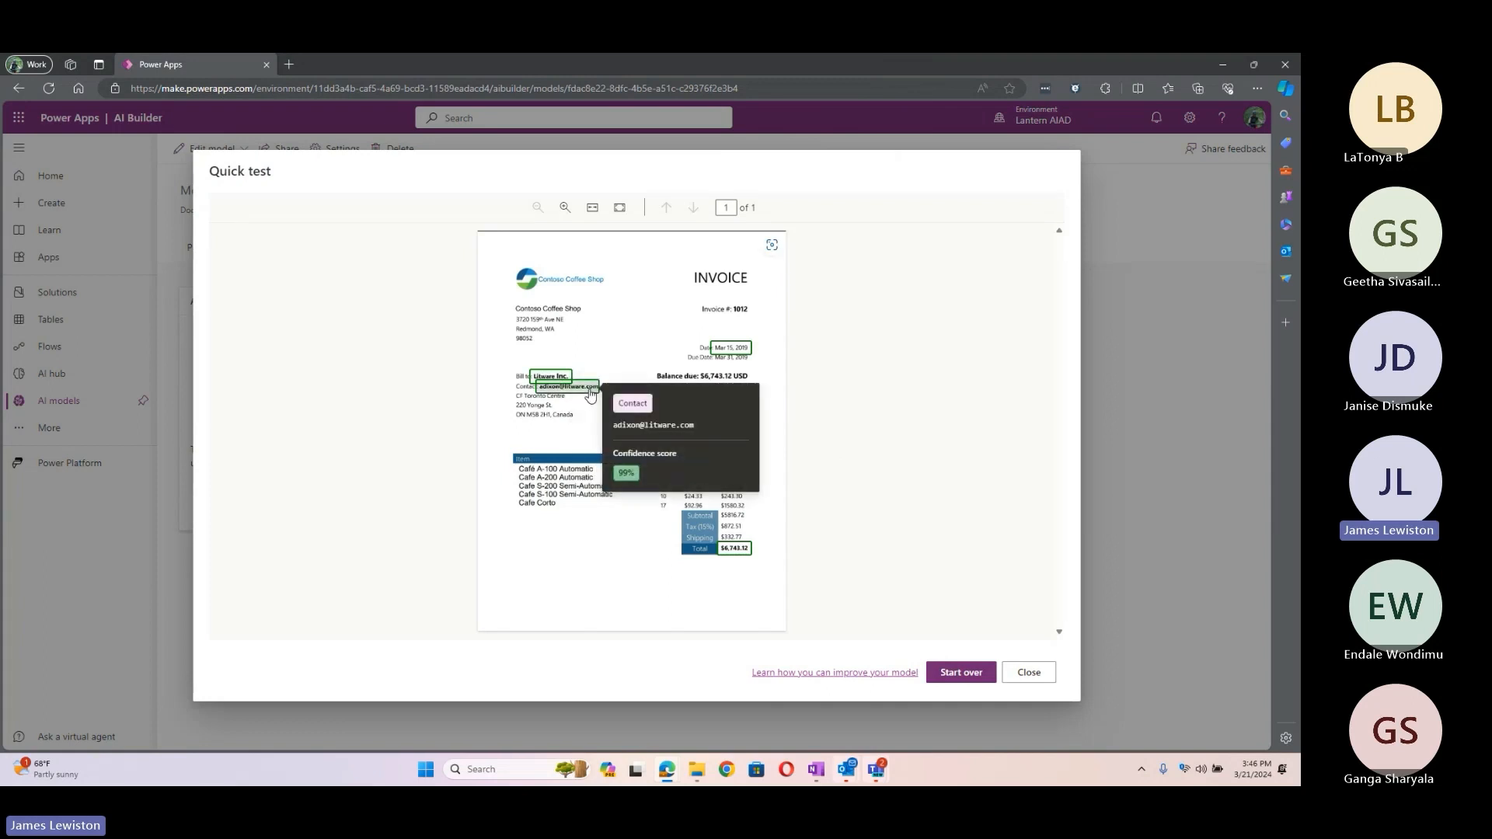
{"action": "mouse_move", "coordinate": [731, 553]}
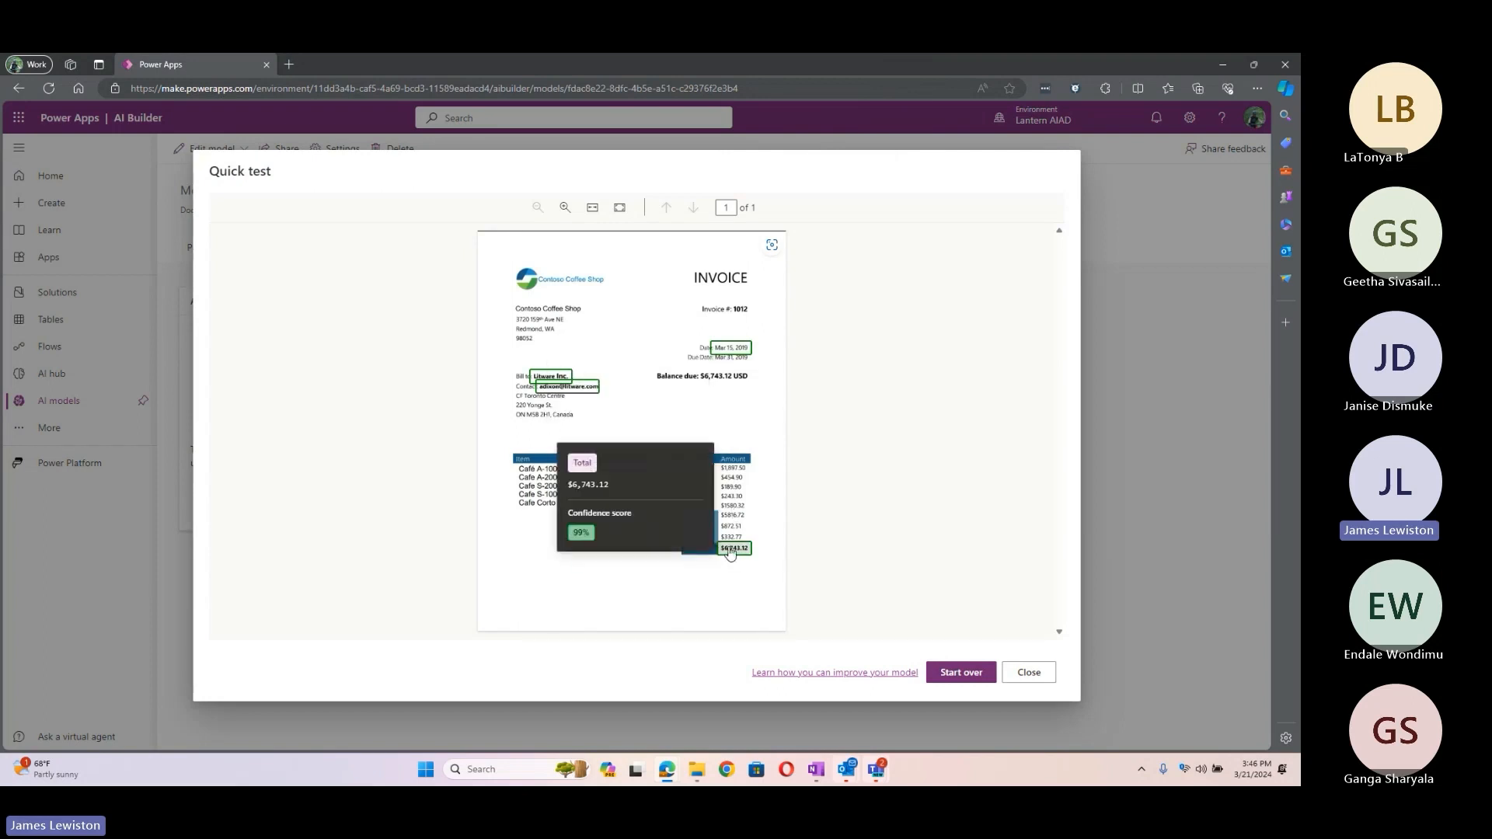
{"action": "left_click", "coordinate": [1048, 676]}
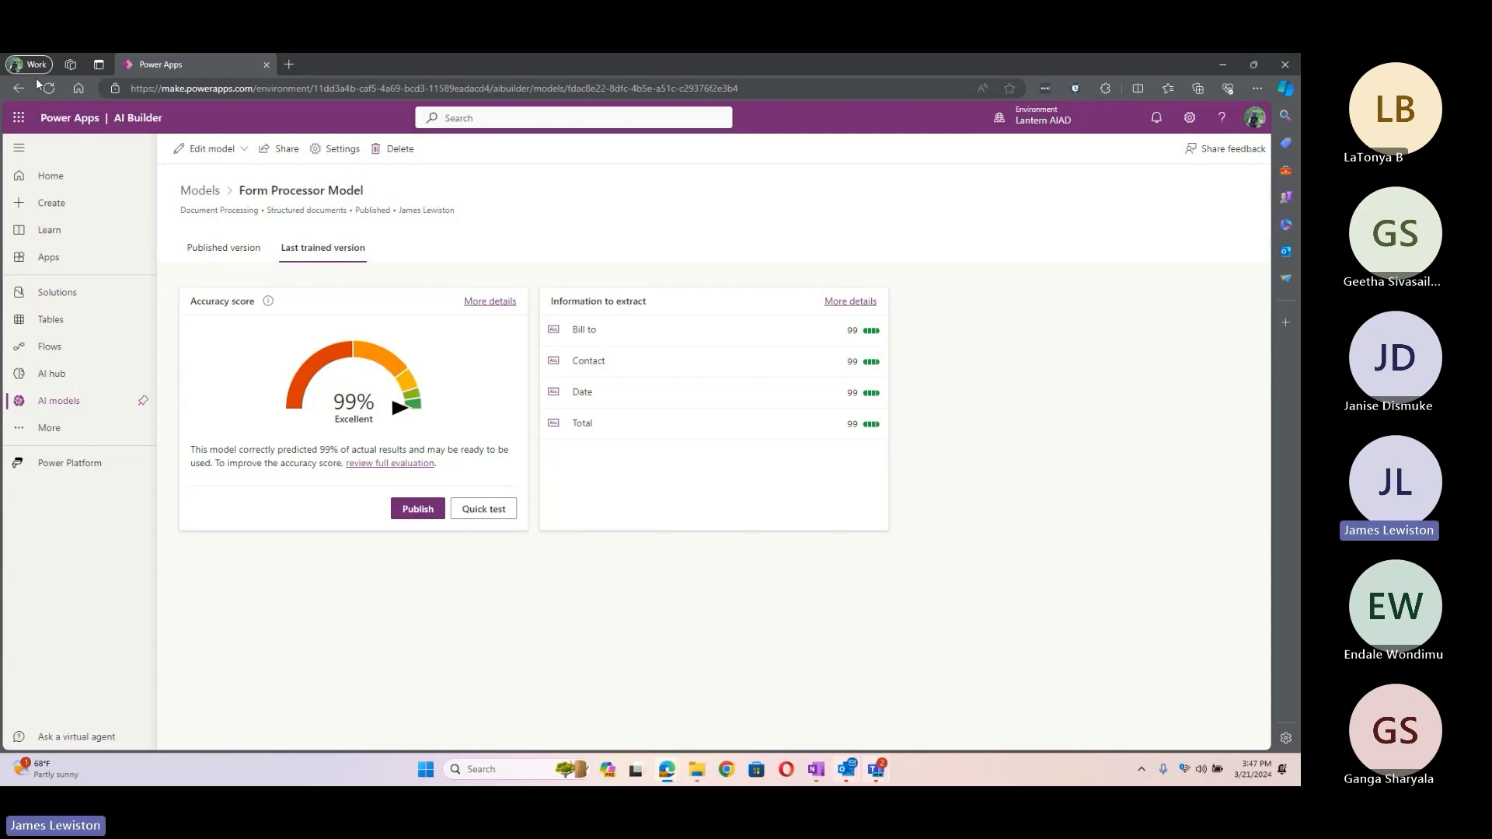
Step: Go back to Power Apps home and the AI hub, then open Object Detection Model - Tea
{"action": "left_click", "coordinate": [19, 88]}
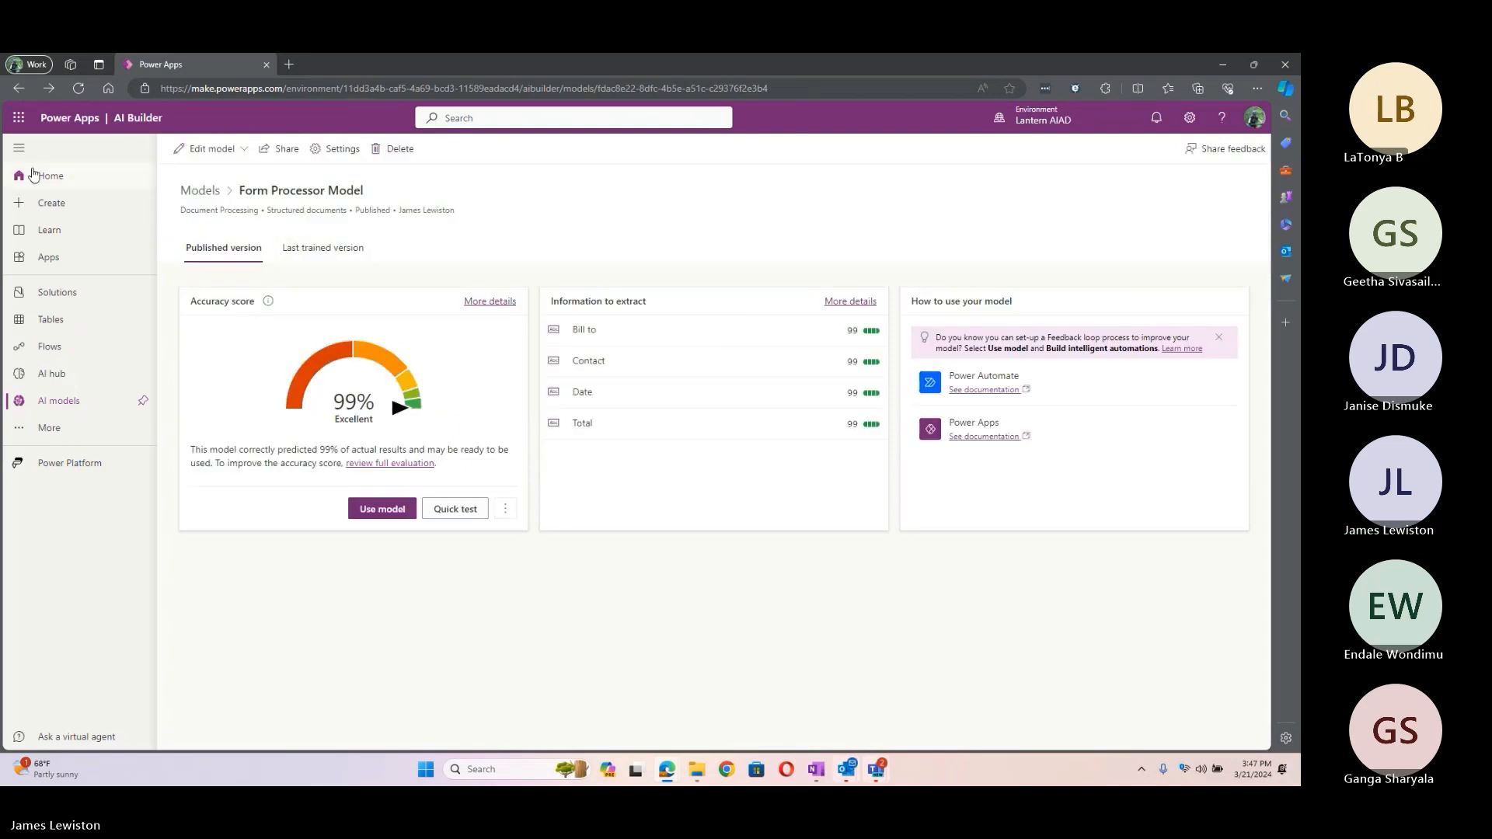
{"action": "left_click", "coordinate": [18, 183]}
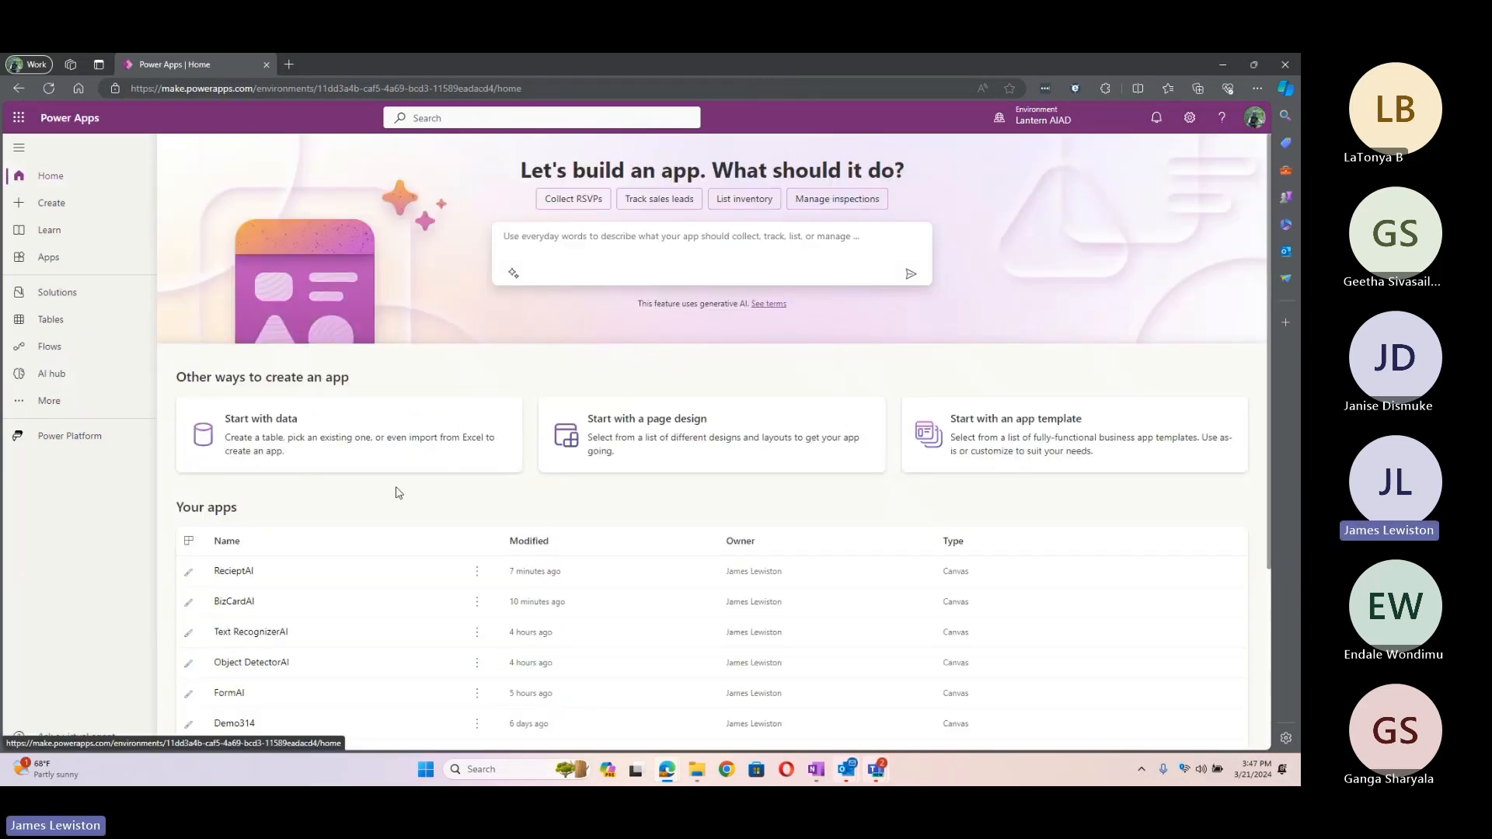
{"action": "left_click", "coordinate": [76, 375]}
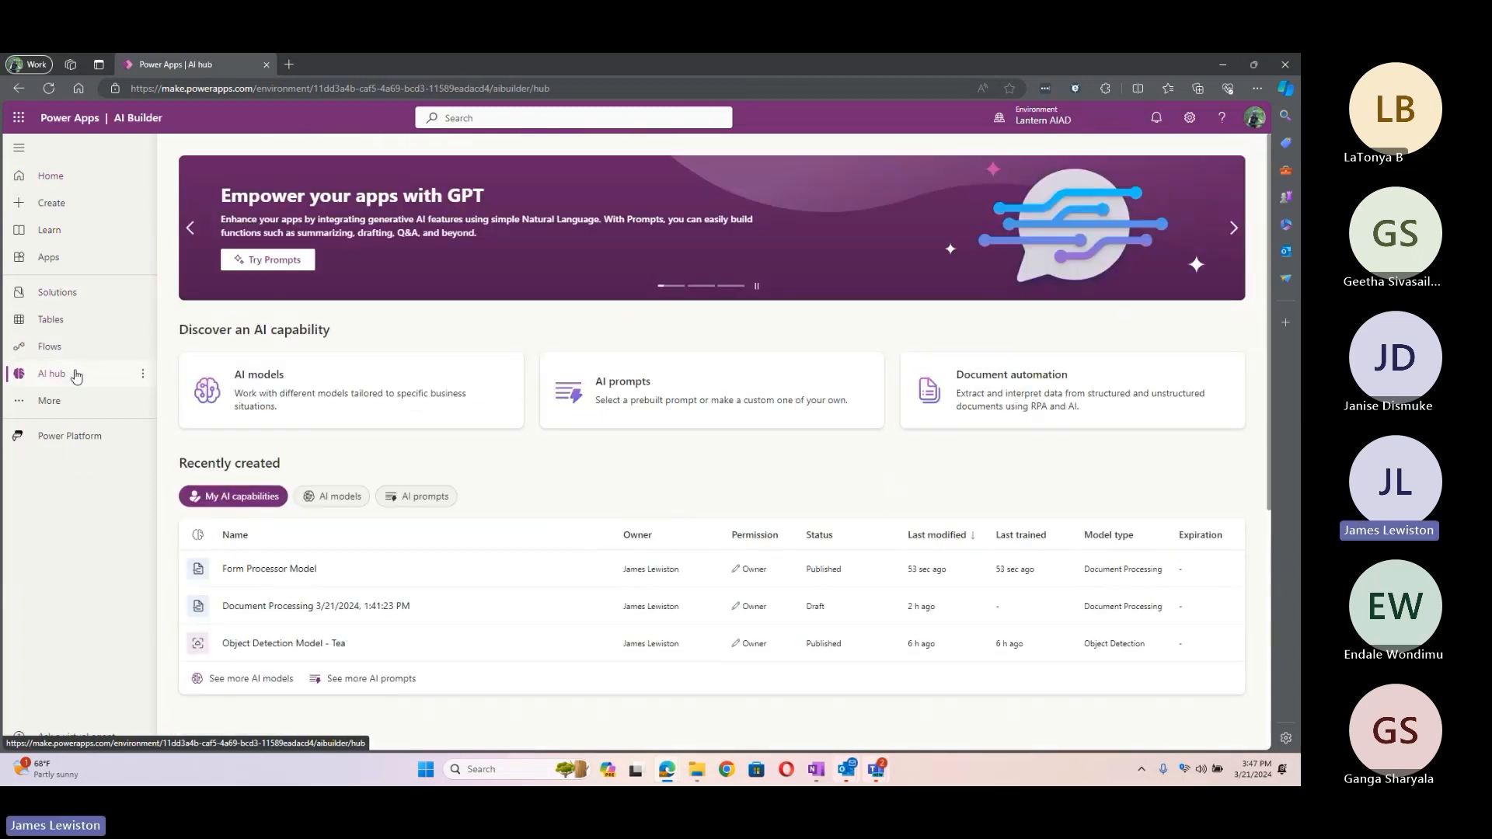
{"action": "left_click", "coordinate": [274, 645]}
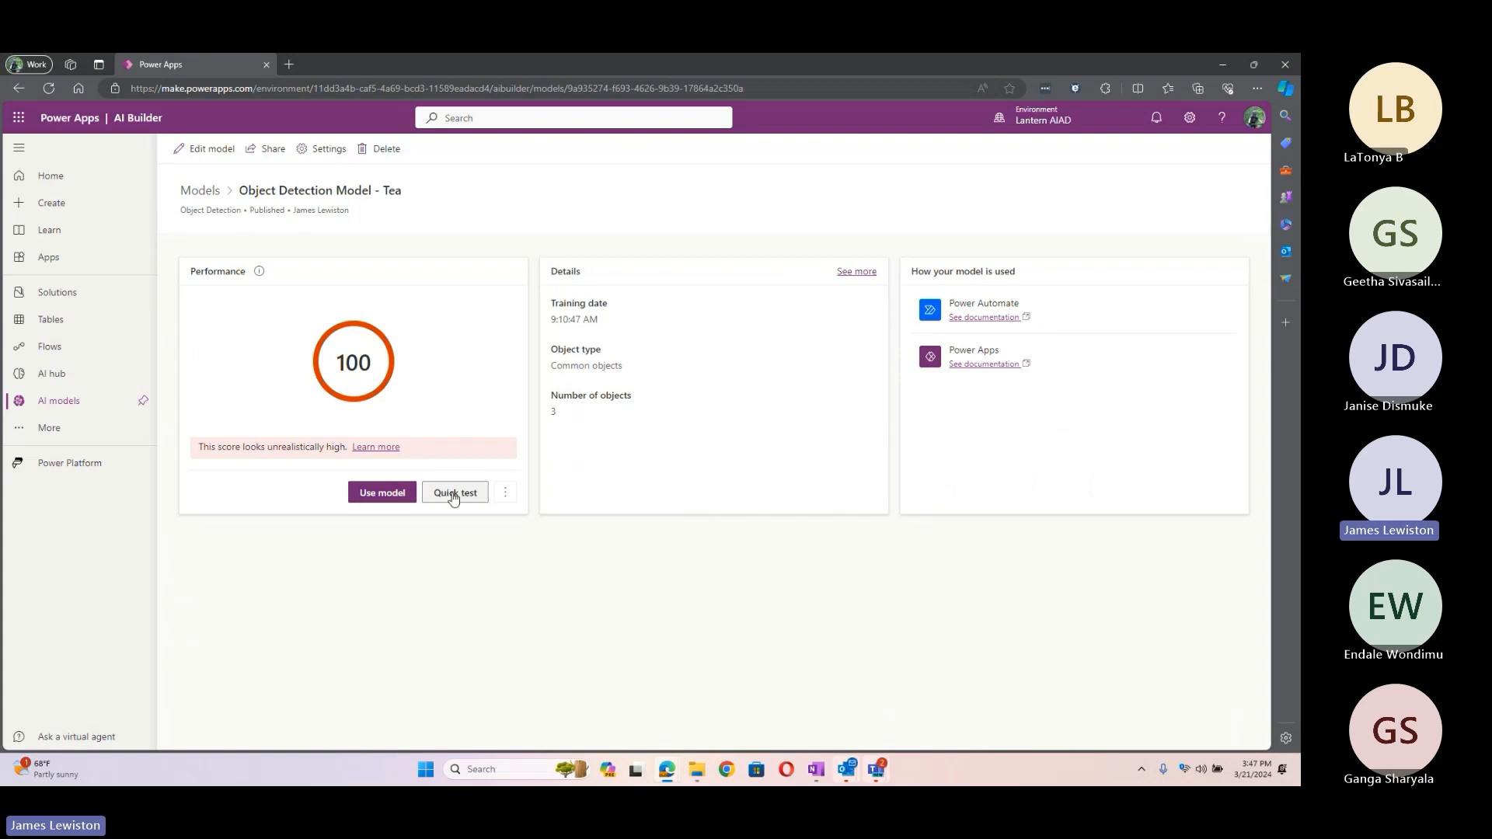
Step: Edit the tea model, keeping Common objects, the three tea names and 30 images unchanged
{"action": "left_click", "coordinate": [218, 152]}
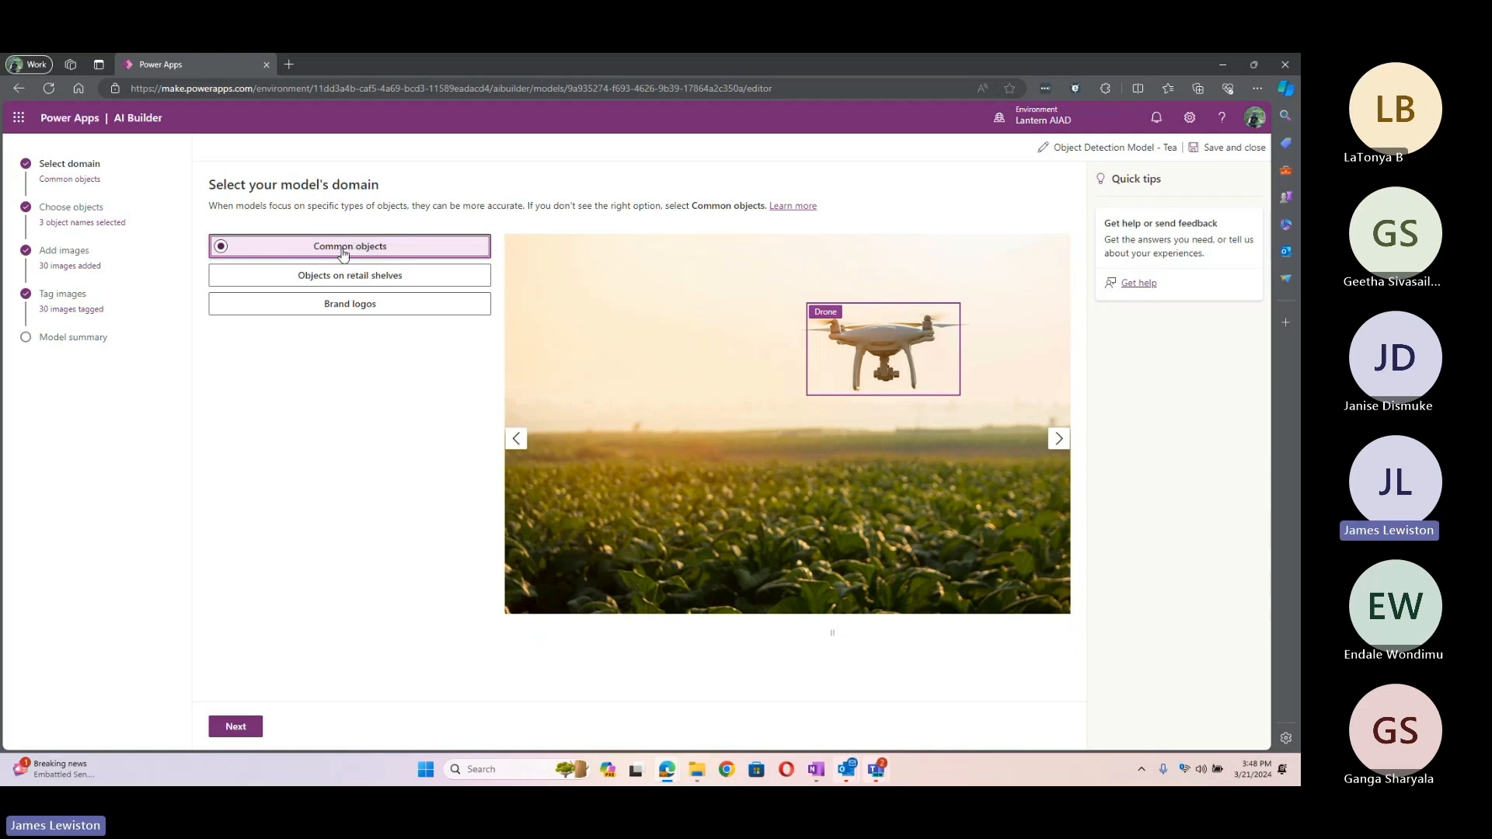
{"action": "left_click", "coordinate": [236, 728]}
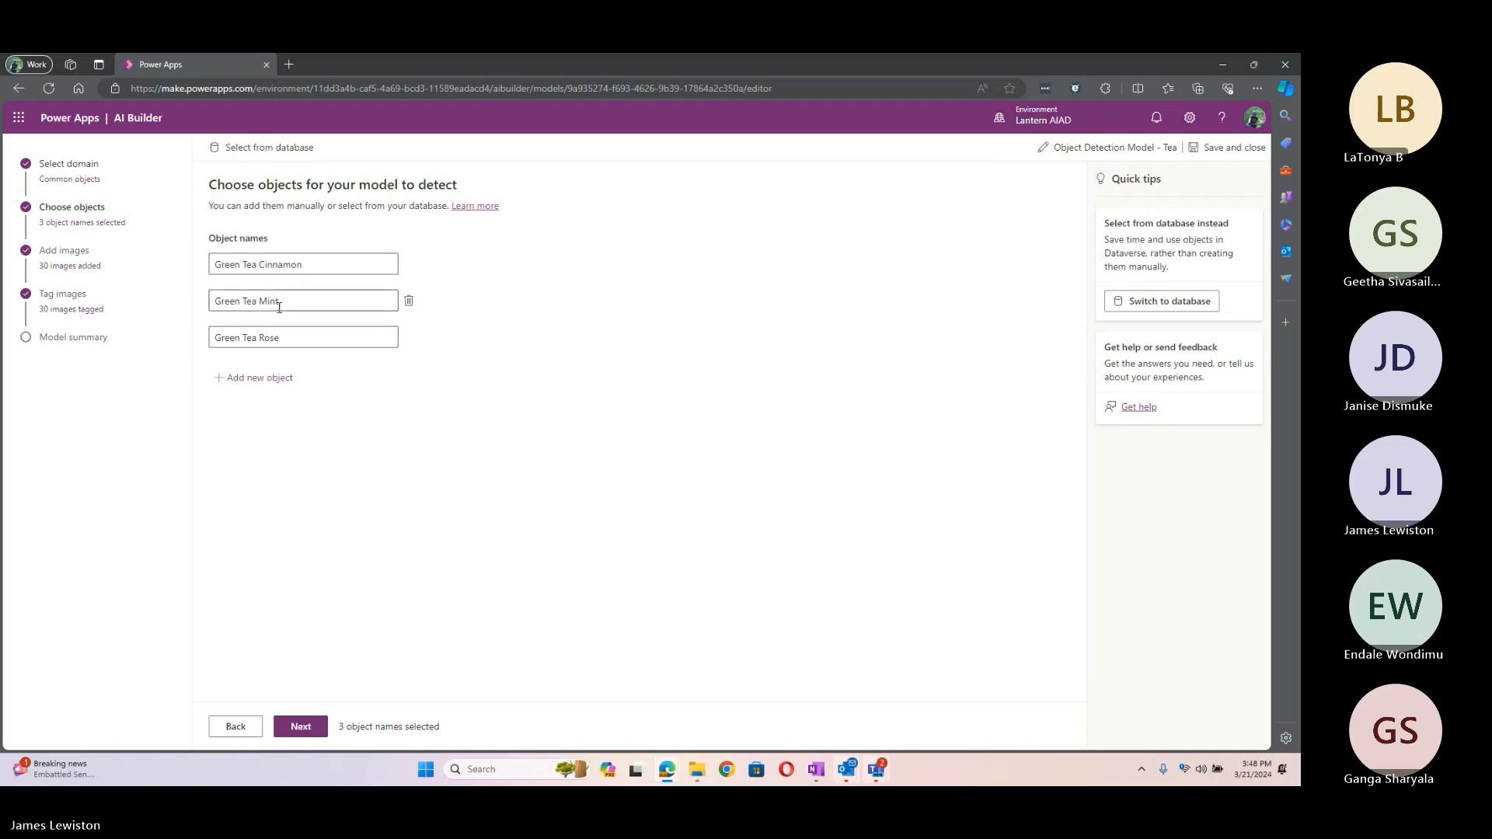
{"action": "left_click", "coordinate": [304, 724]}
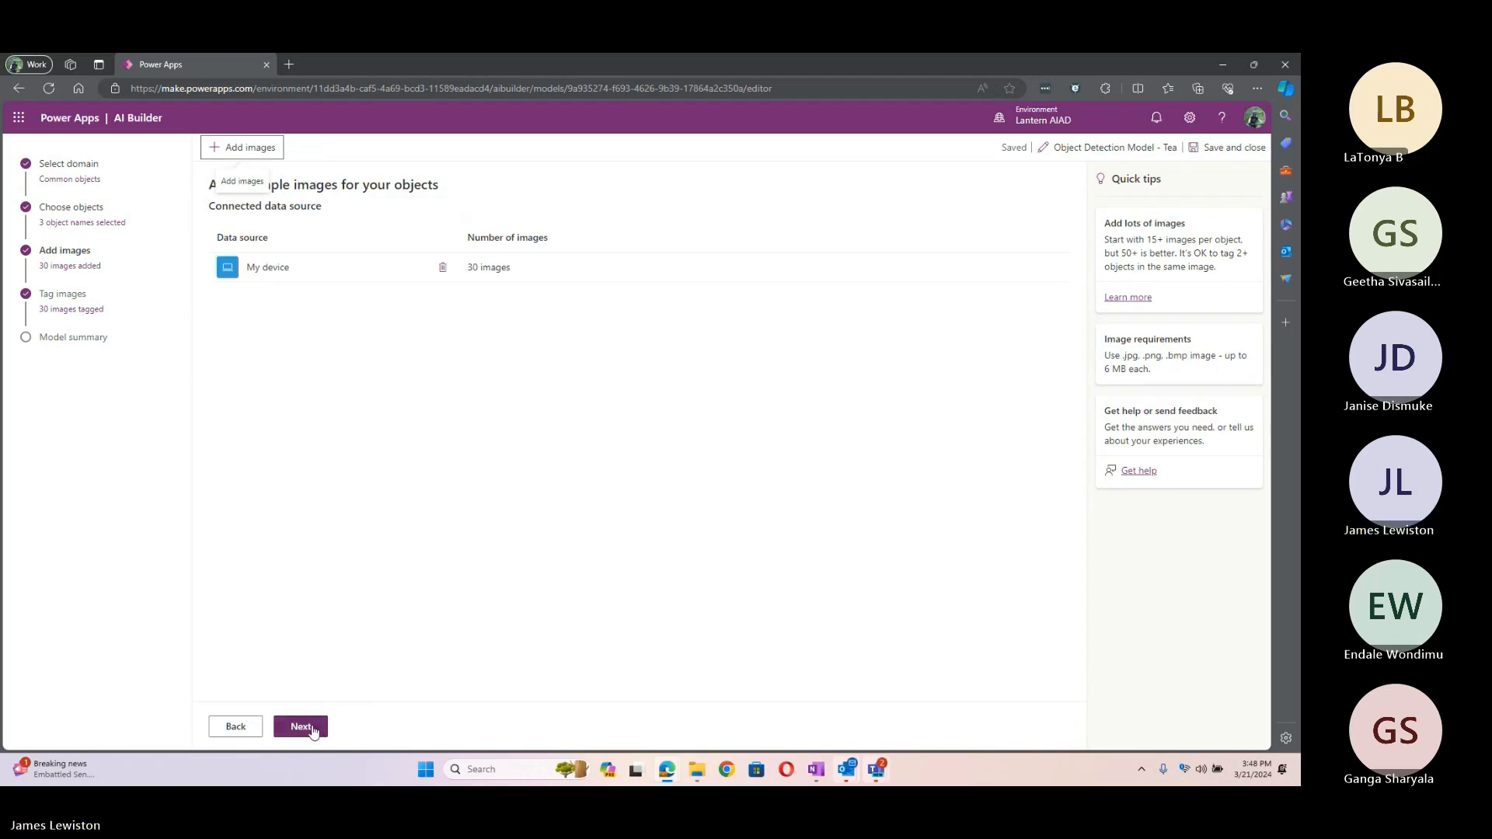
{"action": "left_click", "coordinate": [313, 729]}
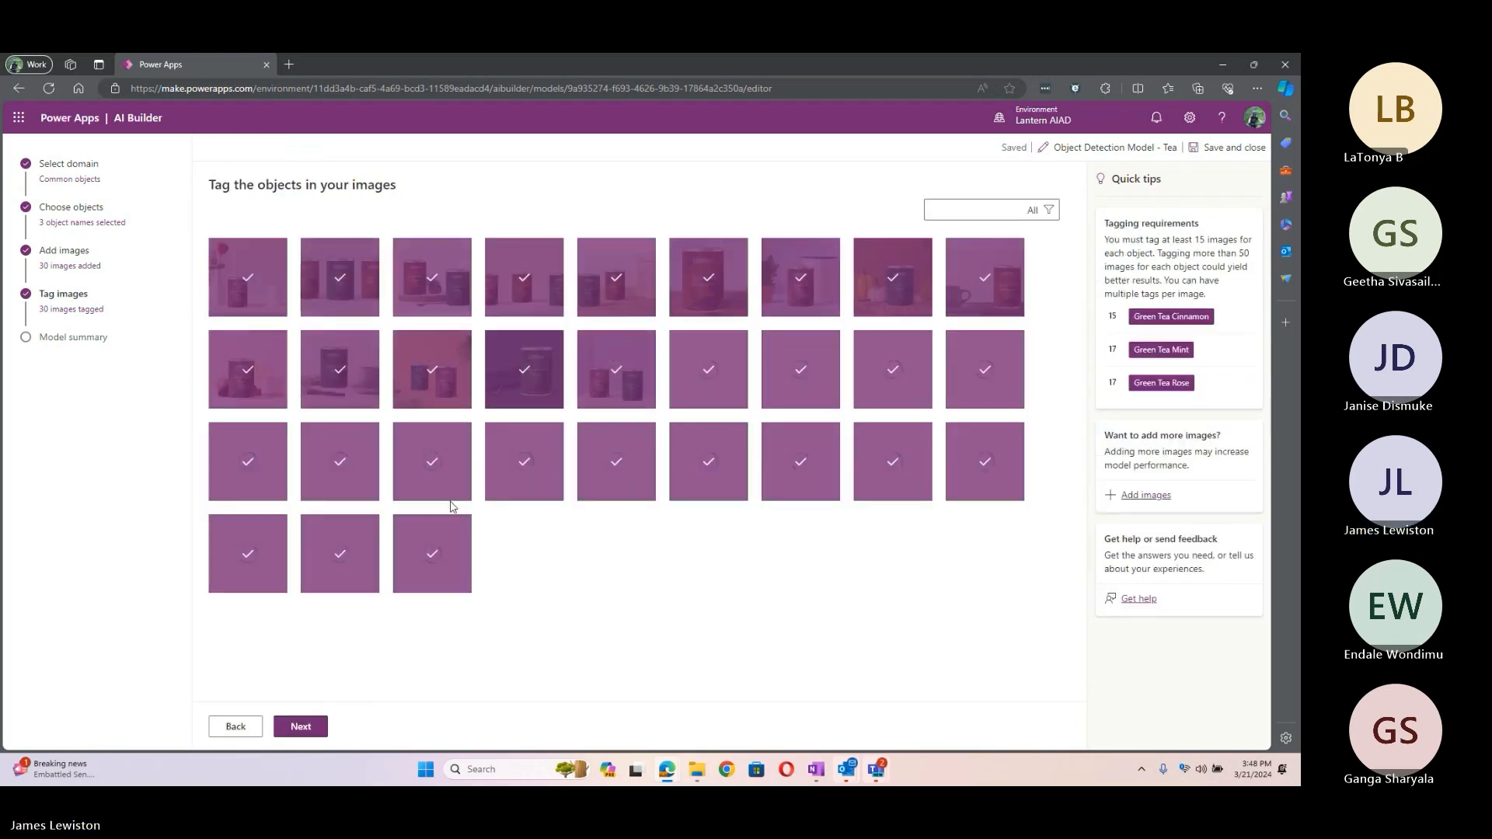
{"action": "left_click", "coordinate": [261, 293]}
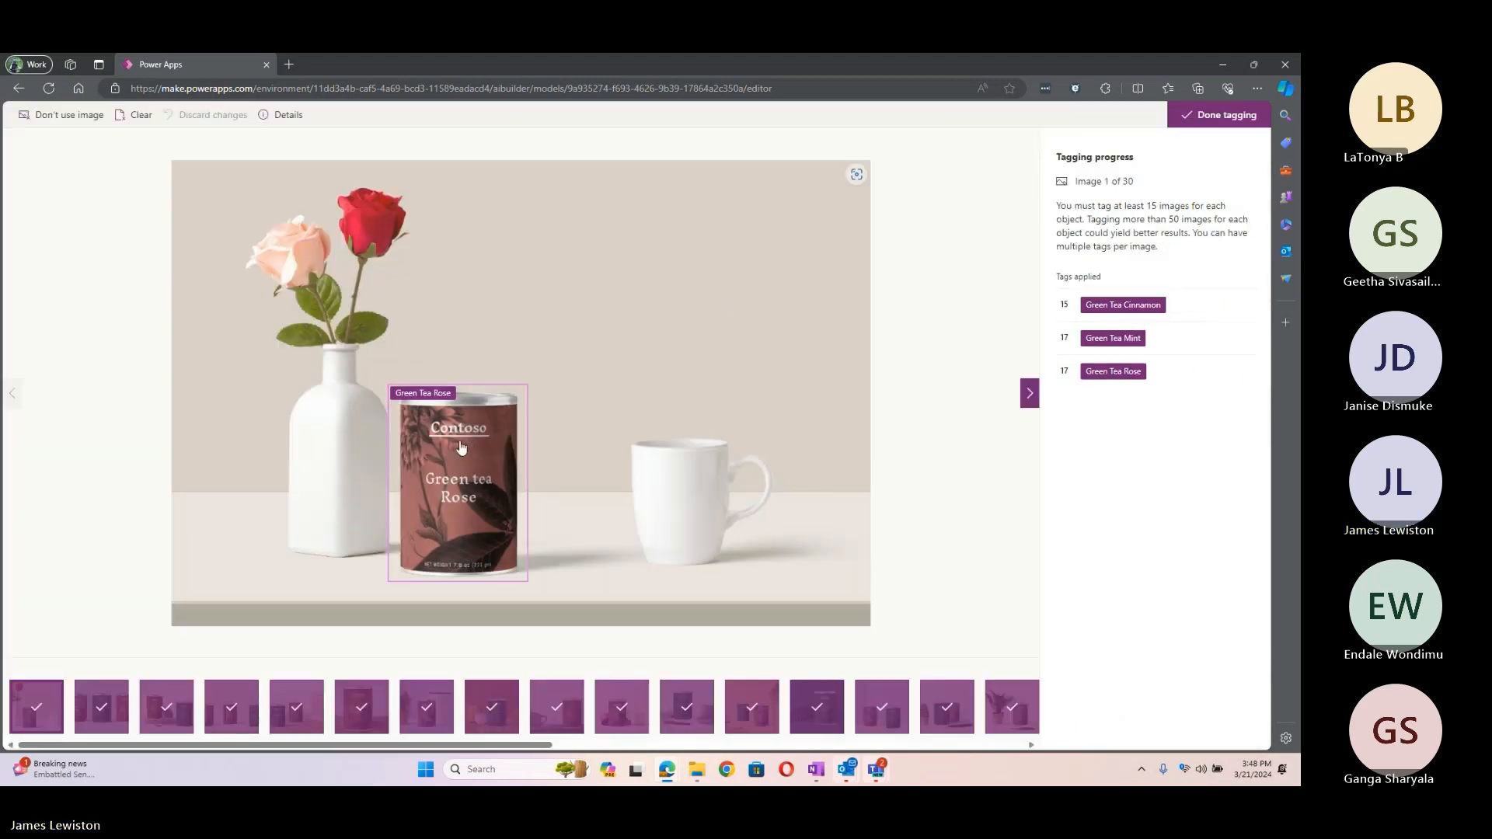
{"action": "left_click_drag", "start_coordinate": [608, 406], "coordinate": [778, 592]}
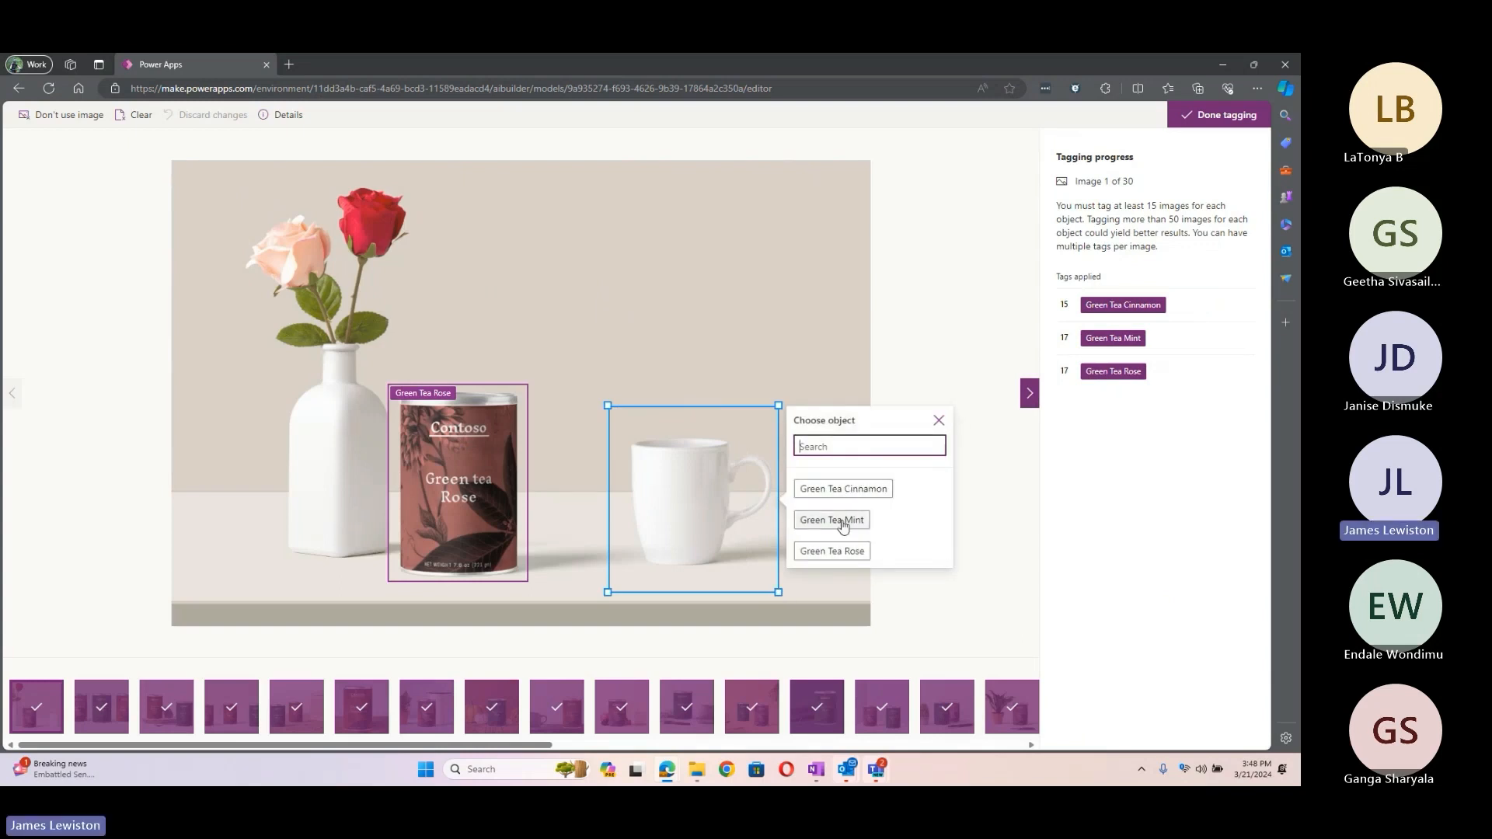
{"action": "left_click", "coordinate": [939, 420]}
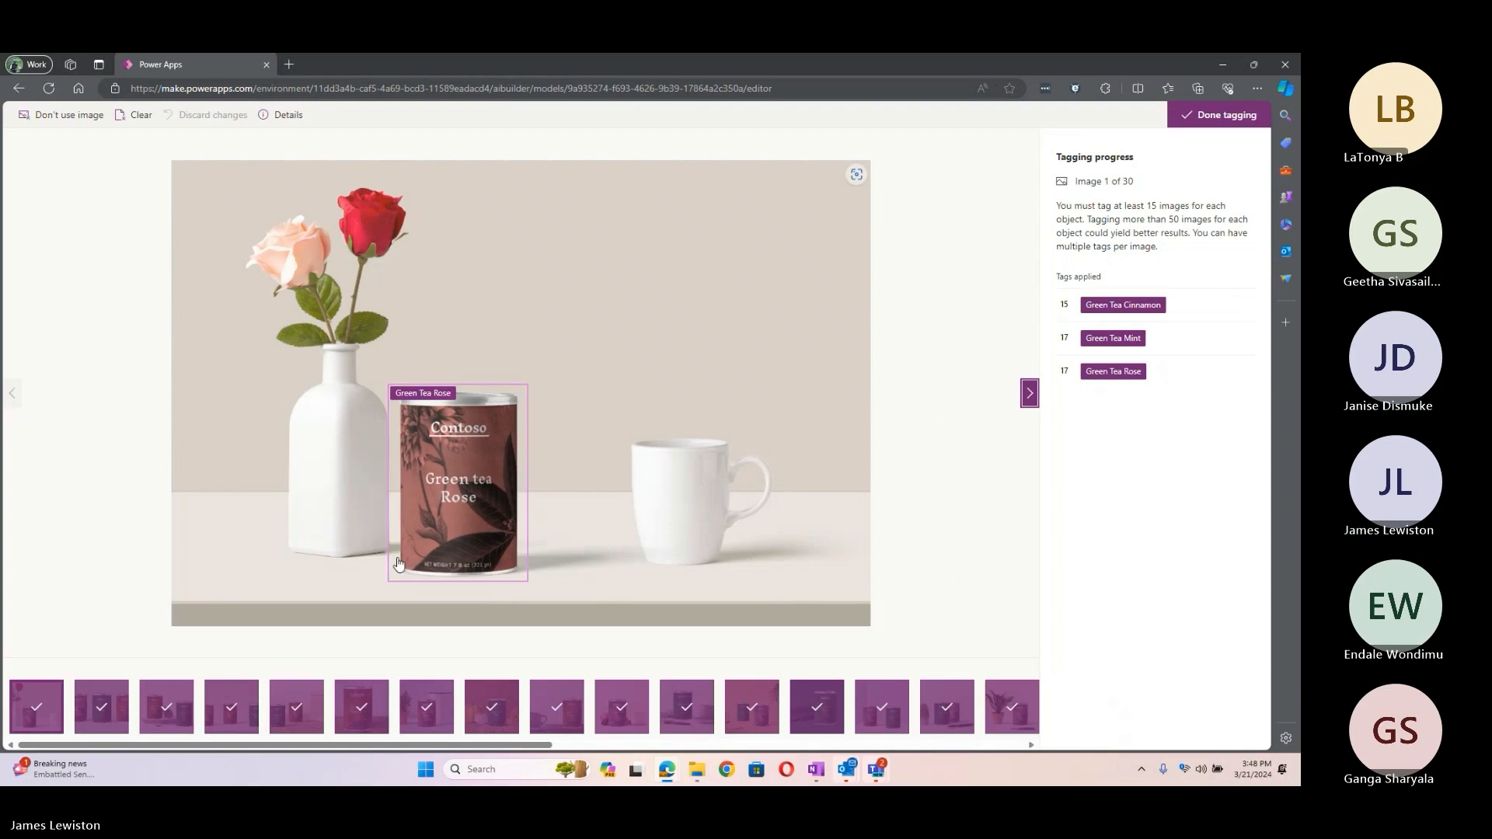
{"action": "left_click", "coordinate": [1029, 394]}
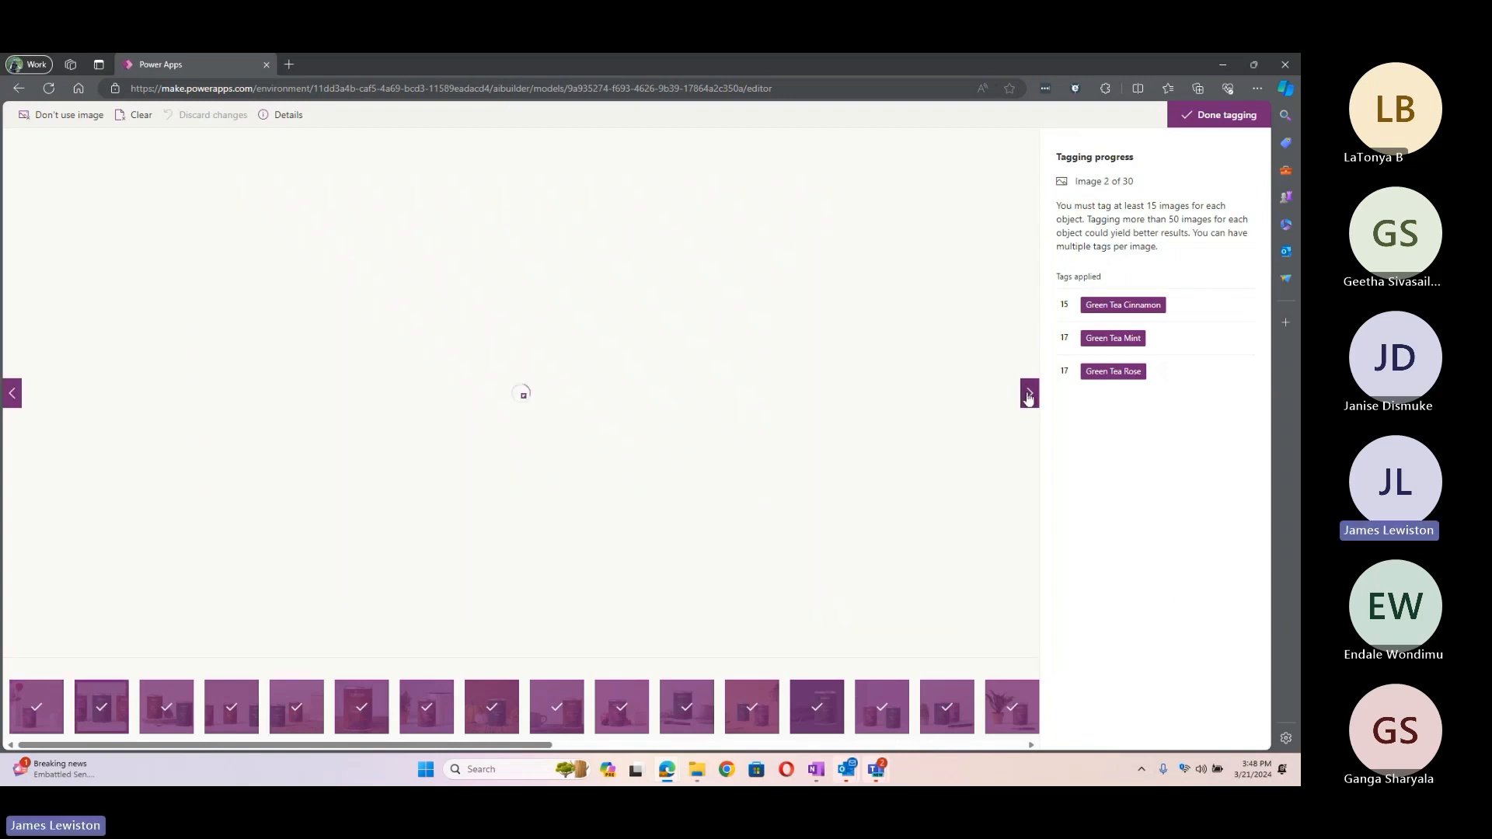
{"action": "left_click", "coordinate": [1029, 394]}
{"action": "left_click", "coordinate": [1028, 394]}
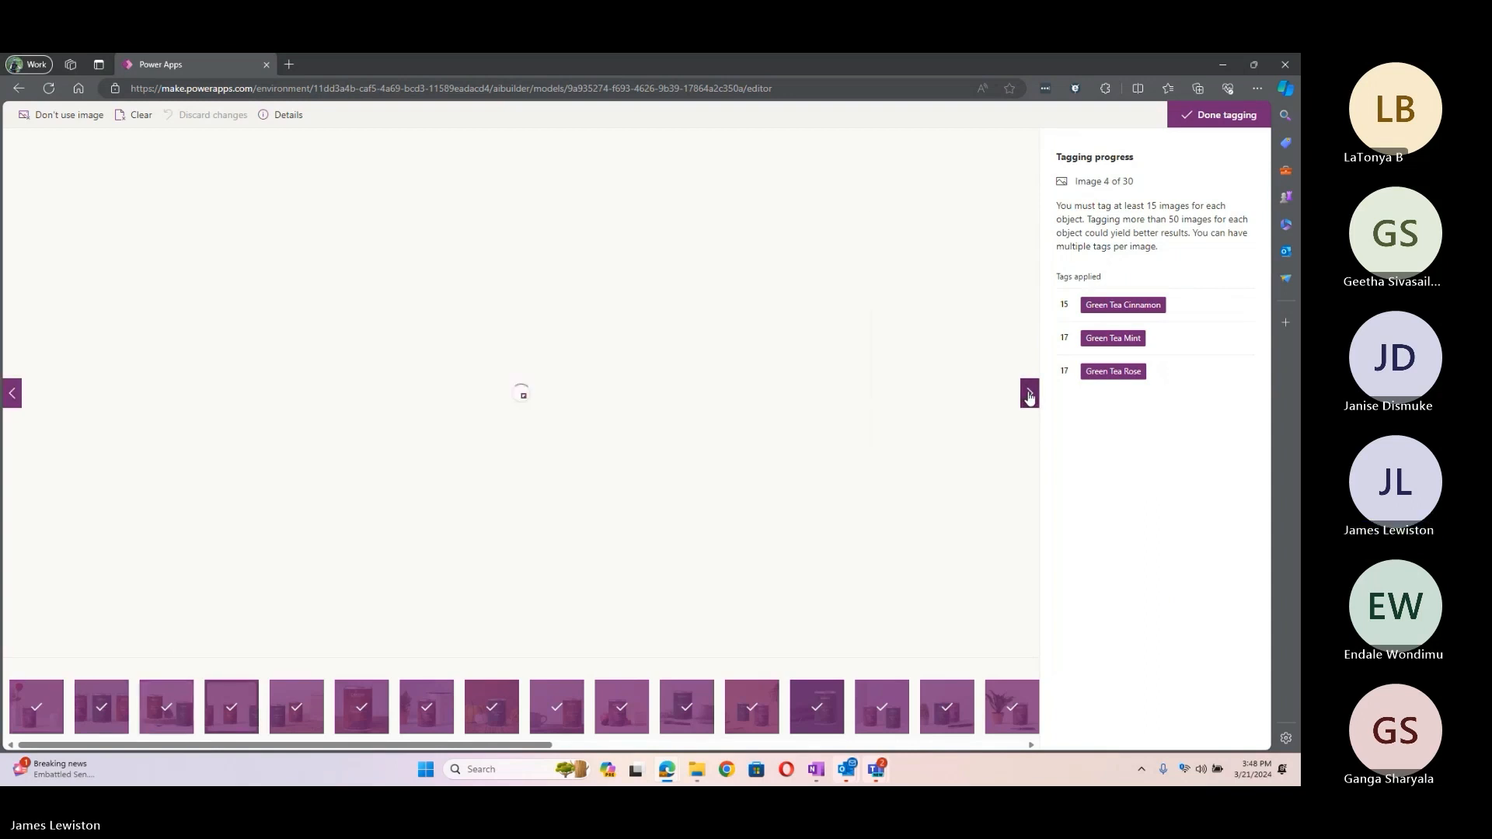
{"action": "left_click", "coordinate": [1030, 396]}
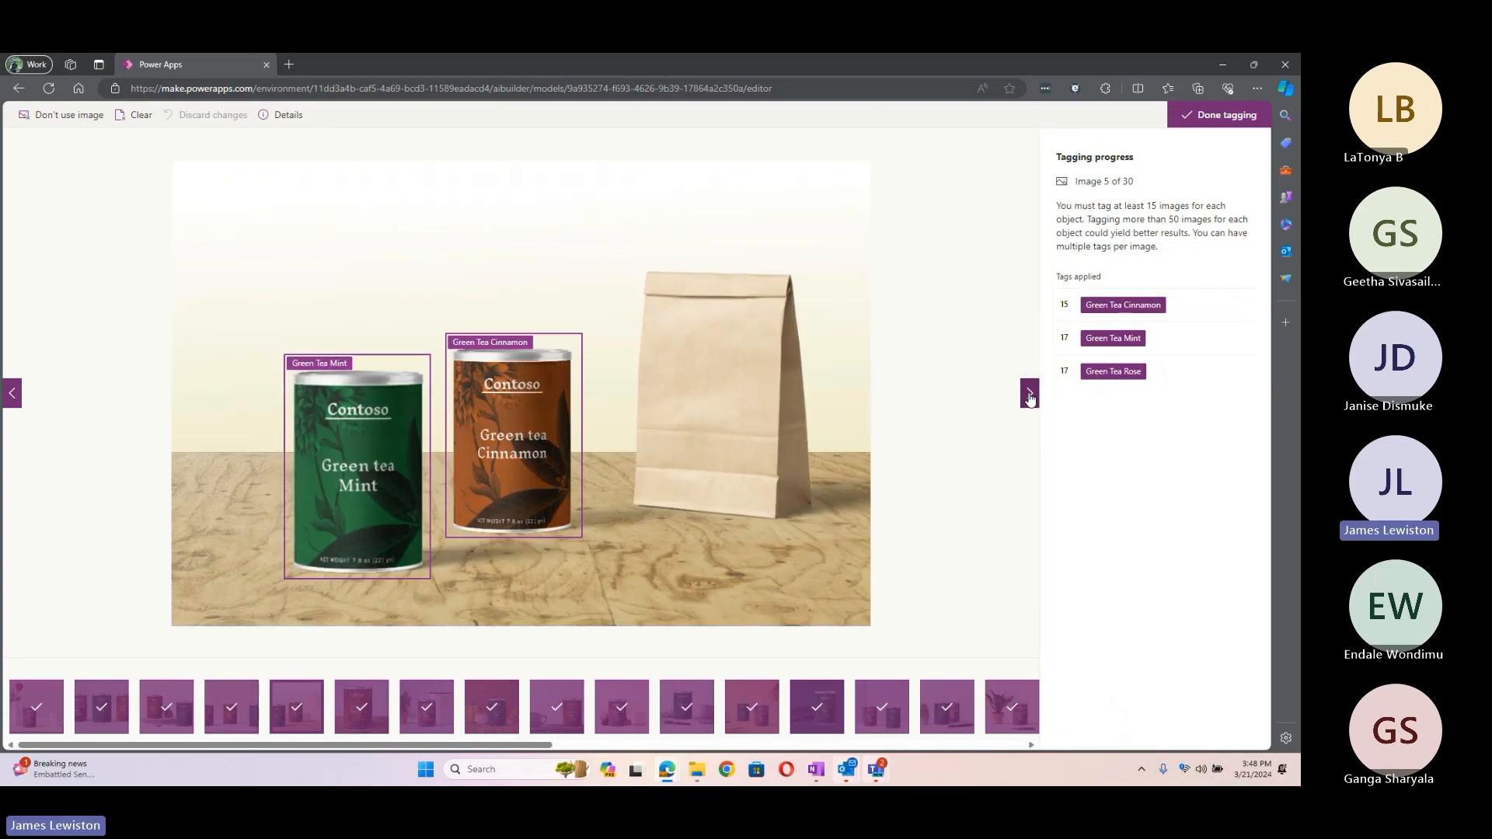
{"action": "left_click_drag", "start_coordinate": [522, 745], "coordinate": [1012, 747]}
{"action": "left_click", "coordinate": [999, 714]}
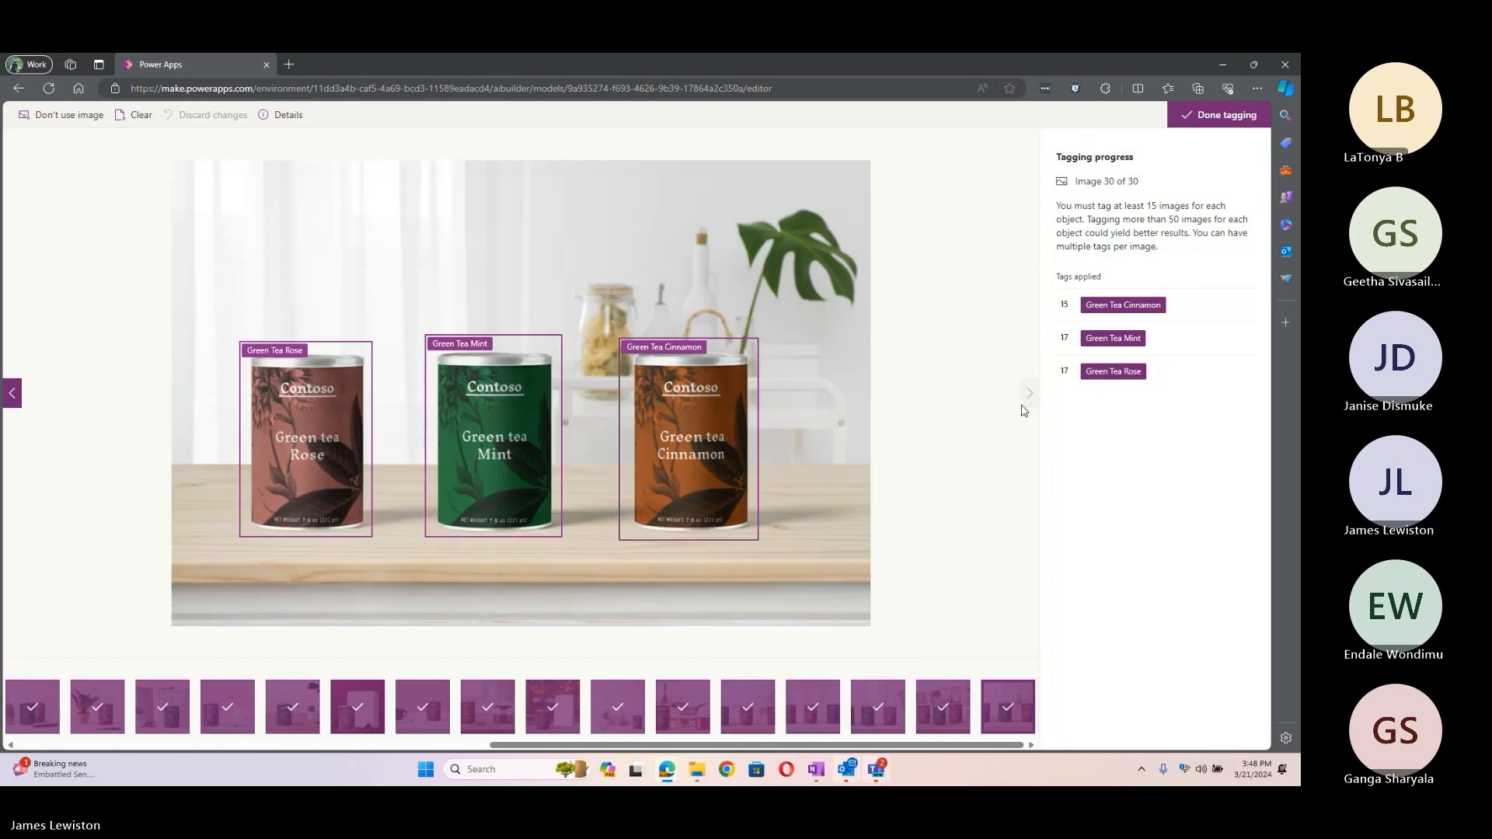
{"action": "left_click", "coordinate": [1225, 116]}
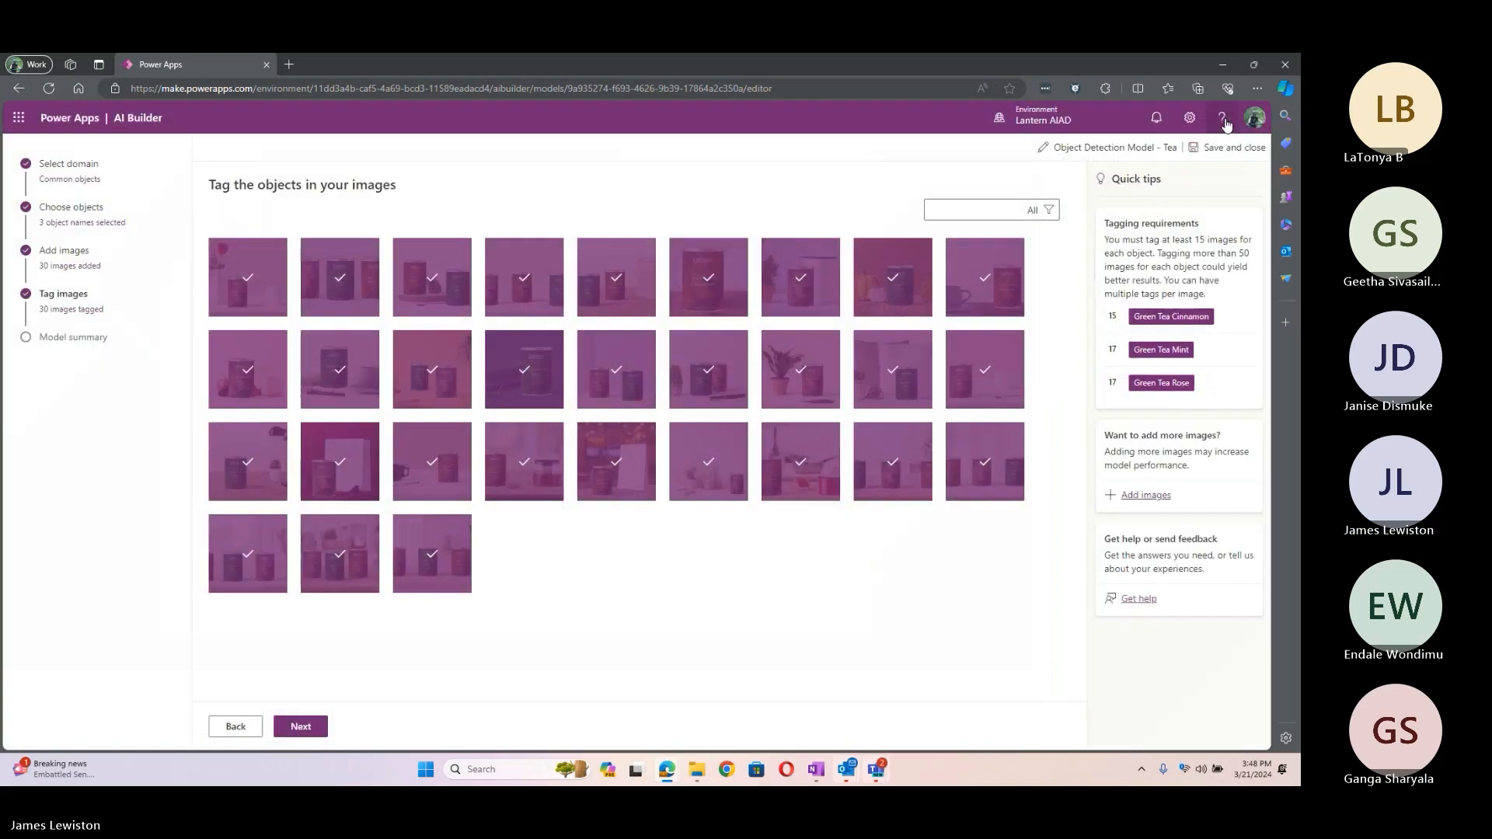
Step: Train a new version of the tea detection model from the Model summary and open its details page
{"action": "left_click", "coordinate": [300, 726]}
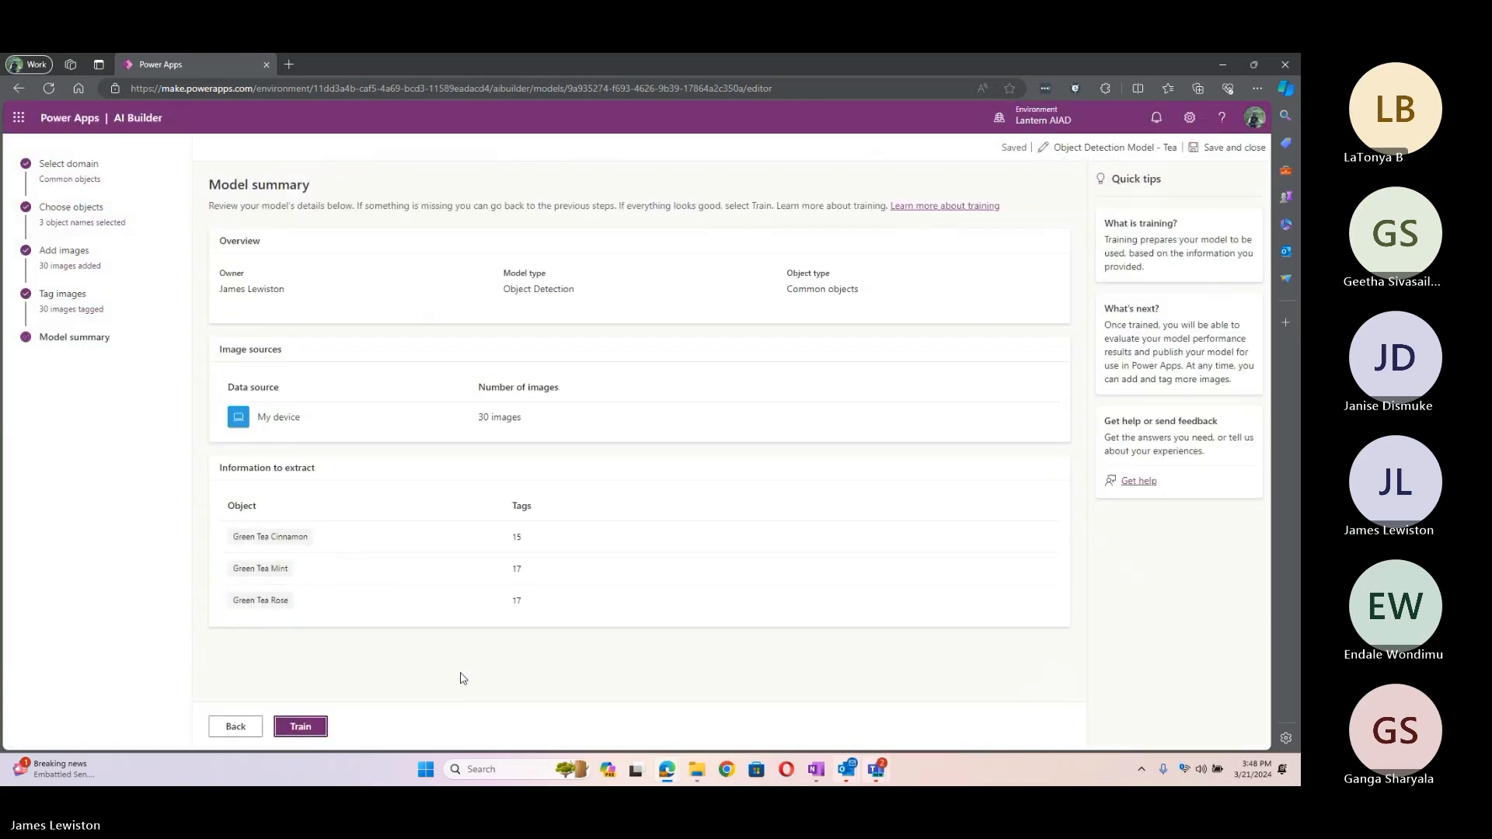
{"action": "left_click", "coordinate": [308, 729]}
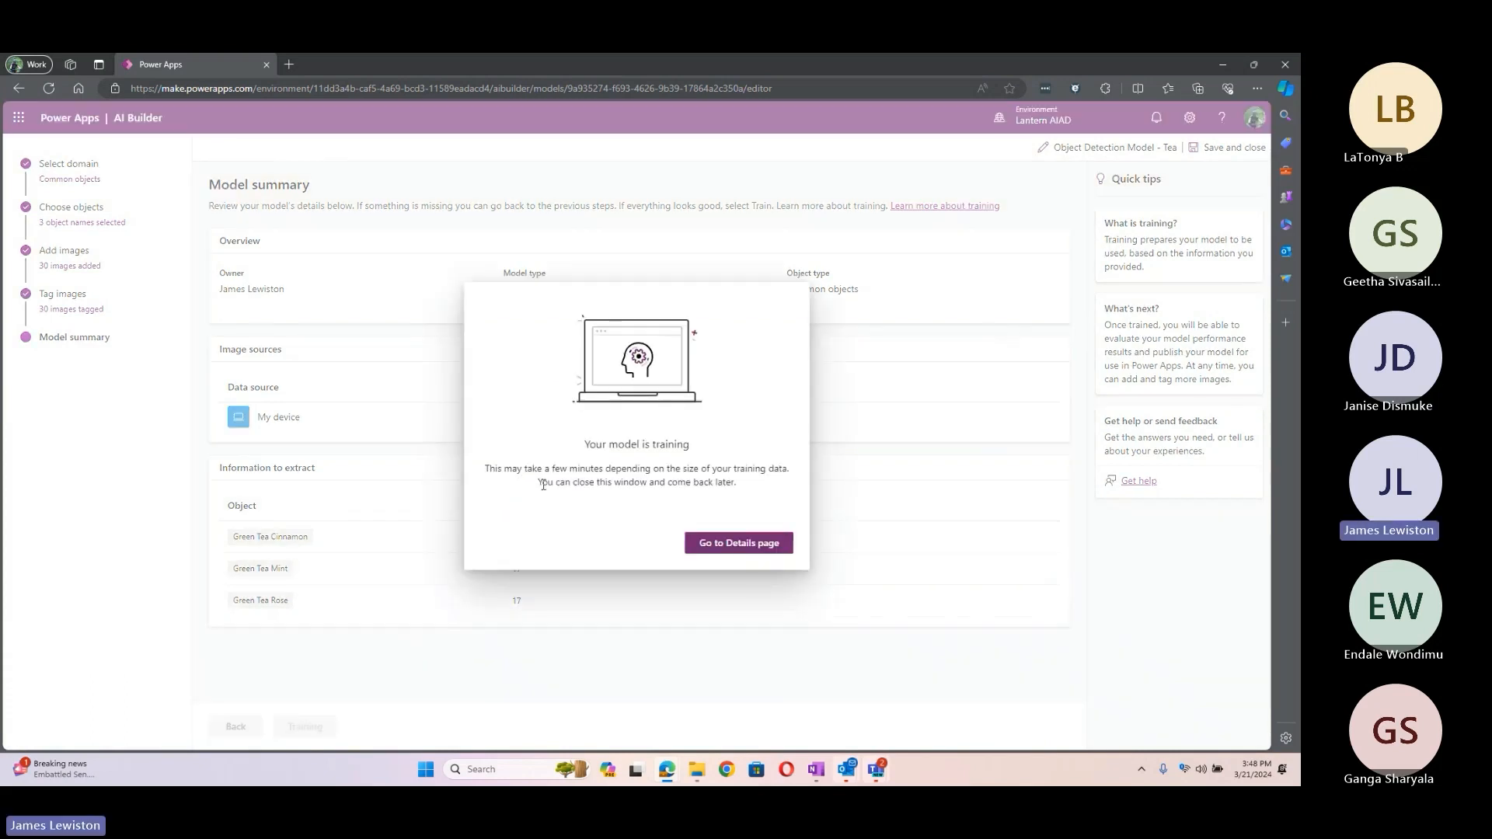
{"action": "left_click", "coordinate": [715, 548]}
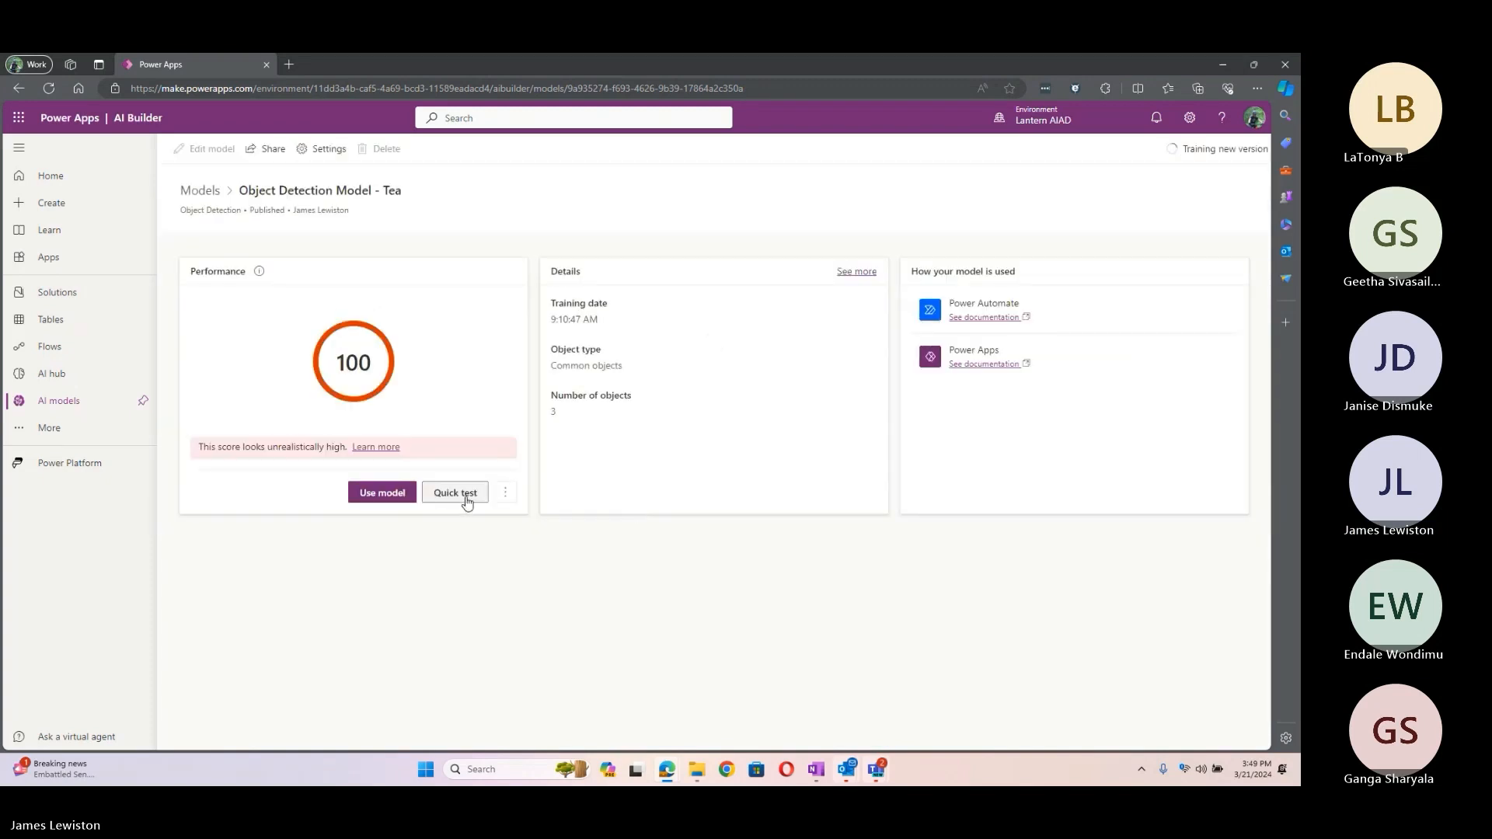
Step: Quick-test the tea model on Contoso Tea (12) from Downloads > AIBuilder_Lab > Lab Images > ObjectDetection_GreenTea > Test
{"action": "left_click", "coordinate": [466, 497]}
{"action": "left_click", "coordinate": [627, 507]}
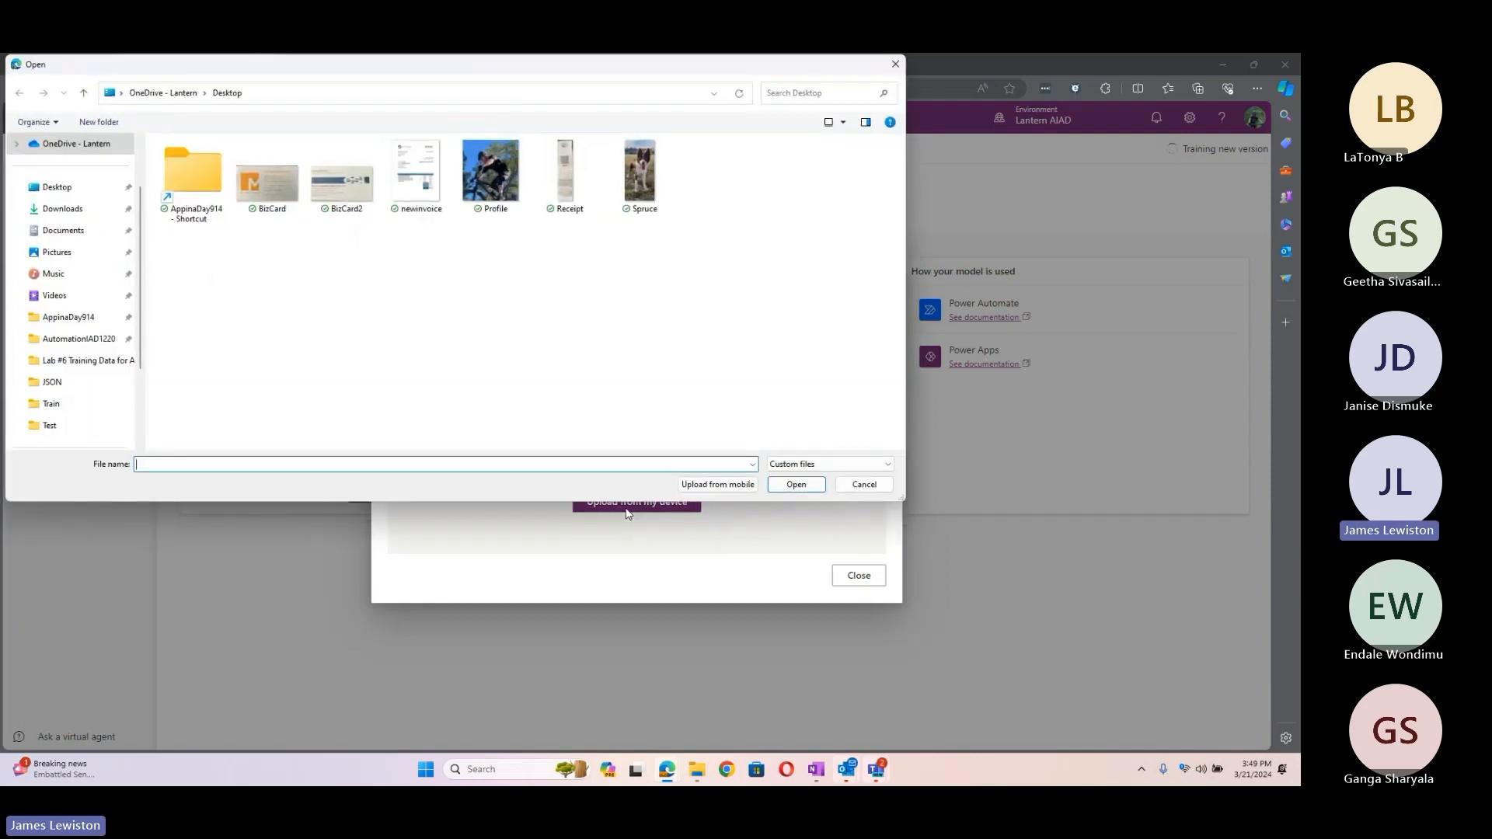
{"action": "left_click", "coordinate": [63, 209]}
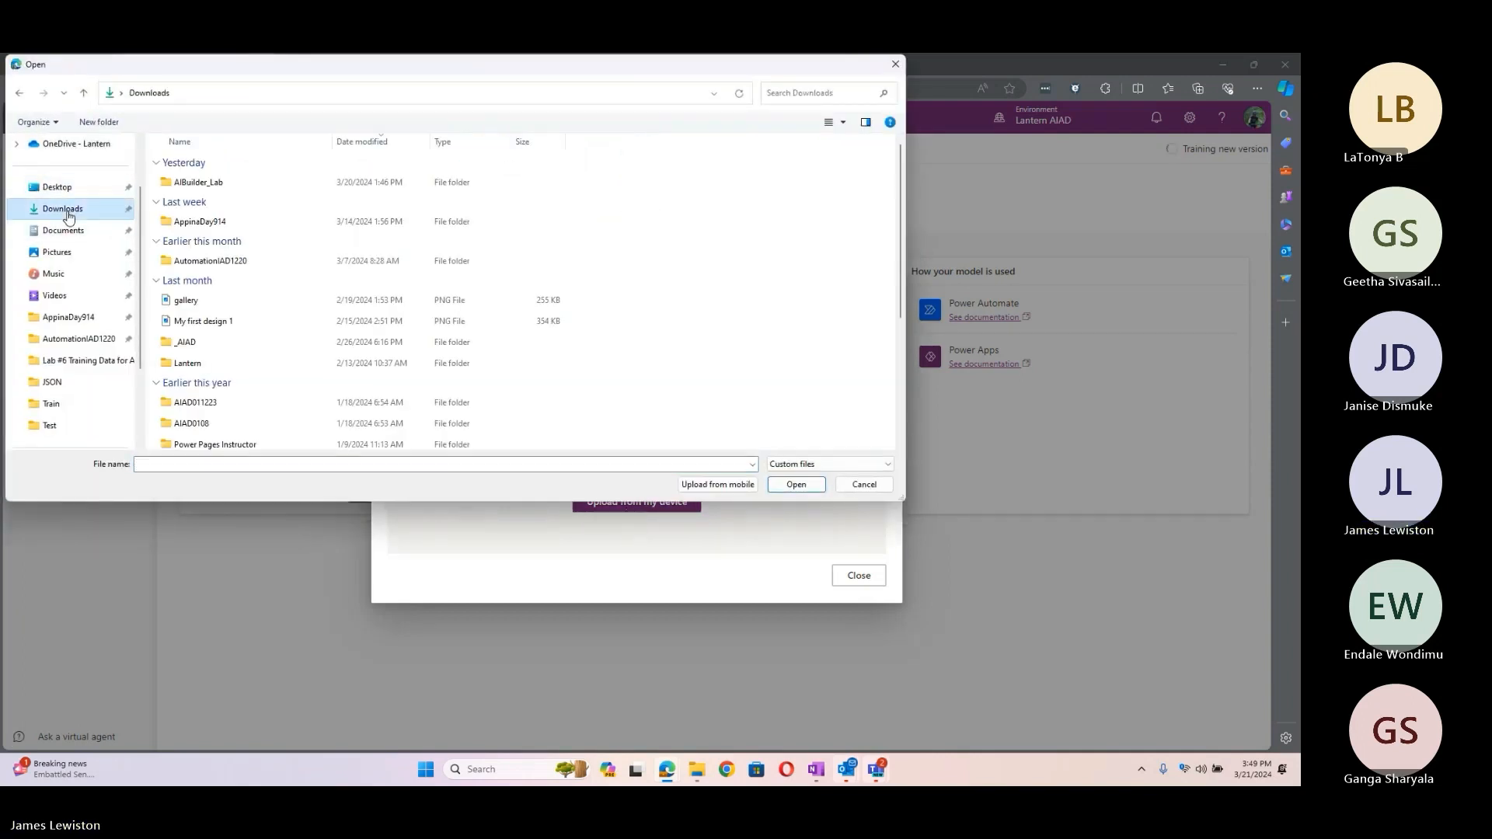
{"action": "double_click", "coordinate": [203, 189]}
{"action": "double_click", "coordinate": [188, 184]}
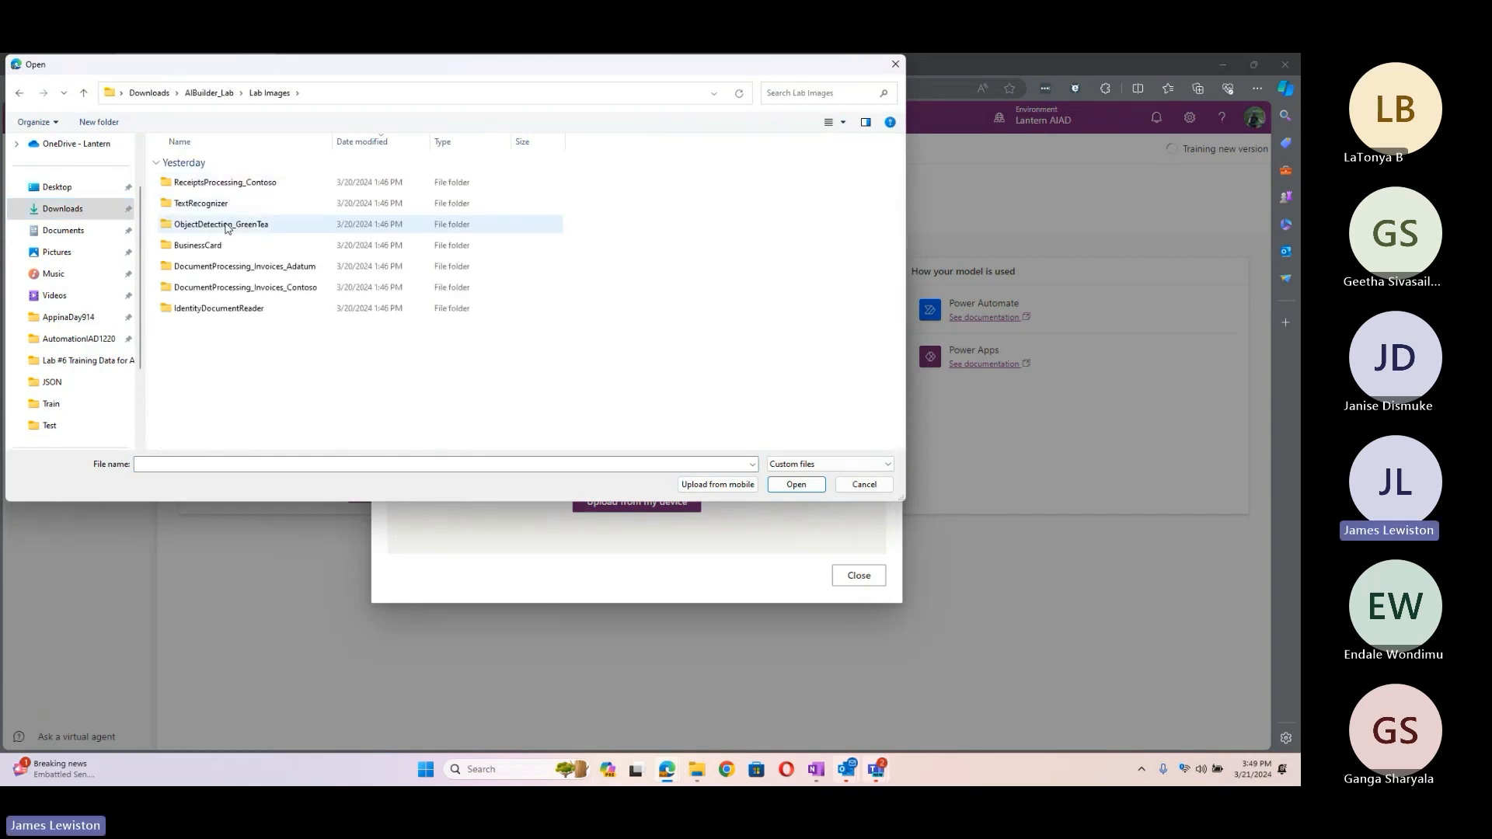
{"action": "double_click", "coordinate": [227, 225]}
{"action": "double_click", "coordinate": [177, 206]}
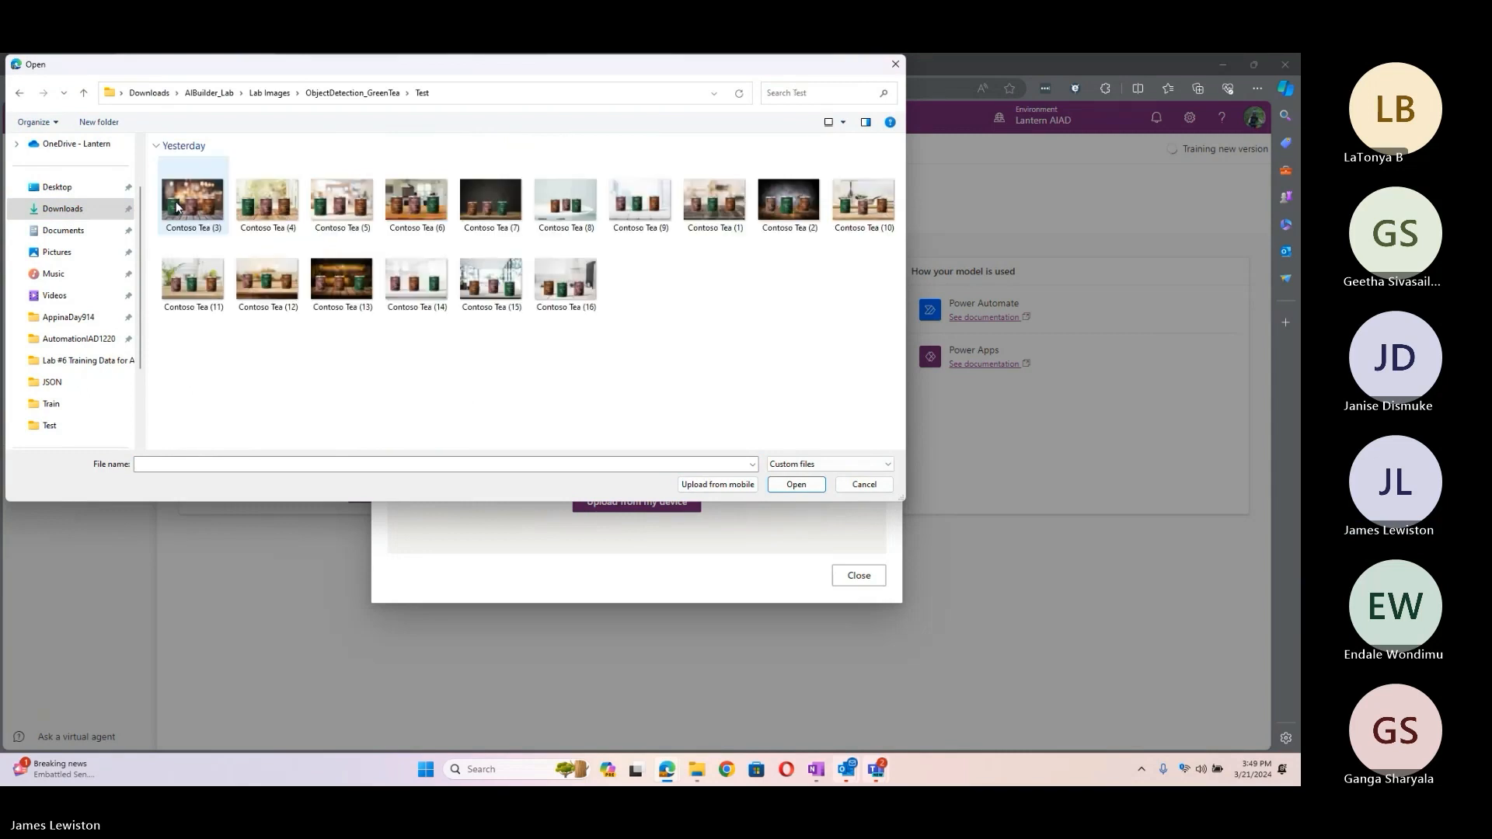
{"action": "left_click", "coordinate": [272, 286]}
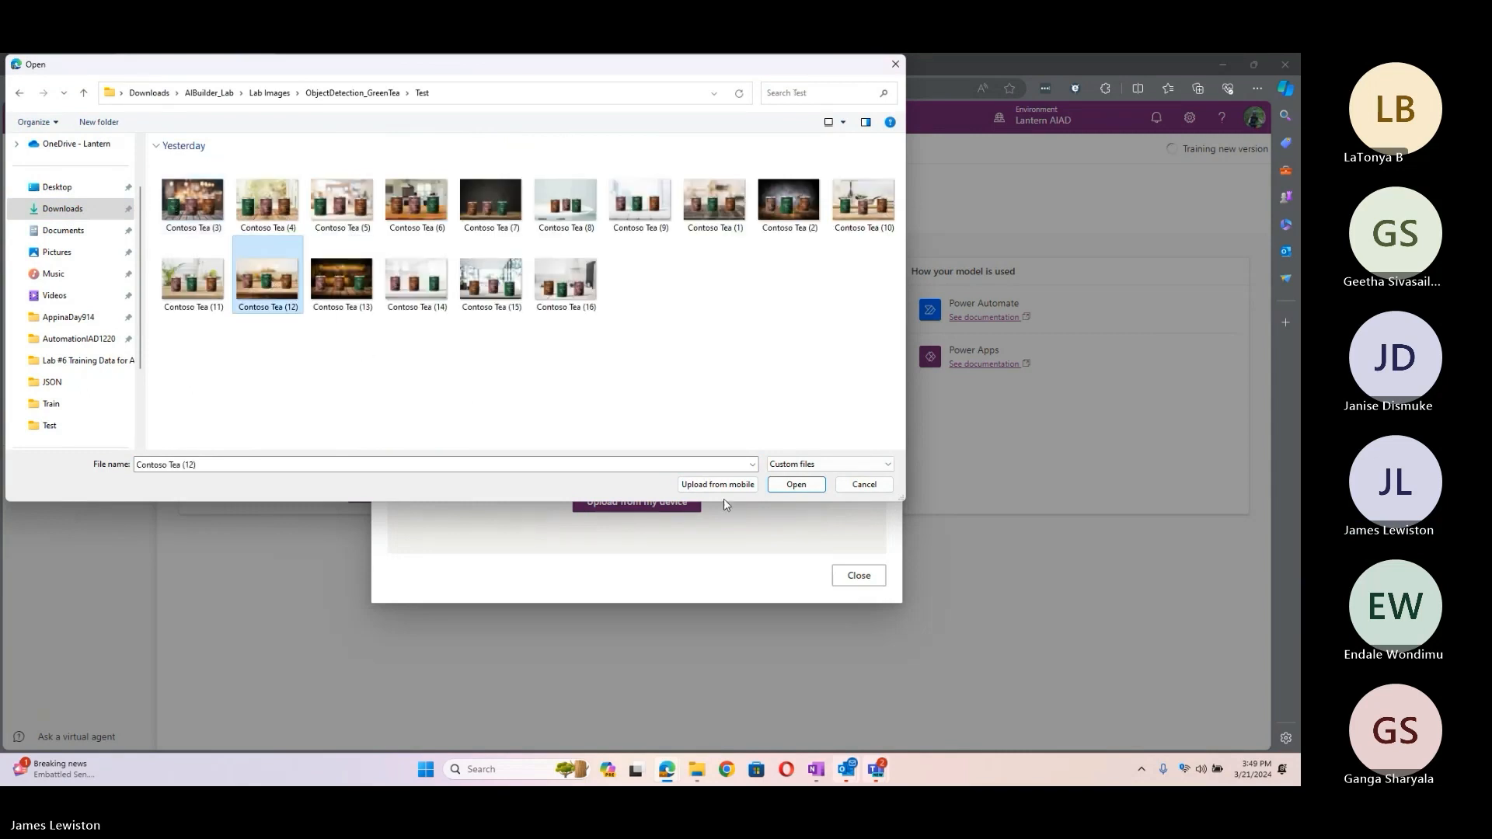
{"action": "left_click", "coordinate": [781, 485]}
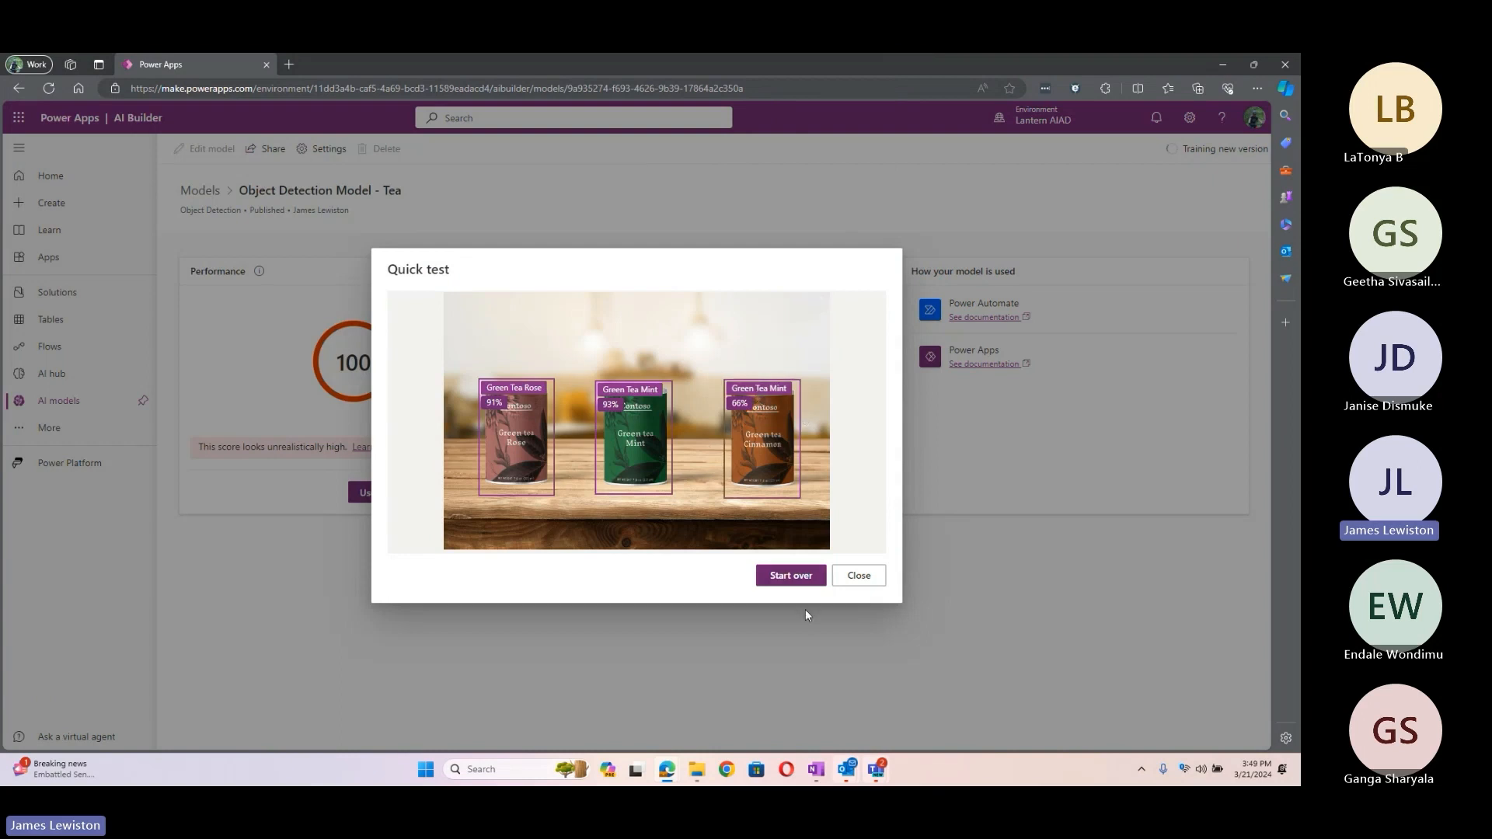
Step: Close the quick test results and return through the training dialog to the tea model's details page
{"action": "left_click", "coordinate": [858, 577]}
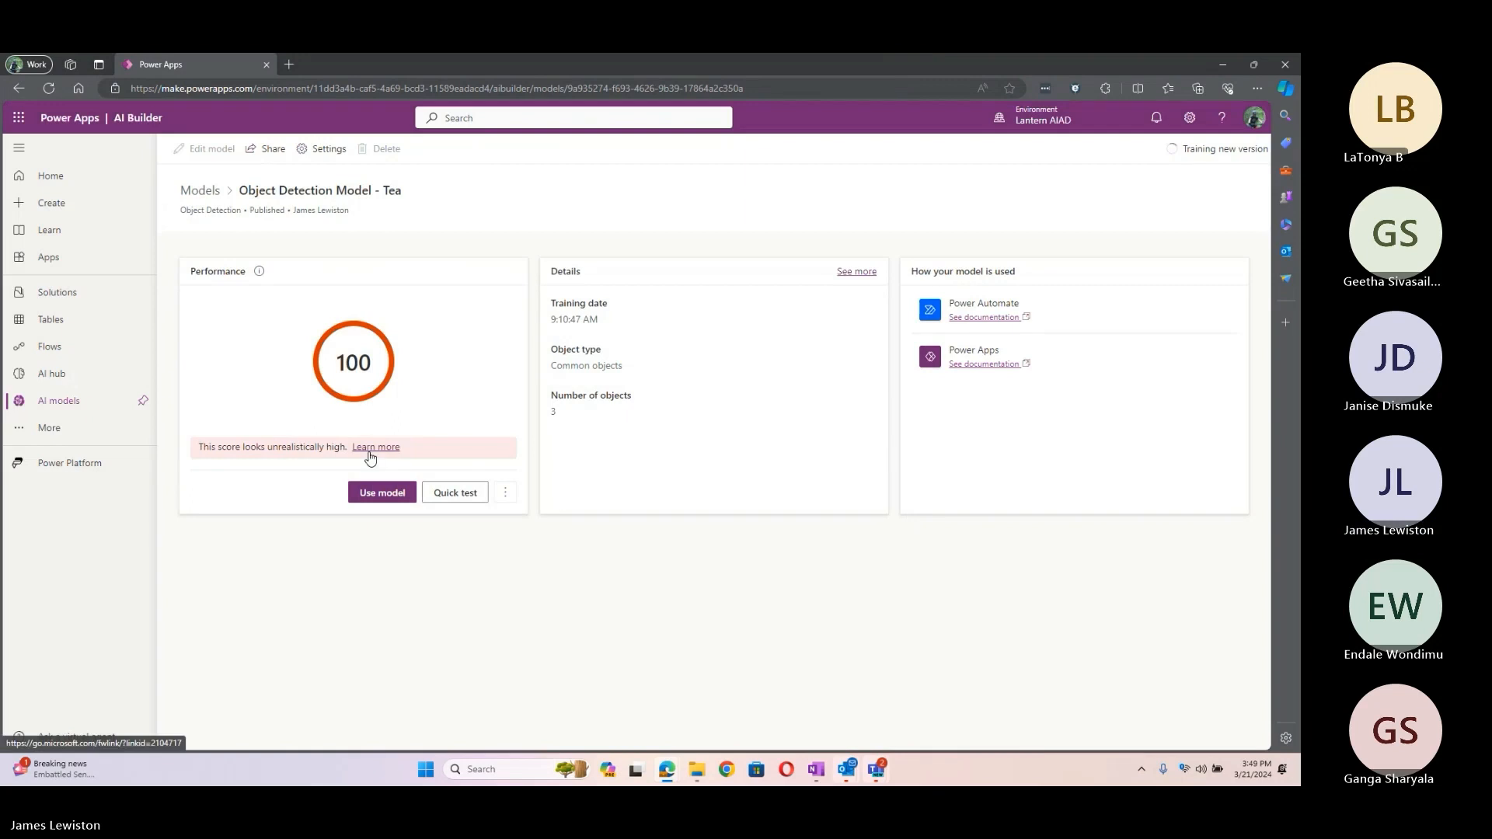
{"action": "left_click", "coordinate": [24, 90]}
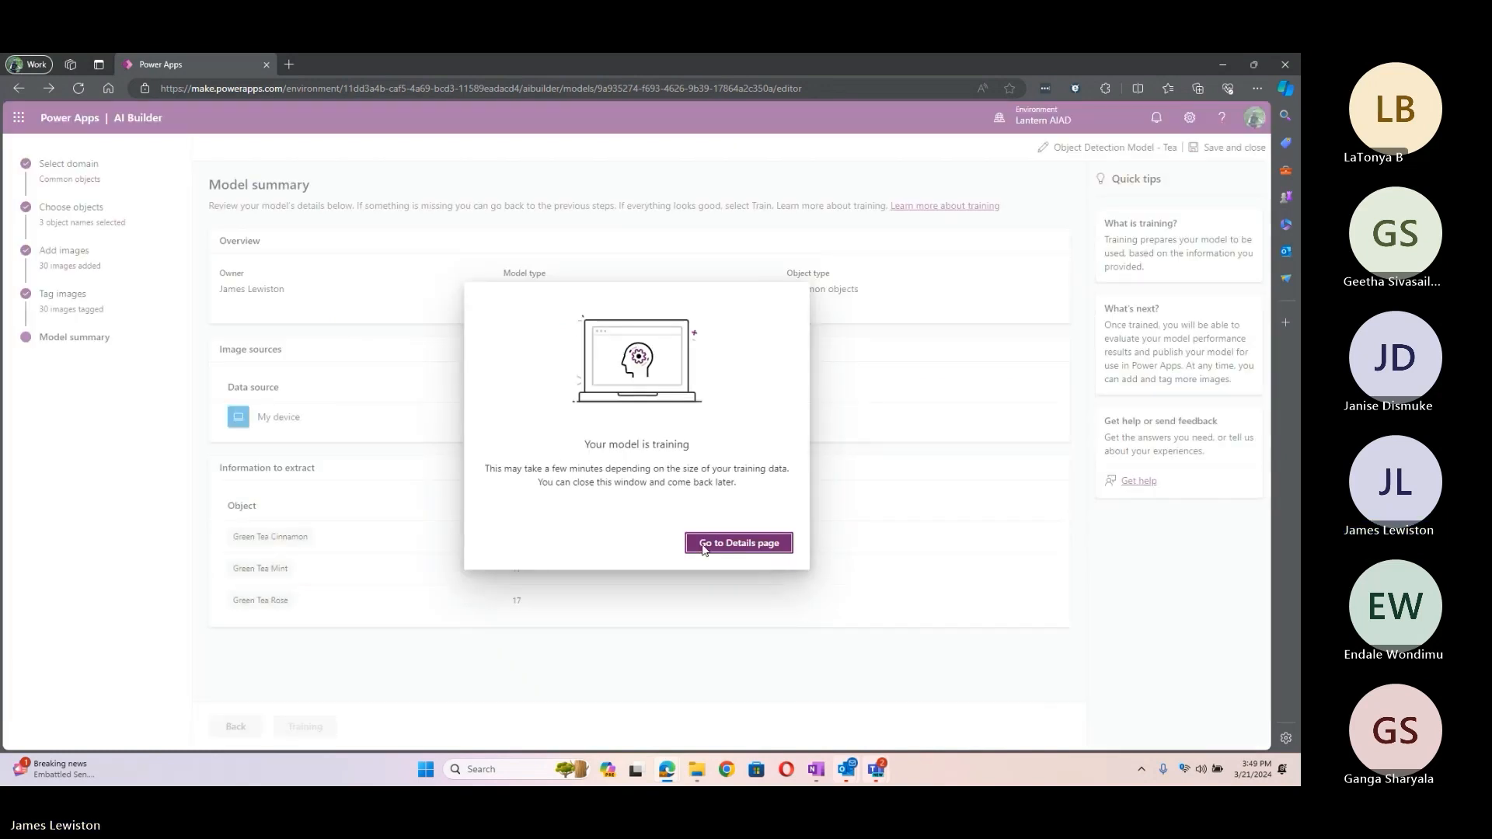
{"action": "left_click", "coordinate": [725, 549]}
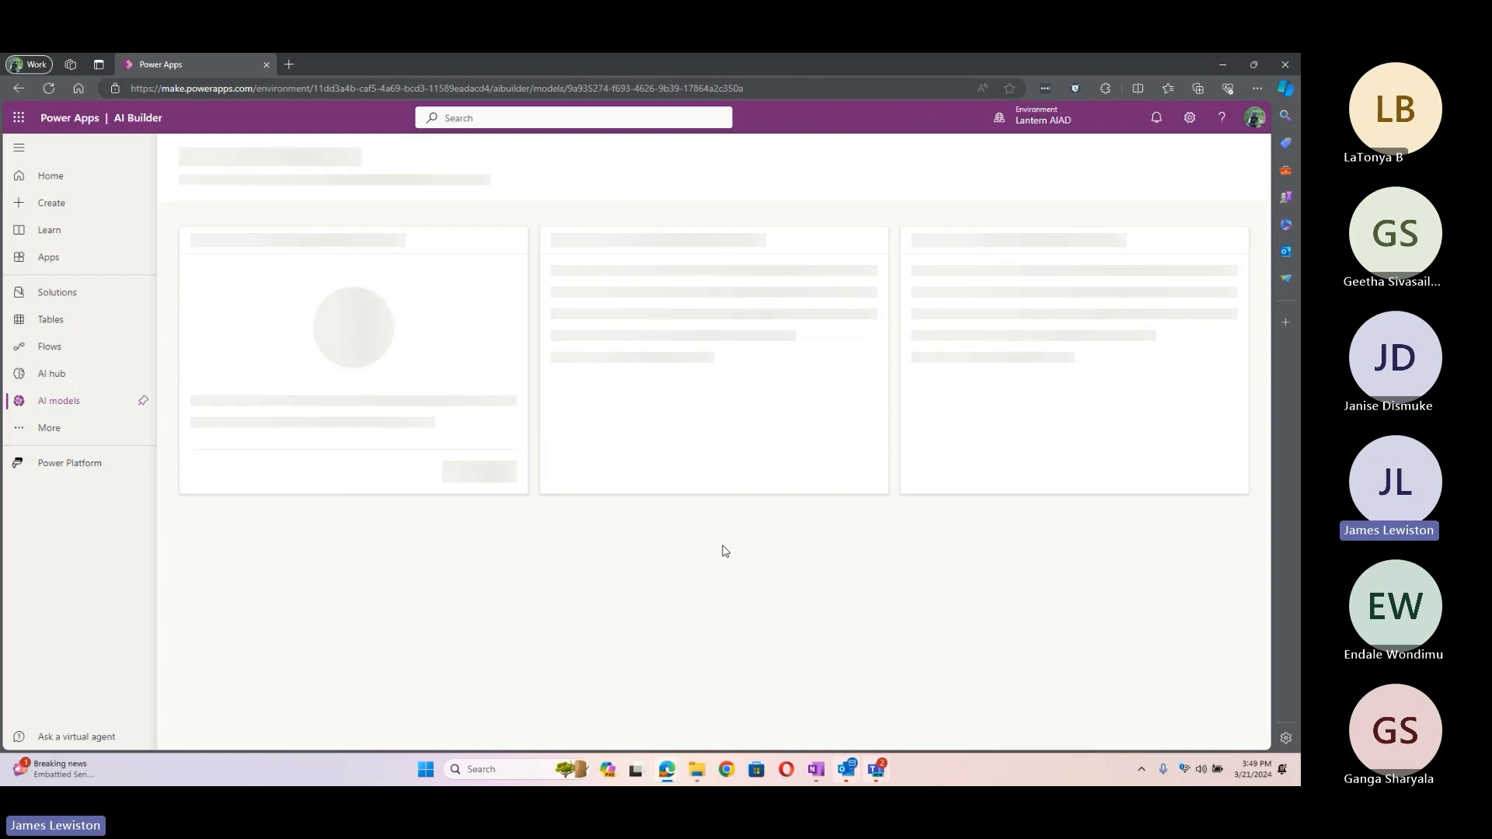